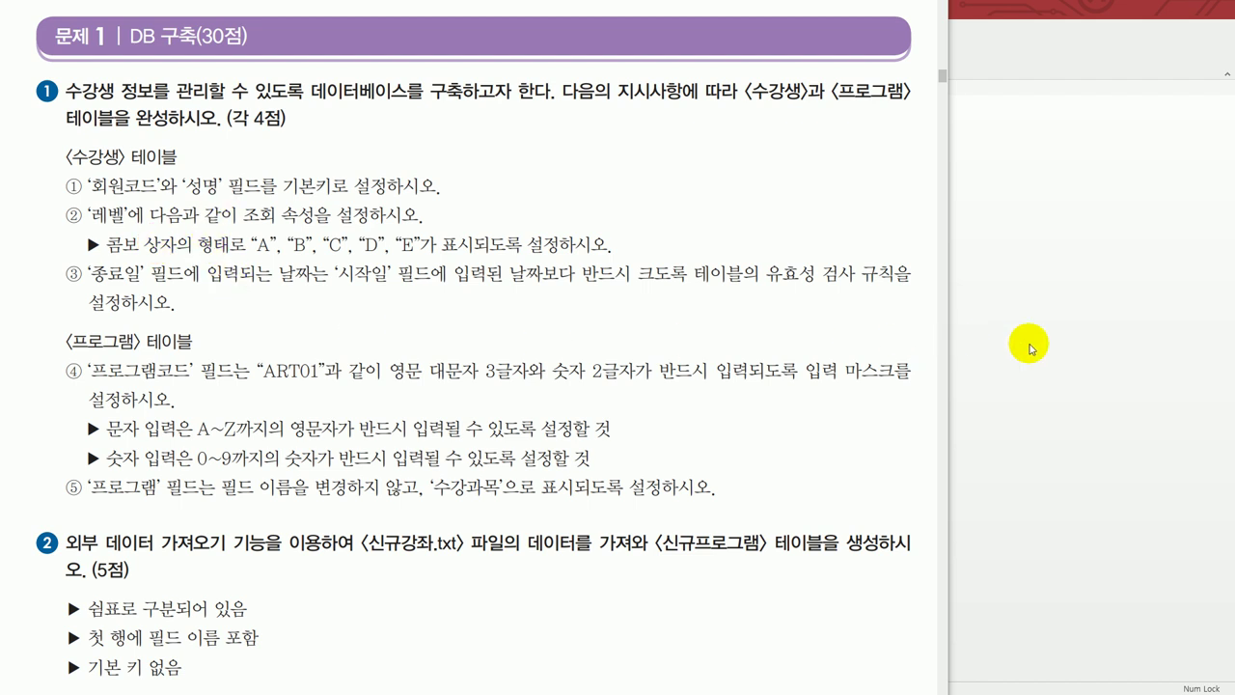
Open the 수강생 table in Design view
{"action": "left_click", "coordinate": [1032, 343]}
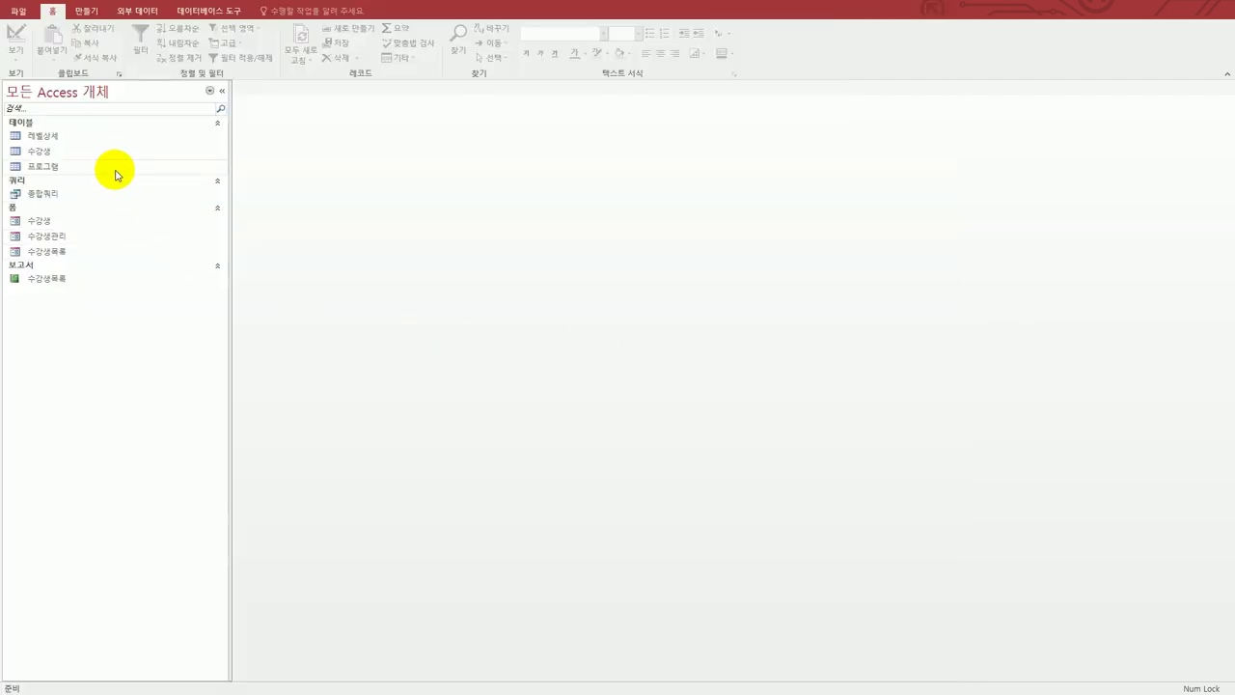
{"action": "left_click", "coordinate": [85, 156]}
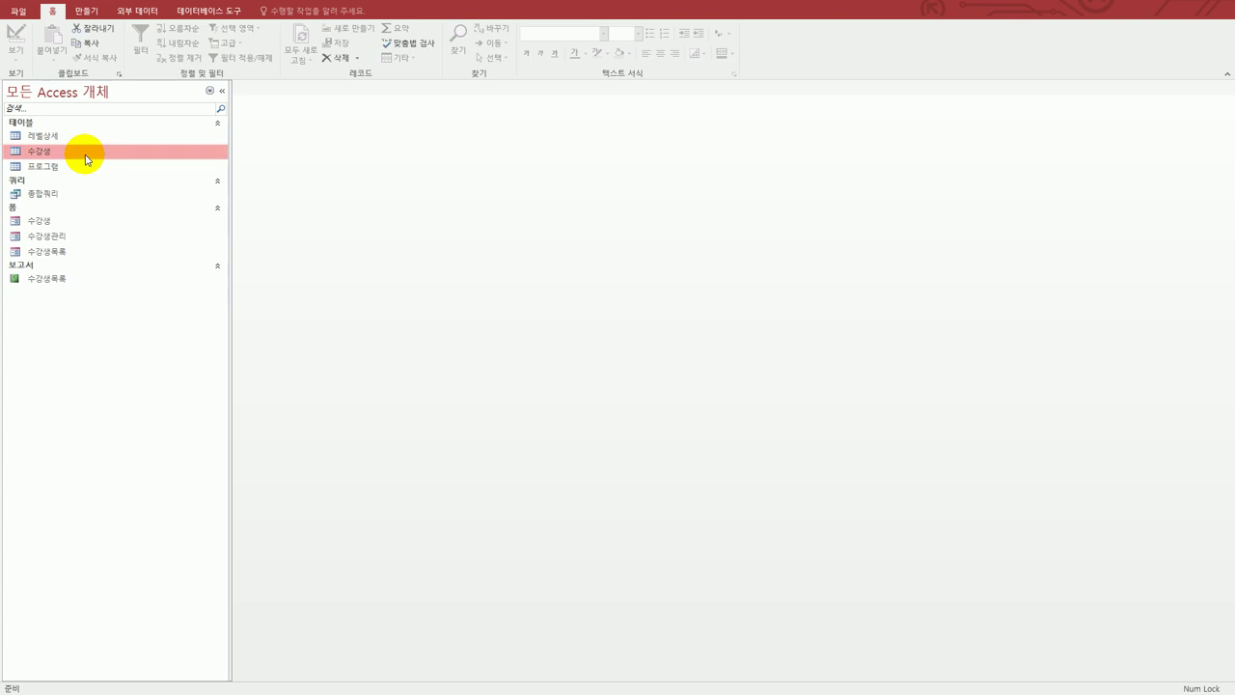
{"action": "right_click", "coordinate": [85, 156]}
{"action": "left_click", "coordinate": [123, 175]}
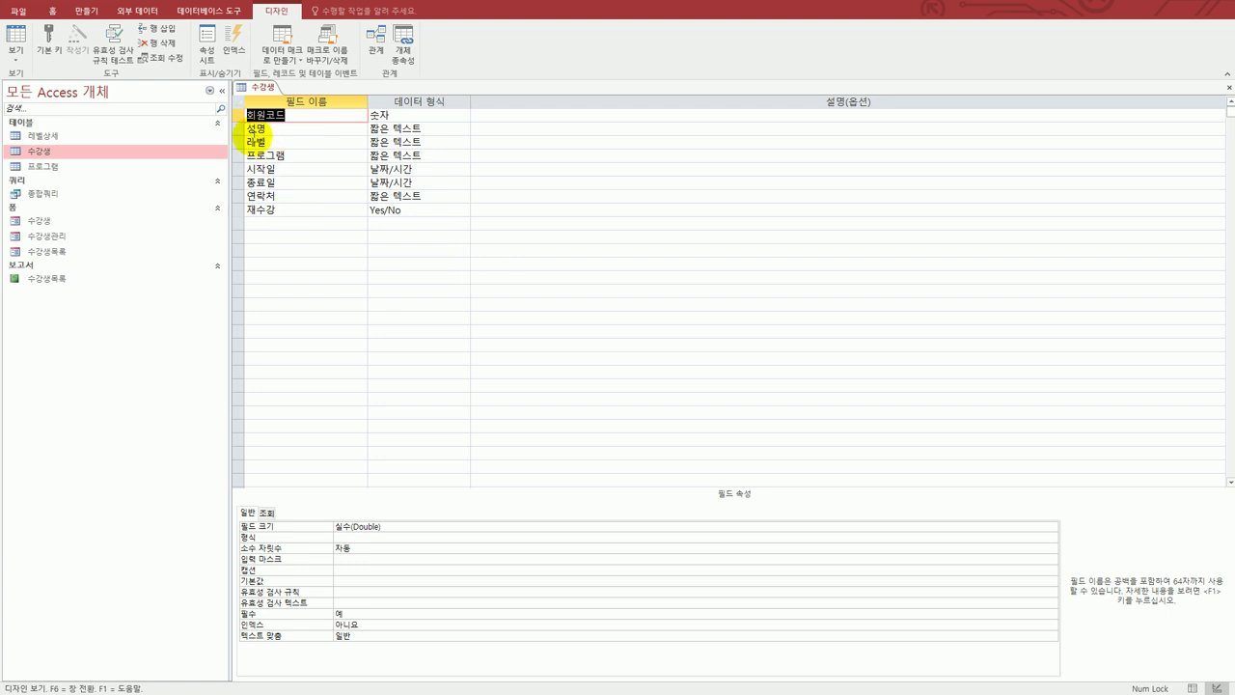
Set the 회원코드 and 성명 fields together as the primary key of the 수강생 table
{"action": "left_click", "coordinate": [237, 114]}
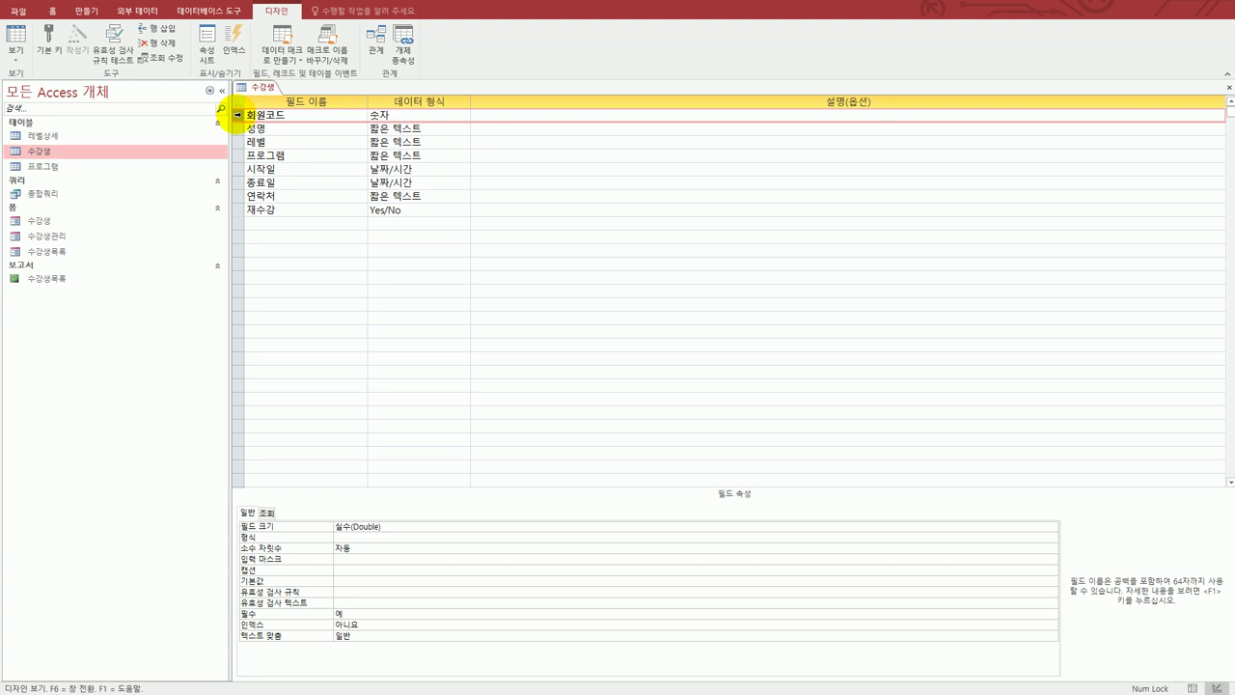
{"action": "left_click", "coordinate": [225, 128]}
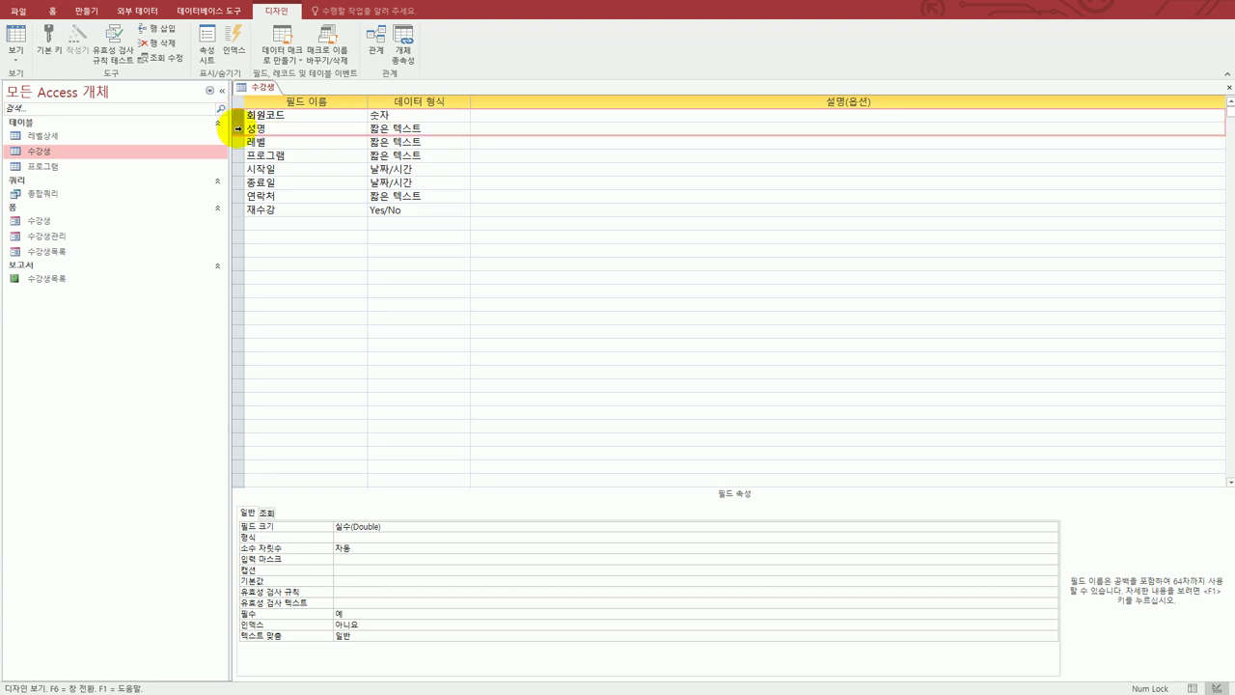
{"action": "left_click_drag", "start_coordinate": [237, 128], "coordinate": [237, 131]}
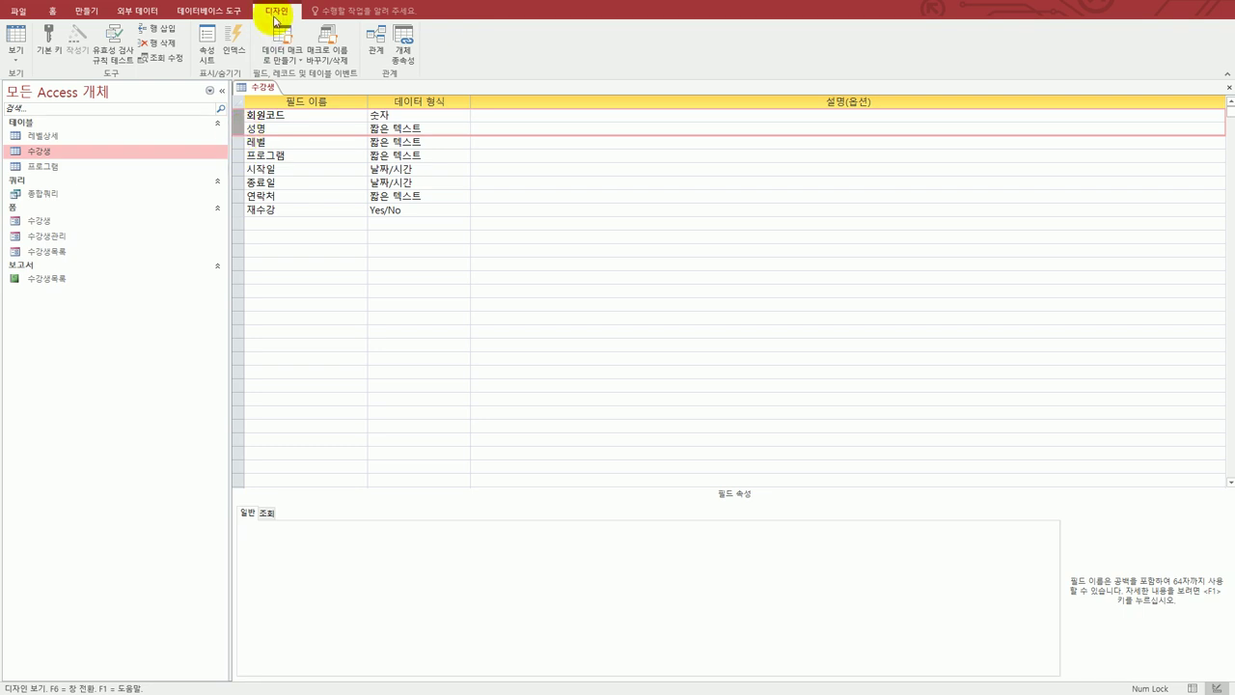
{"action": "left_click", "coordinate": [53, 39]}
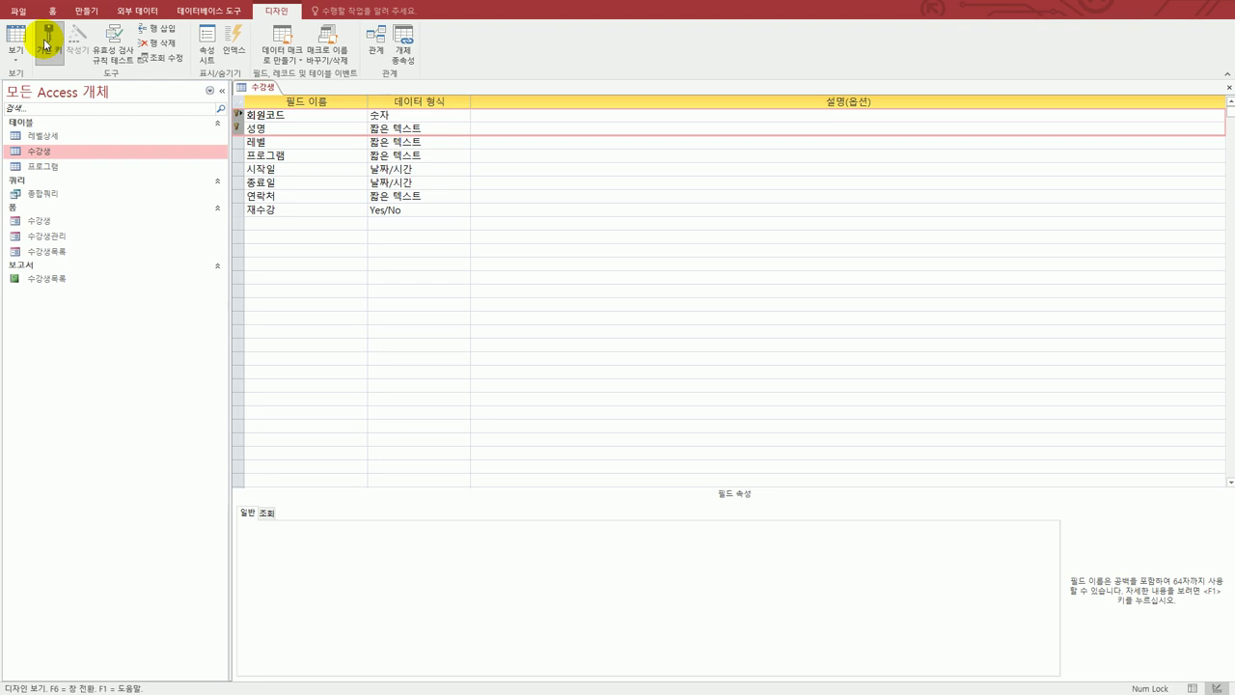
Set the lookup display control of the 레벨 field to 콤보 상자
{"action": "left_click", "coordinate": [306, 144]}
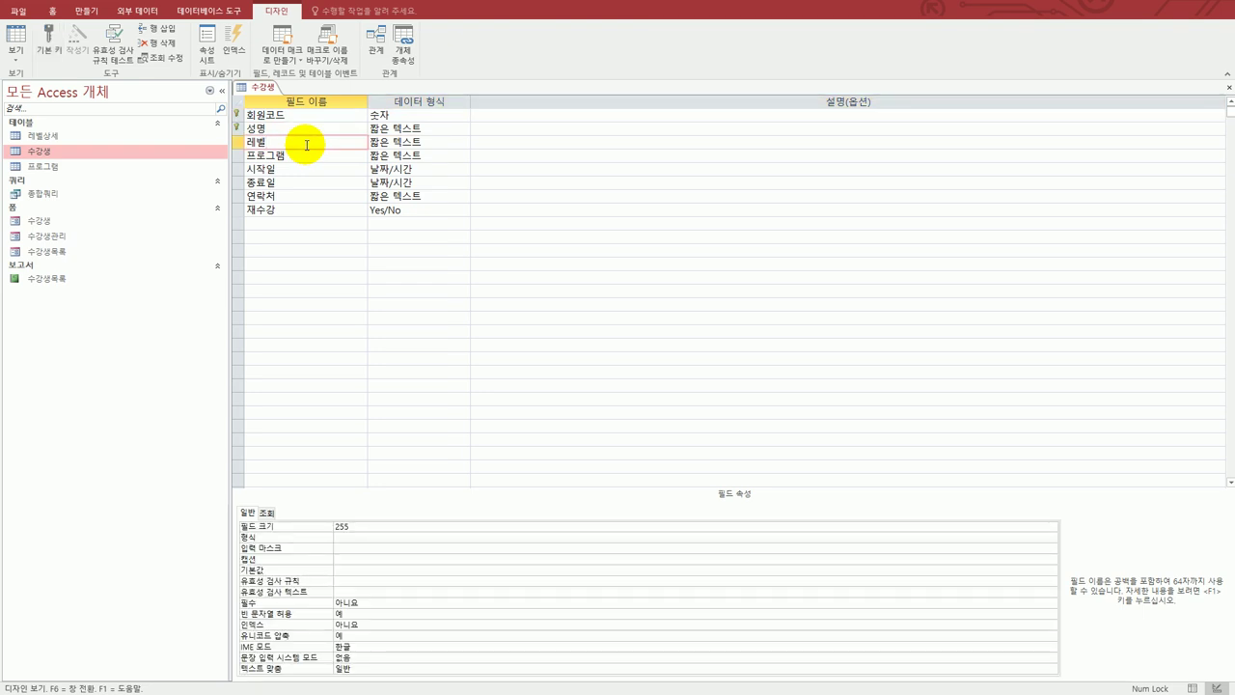
{"action": "left_click", "coordinate": [270, 512]}
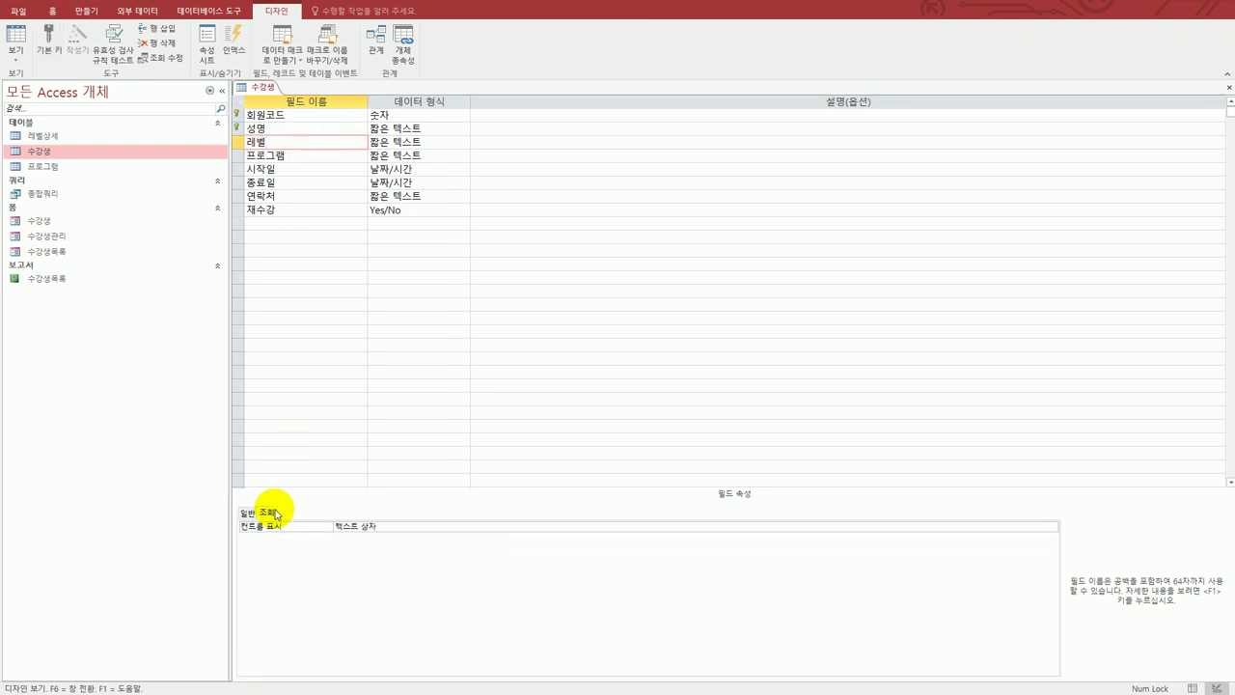
{"action": "left_click", "coordinate": [473, 525]}
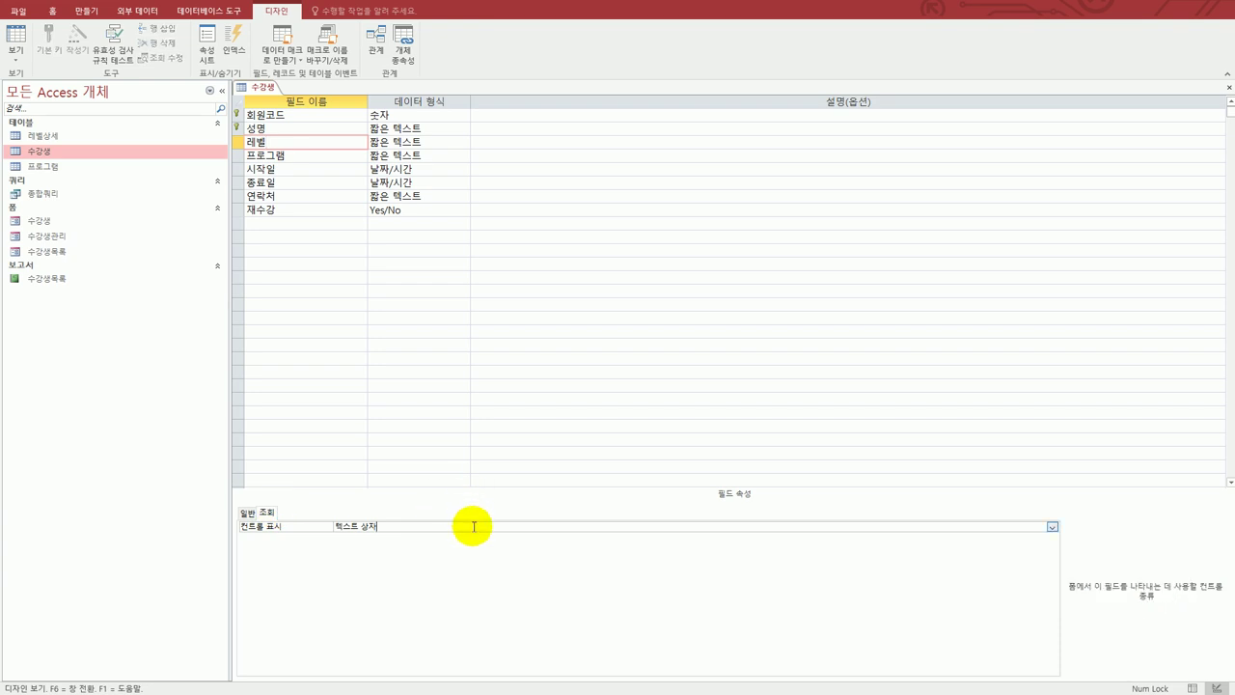
{"action": "left_click", "coordinate": [1051, 527]}
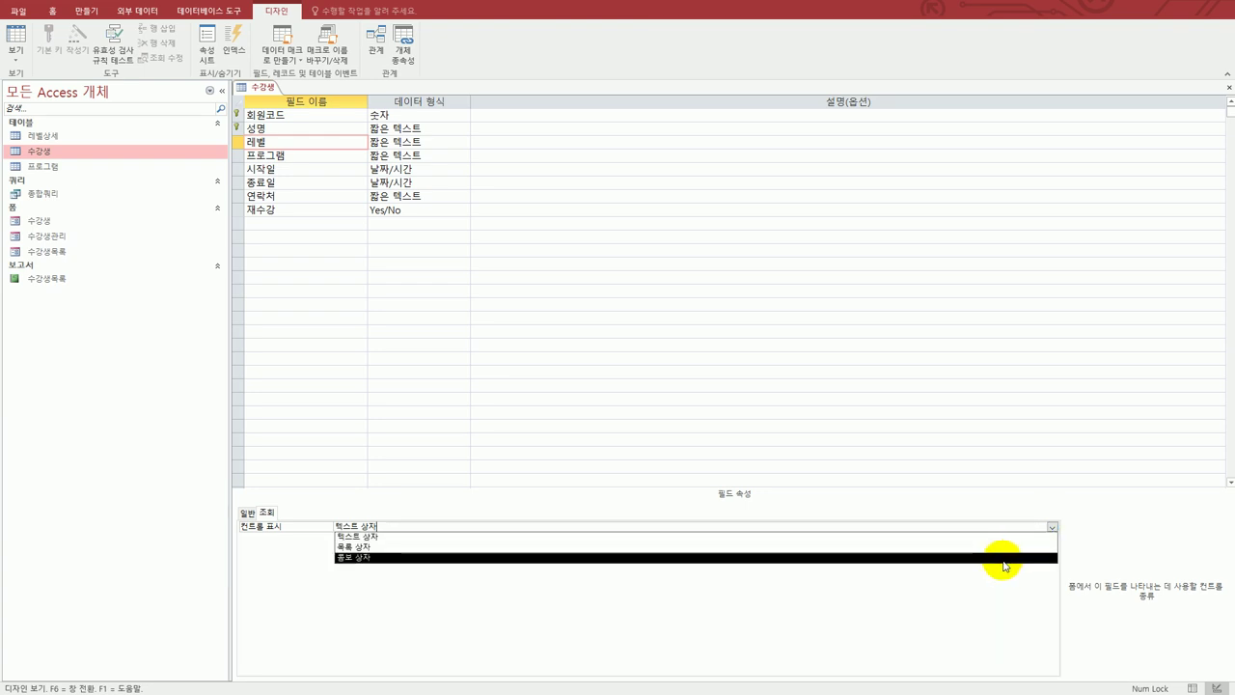
{"action": "left_click", "coordinate": [1004, 558]}
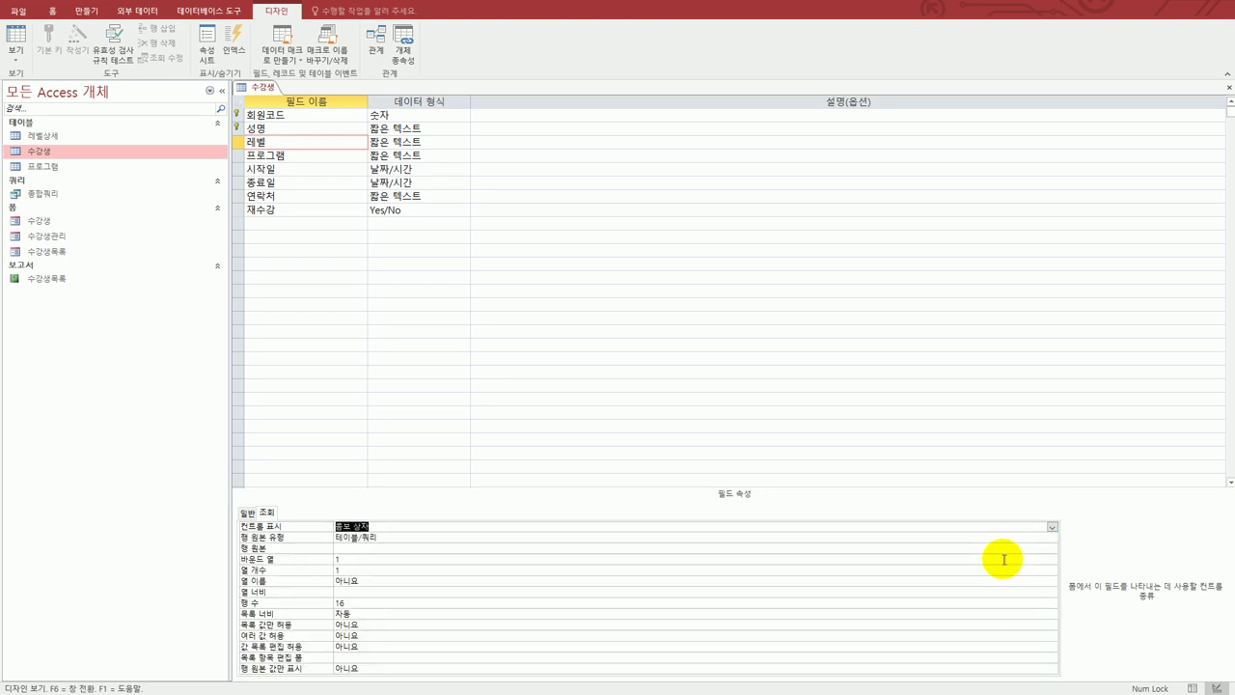
Set the 레벨 lookup's row source type to 값 목록 and its row source to A;B;C;D;E
{"action": "left_click", "coordinate": [870, 536]}
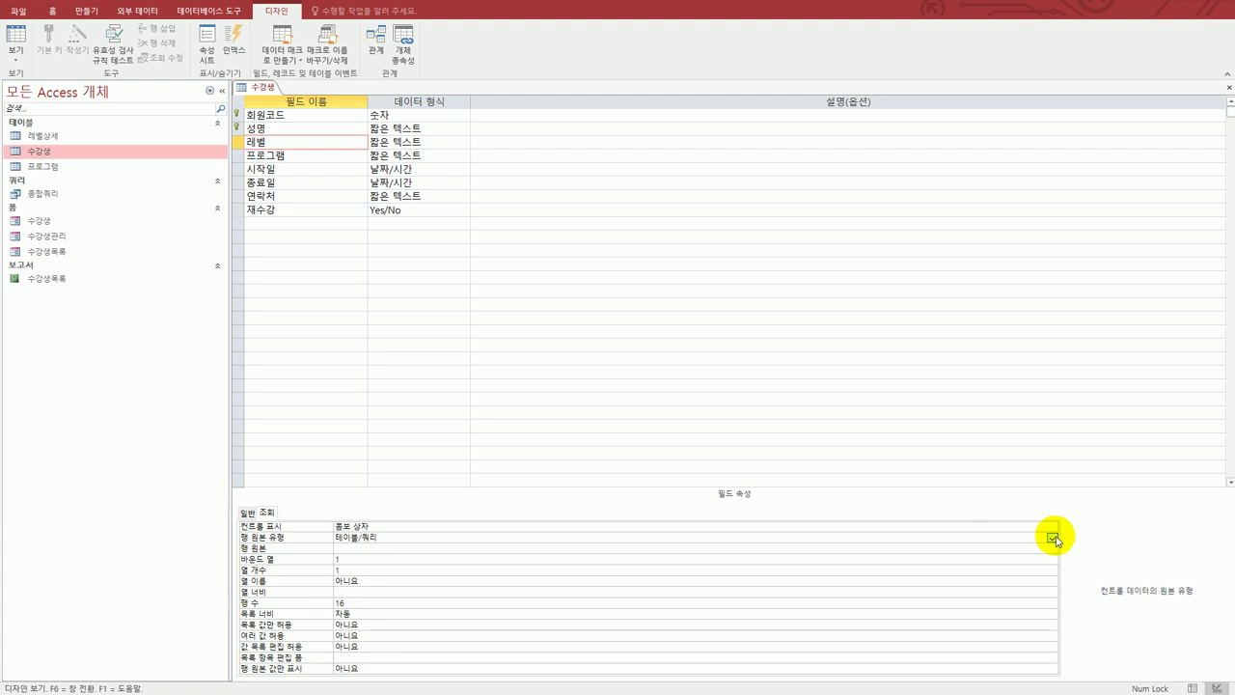
{"action": "left_click", "coordinate": [1051, 538]}
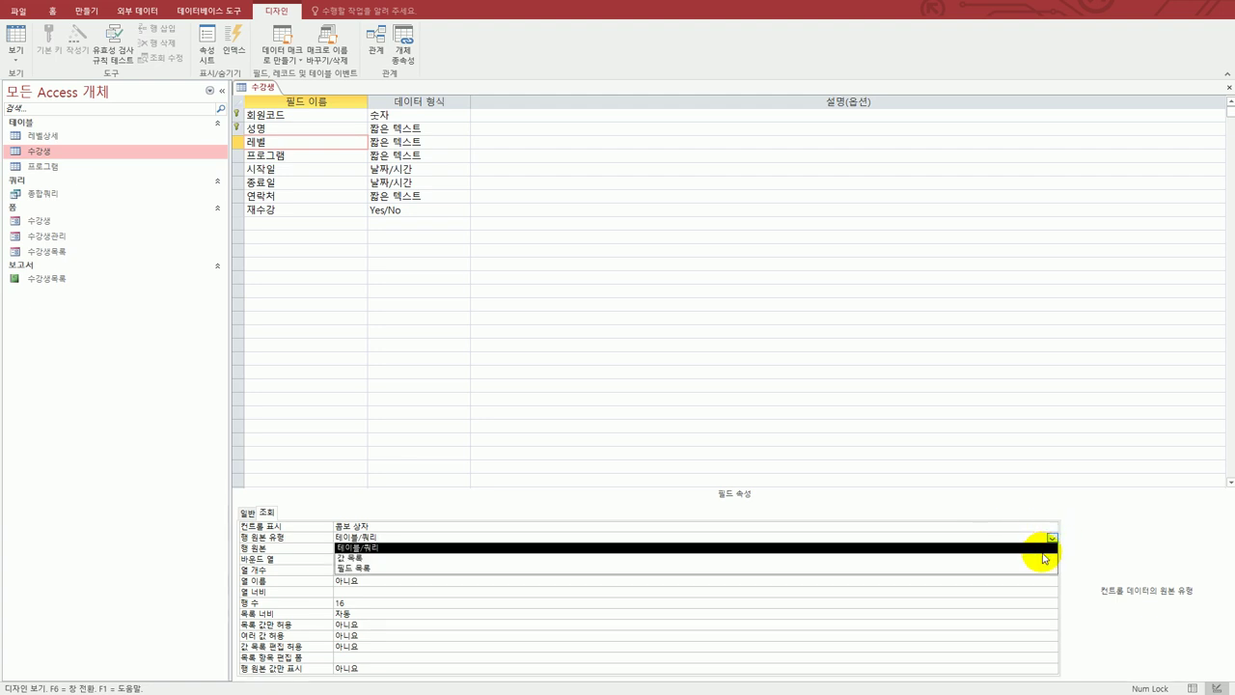
{"action": "left_click", "coordinate": [1041, 559]}
{"action": "left_click", "coordinate": [513, 548]}
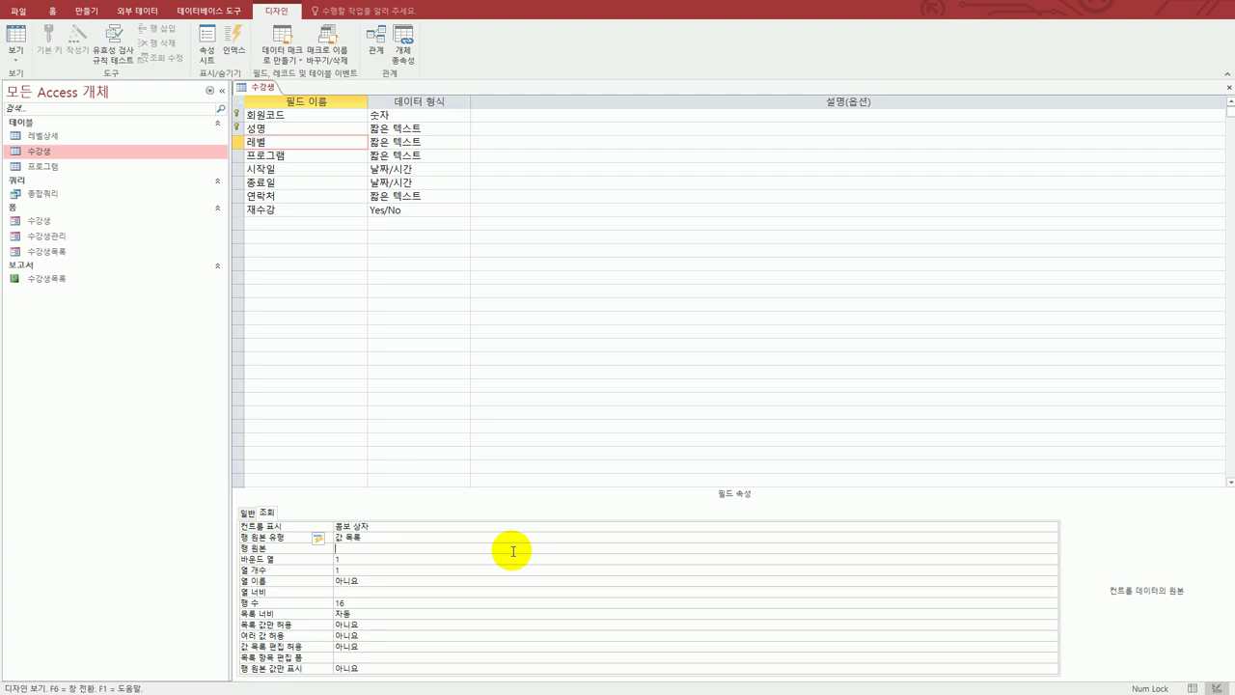
{"action": "type", "text": "a"}
{"action": "key", "text": "BackSpace"}
{"action": "key", "text": "Caps_Lock"}
{"action": "type", "text": "A;B"}
{"action": "key", "text": "BackSpace"}
{"action": "type", "text": ";C;D;E"}
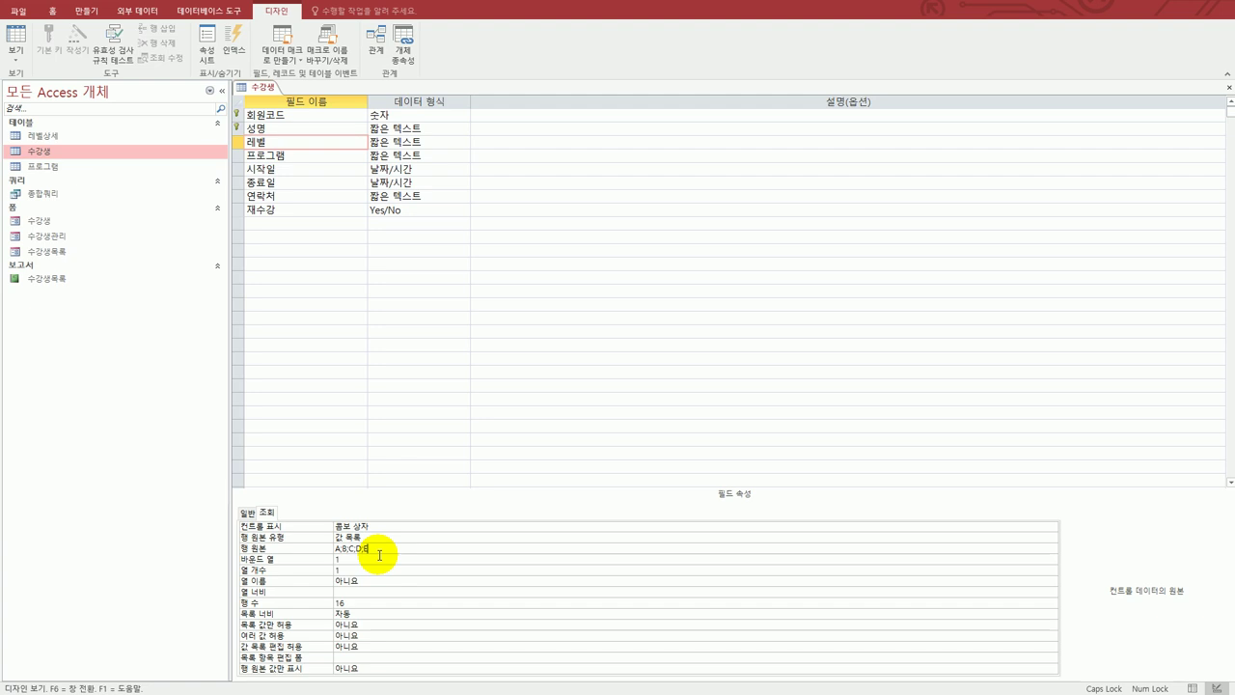
Set the validation rule in the 수강생 table's own properties to [종료일]>[시작일]
{"action": "left_click", "coordinate": [287, 182]}
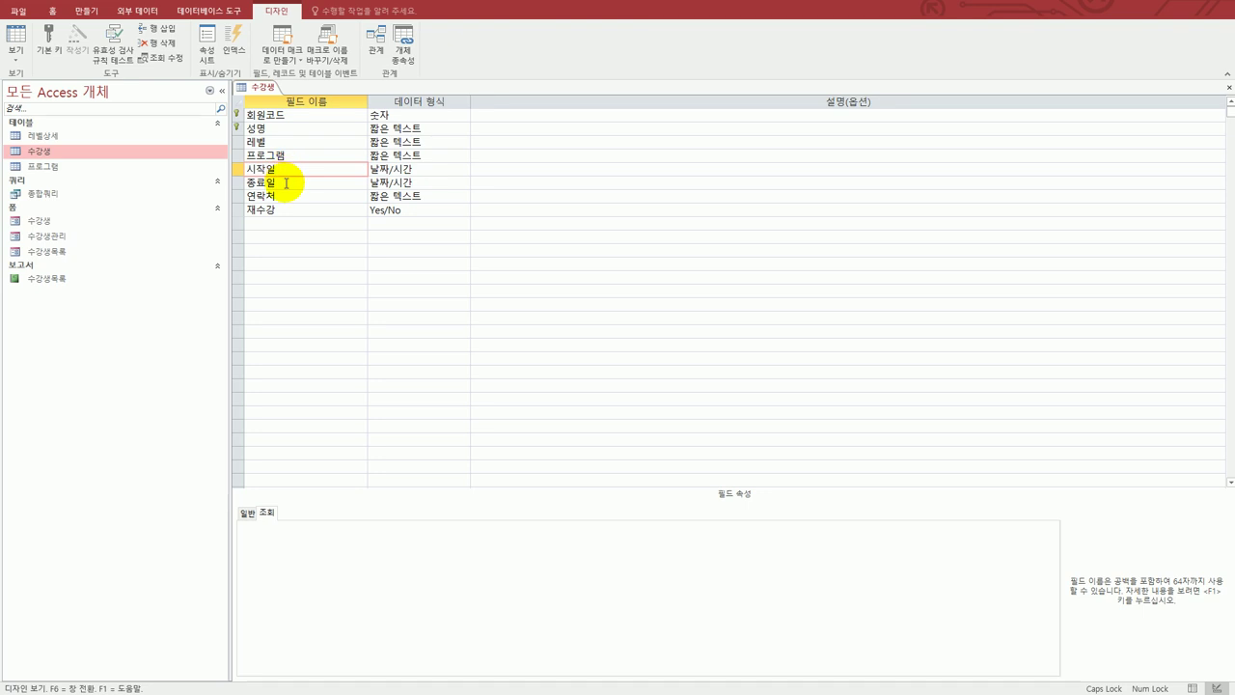
{"action": "left_click", "coordinate": [286, 172]}
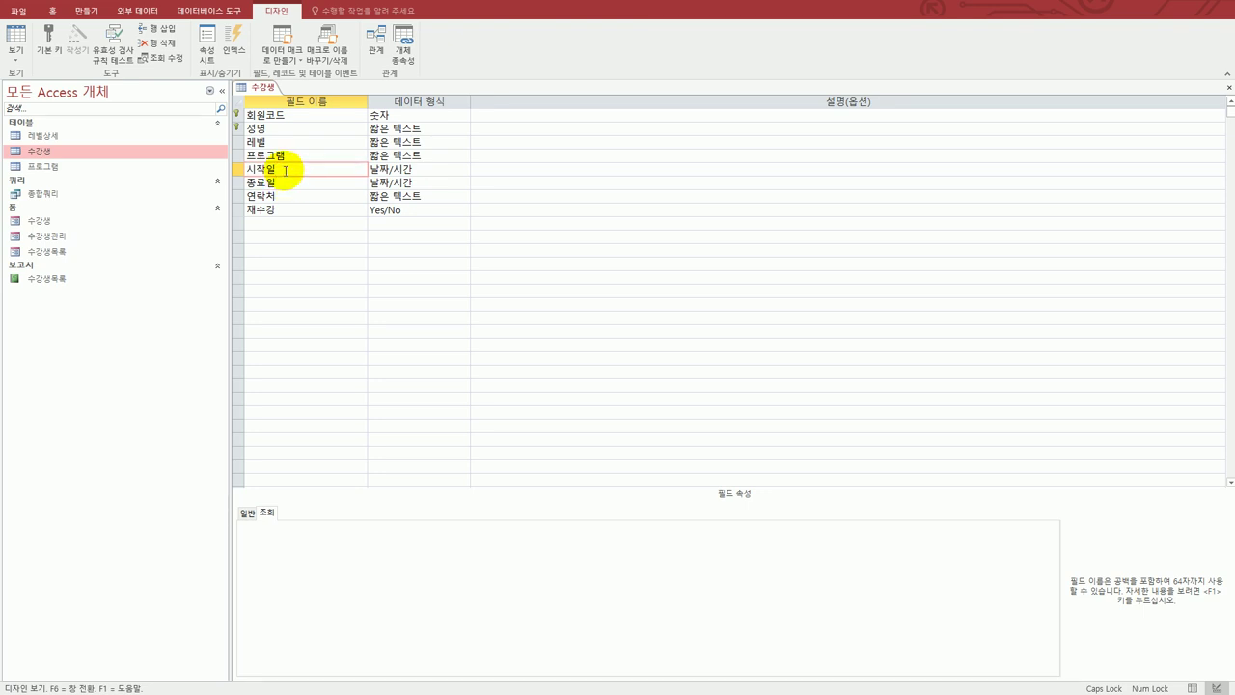
{"action": "left_click", "coordinate": [280, 180]}
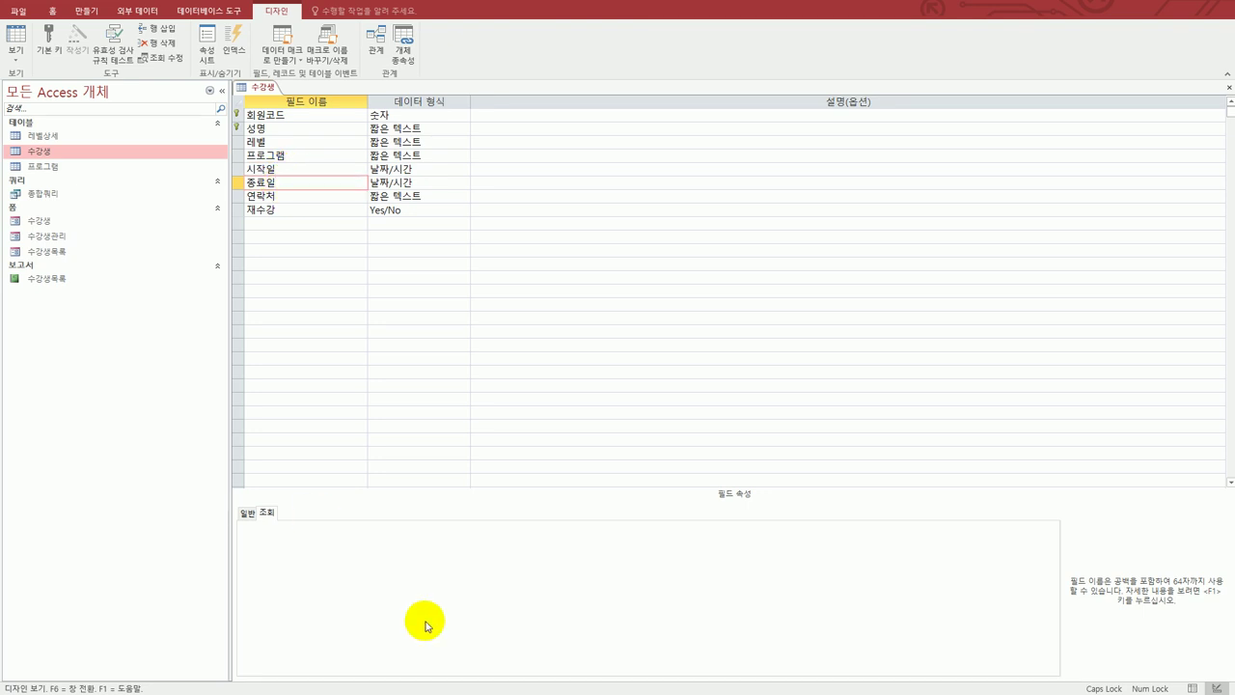
{"action": "left_click", "coordinate": [248, 512]}
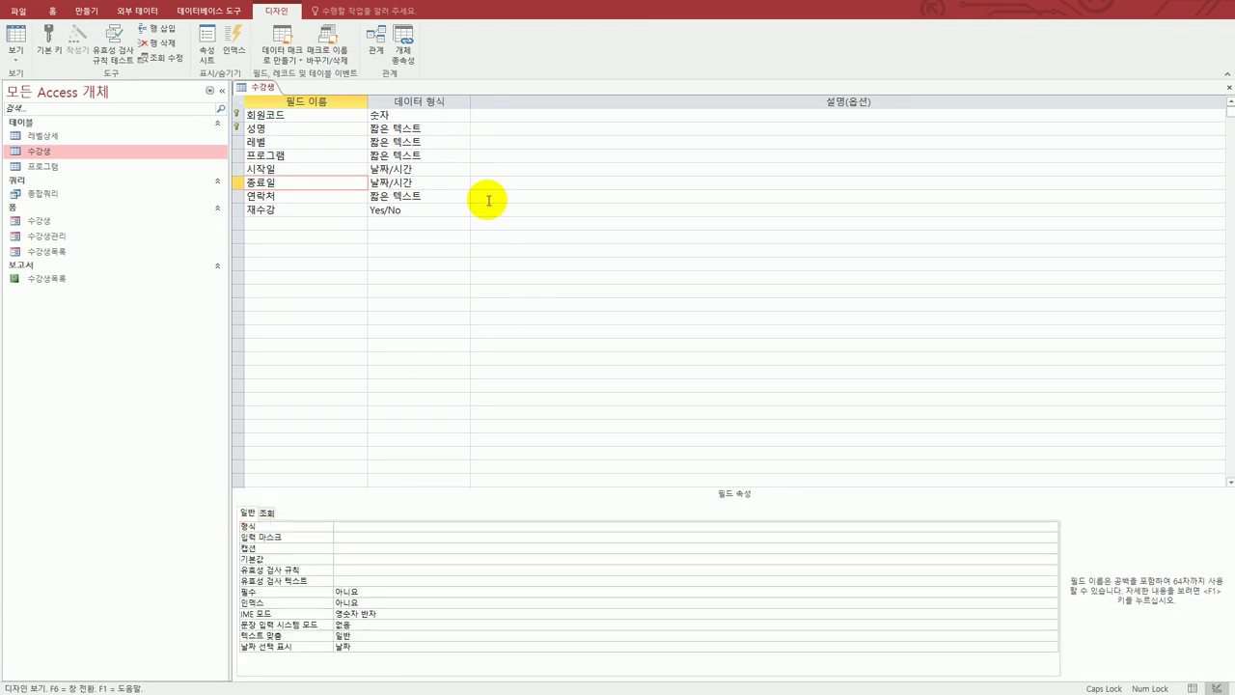
{"action": "right_click", "coordinate": [338, 186]}
{"action": "left_click", "coordinate": [303, 293]}
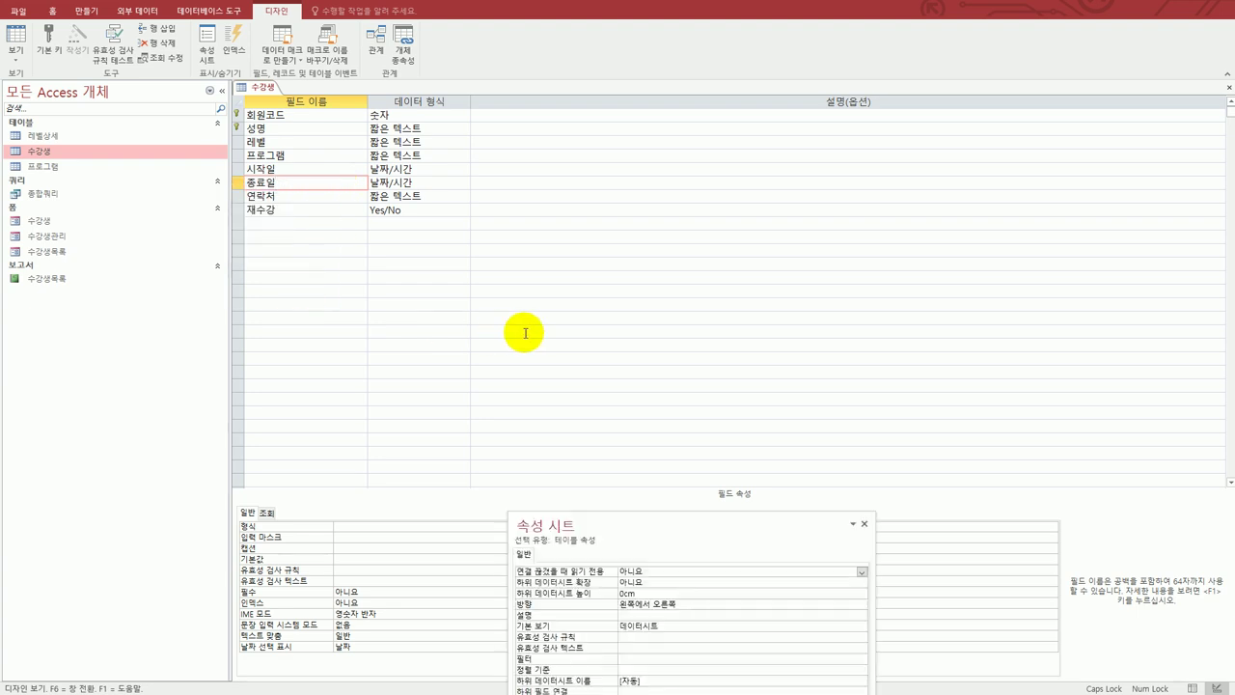
{"action": "left_click_drag", "start_coordinate": [626, 524], "coordinate": [655, 183]}
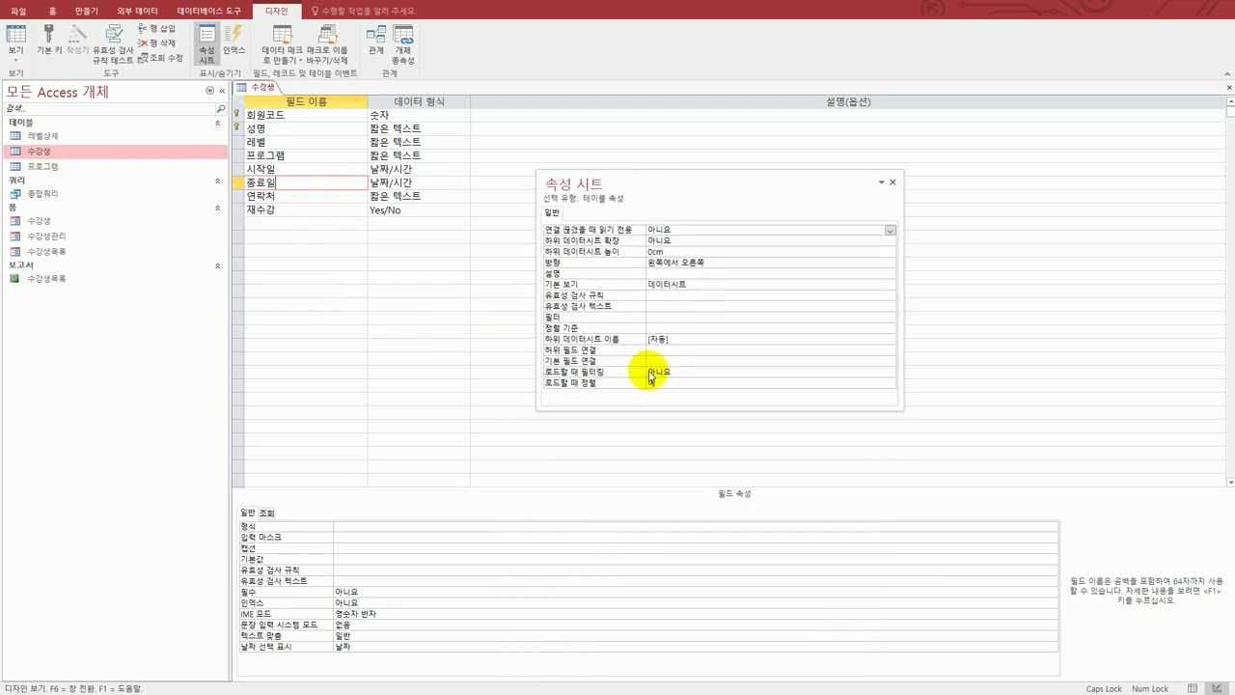
{"action": "left_click", "coordinate": [689, 295]}
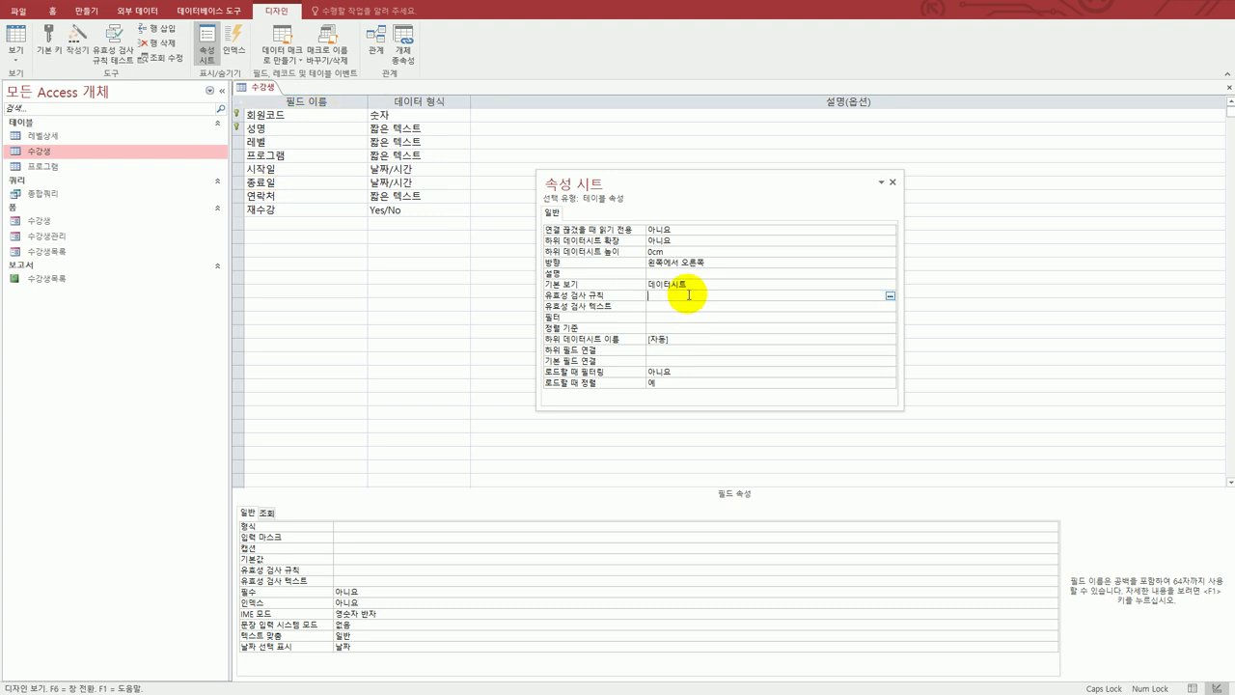
{"action": "type", "text": "[W"}
{"action": "type", "text": "료일]"}
{"action": "type", "text": ">[시작일]"}
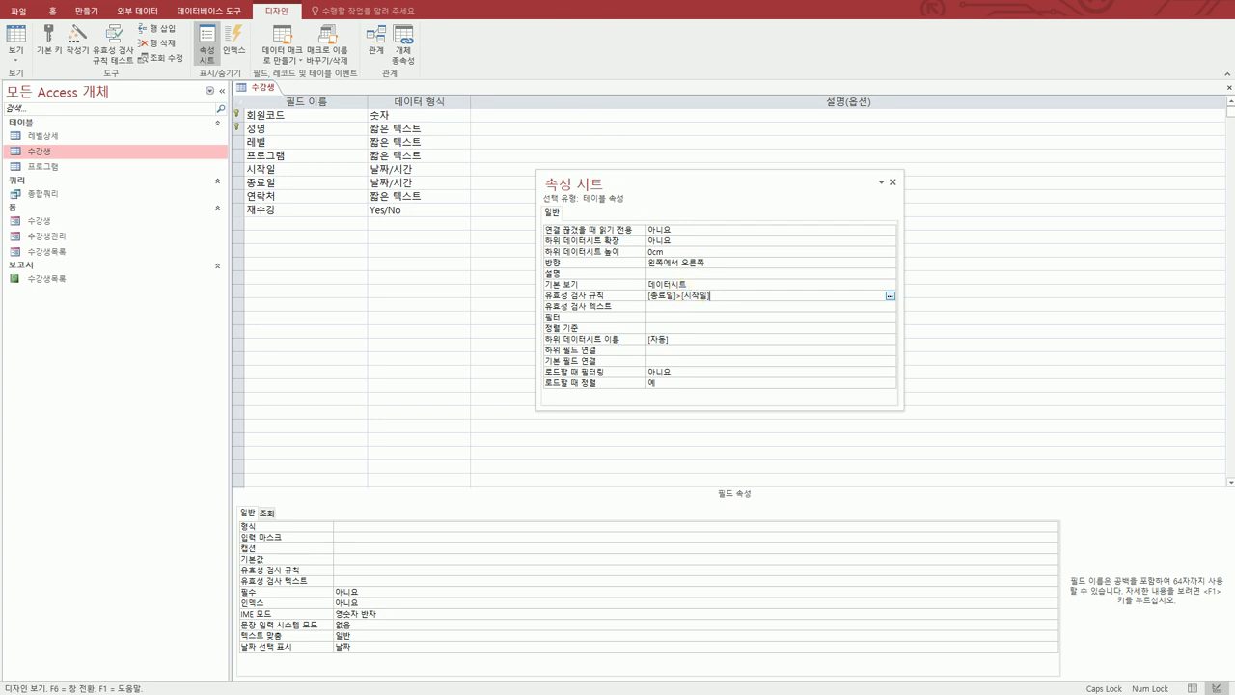
Save the 수강생 table, agree to test existing data against the new rules, and close the table
{"action": "key", "text": "alt+Tab"}
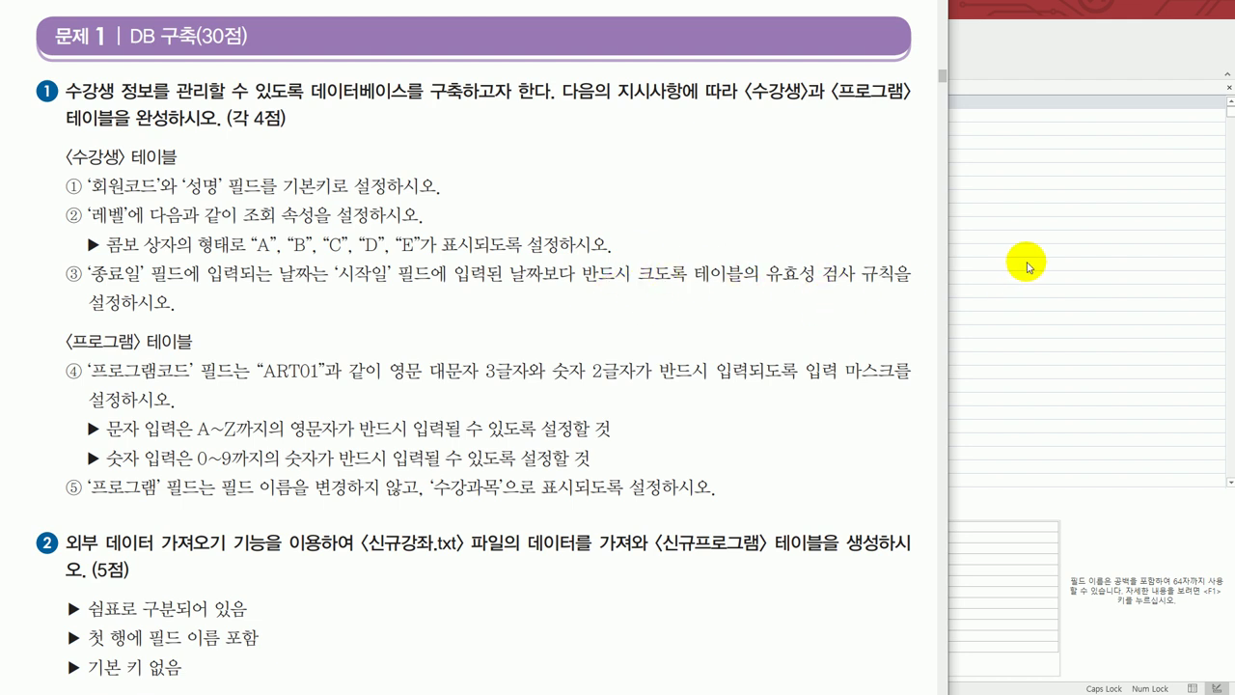
{"action": "left_click", "coordinate": [1020, 279]}
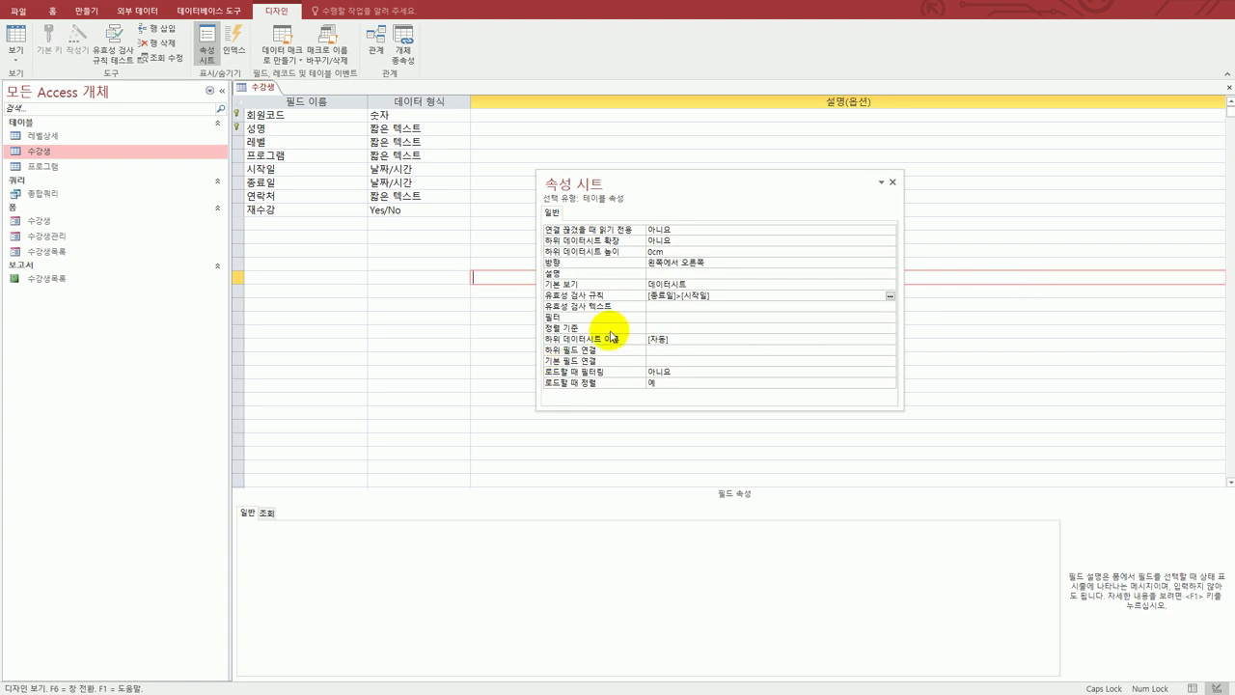
{"action": "left_click", "coordinate": [17, 2]}
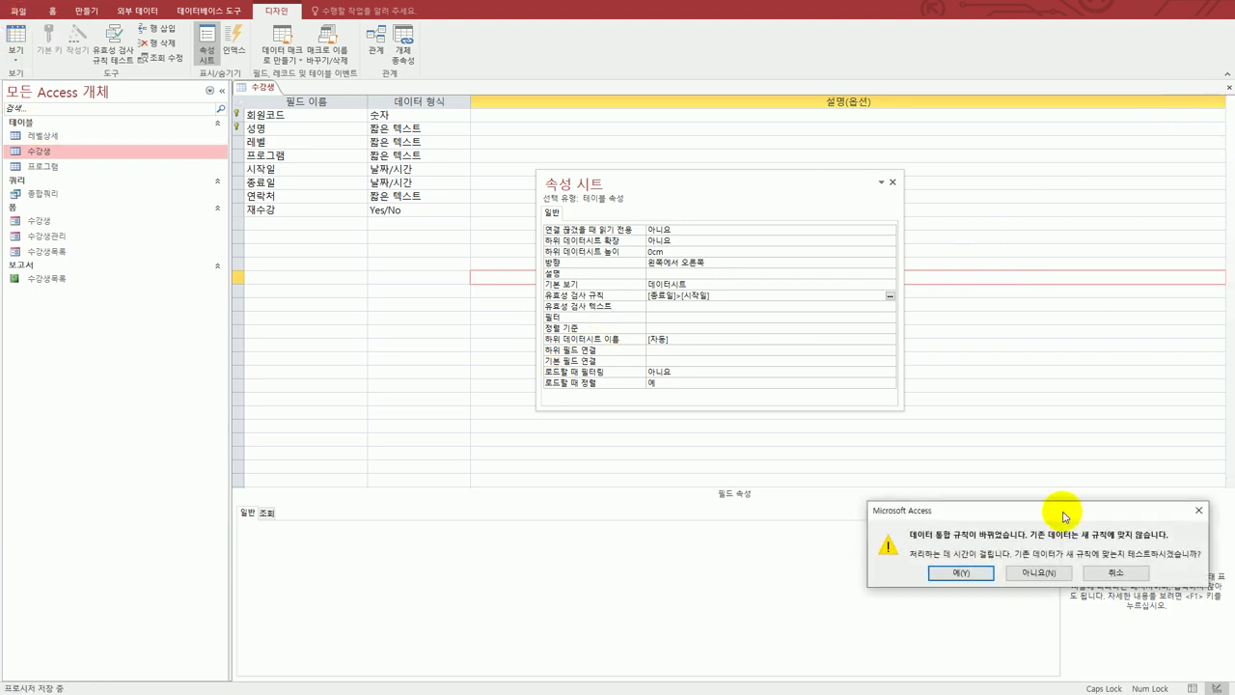
{"action": "left_click_drag", "start_coordinate": [1060, 519], "coordinate": [864, 482]}
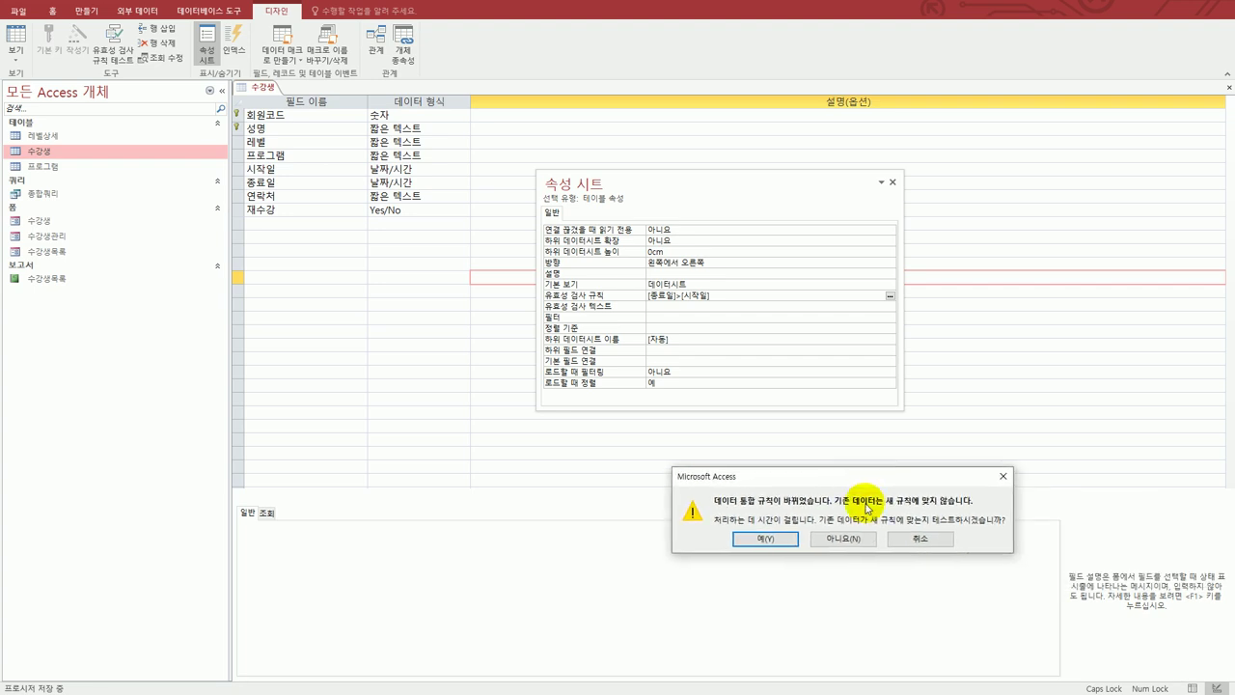
{"action": "left_click", "coordinate": [780, 539]}
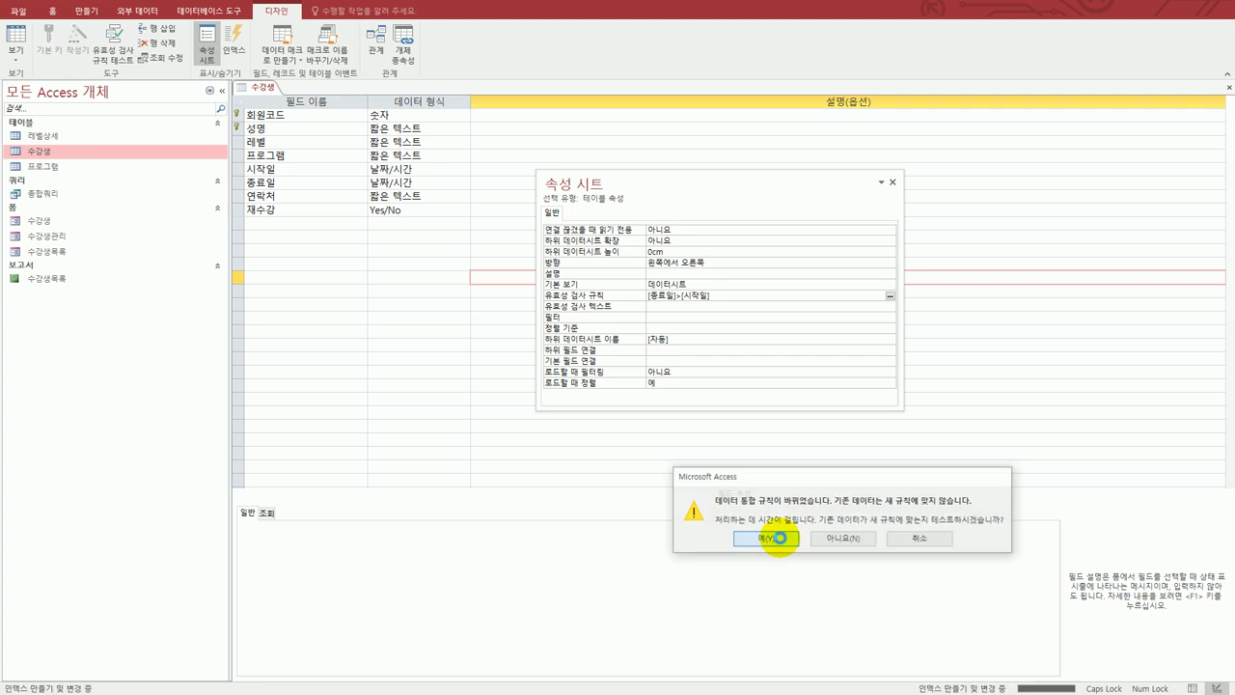
{"action": "left_click", "coordinate": [1227, 89]}
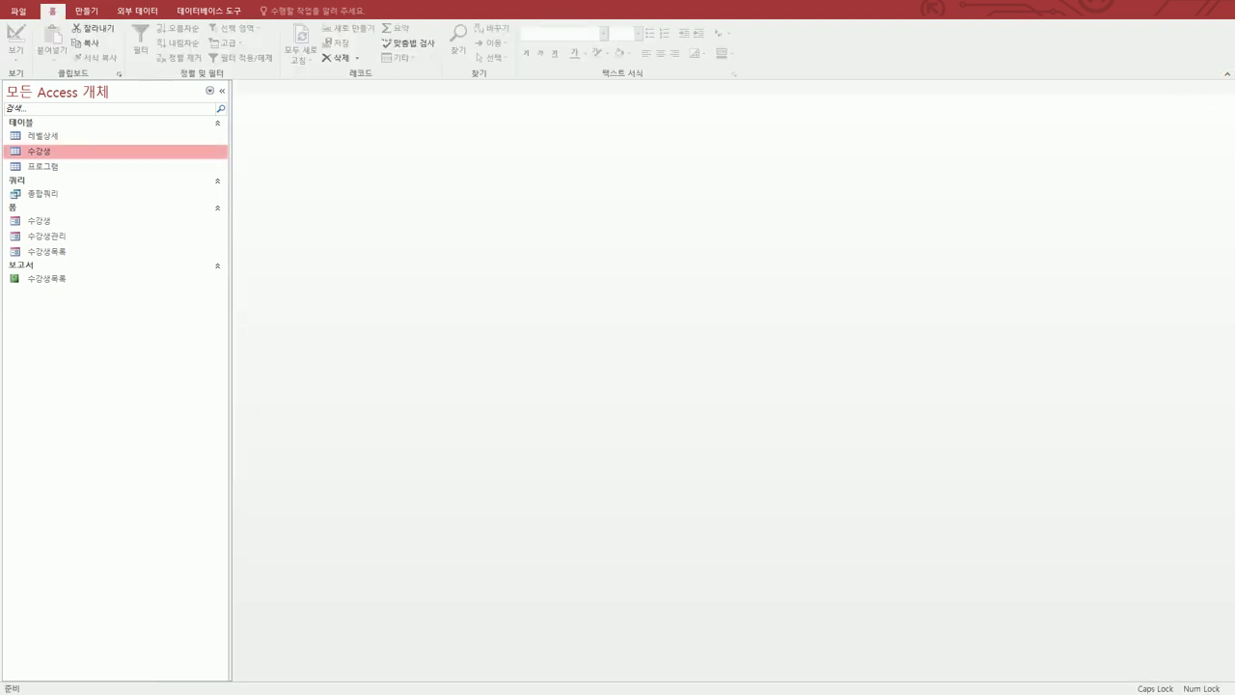
Open the 프로그램 table in Design view
{"action": "key", "text": "alt+Tab"}
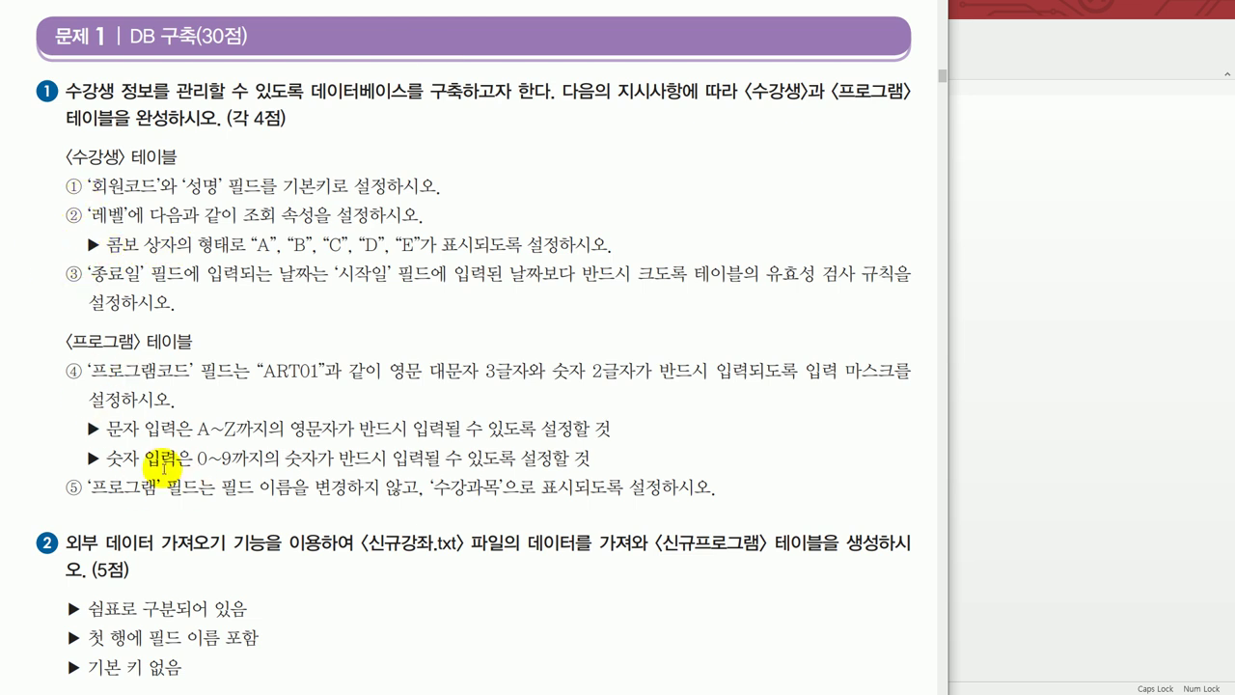
{"action": "left_click", "coordinate": [1035, 408]}
{"action": "left_click", "coordinate": [56, 169]}
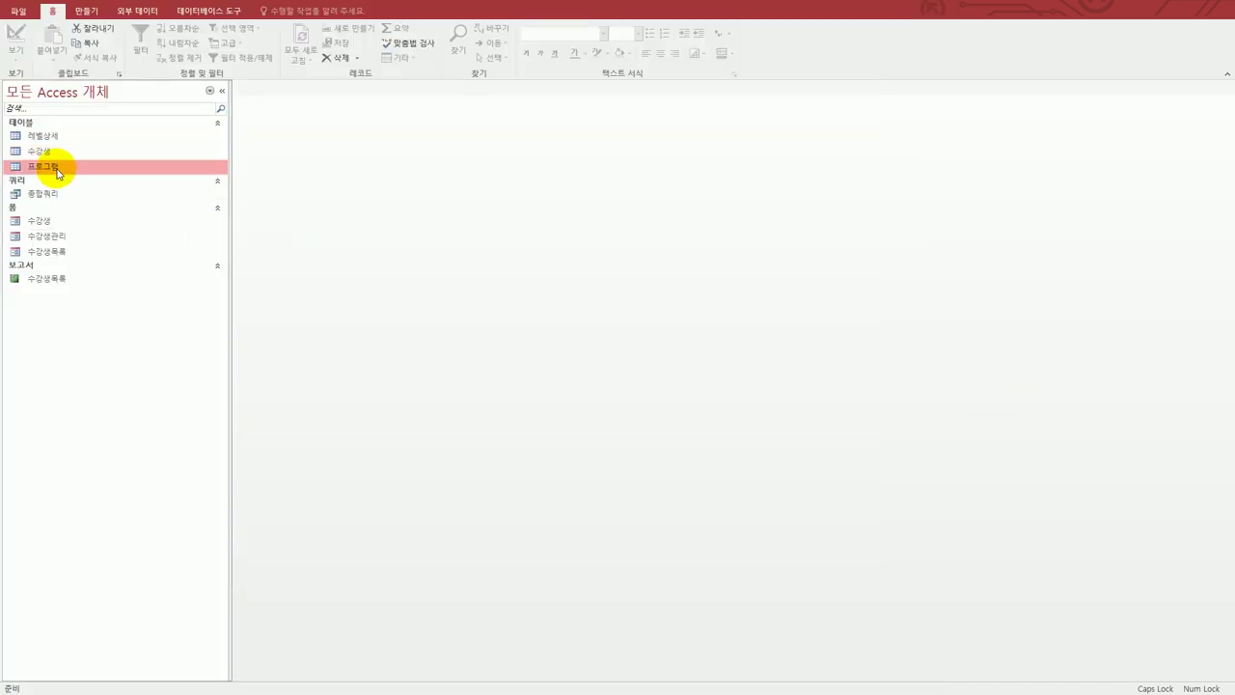
{"action": "right_click", "coordinate": [56, 169]}
{"action": "left_click", "coordinate": [87, 192]}
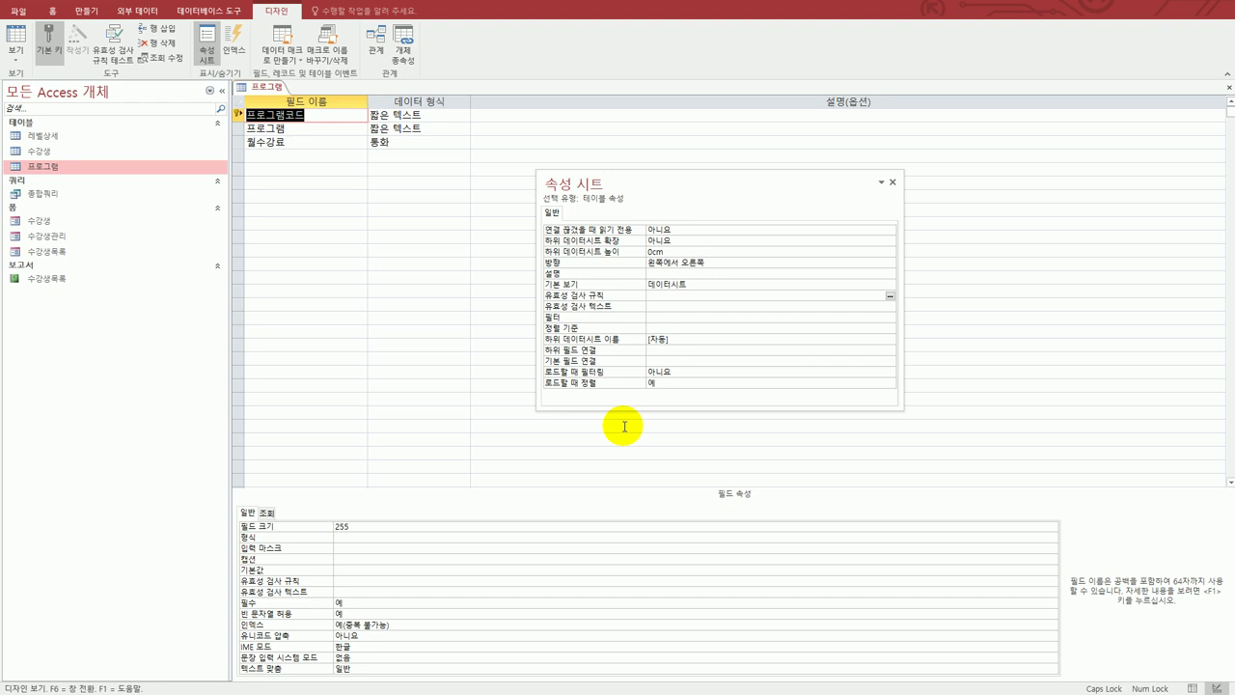
Set the 프로그램코드 field's input mask to >LLL00
{"action": "left_click", "coordinate": [311, 117]}
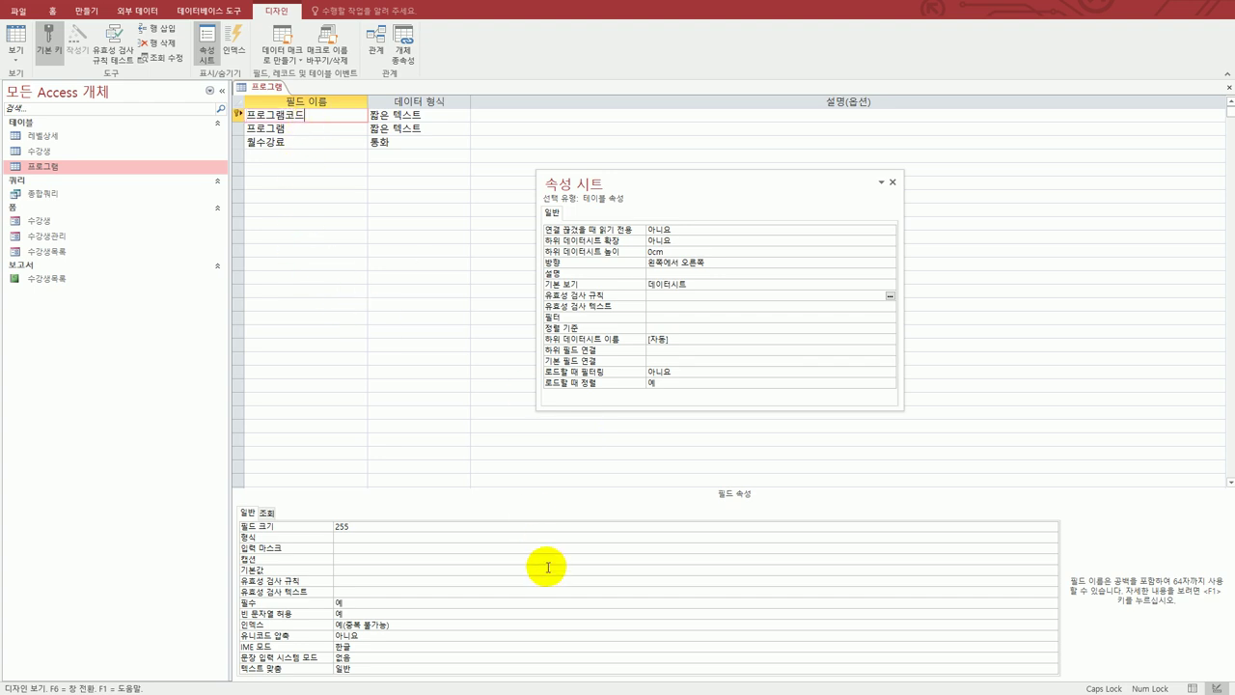
{"action": "left_click", "coordinate": [354, 551]}
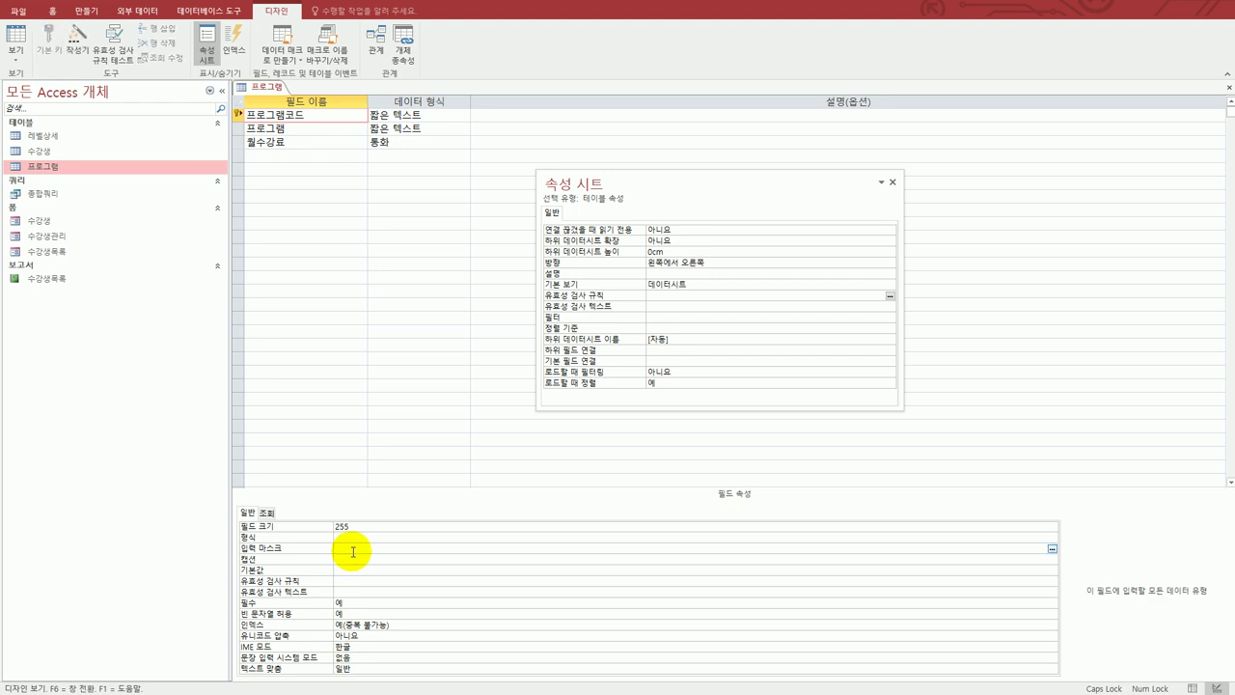
{"action": "key", "text": "alt+Tab"}
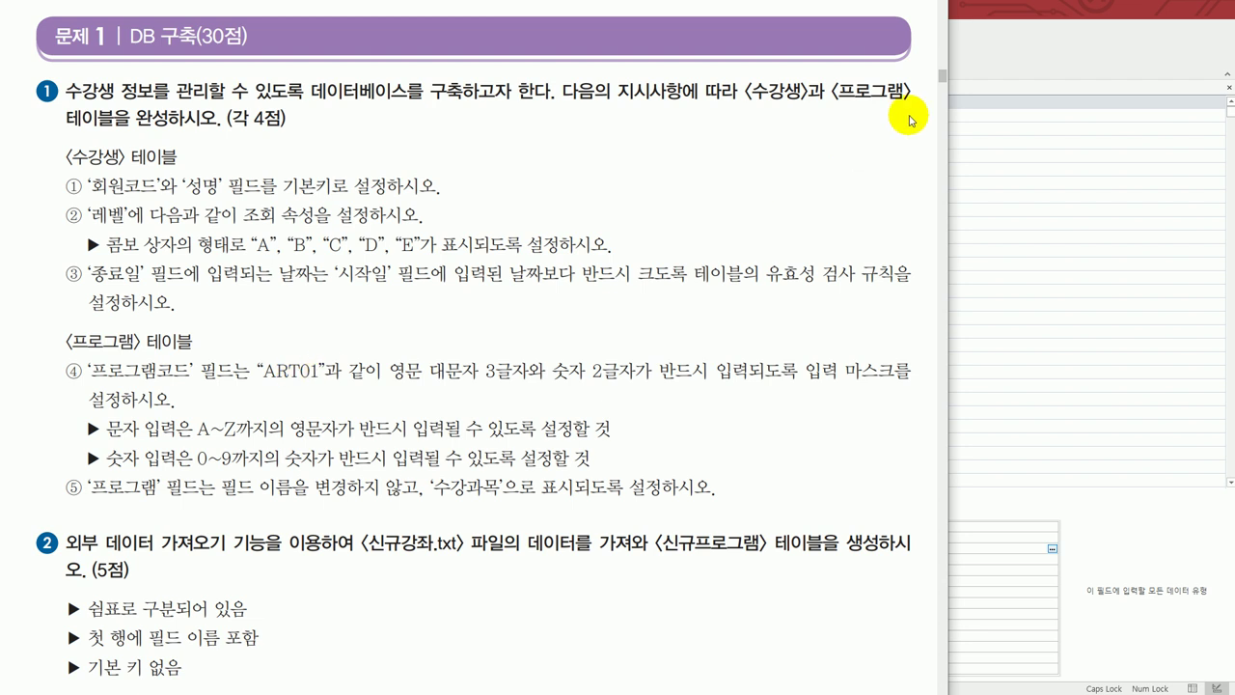
{"action": "left_click", "coordinate": [1023, 17]}
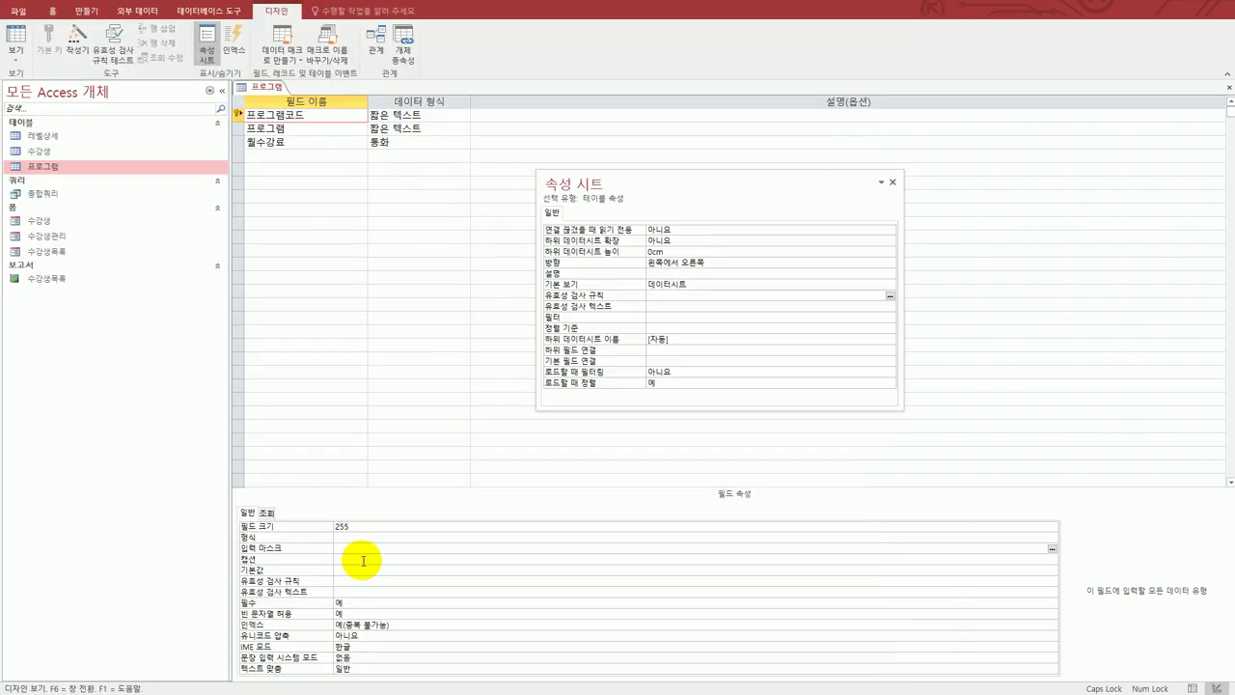
{"action": "type", "text": ">"}
{"action": "type", "text": "LLL00"}
Set the 프로그램 field's caption to 수강과목, and save and close the 프로그램 table
{"action": "left_click", "coordinate": [300, 130]}
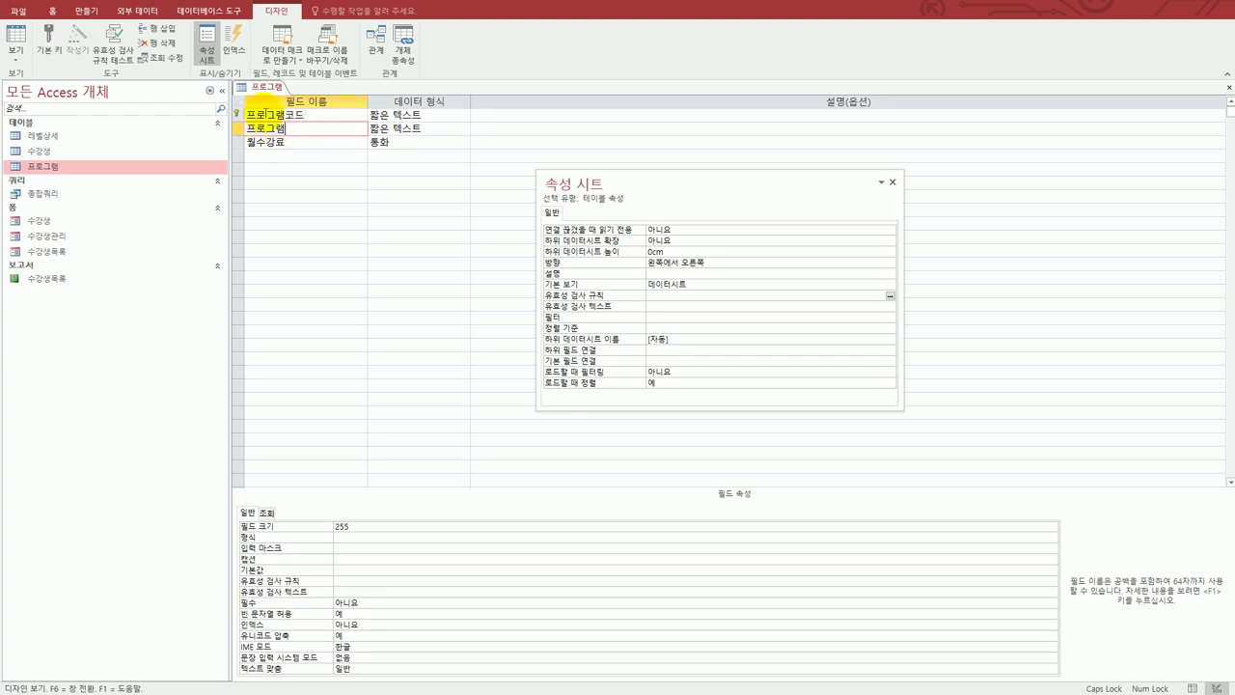
{"action": "left_click", "coordinate": [364, 560]}
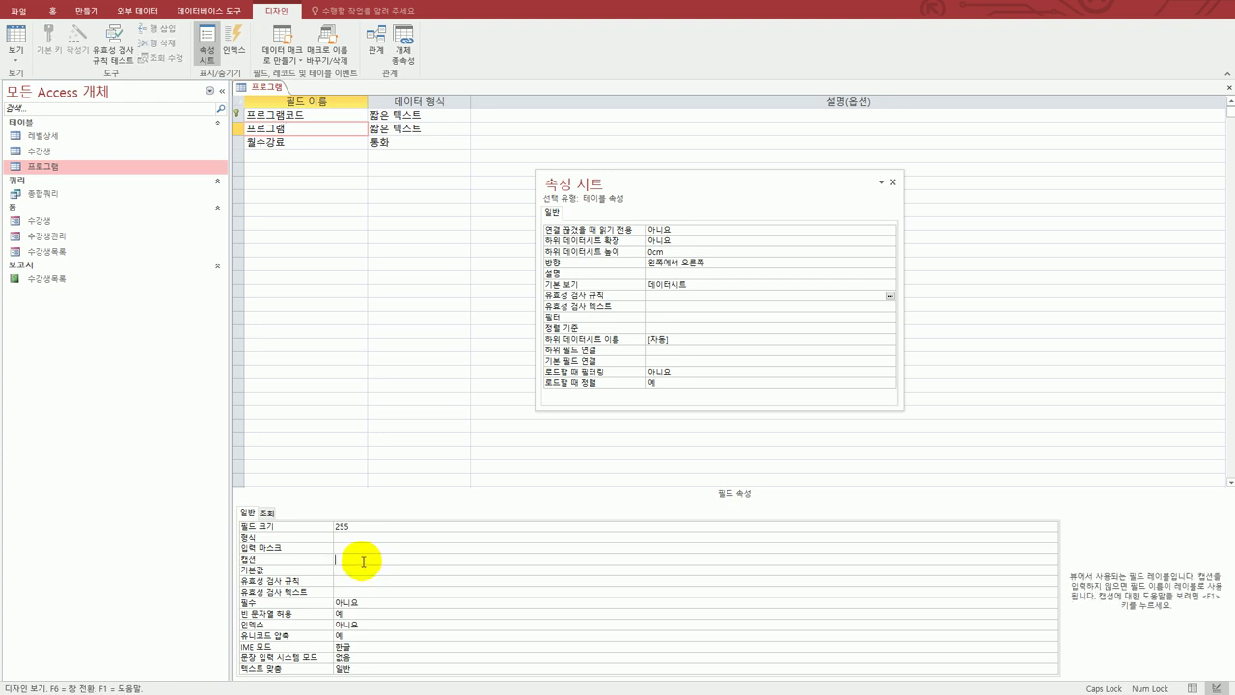
{"action": "type", "text": "프"}
{"action": "type", "text": "강"}
{"action": "type", "text": "과목"}
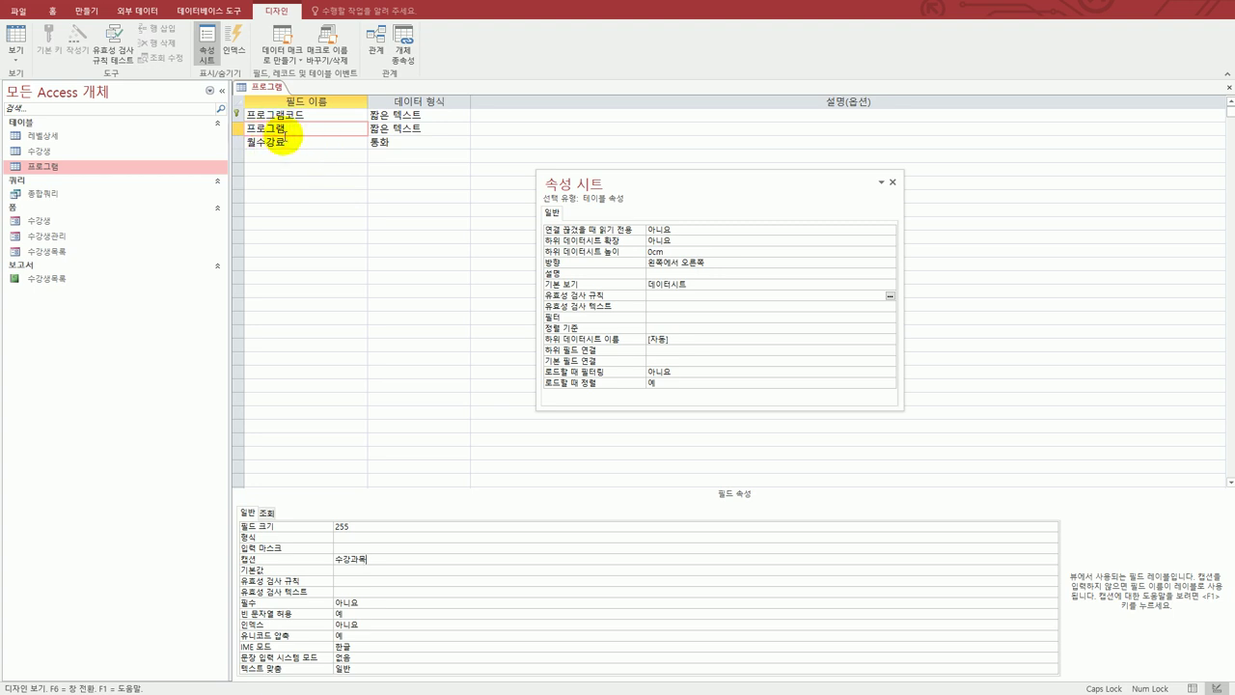
{"action": "left_click", "coordinate": [17, 11]}
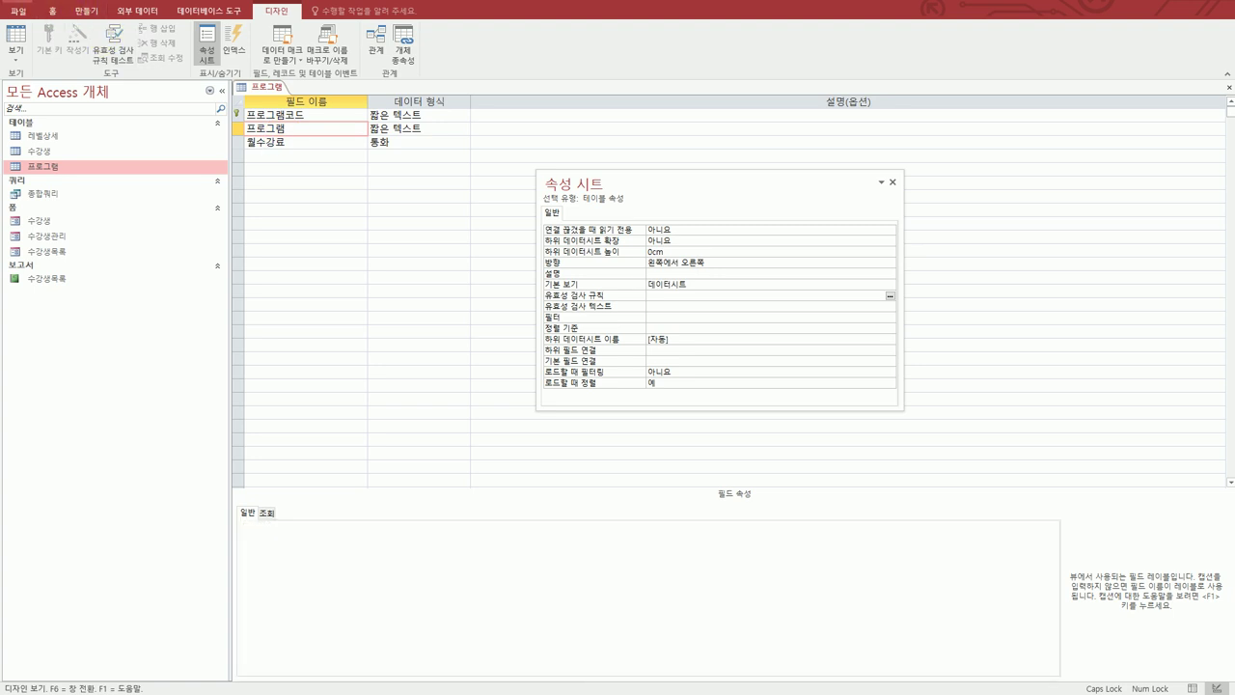
{"action": "left_click", "coordinate": [1228, 88]}
Start a text file import of 신규강좌.txt from C:\컴활1급\데이터베이스 into a new table of the current database
{"action": "key", "text": "alt+Tab"}
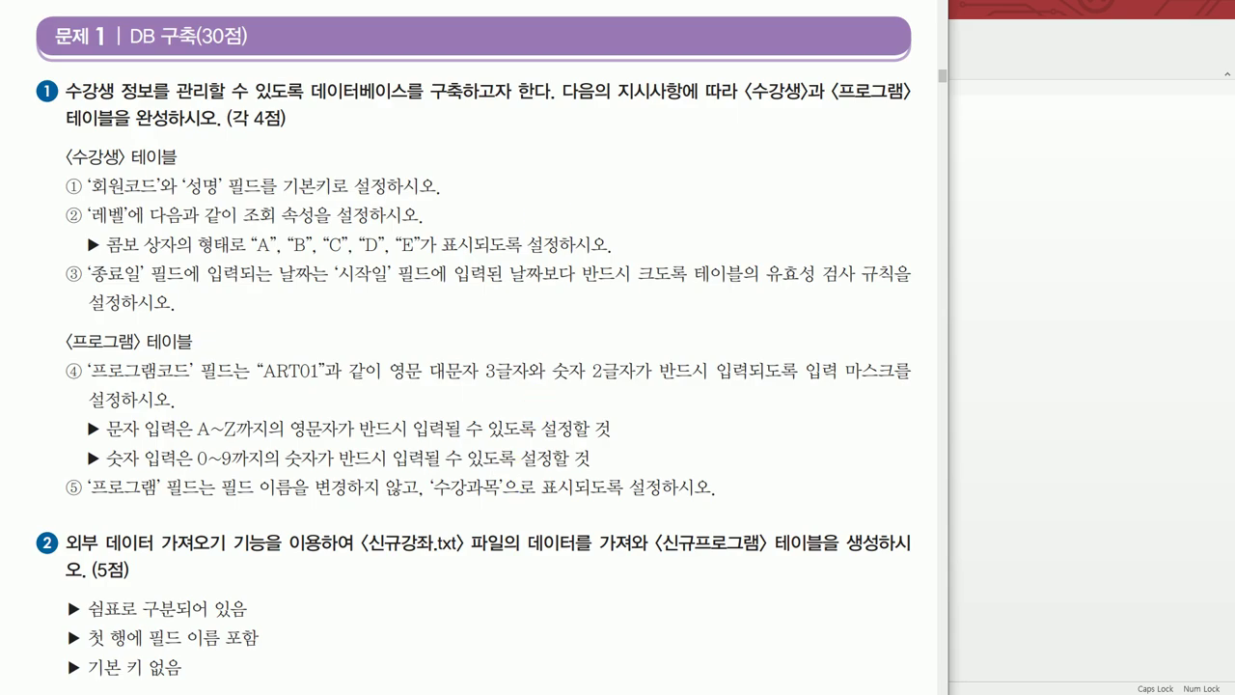
{"action": "scroll", "coordinate": [86, 231], "scroll_direction": "down", "scroll_amount": 5}
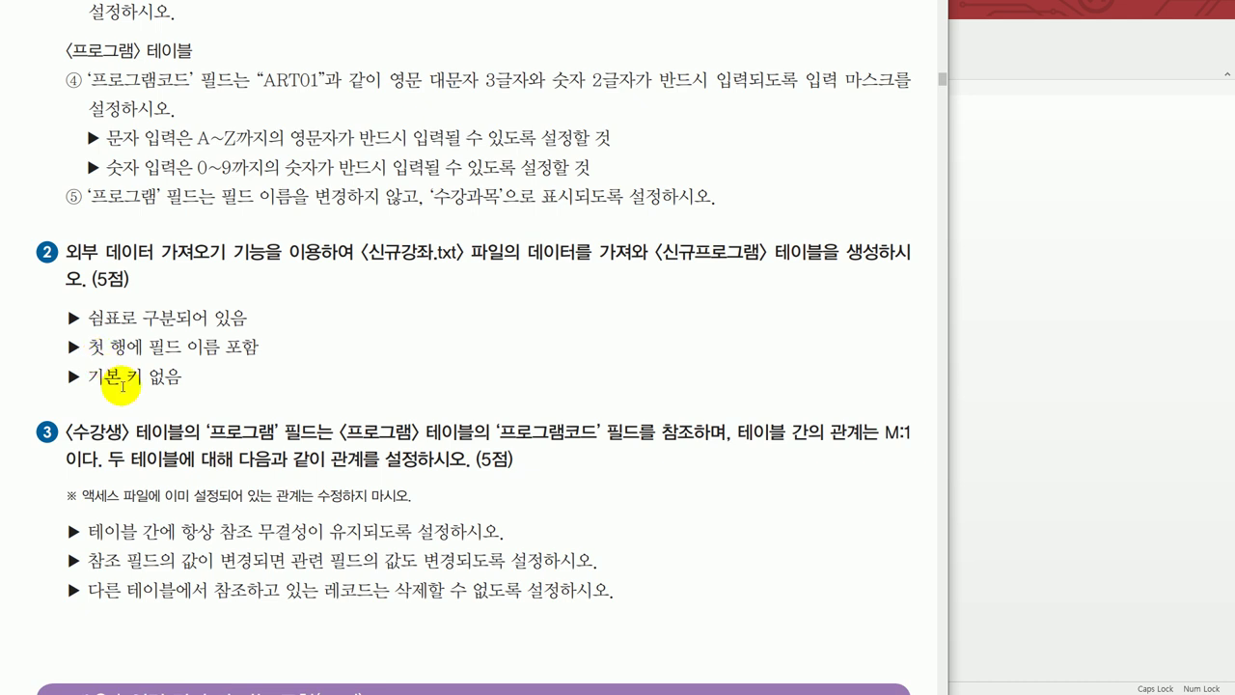
{"action": "left_click", "coordinate": [1028, 353]}
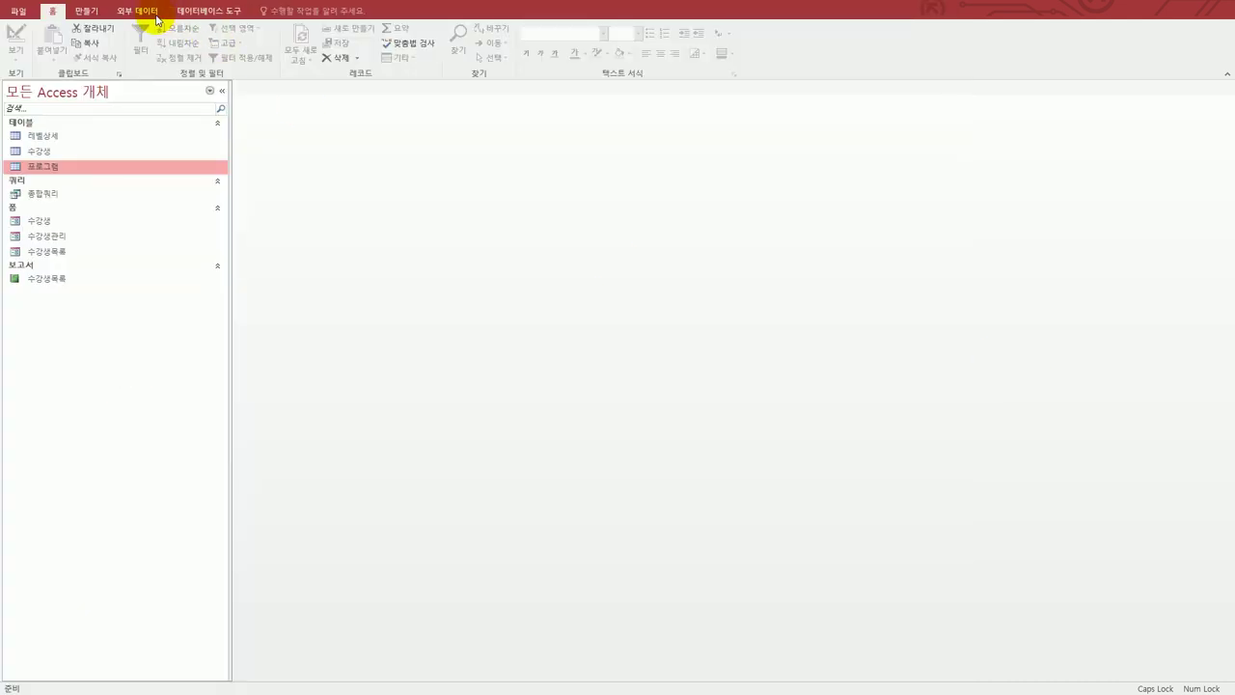
{"action": "left_click", "coordinate": [147, 14]}
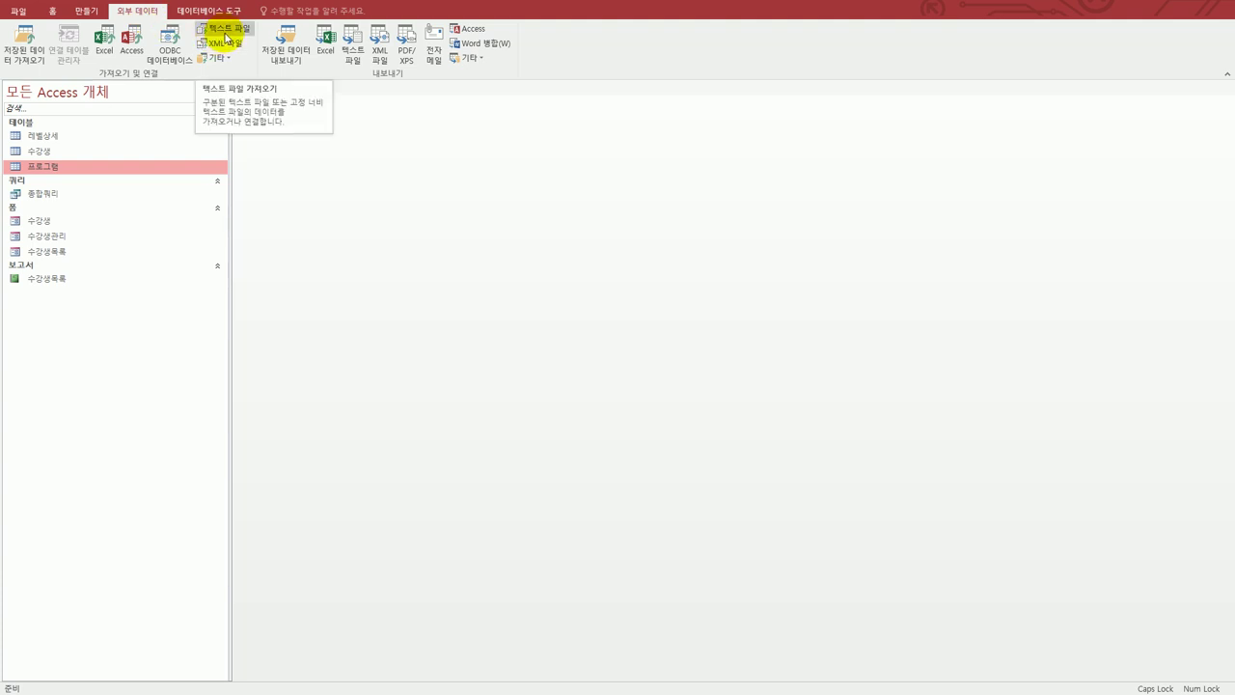
{"action": "left_click", "coordinate": [226, 32]}
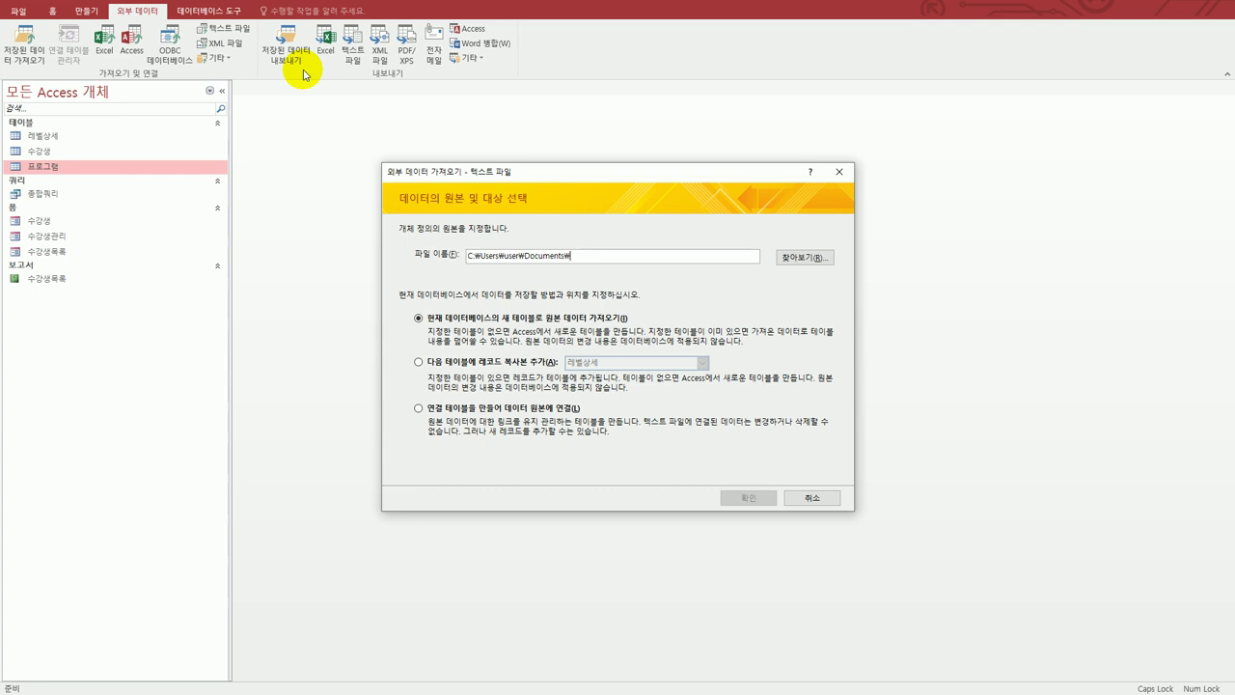
{"action": "left_click", "coordinate": [793, 260]}
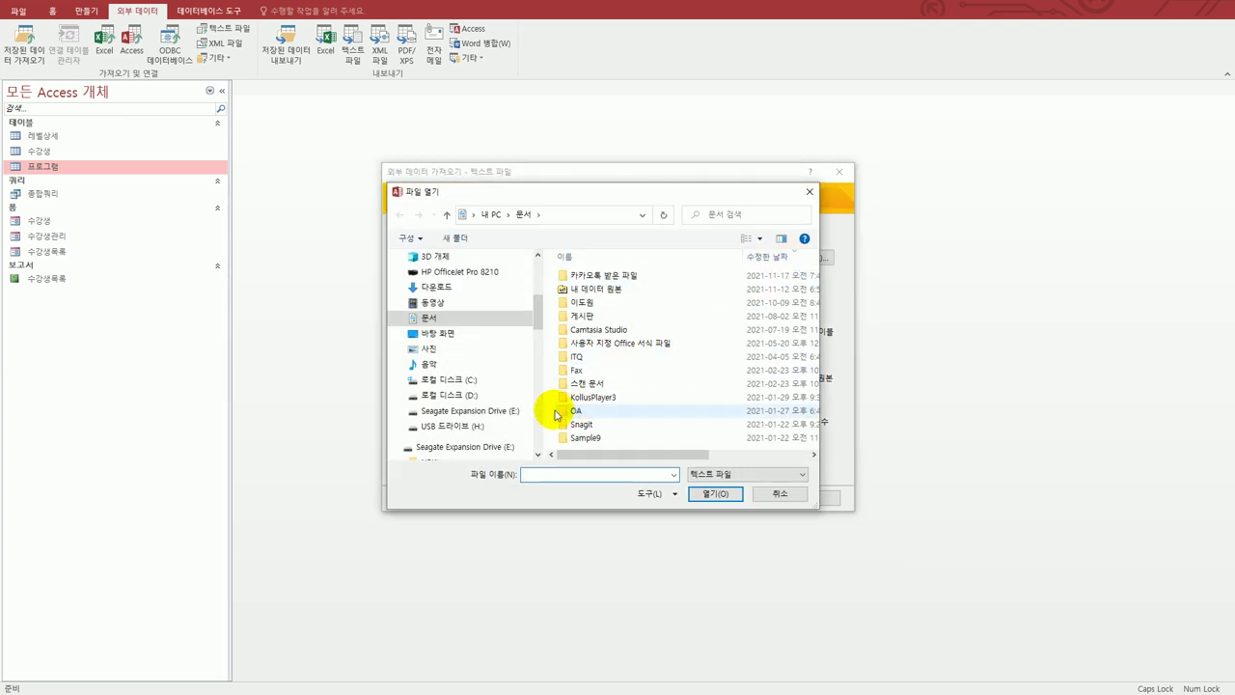
{"action": "left_click", "coordinate": [485, 380]}
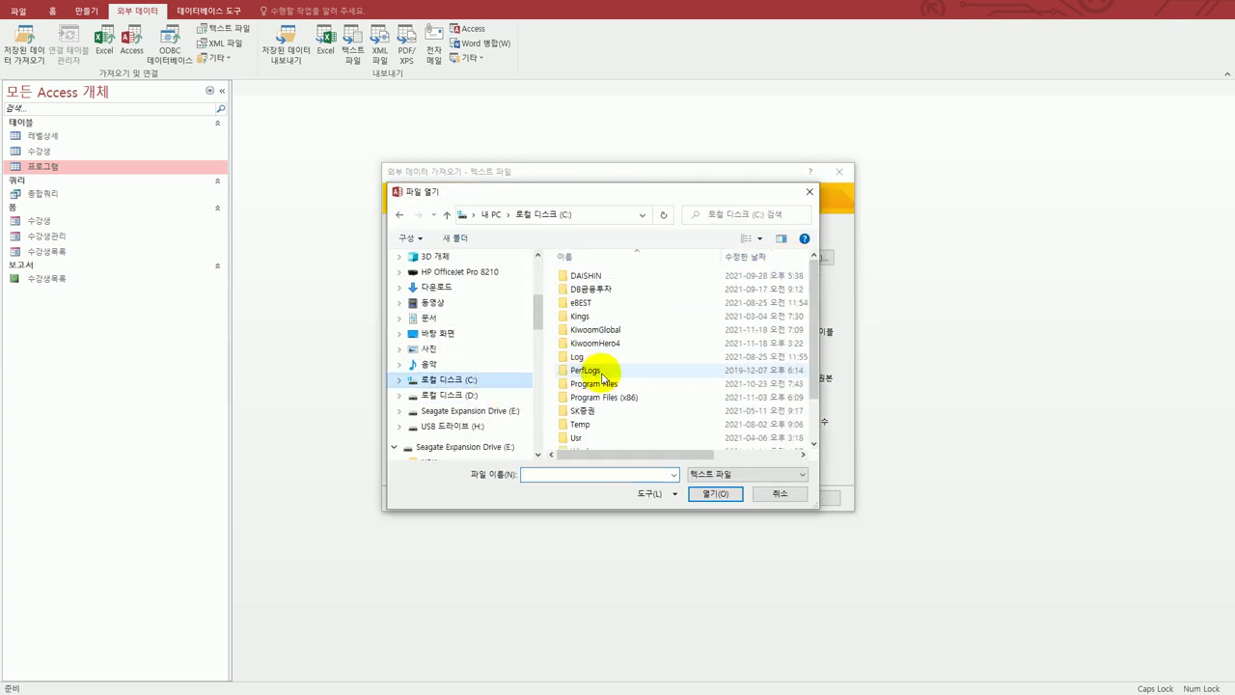
{"action": "scroll", "coordinate": [642, 400], "scroll_direction": "down", "scroll_amount": 2}
{"action": "double_click", "coordinate": [636, 424]}
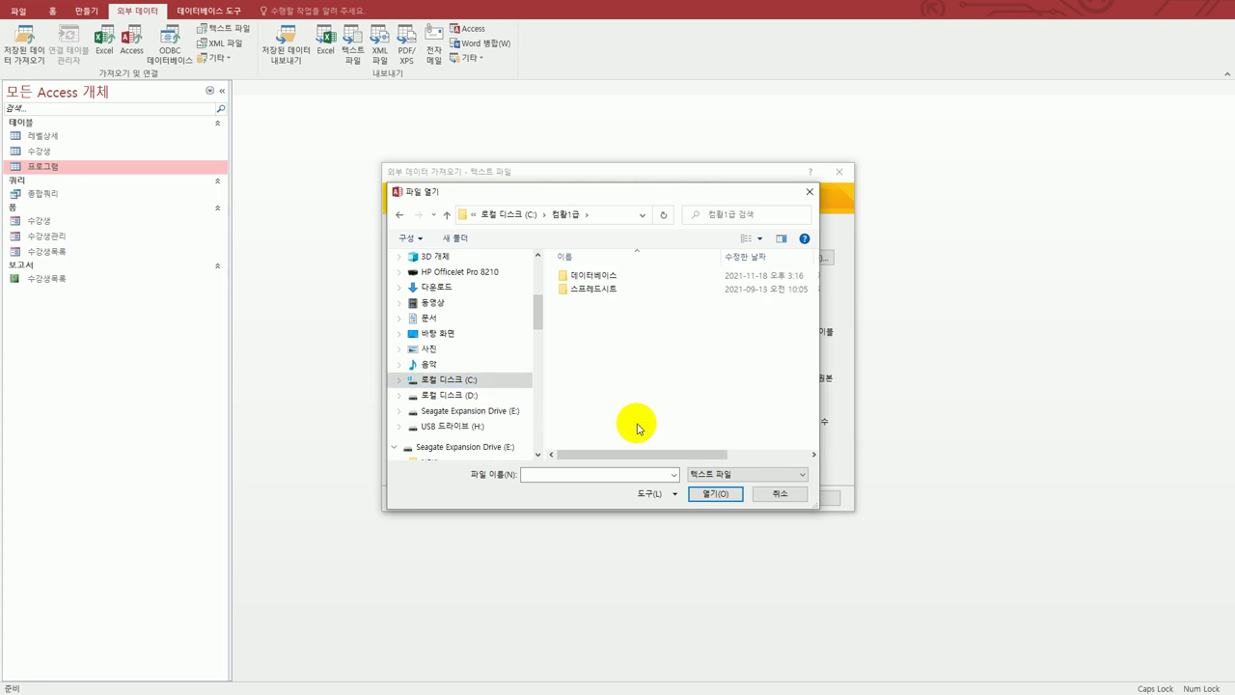
{"action": "double_click", "coordinate": [594, 275]}
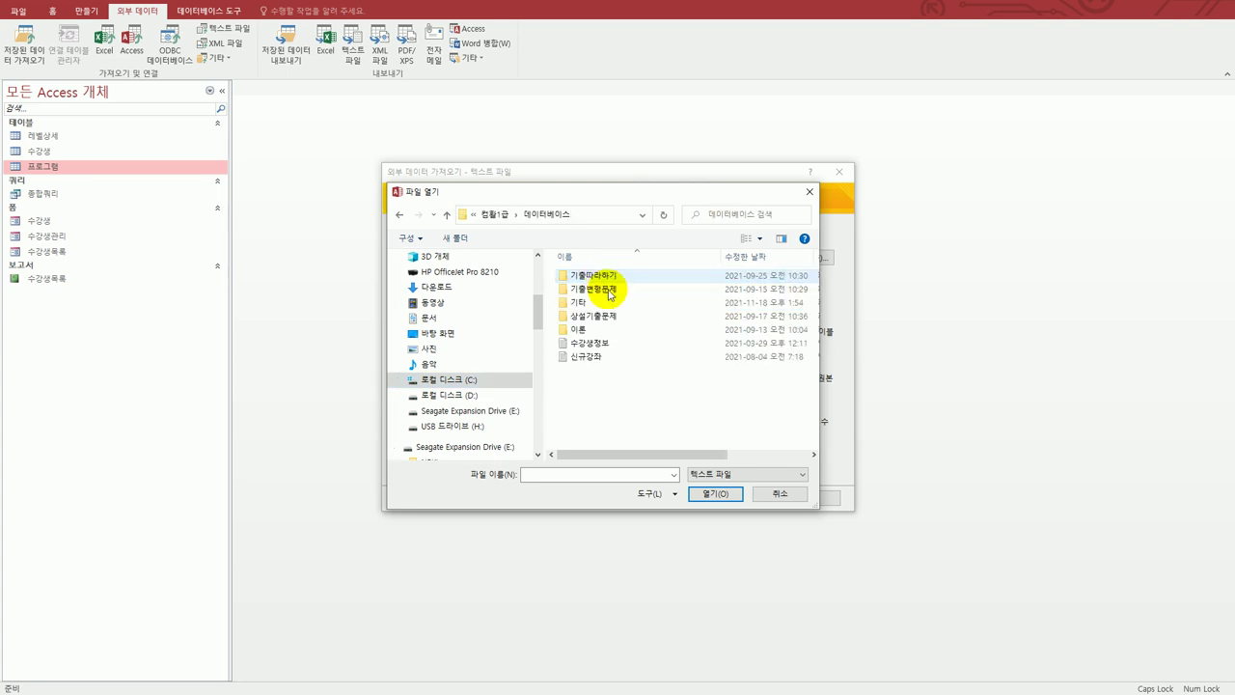
{"action": "left_click", "coordinate": [634, 362]}
{"action": "left_click", "coordinate": [714, 493]}
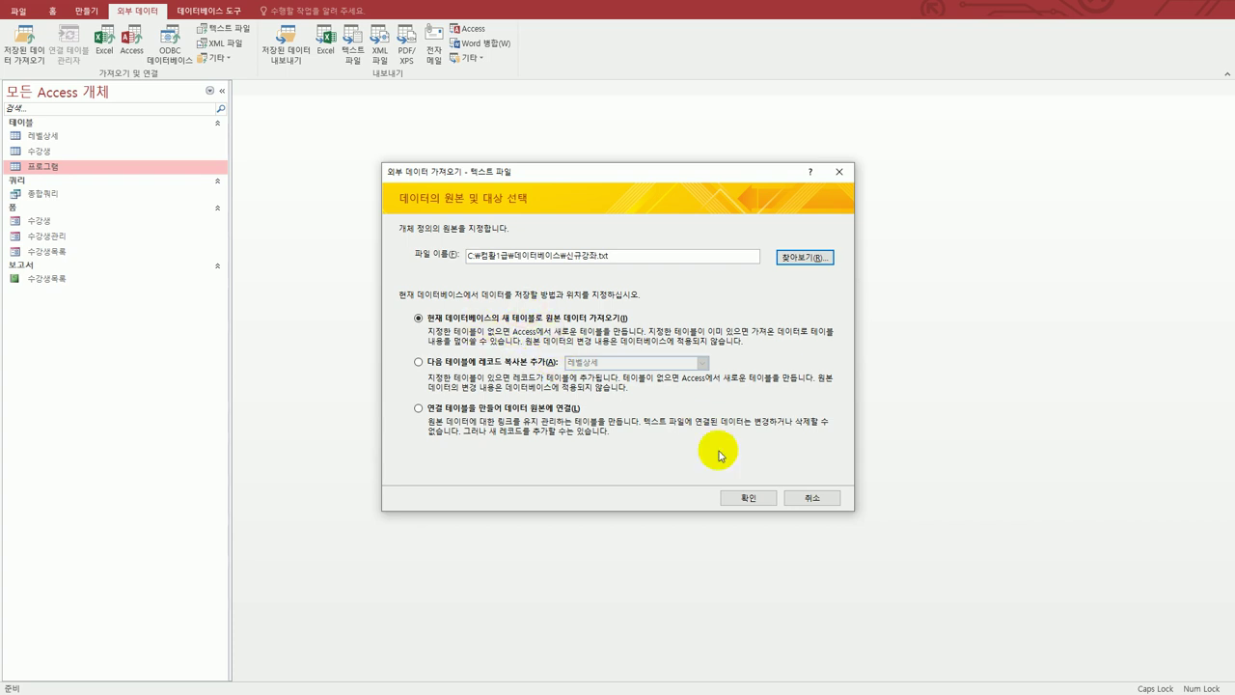
{"action": "left_click", "coordinate": [739, 498]}
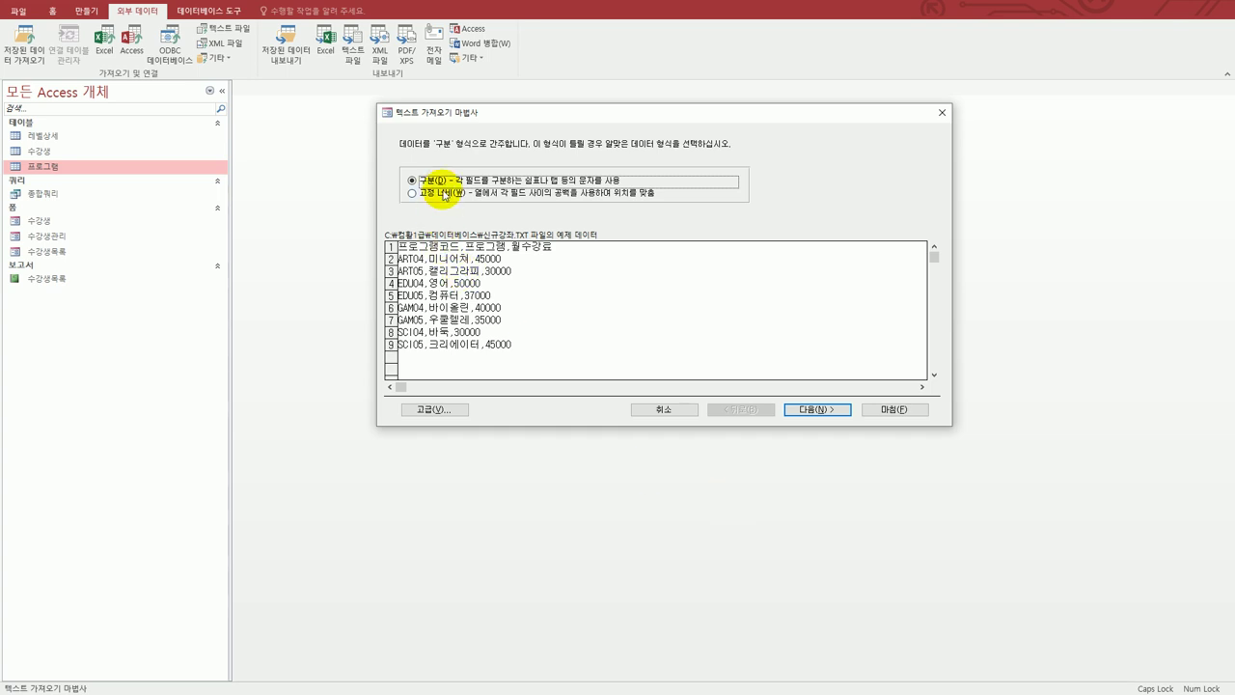
Configure the import as comma-delimited with field names in the first row and no primary key
{"action": "left_click", "coordinate": [802, 409]}
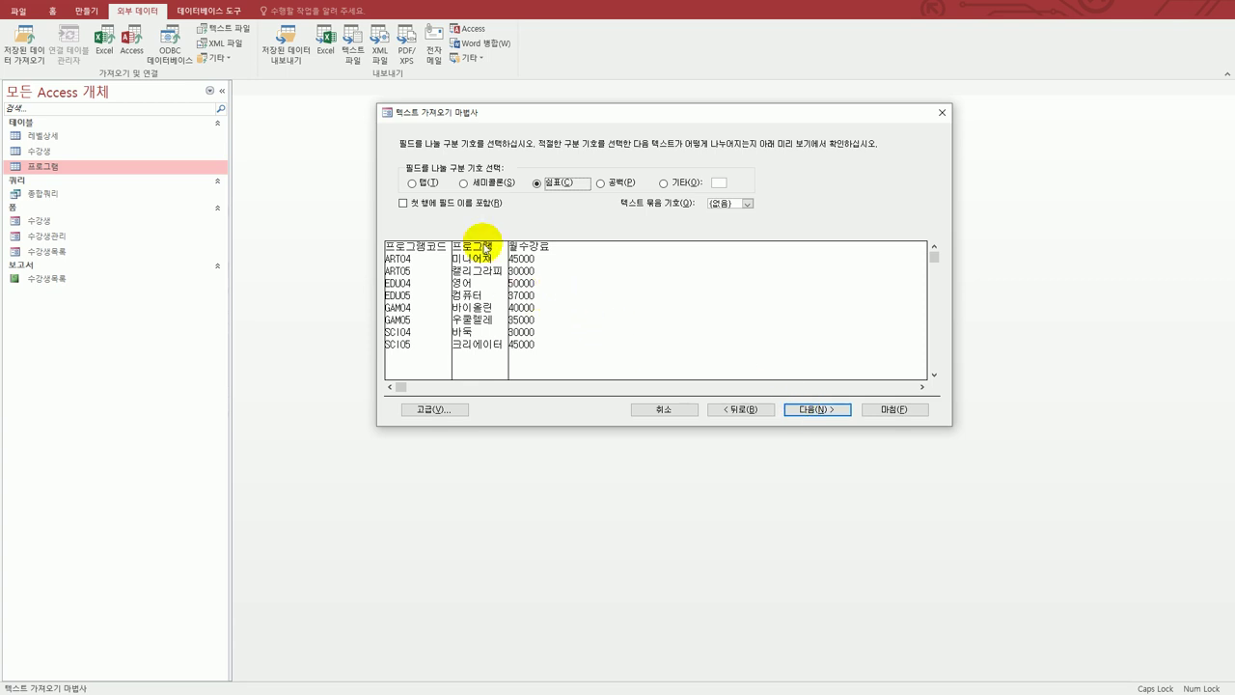
{"action": "left_click", "coordinate": [474, 205]}
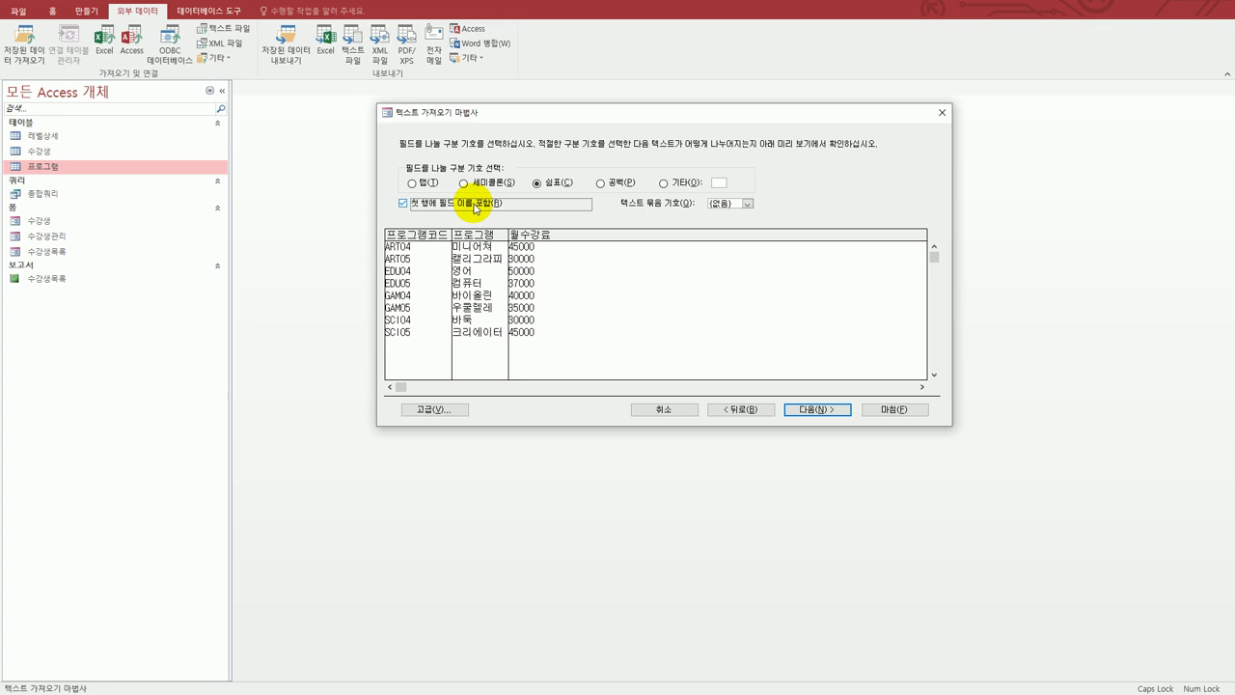
{"action": "left_click", "coordinate": [807, 409]}
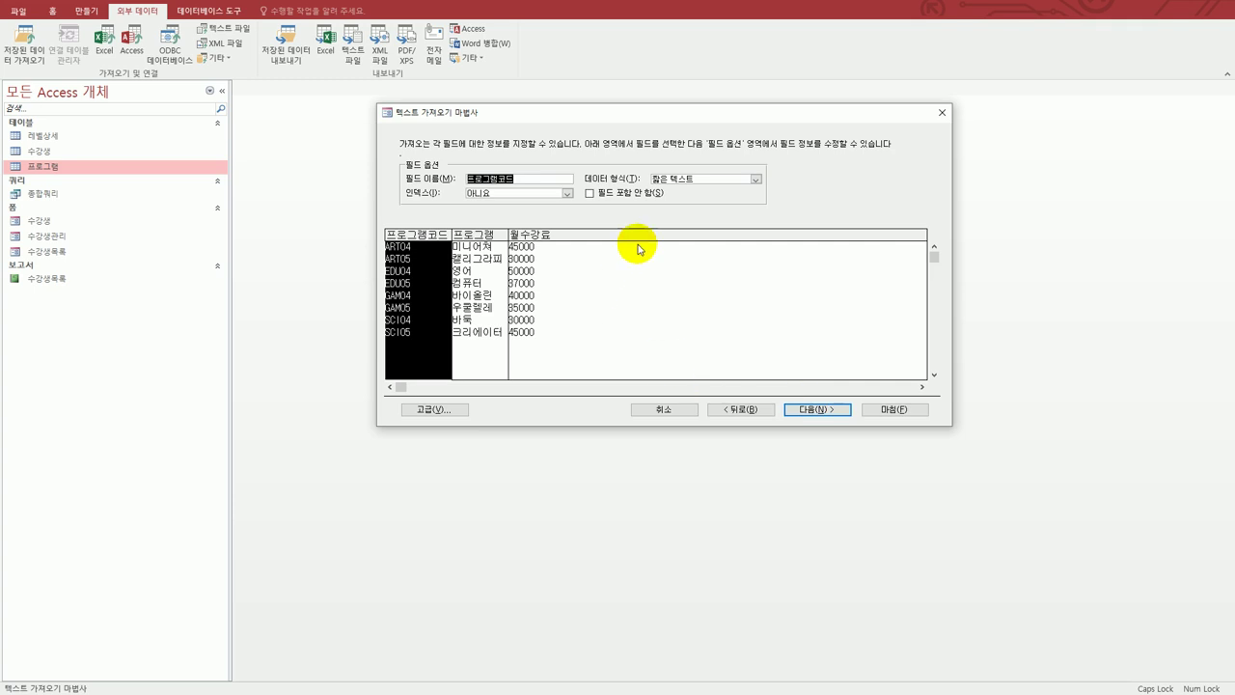
{"action": "left_click", "coordinate": [813, 413]}
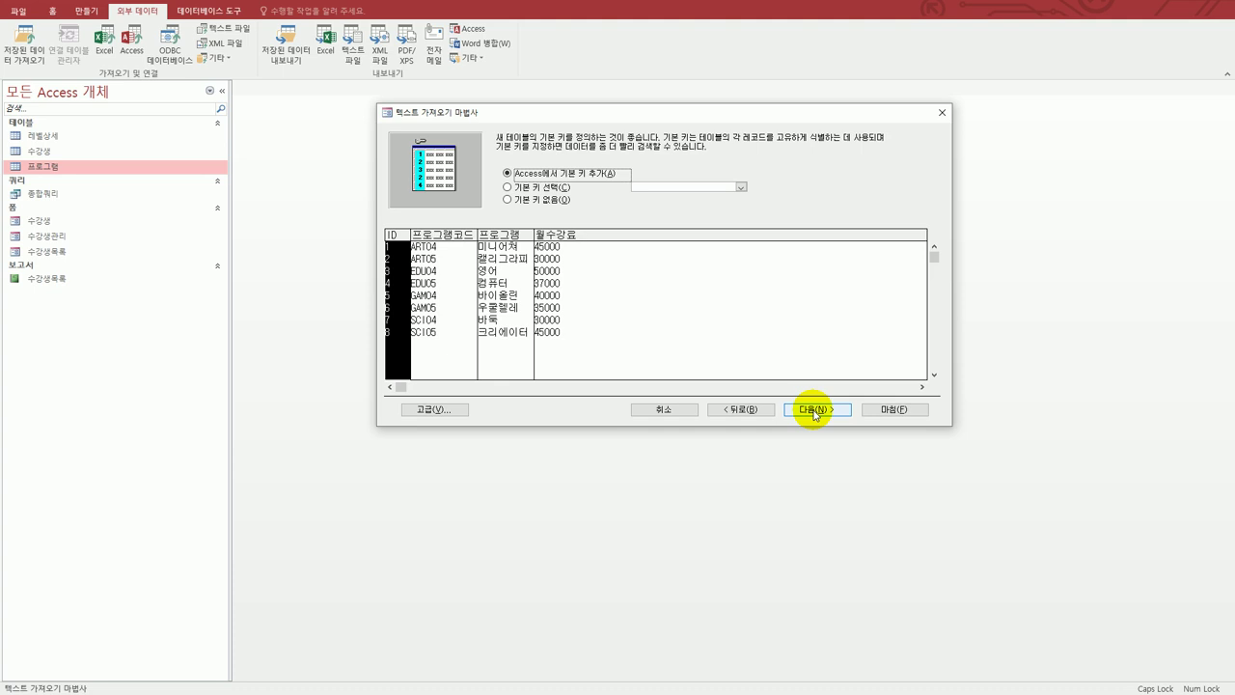
{"action": "left_click", "coordinate": [554, 201]}
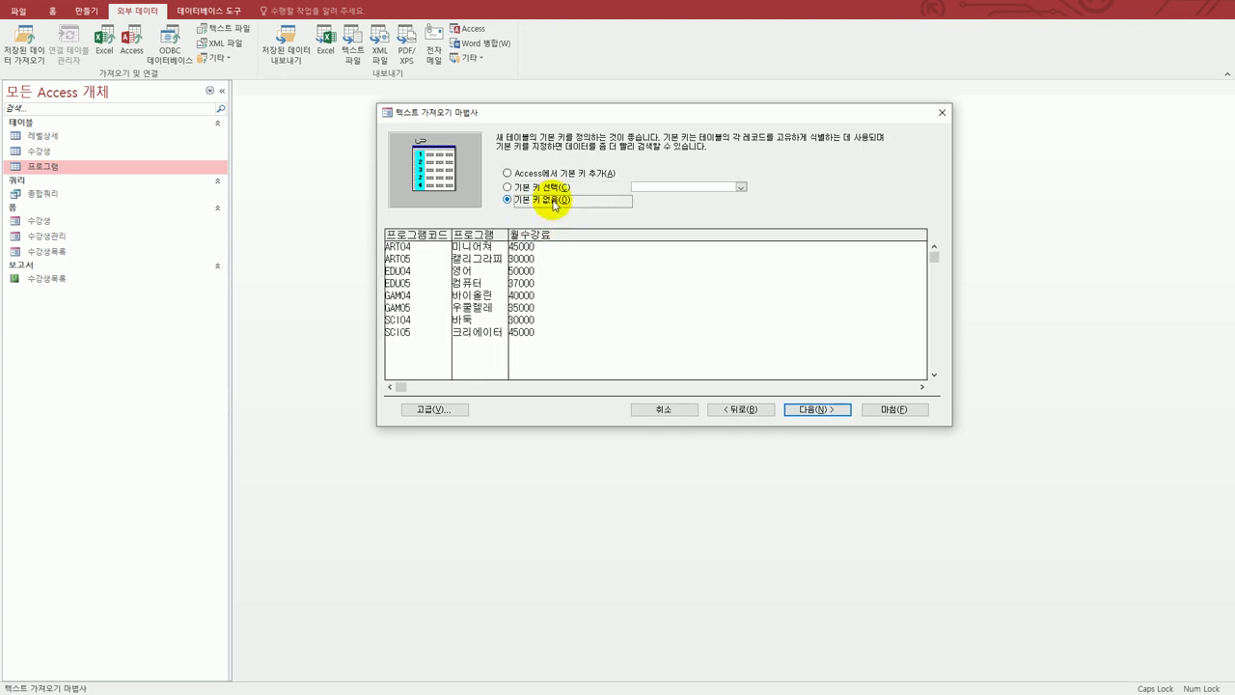
{"action": "left_click", "coordinate": [831, 406]}
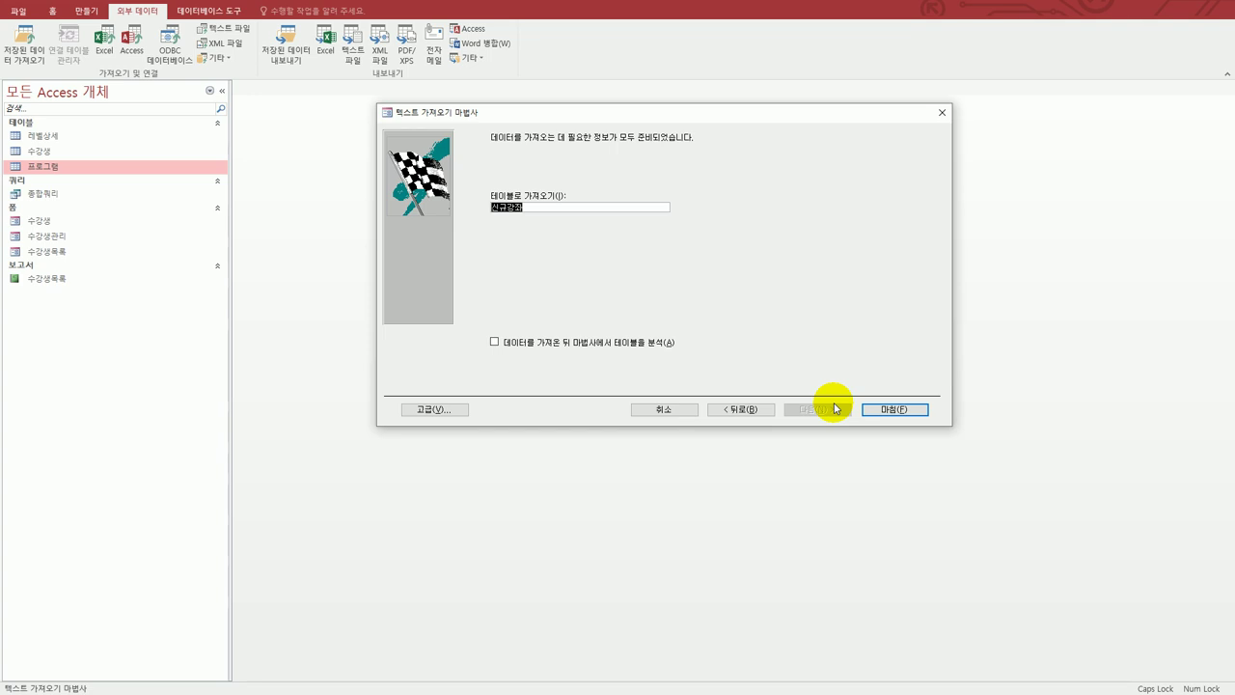
Name the imported table 신규프로그램 and finish the import without saving the import steps
{"action": "type", "text": "신규프로그래"}
{"action": "type", "text": "ㅁ"}
{"action": "left_click", "coordinate": [901, 410]}
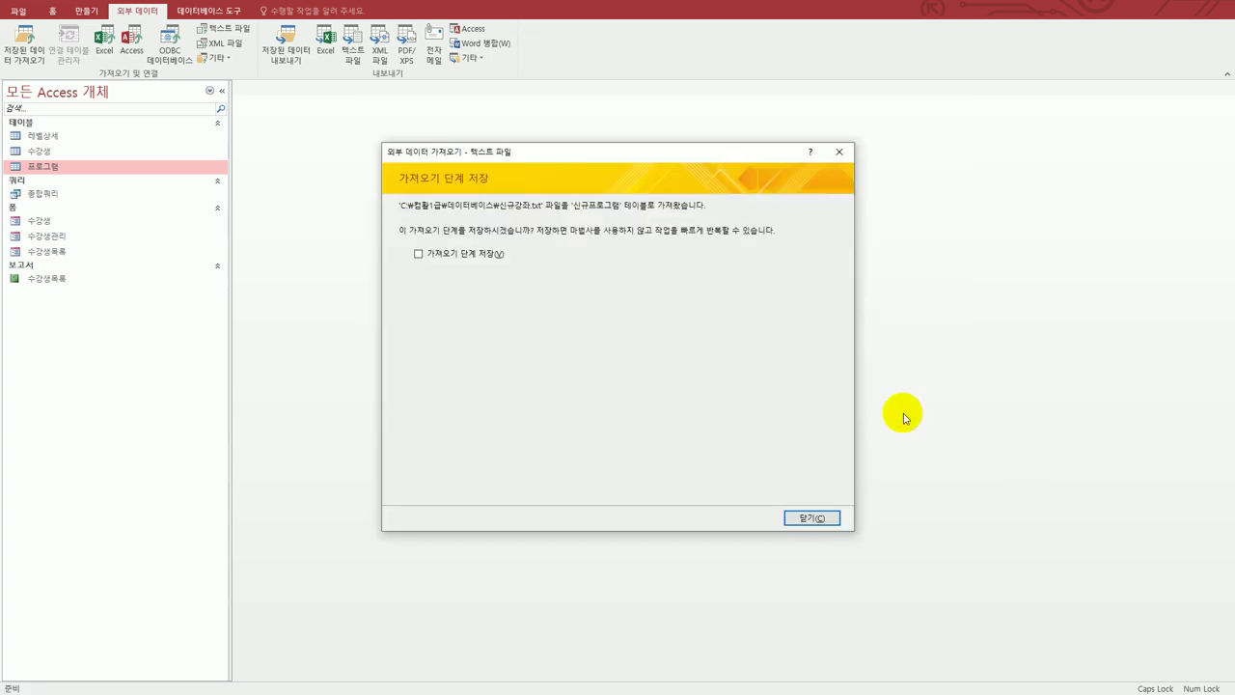
{"action": "left_click", "coordinate": [812, 518]}
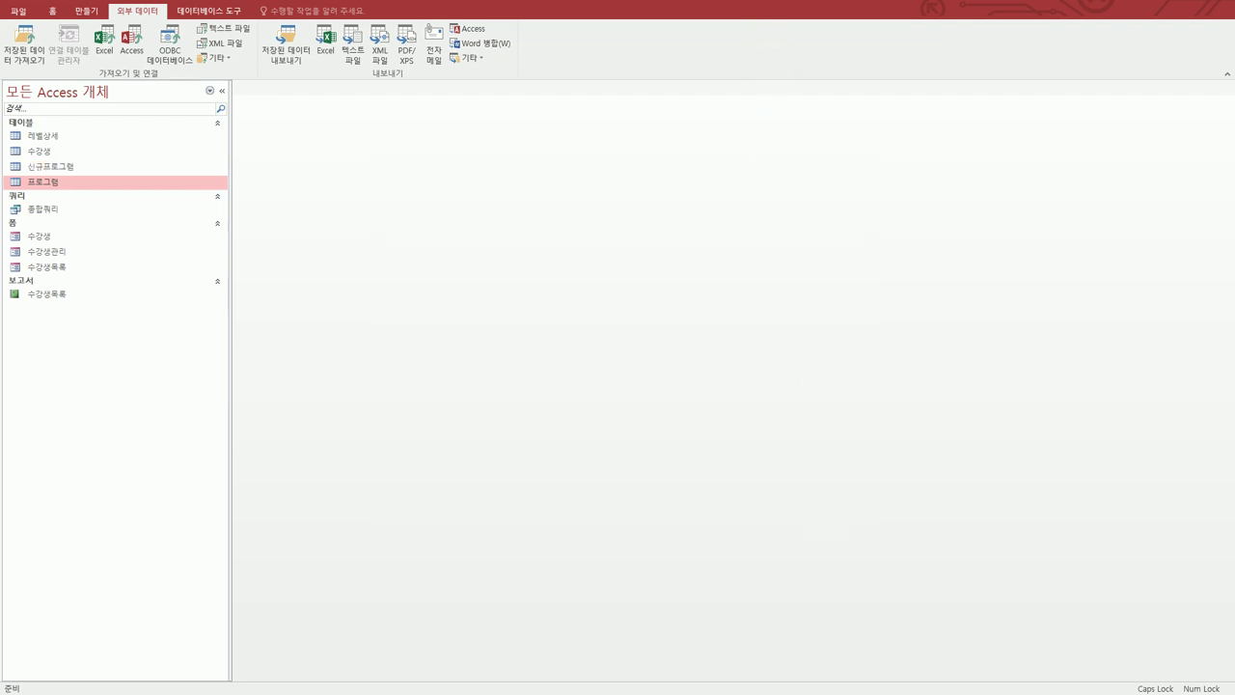
Open the database relationships and add the 프로그램 table to the layout
{"action": "key", "text": "alt+Tab"}
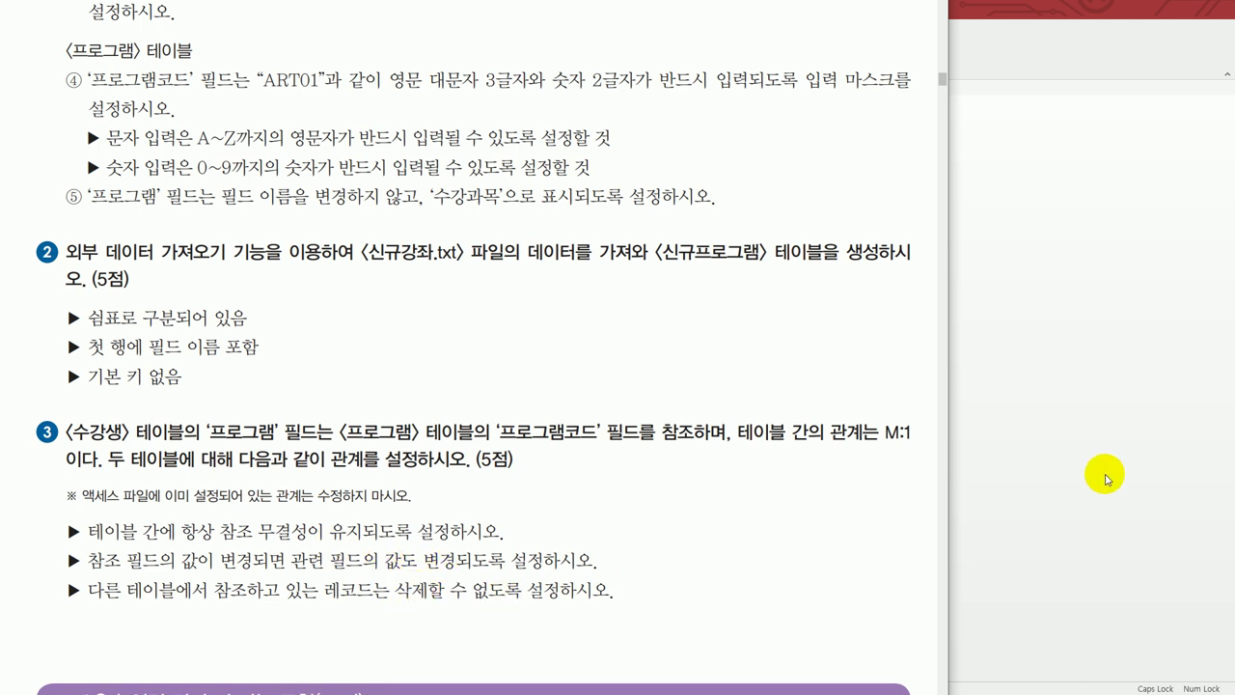
{"action": "left_click", "coordinate": [1103, 474]}
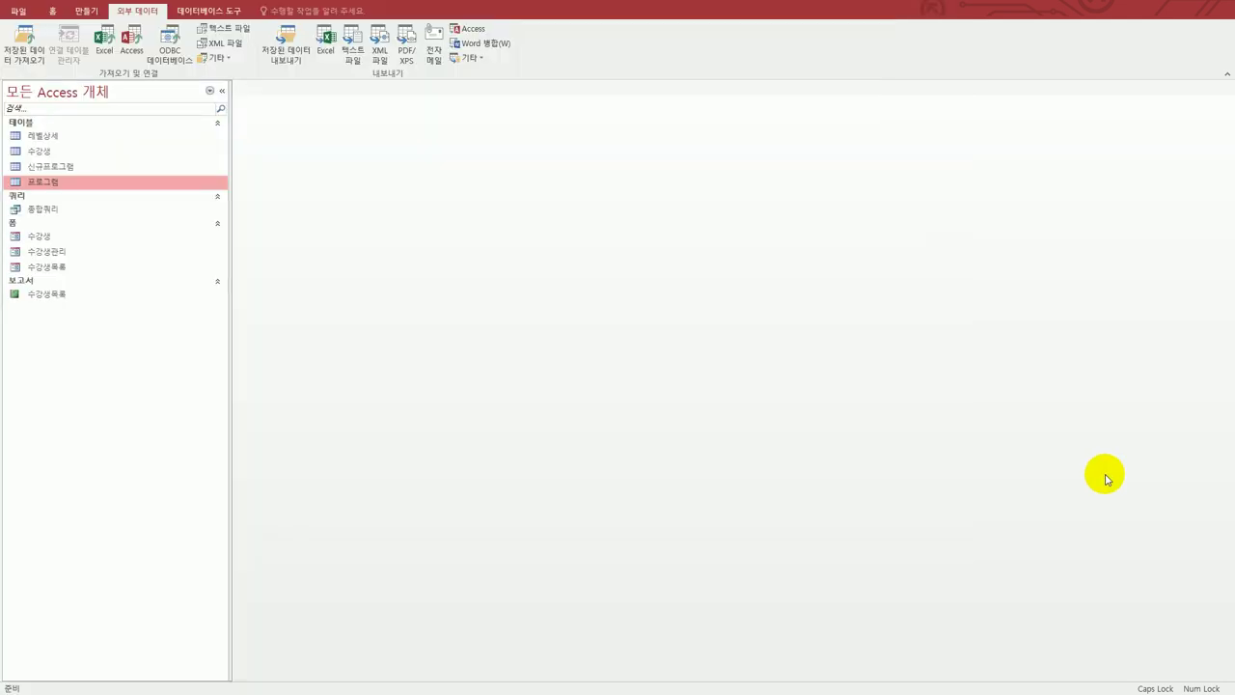
{"action": "left_click", "coordinate": [212, 18]}
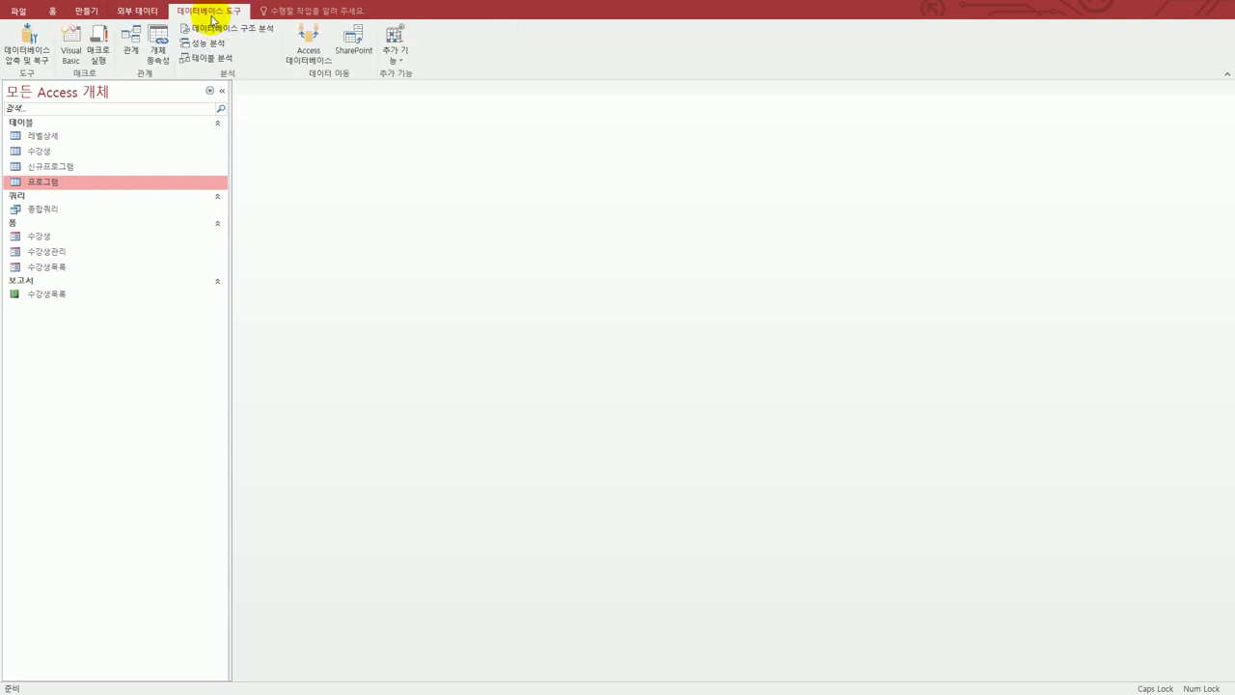
{"action": "left_click", "coordinate": [128, 48]}
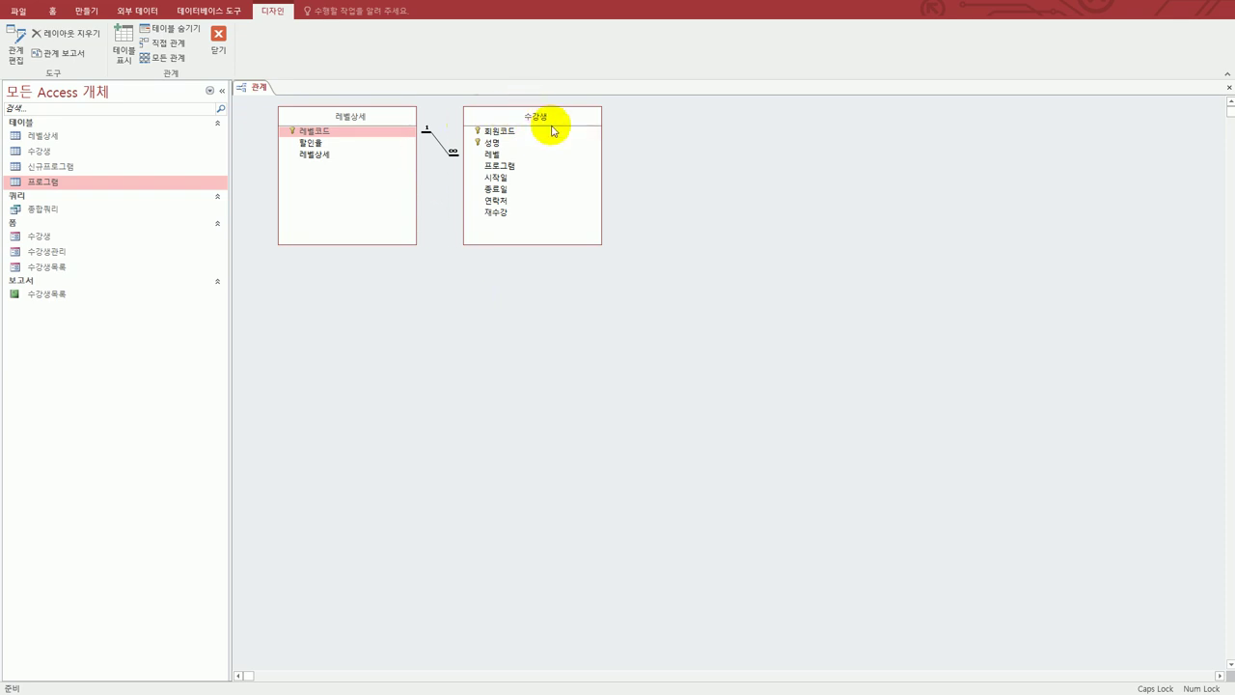
{"action": "left_click", "coordinate": [123, 43]}
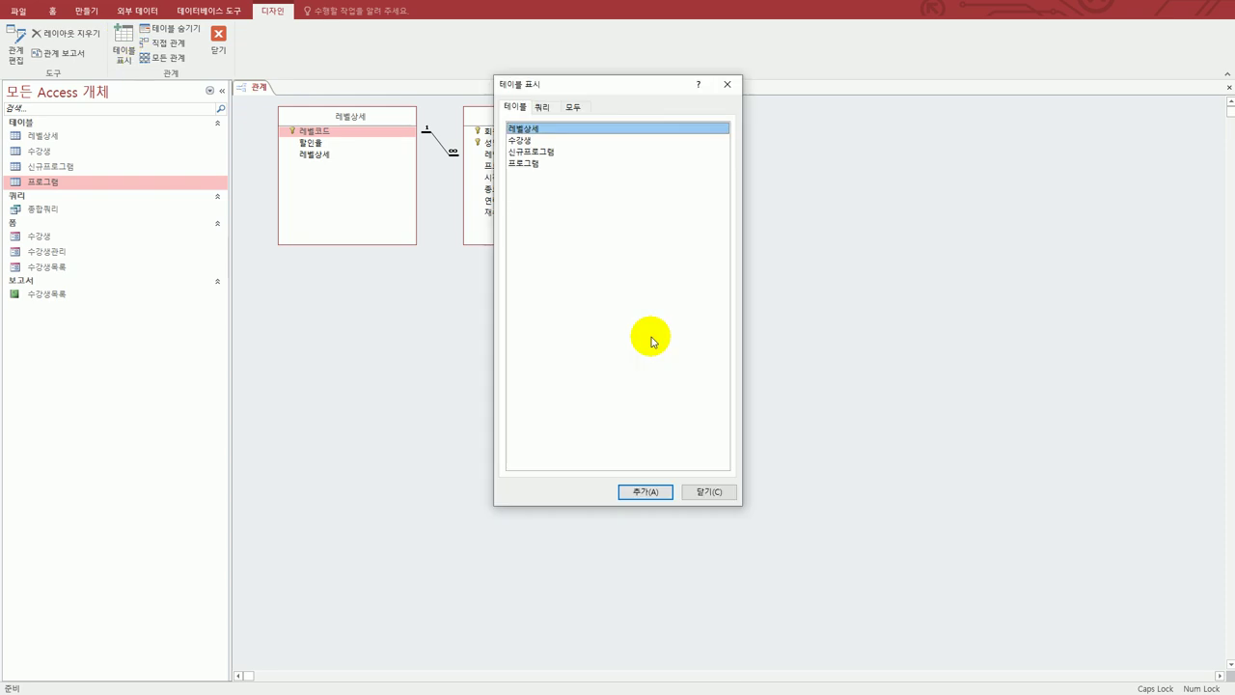
{"action": "left_click", "coordinate": [559, 163]}
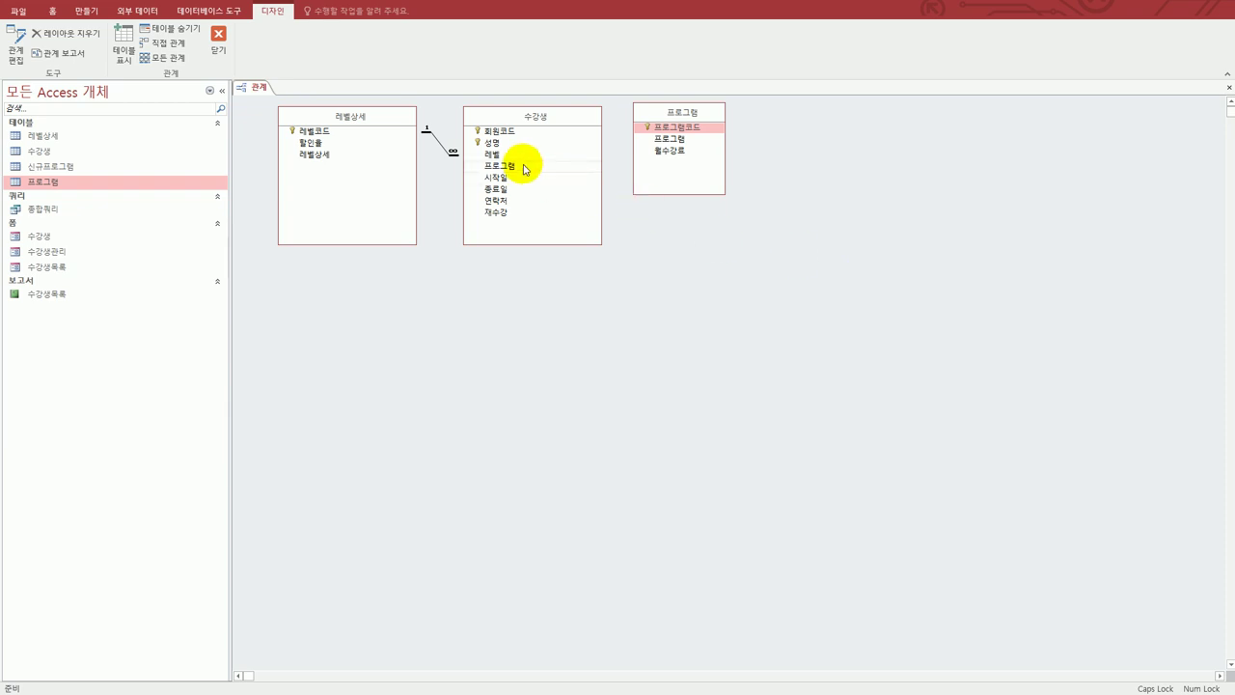
Relate 프로그램코드 of 프로그램 to the 프로그램 field of 수강생 with referential integrity and cascading updates, and close the relationships
{"action": "left_click_drag", "start_coordinate": [704, 114], "coordinate": [502, 177]}
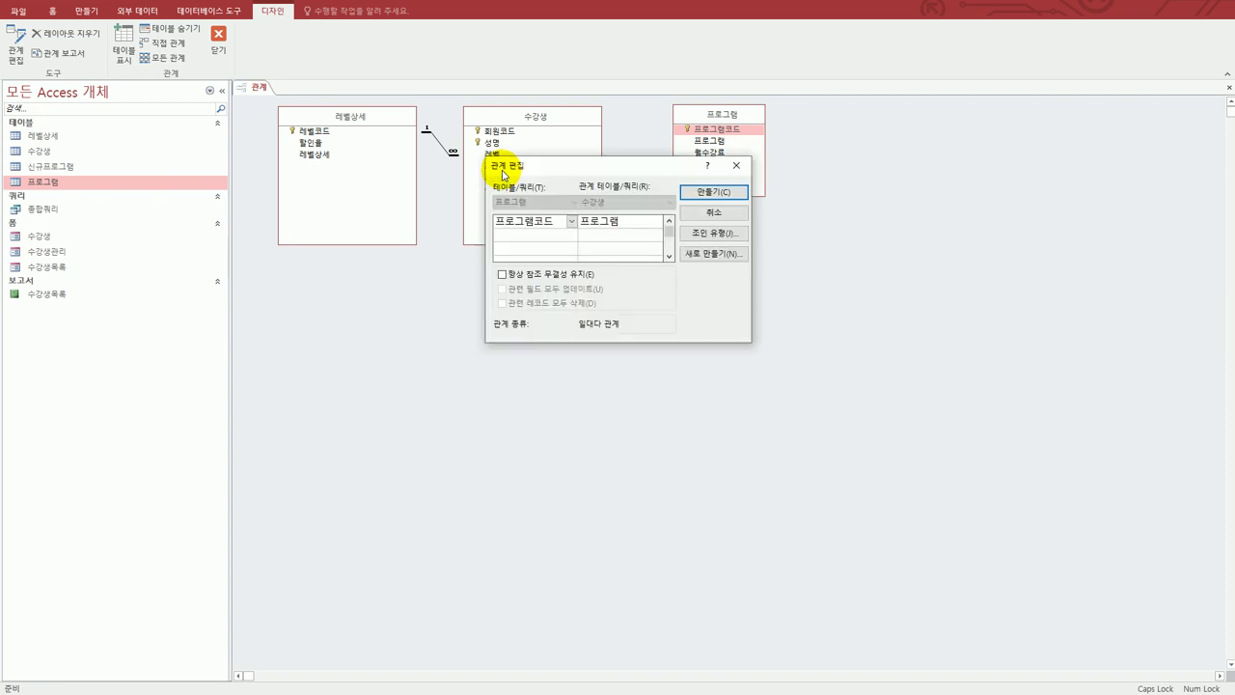
{"action": "left_click_drag", "start_coordinate": [575, 166], "coordinate": [884, 154]}
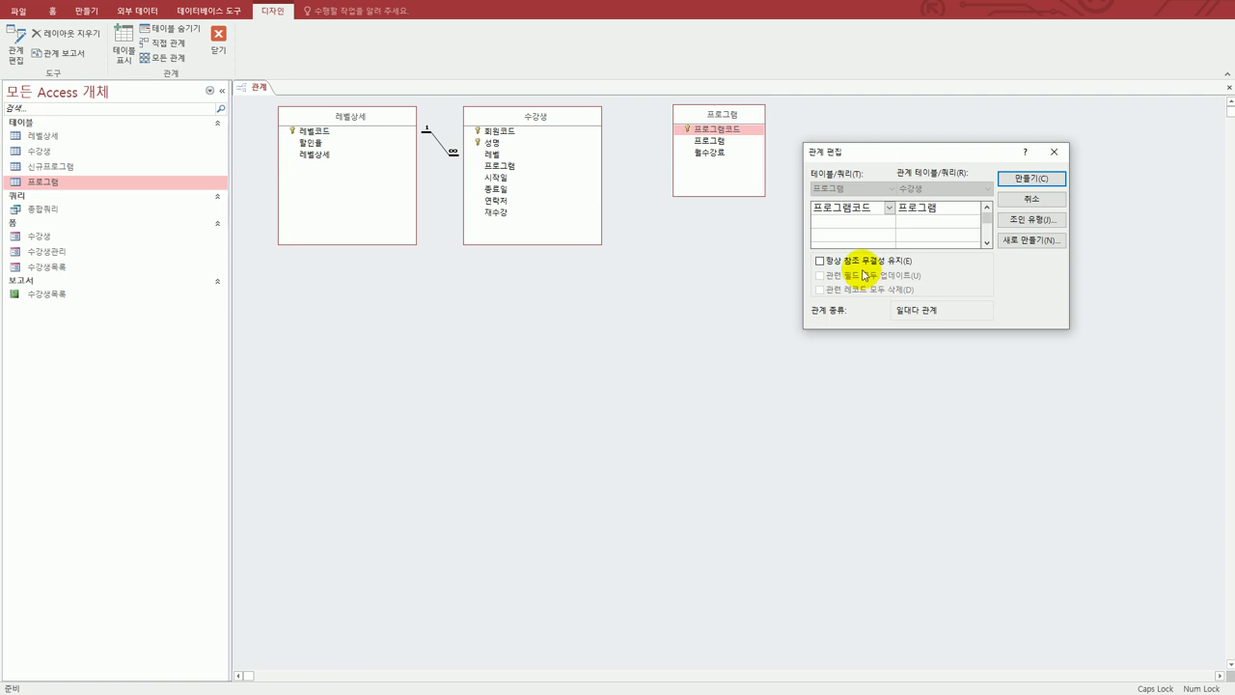
{"action": "left_click", "coordinate": [860, 268]}
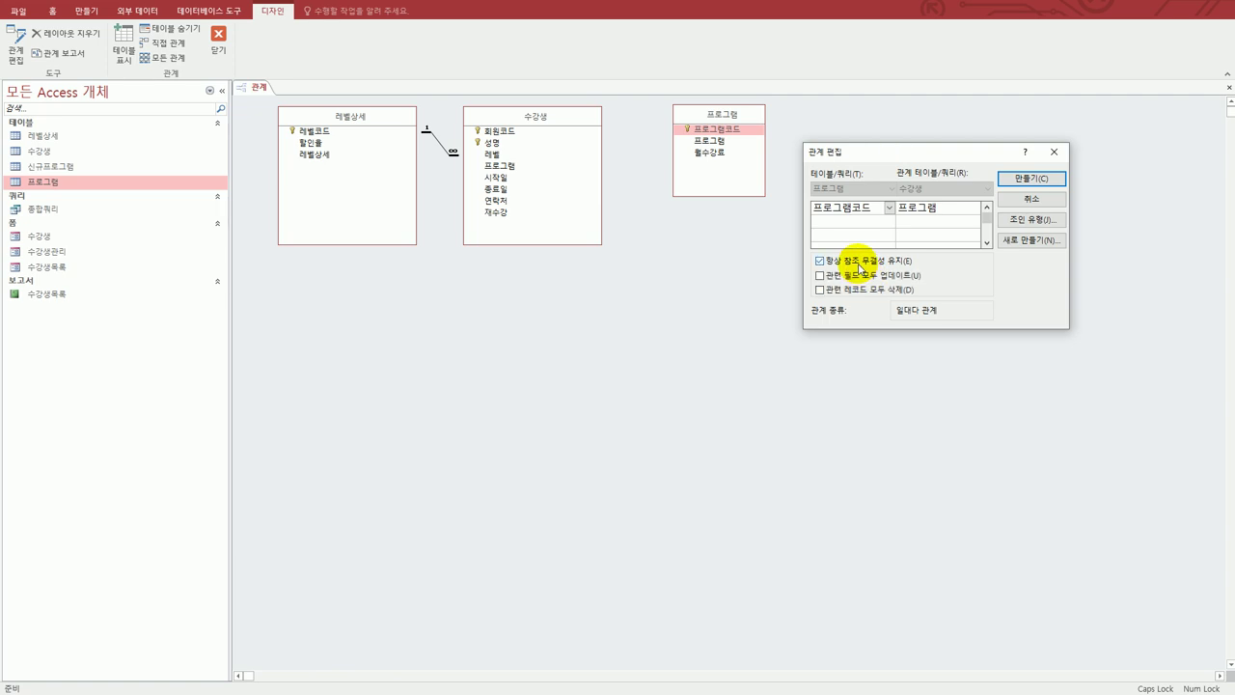
{"action": "left_click", "coordinate": [862, 280]}
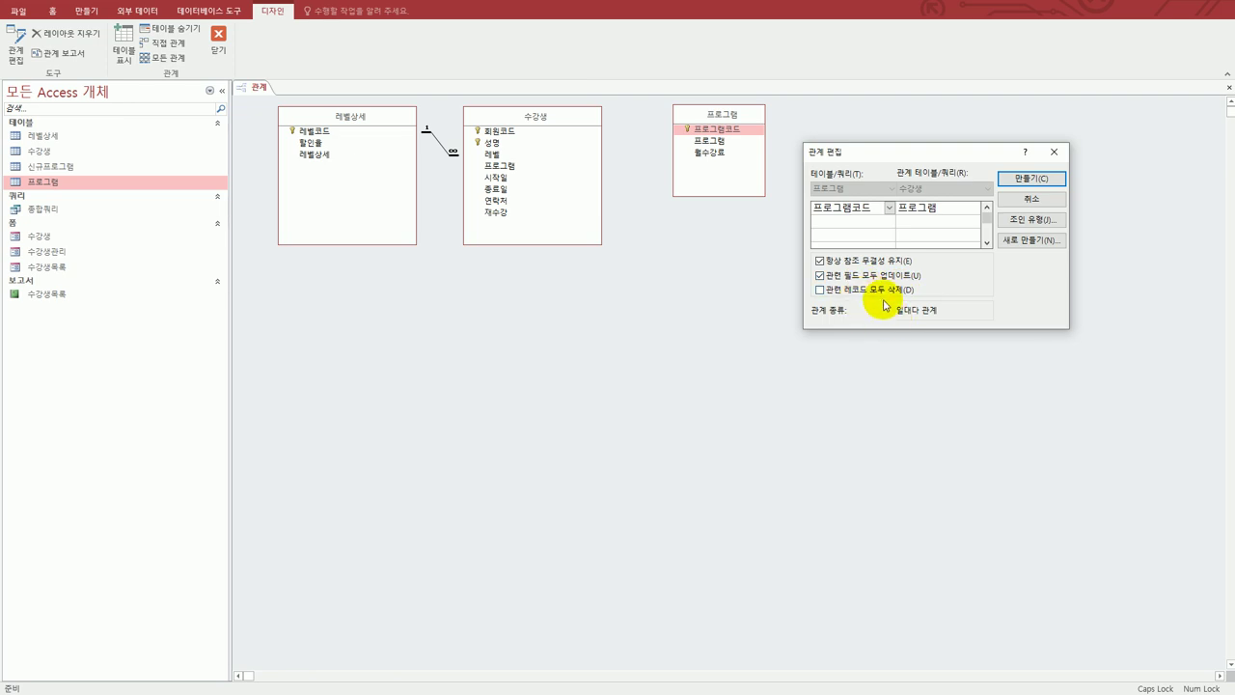
{"action": "left_click", "coordinate": [1026, 180]}
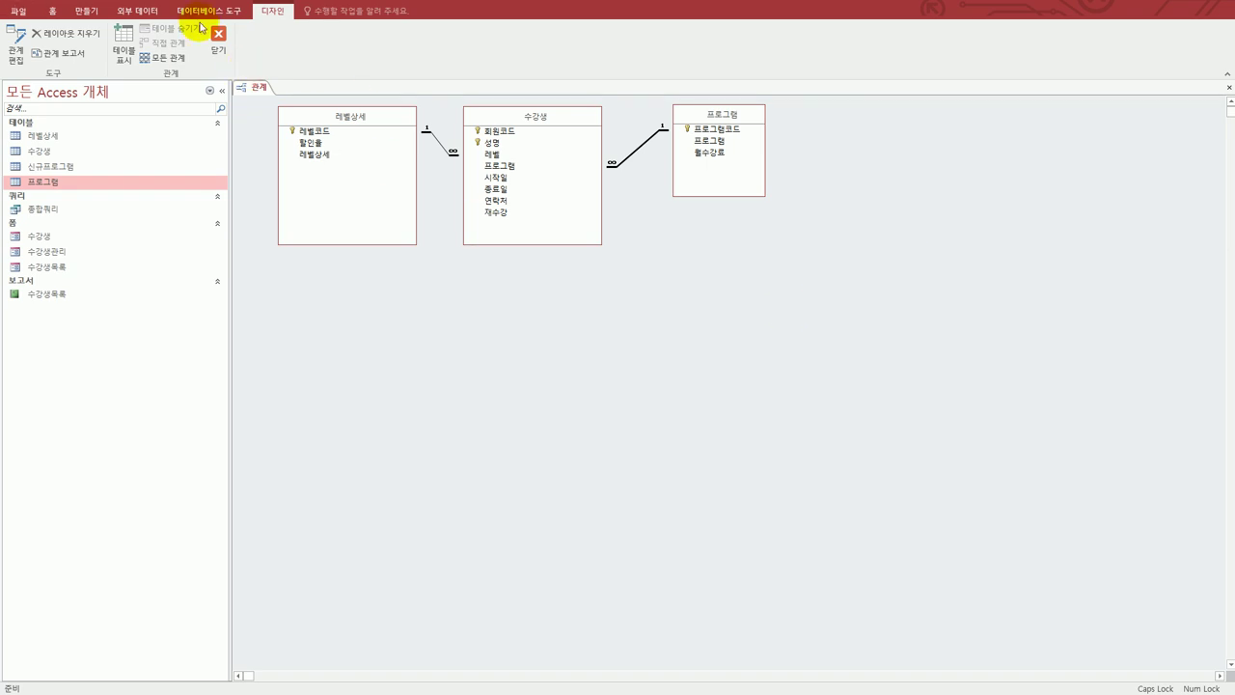
{"action": "left_click", "coordinate": [219, 48]}
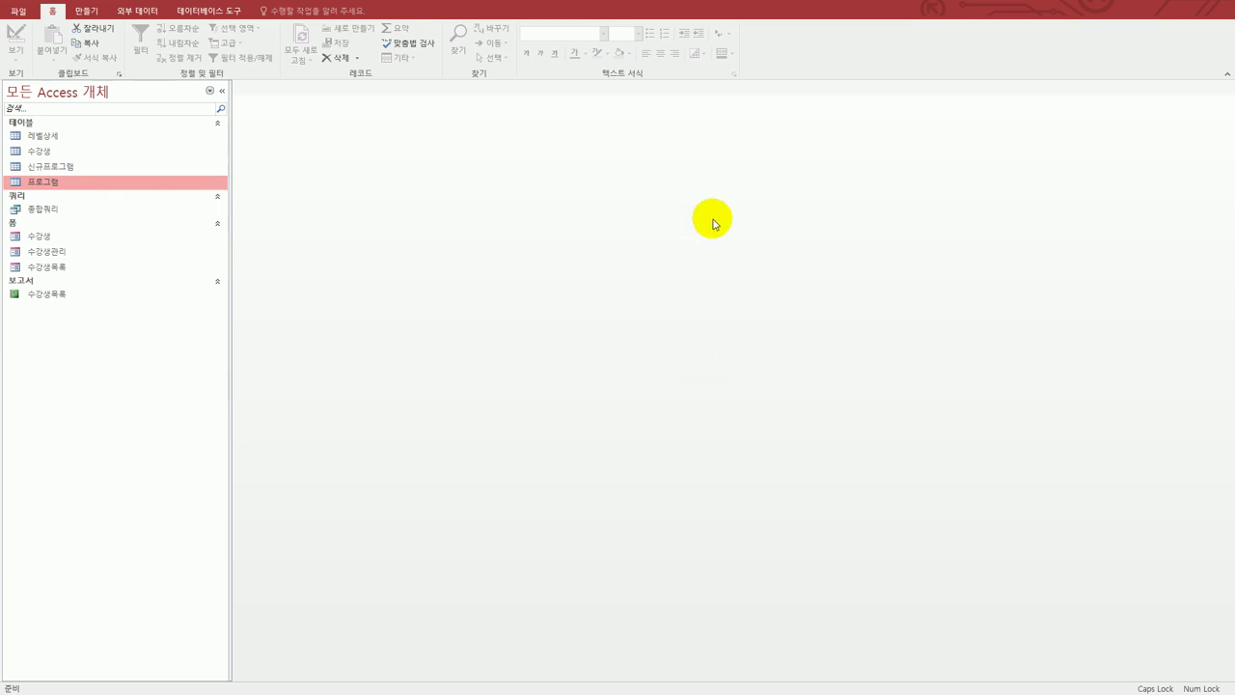
Read the 수강생목록 form task in the exam document, then open that form in design view
{"action": "key", "text": "alt+Tab"}
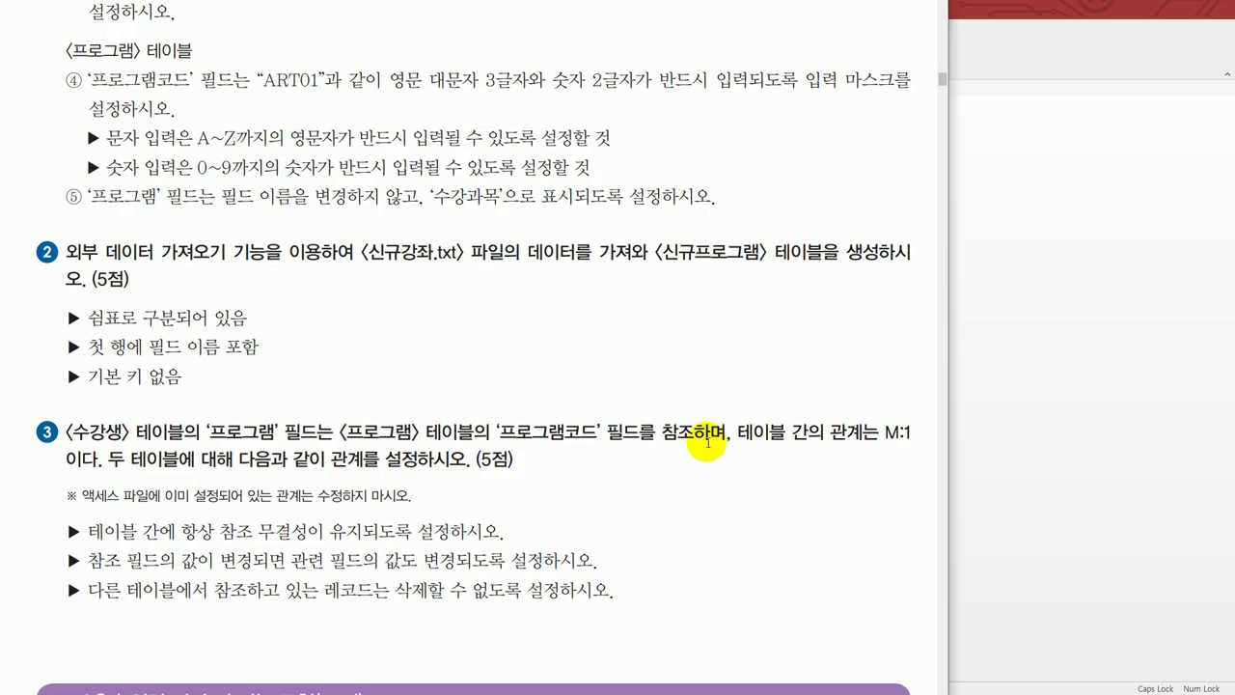
{"action": "scroll", "coordinate": [707, 442], "scroll_direction": "down", "scroll_amount": 5}
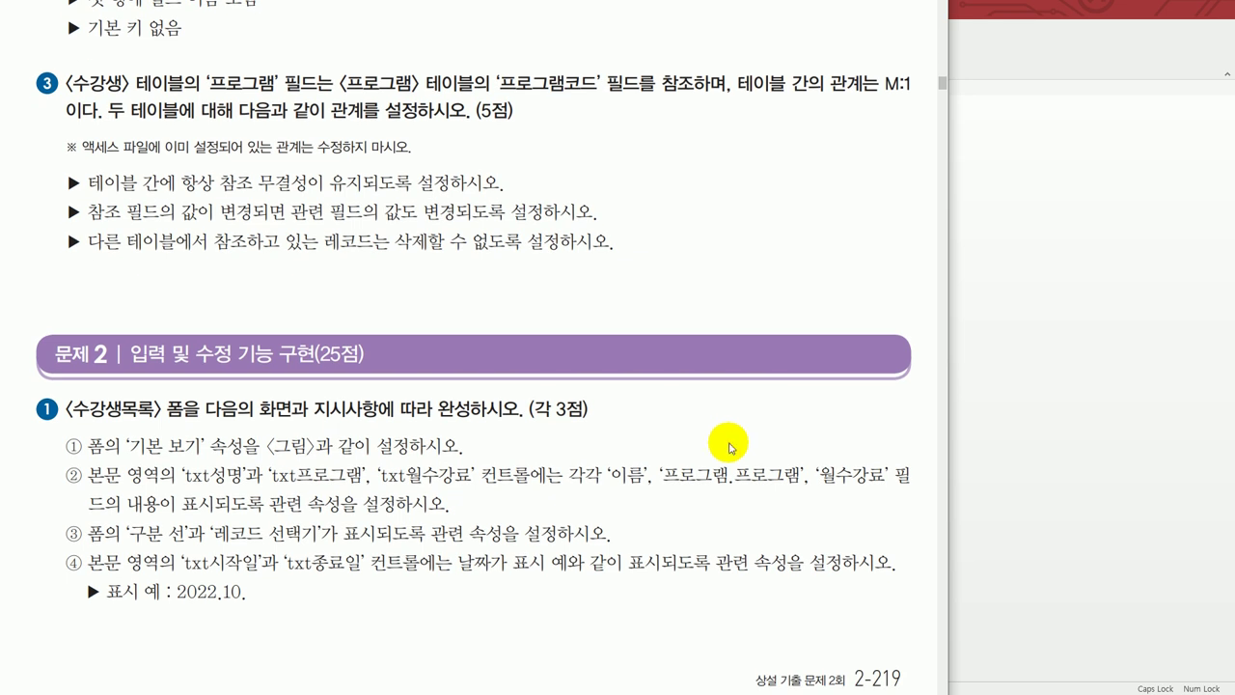
{"action": "left_click", "coordinate": [1122, 532]}
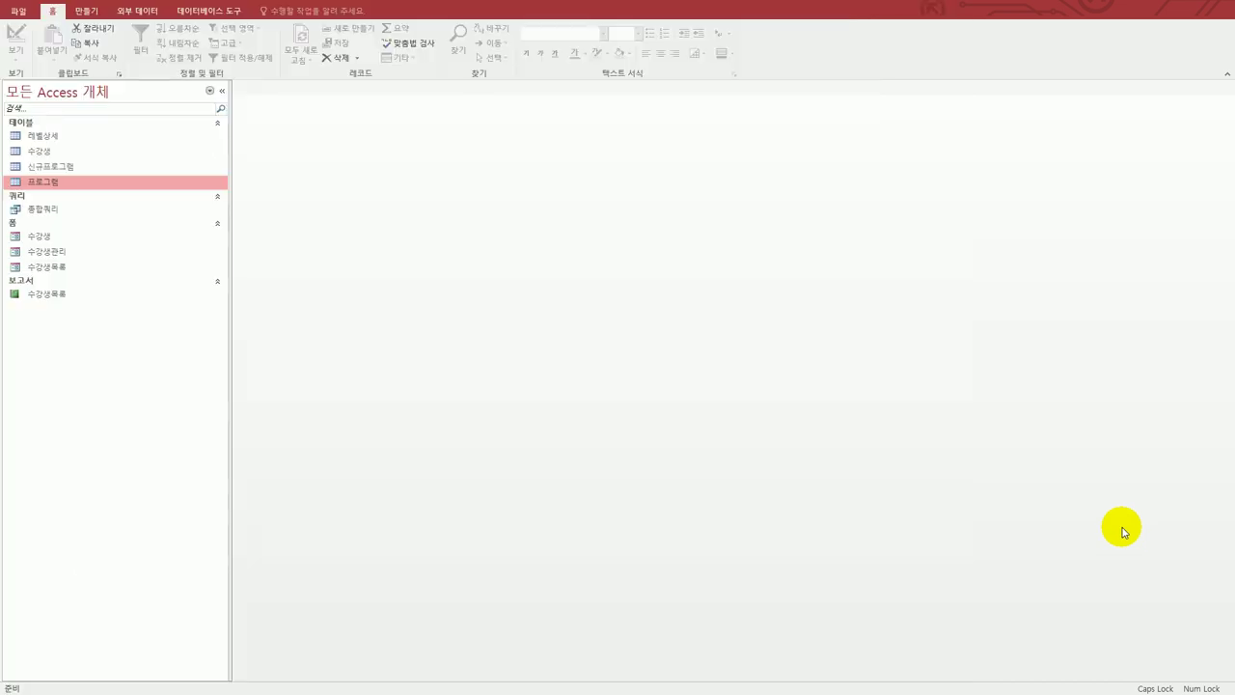
{"action": "left_click", "coordinate": [87, 272]}
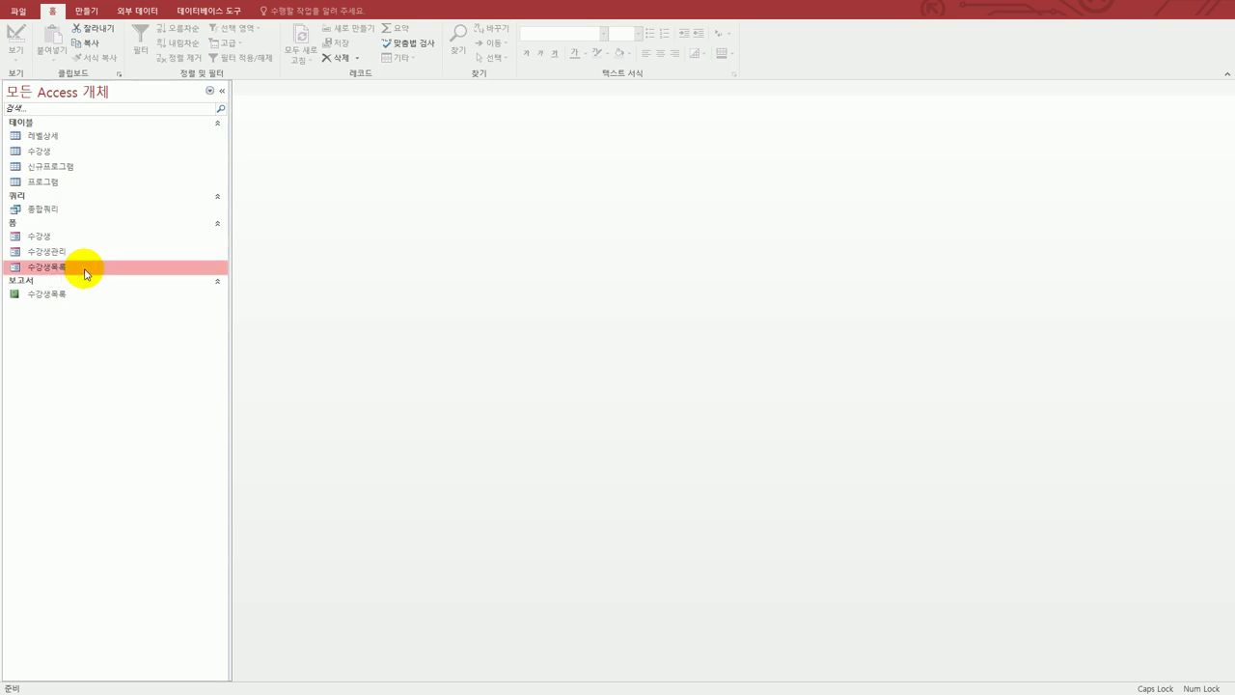
{"action": "right_click", "coordinate": [87, 272]}
{"action": "left_click", "coordinate": [132, 307]}
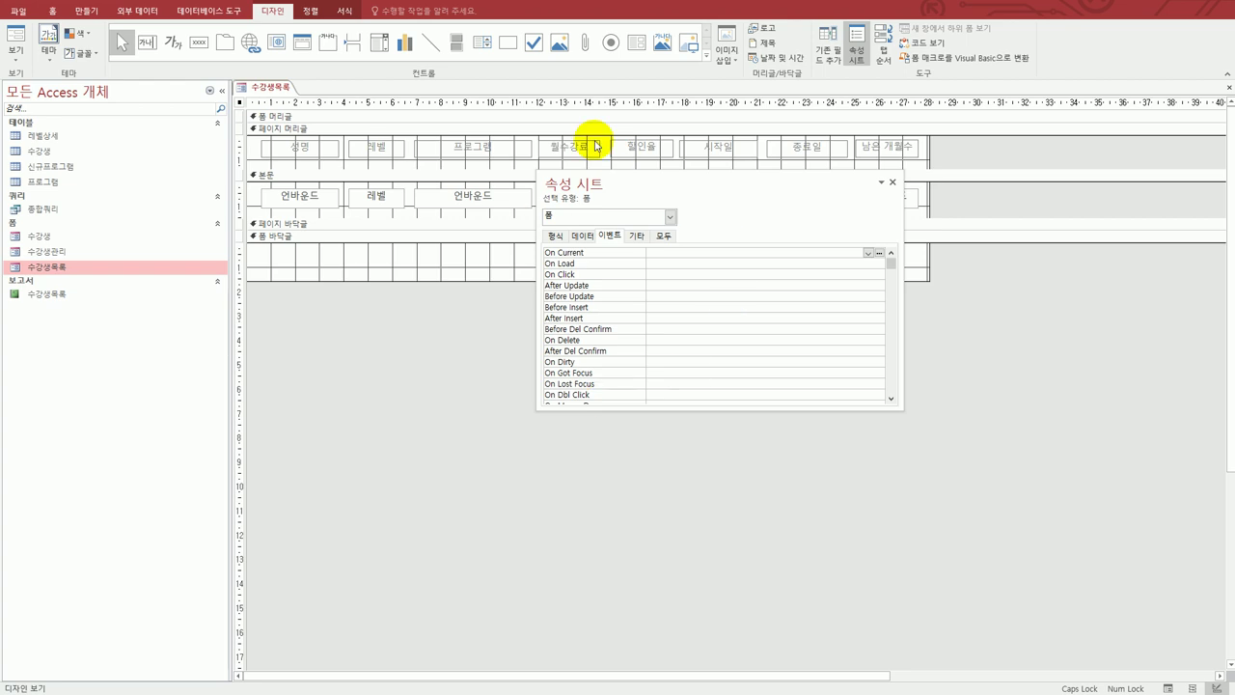
Set the default view (기본 보기) of the 수강생목록 form to 연속 폼
{"action": "left_click", "coordinate": [554, 235]}
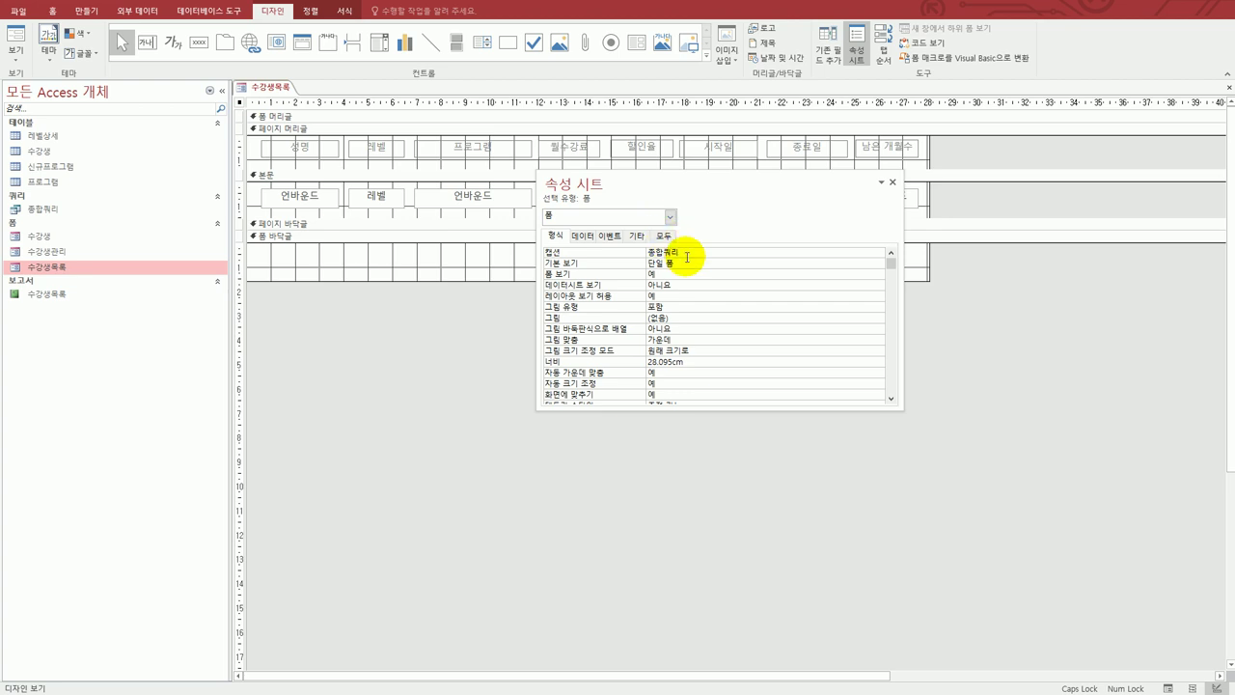
{"action": "left_click", "coordinate": [687, 263]}
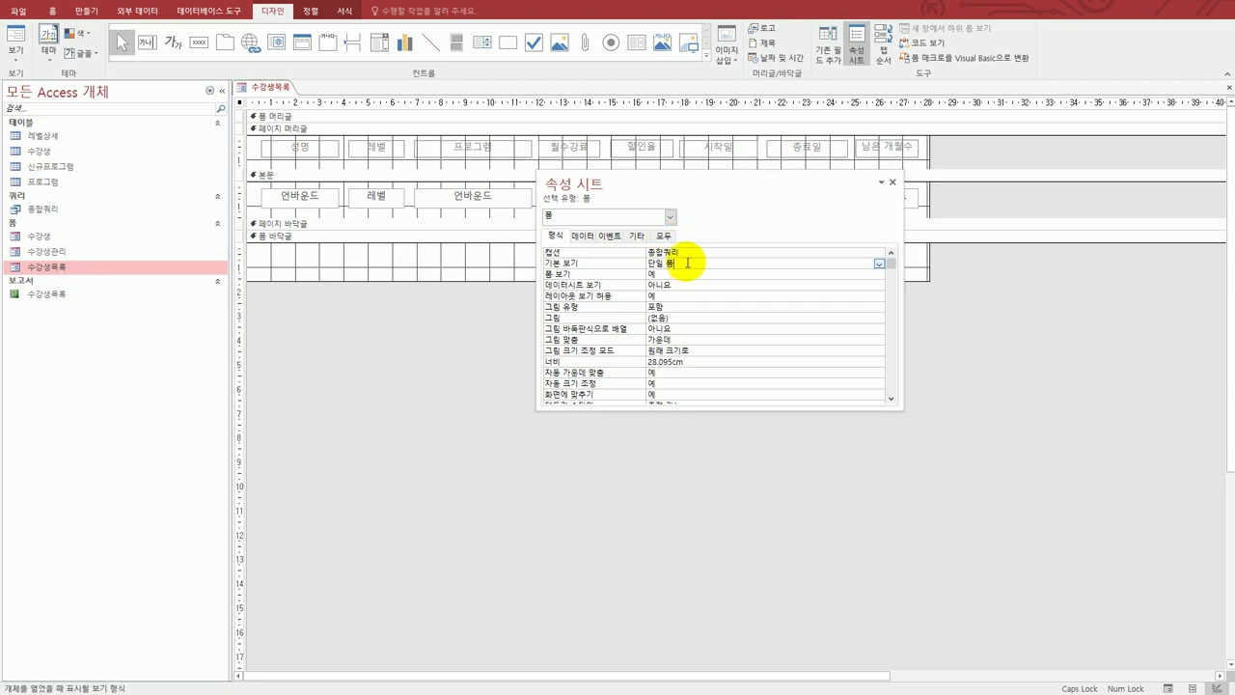
{"action": "left_click", "coordinate": [878, 262]}
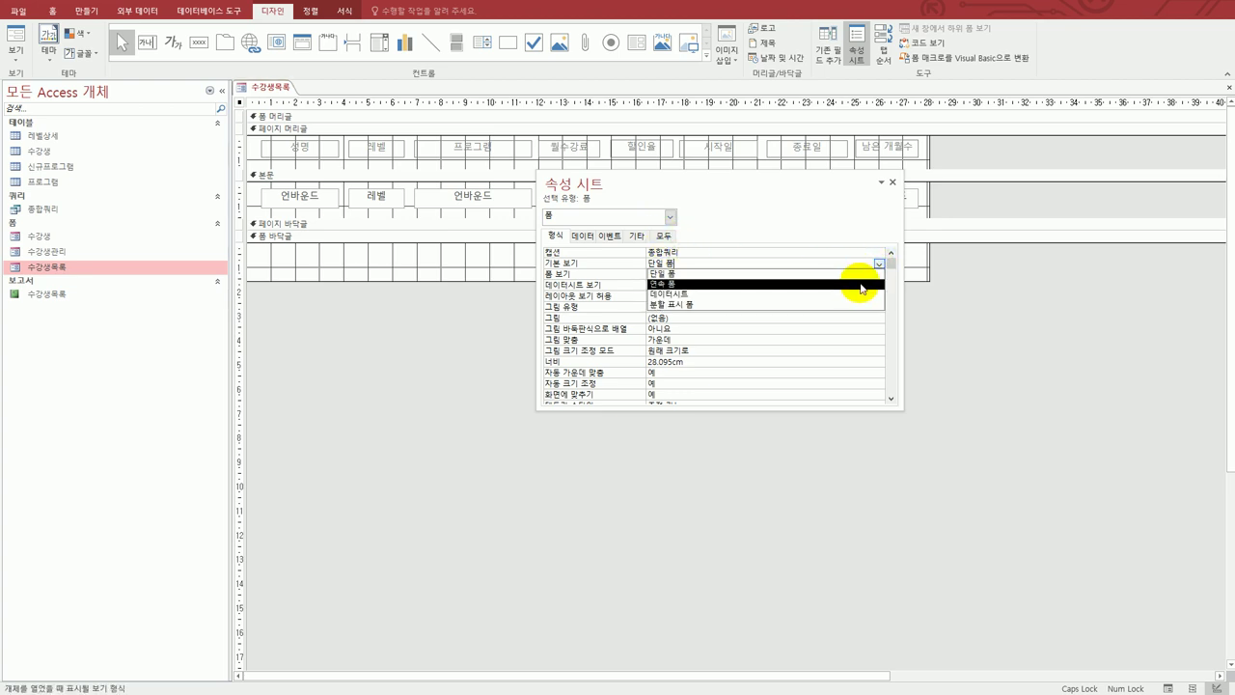
{"action": "left_click", "coordinate": [861, 284]}
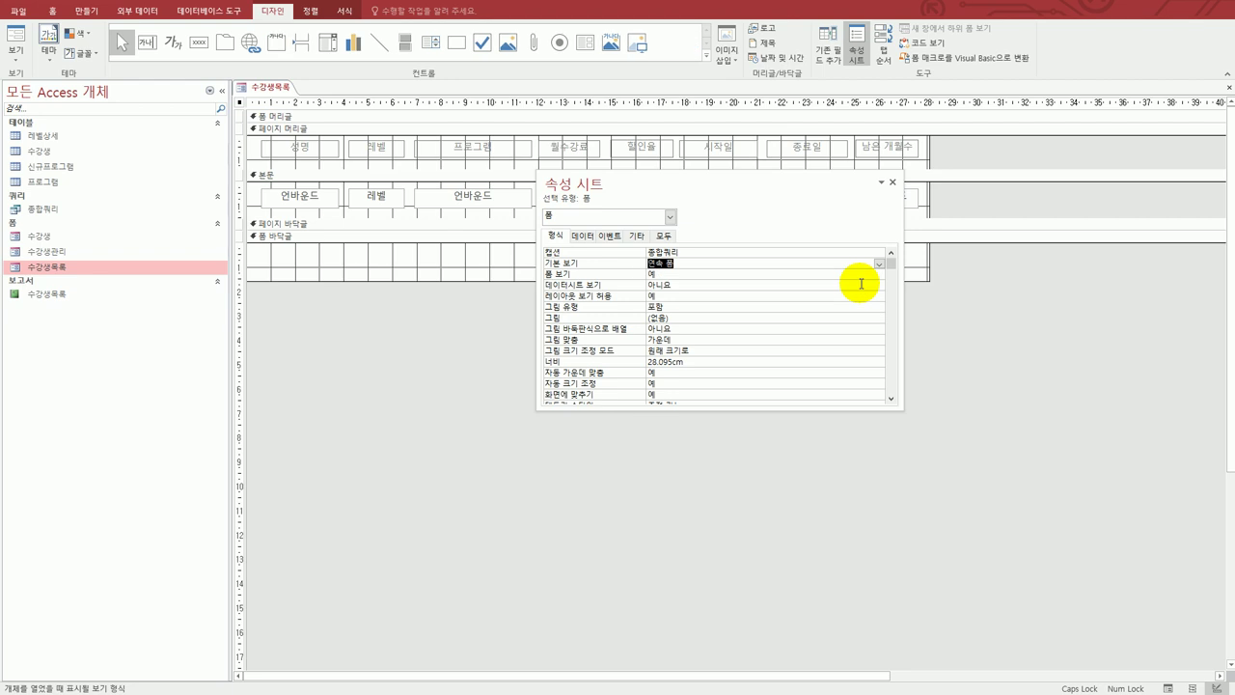
Move the property sheet clear of the detail controls and set the control source of txt성명 to 성명
{"action": "left_click_drag", "start_coordinate": [766, 190], "coordinate": [764, 358]}
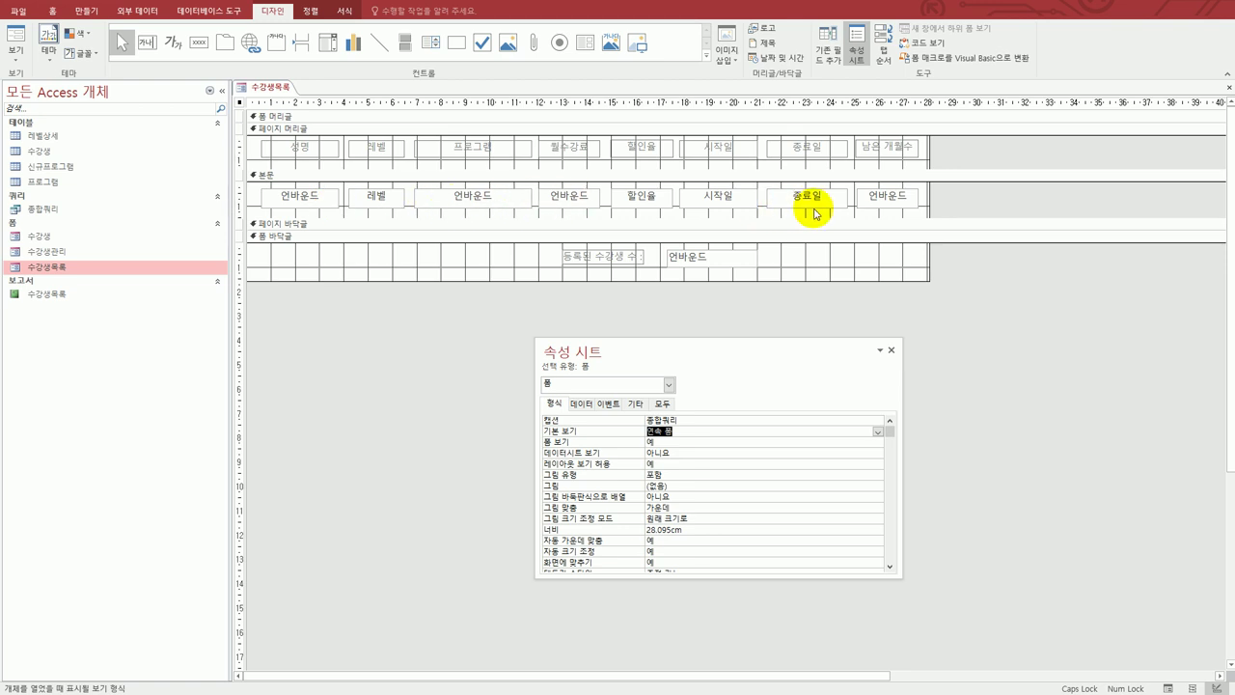
{"action": "left_click", "coordinate": [289, 198]}
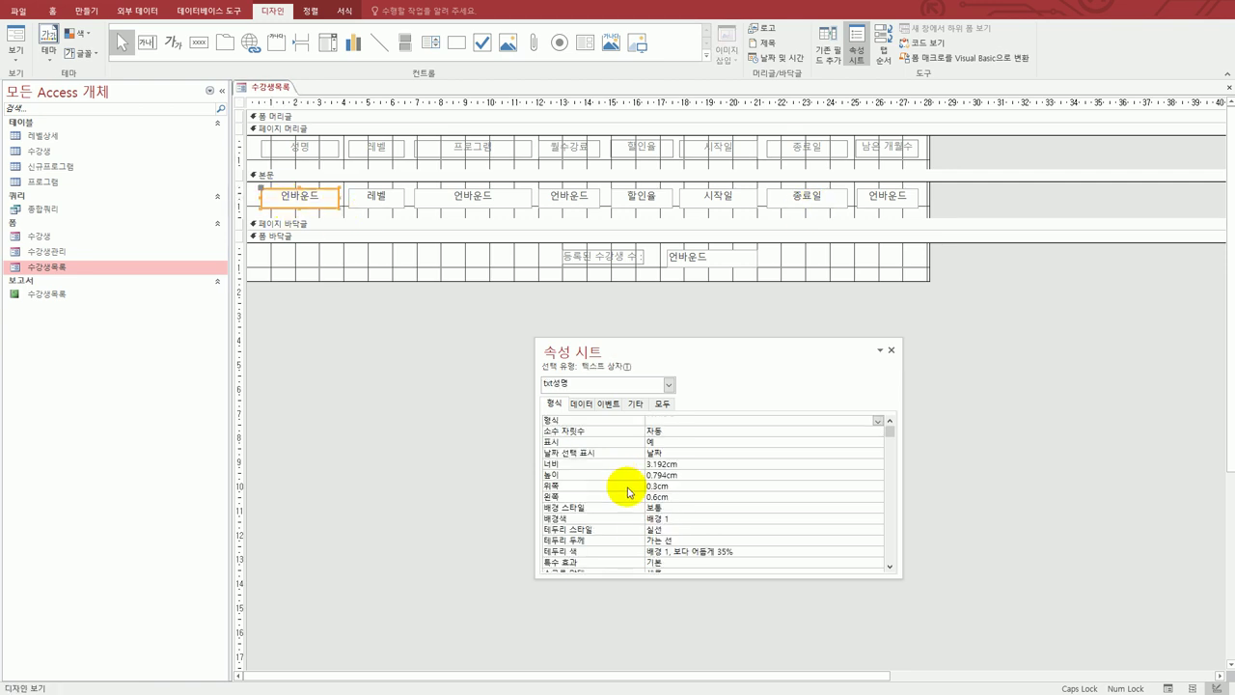
{"action": "left_click", "coordinate": [582, 404]}
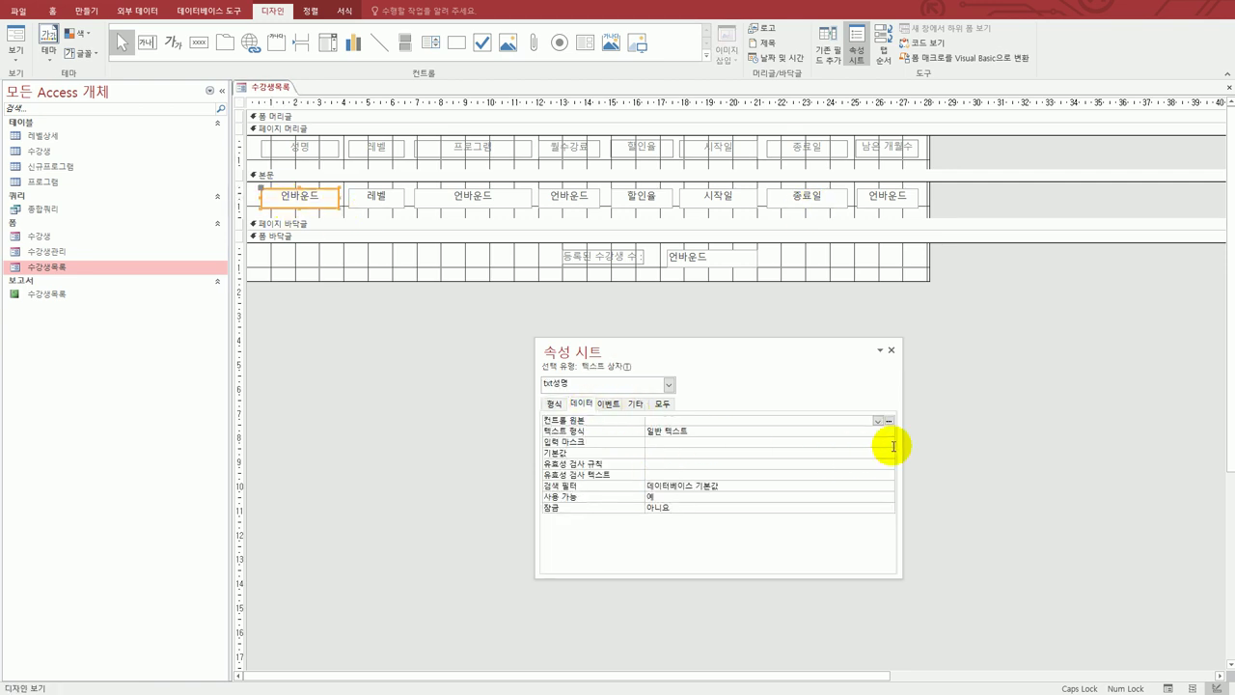
{"action": "left_click", "coordinate": [877, 421]}
{"action": "left_click", "coordinate": [866, 440]}
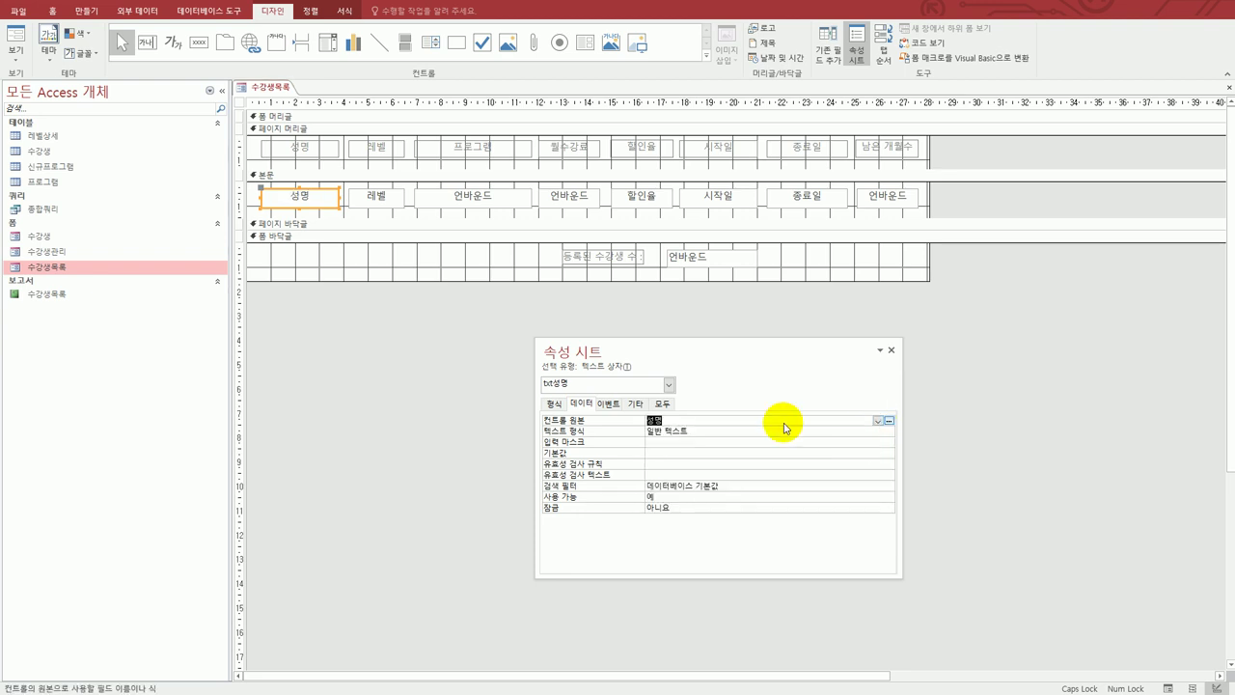
Set the control source of txt프로그램 to 프로그램.프로그램 and that of txt월수강료 to 월수강료
{"action": "left_click", "coordinate": [441, 208]}
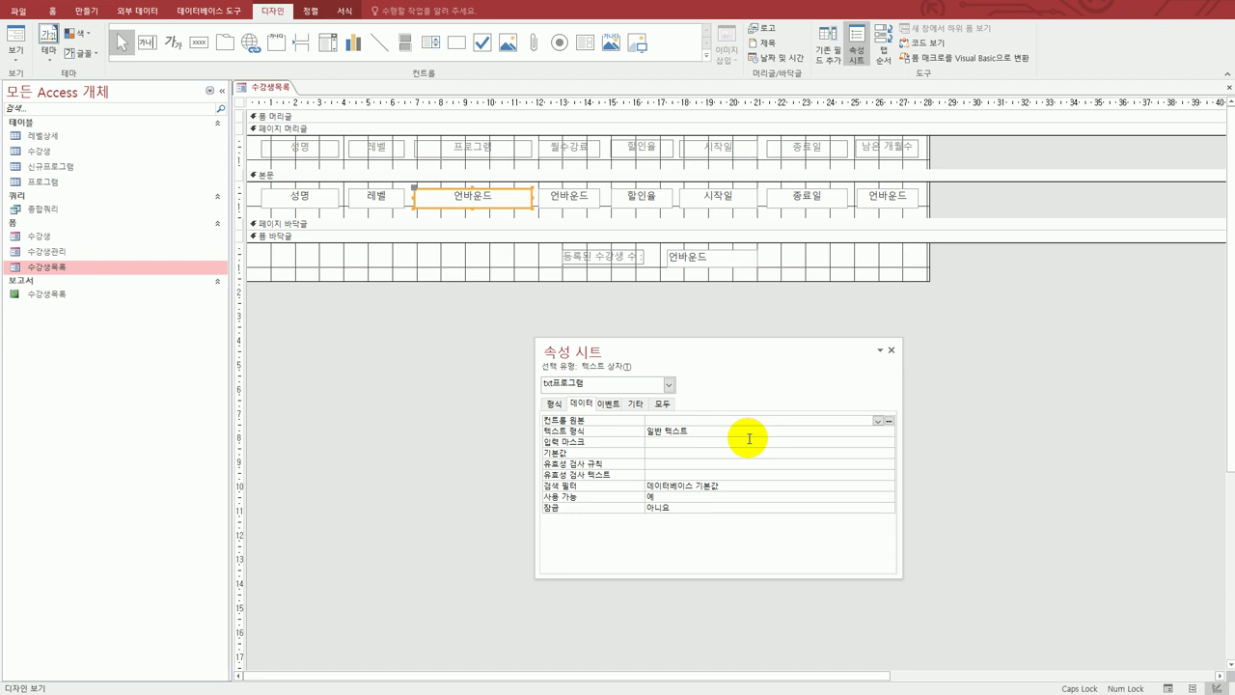
{"action": "left_click", "coordinate": [877, 421]}
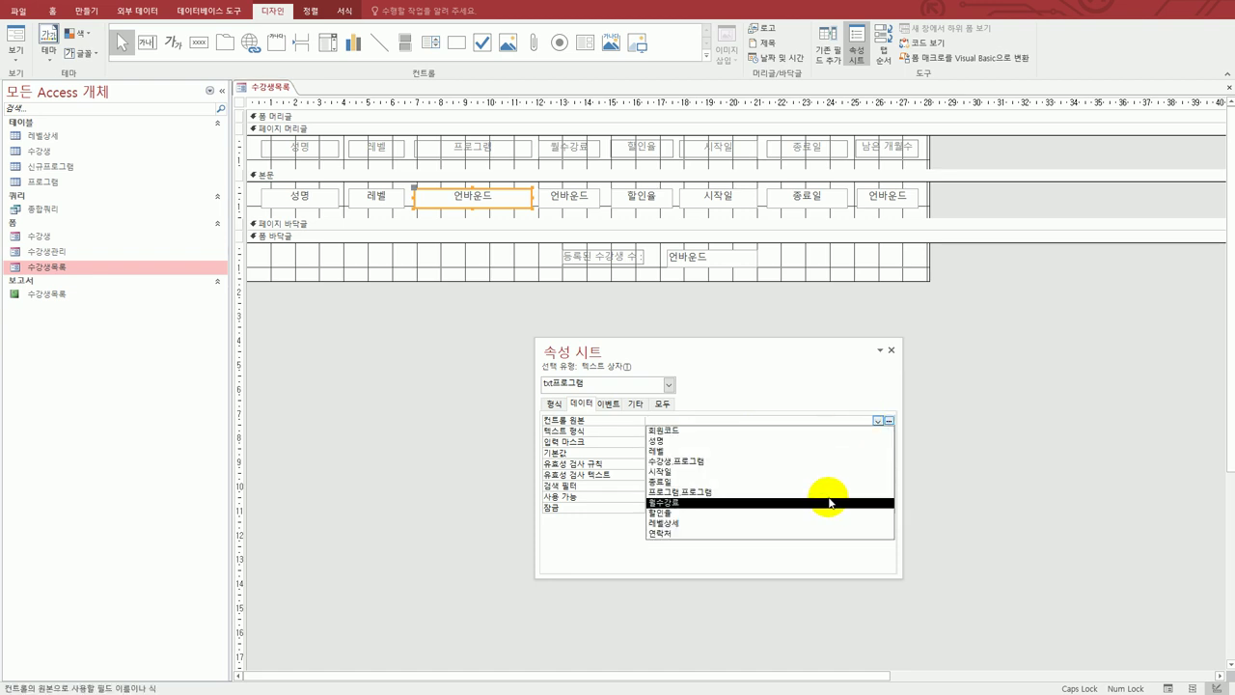
{"action": "left_click", "coordinate": [830, 494]}
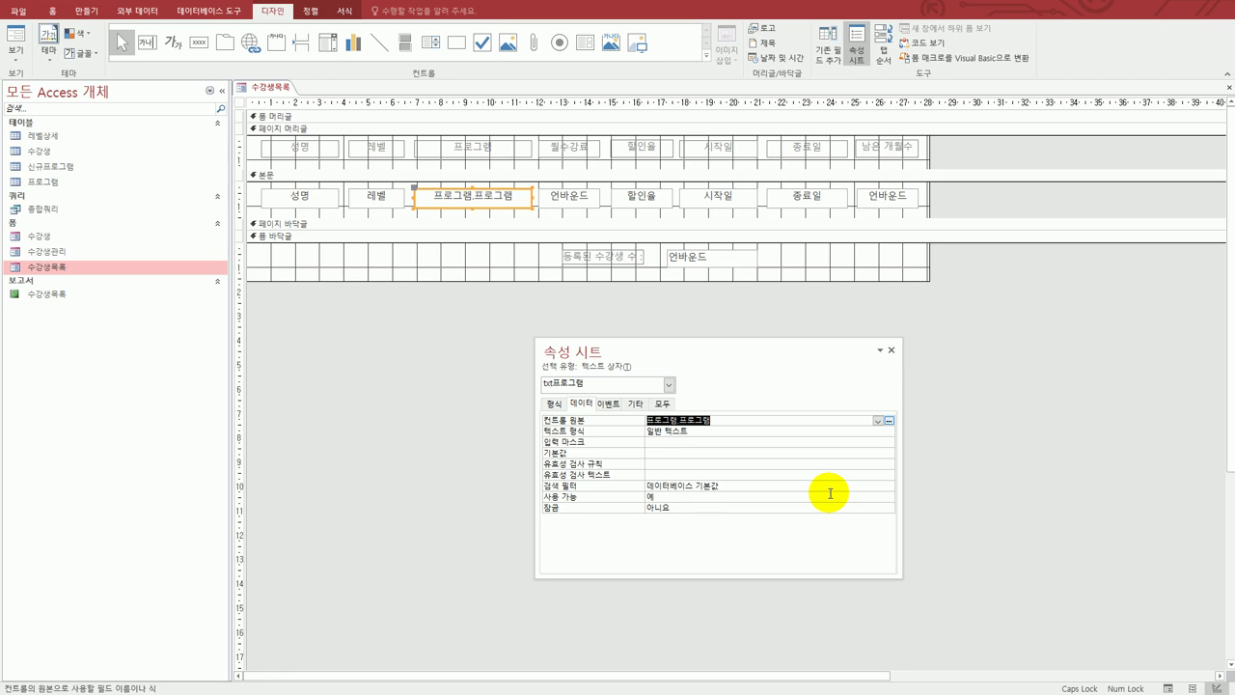
{"action": "left_click", "coordinate": [569, 197]}
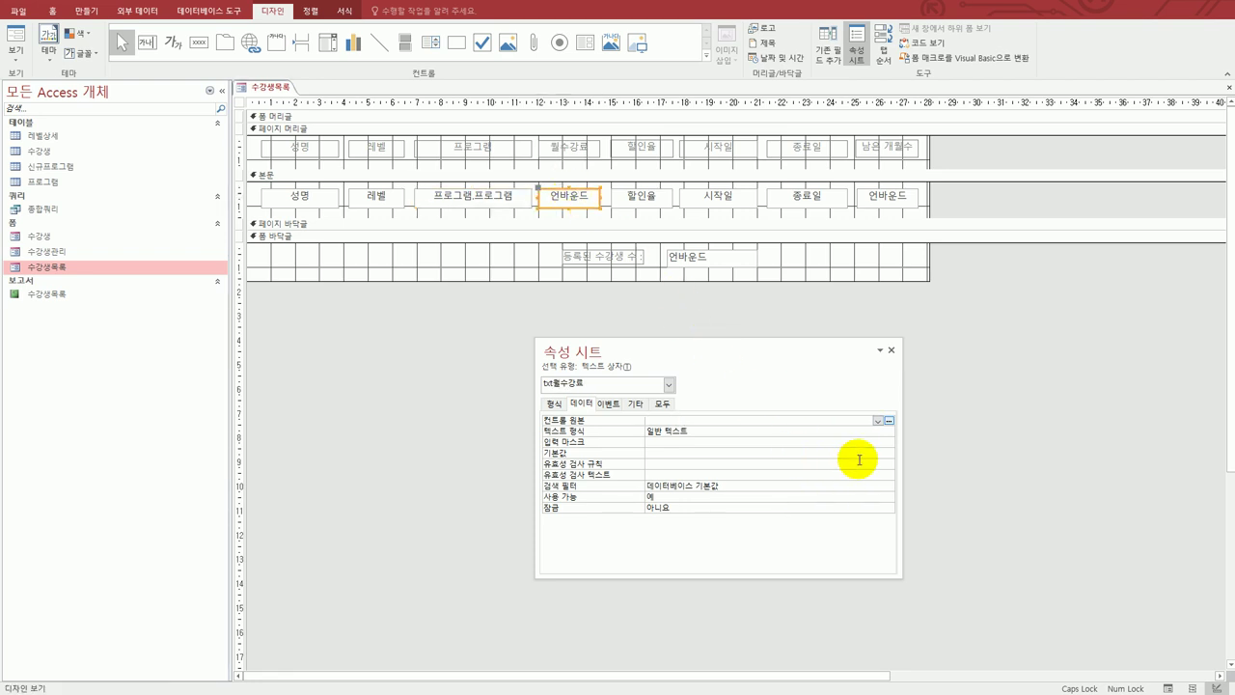
{"action": "left_click", "coordinate": [876, 422]}
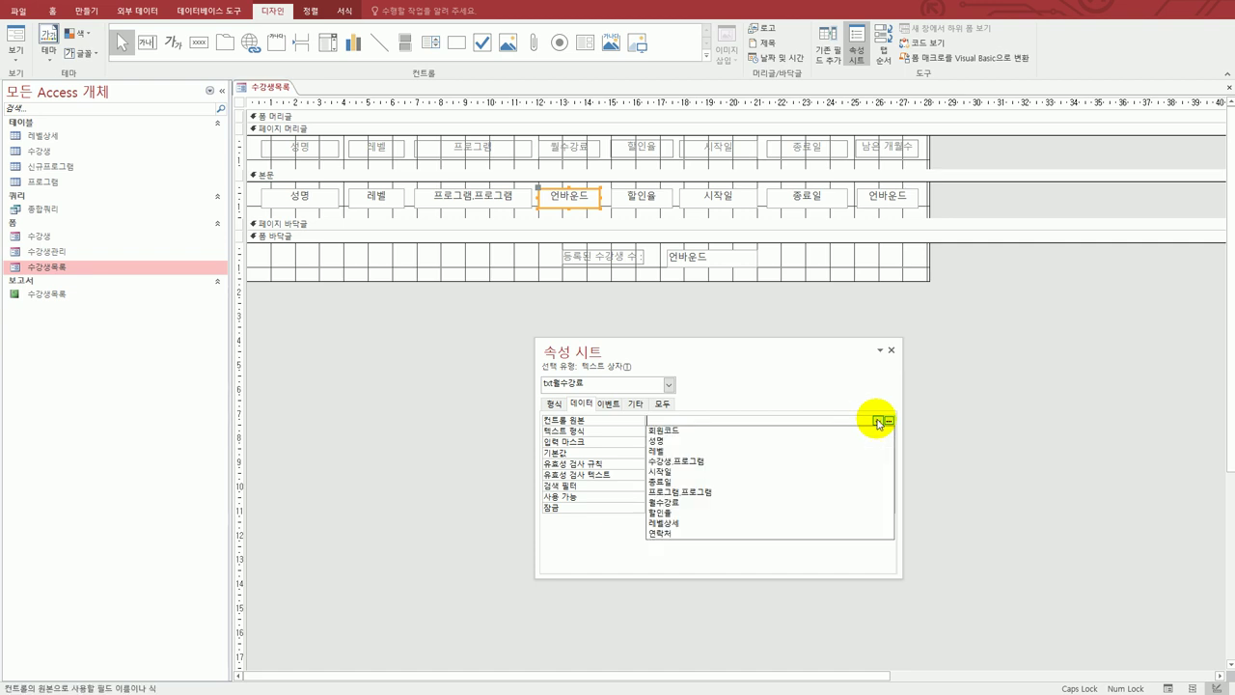
{"action": "left_click", "coordinate": [839, 504]}
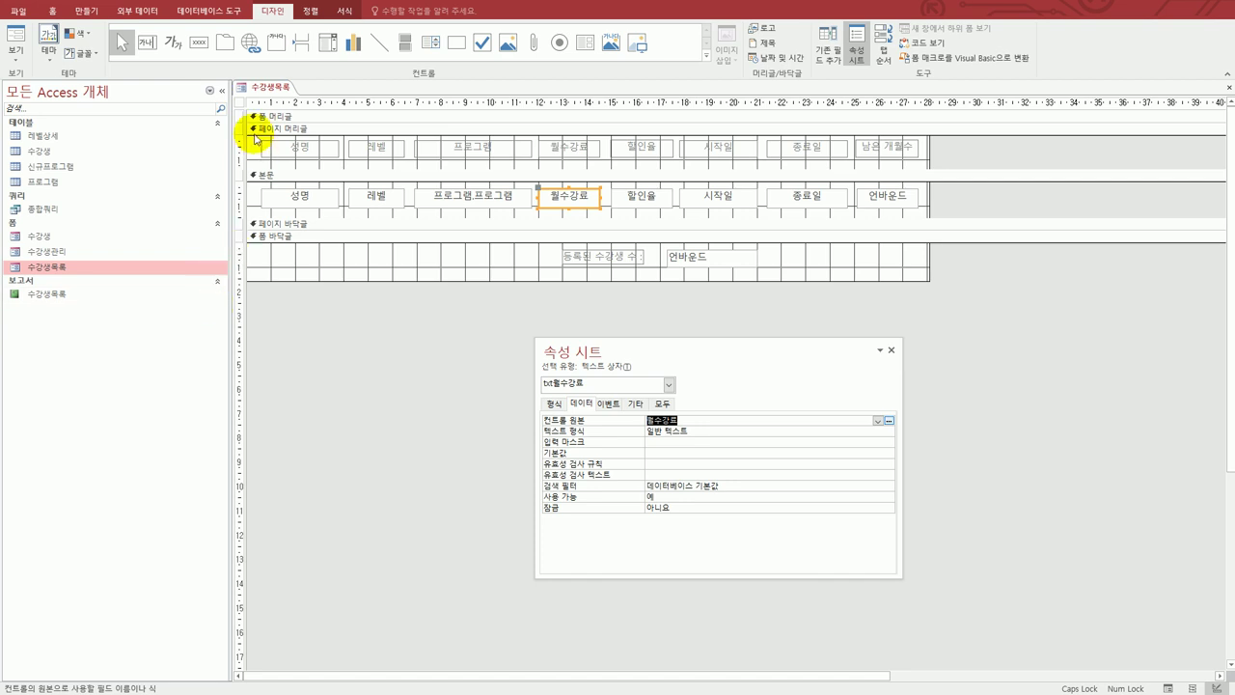
Set the form's dividing lines (구분 선) and record selectors (레코드 선택기) to 예
{"action": "left_click", "coordinate": [240, 102]}
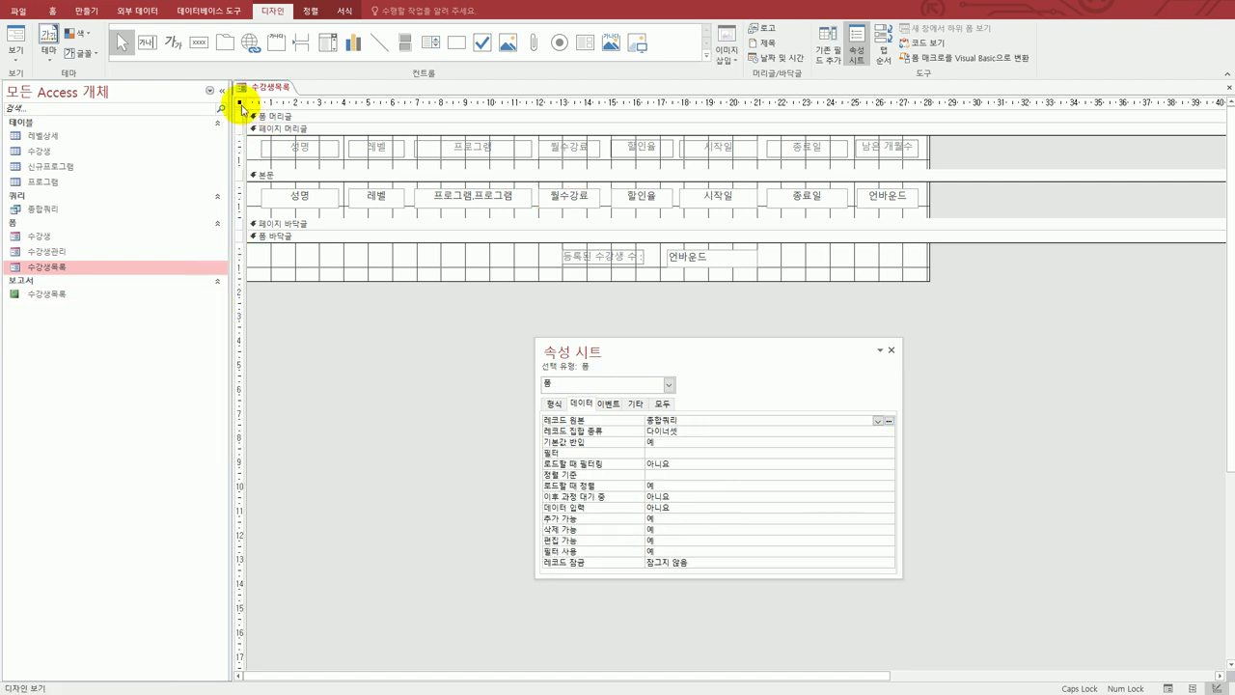
{"action": "left_click", "coordinate": [554, 403]}
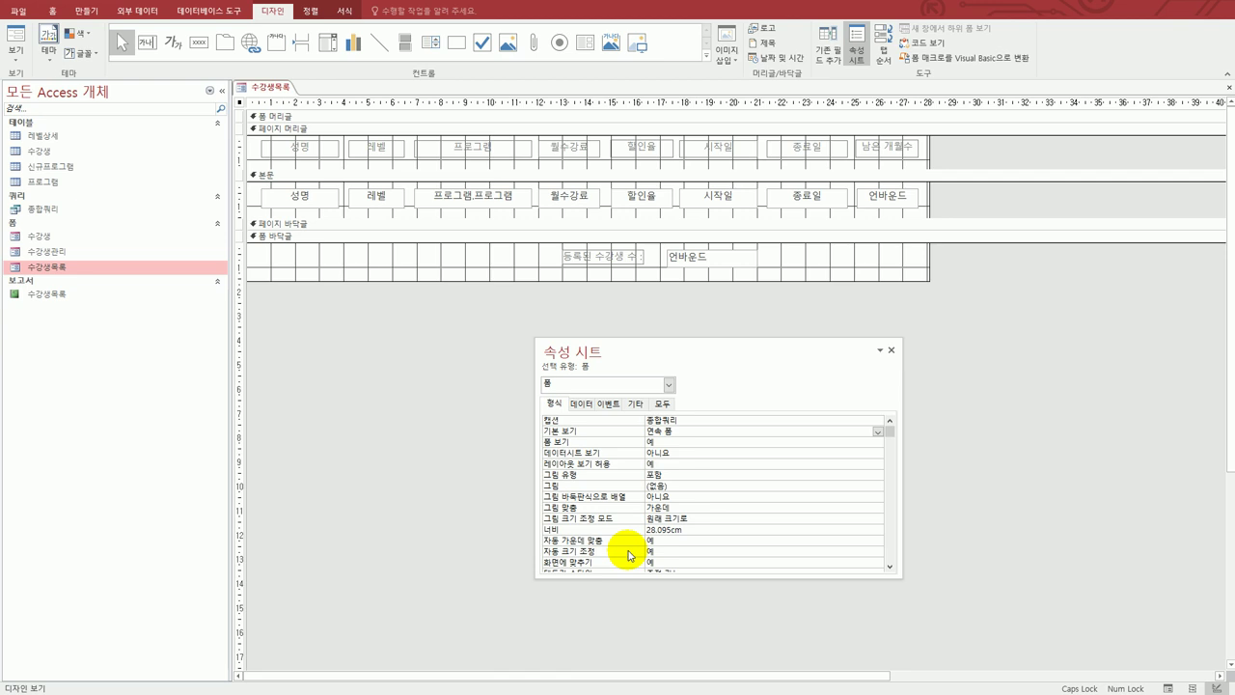
{"action": "scroll", "coordinate": [628, 555], "scroll_direction": "down", "scroll_amount": 1}
{"action": "scroll", "coordinate": [628, 555], "scroll_direction": "down", "scroll_amount": 1}
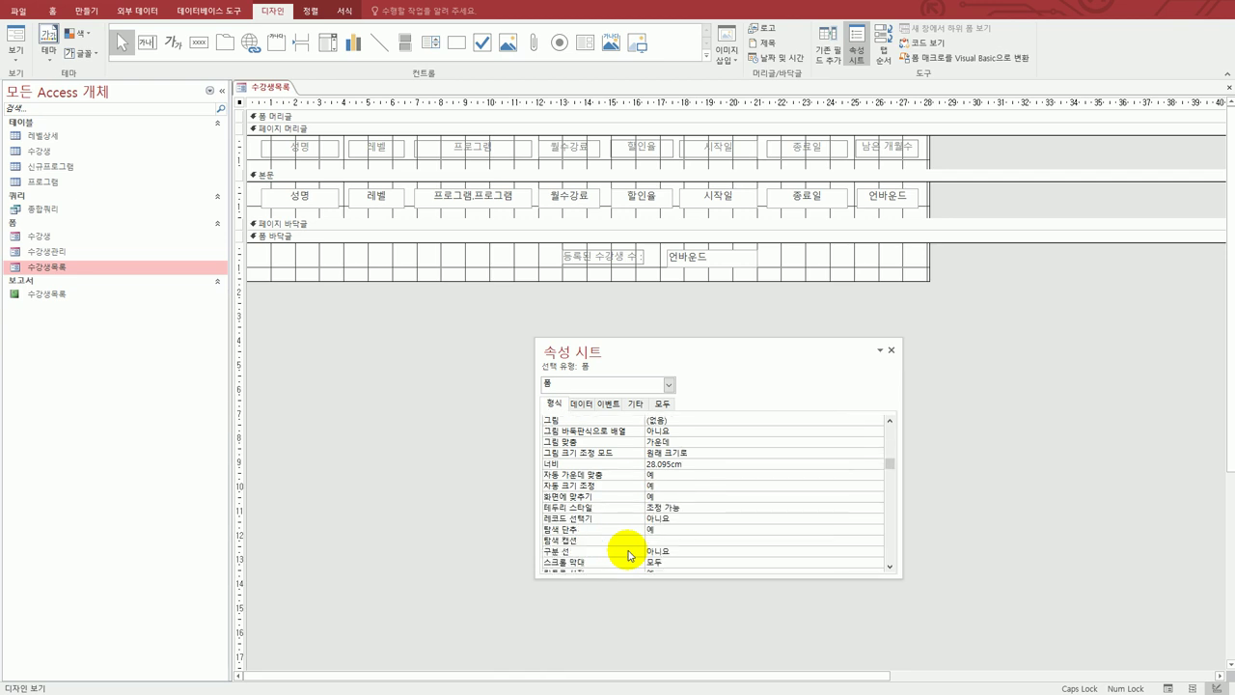
{"action": "left_click", "coordinate": [688, 553]}
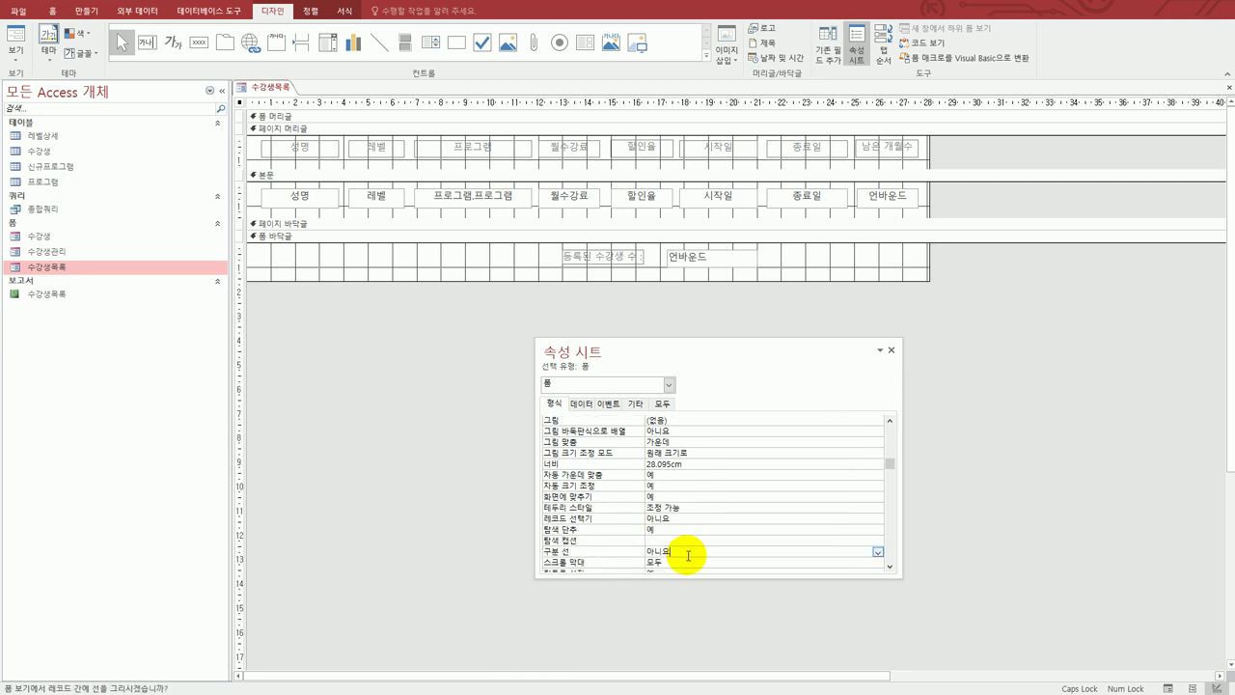
{"action": "double_click", "coordinate": [688, 554]}
{"action": "scroll", "coordinate": [688, 555], "scroll_direction": "down", "scroll_amount": 1}
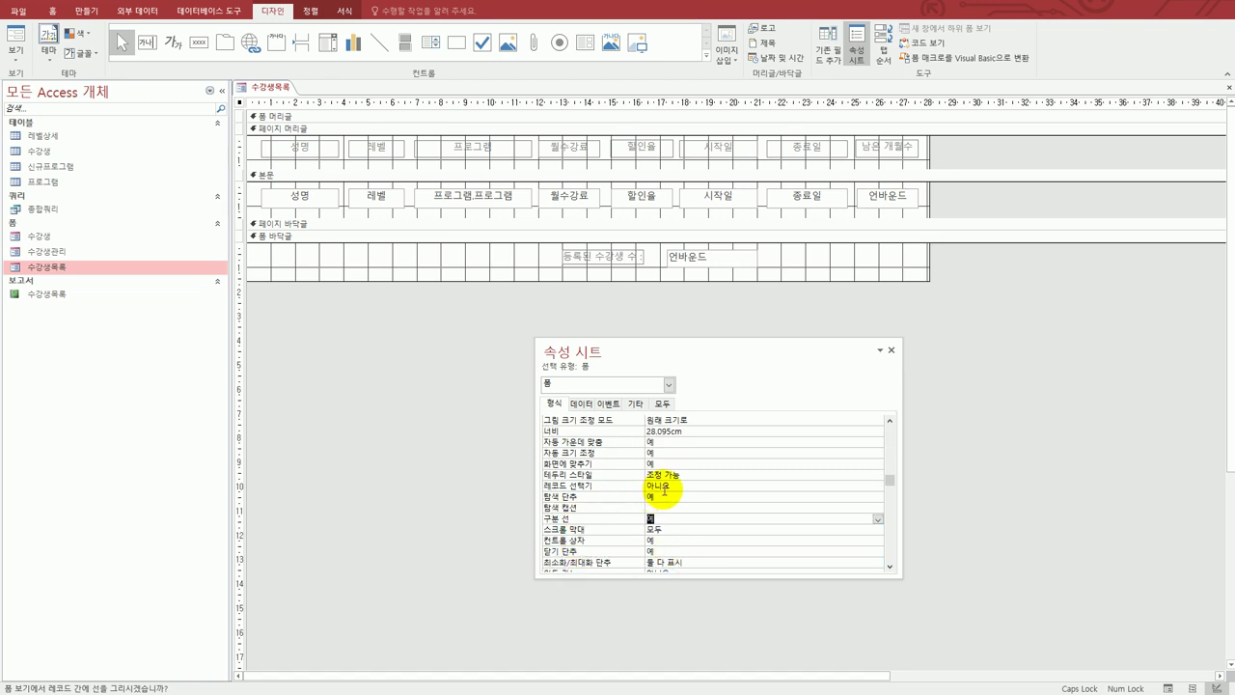
{"action": "left_click", "coordinate": [668, 486]}
{"action": "double_click", "coordinate": [673, 485]}
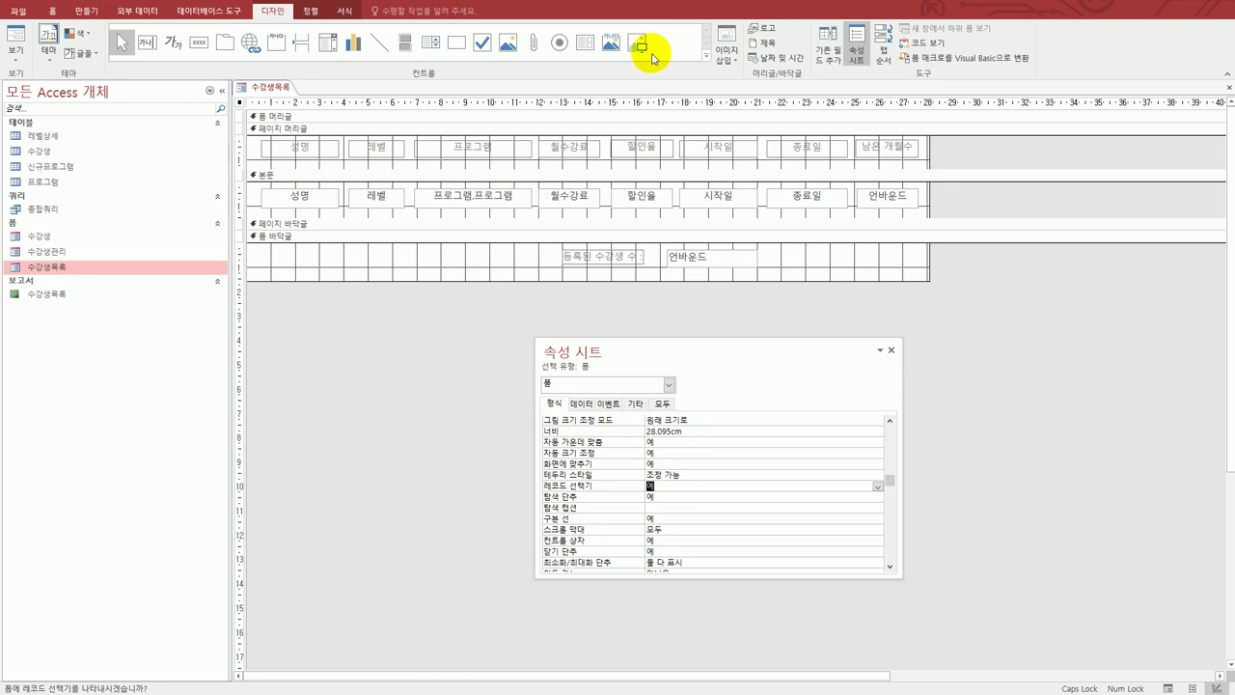
Look up on the exam sheet which date display format is required for txt시작일 and txt종료일
{"action": "left_click", "coordinate": [722, 201]}
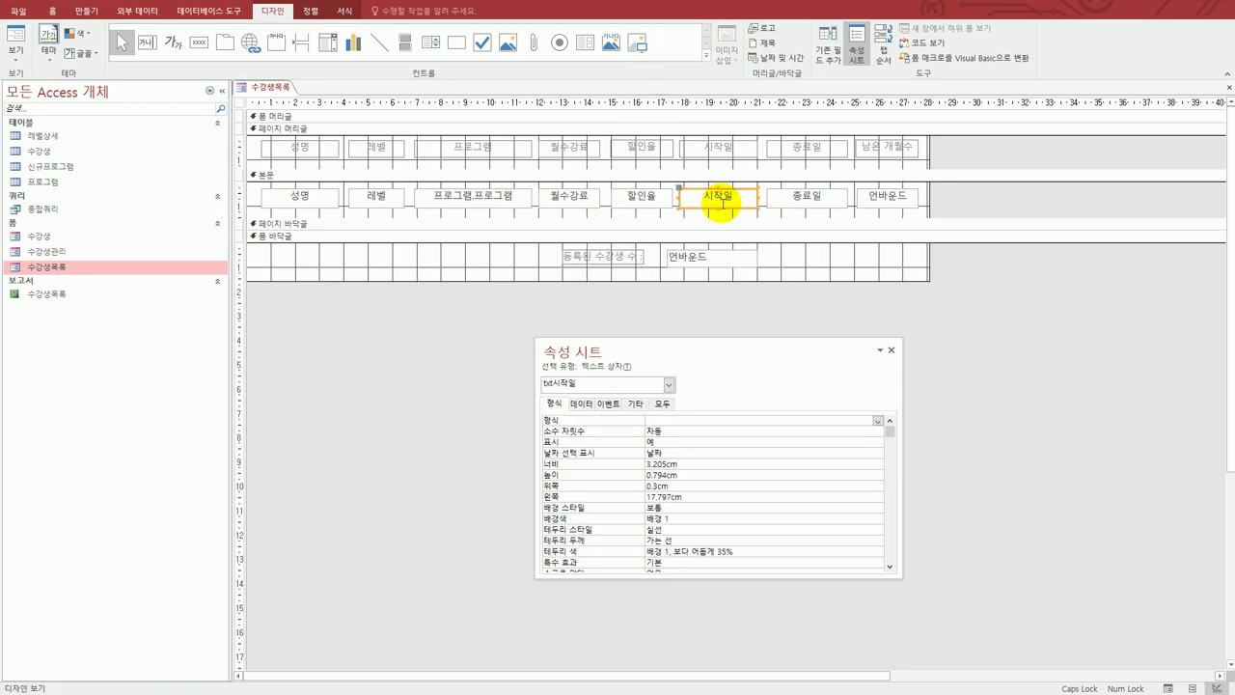
{"action": "left_click", "coordinate": [811, 207]}
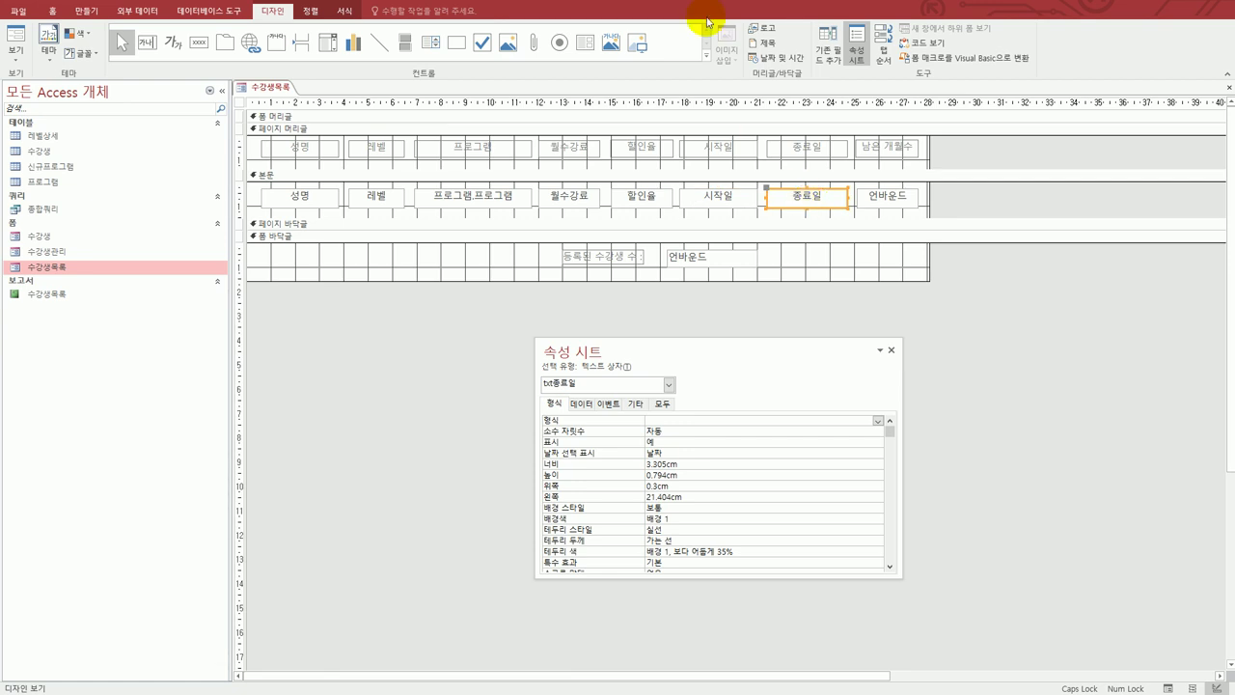
{"action": "key", "text": "alt+Tab"}
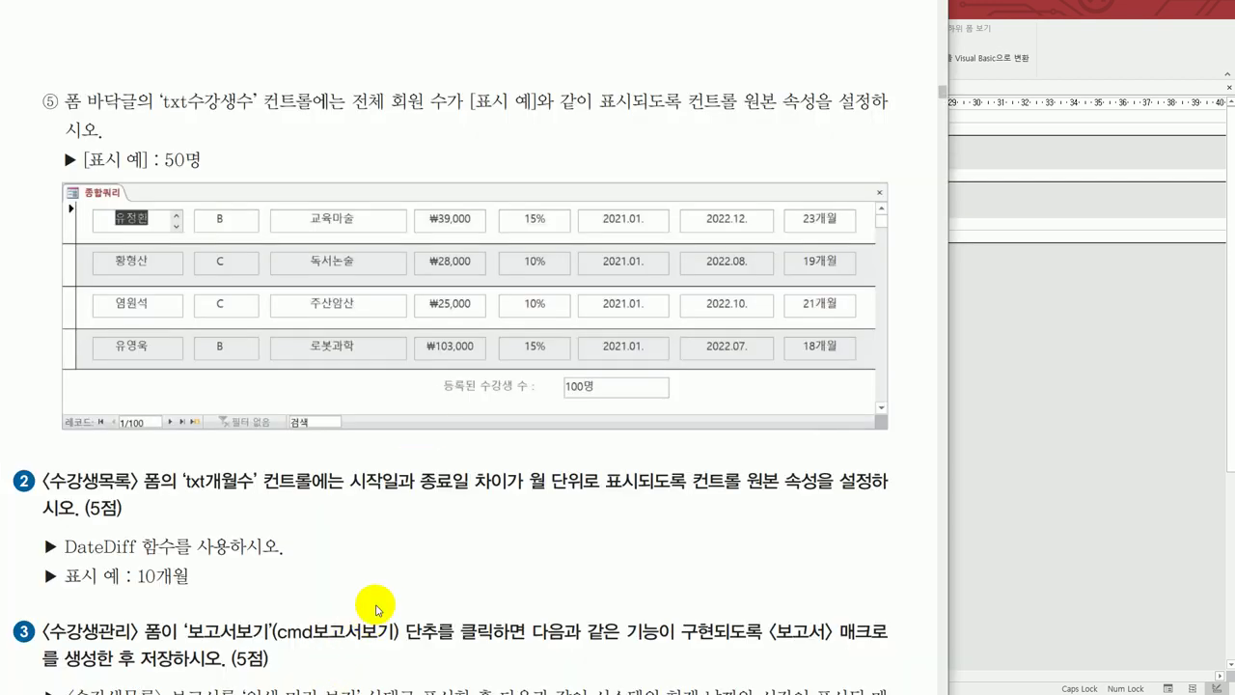
{"action": "scroll", "coordinate": [357, 578], "scroll_direction": "up", "scroll_amount": 10}
{"action": "scroll", "coordinate": [377, 606], "scroll_direction": "up", "scroll_amount": 5}
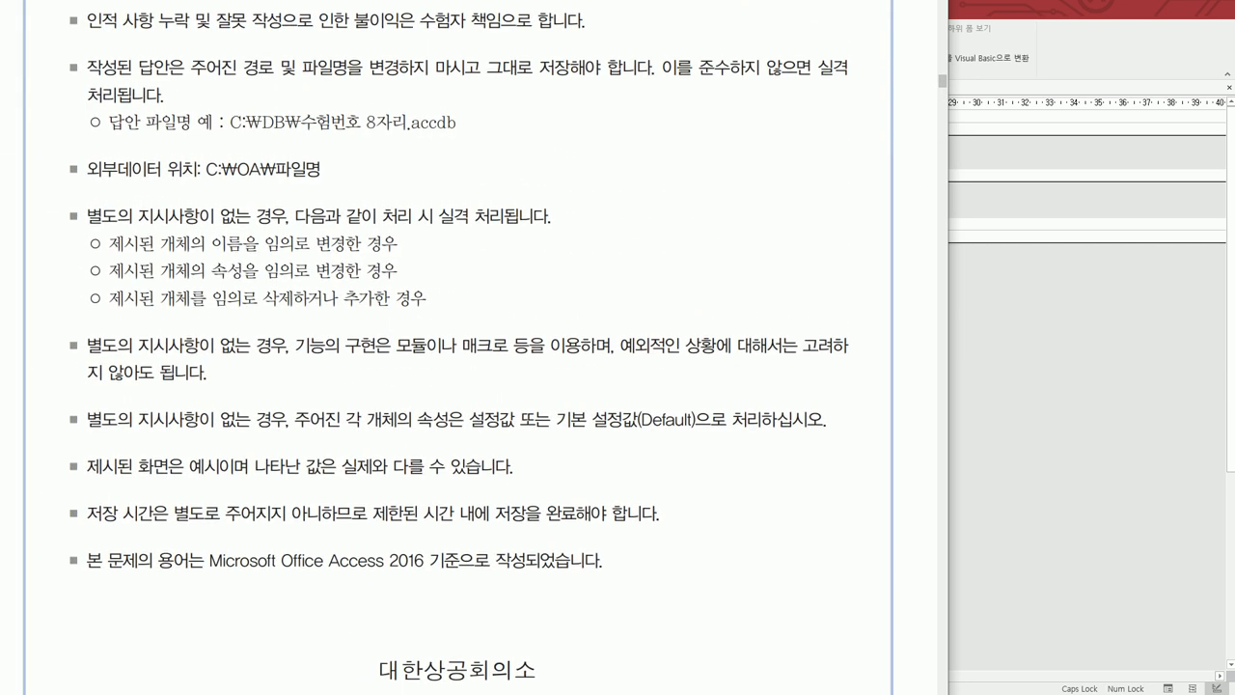
{"action": "key", "text": "Right"}
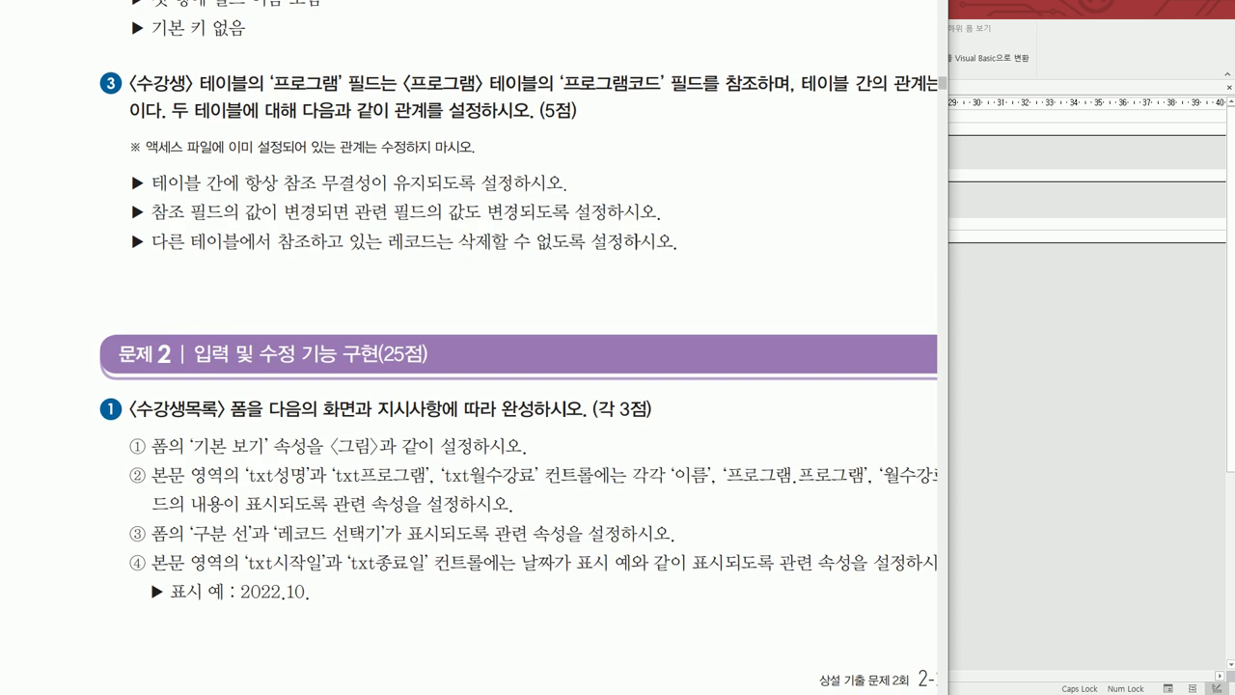
{"action": "left_click_drag", "start_coordinate": [149, 577], "coordinate": [56, 577]}
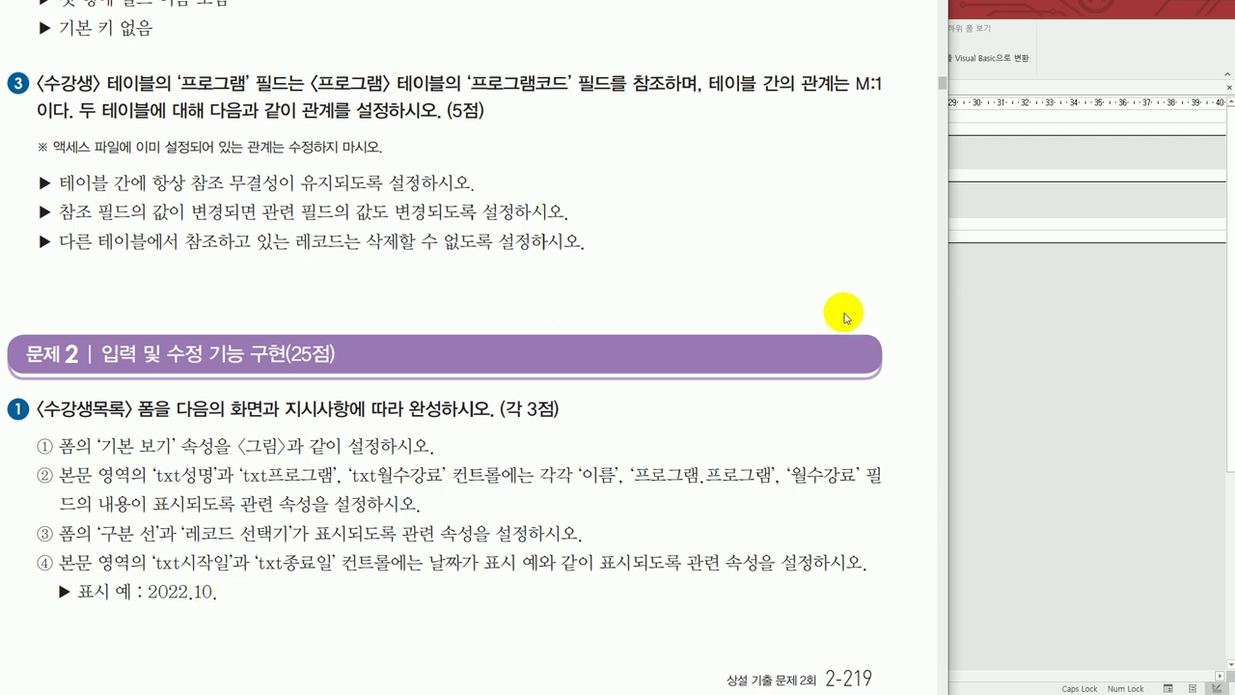
{"action": "left_click", "coordinate": [1006, 383]}
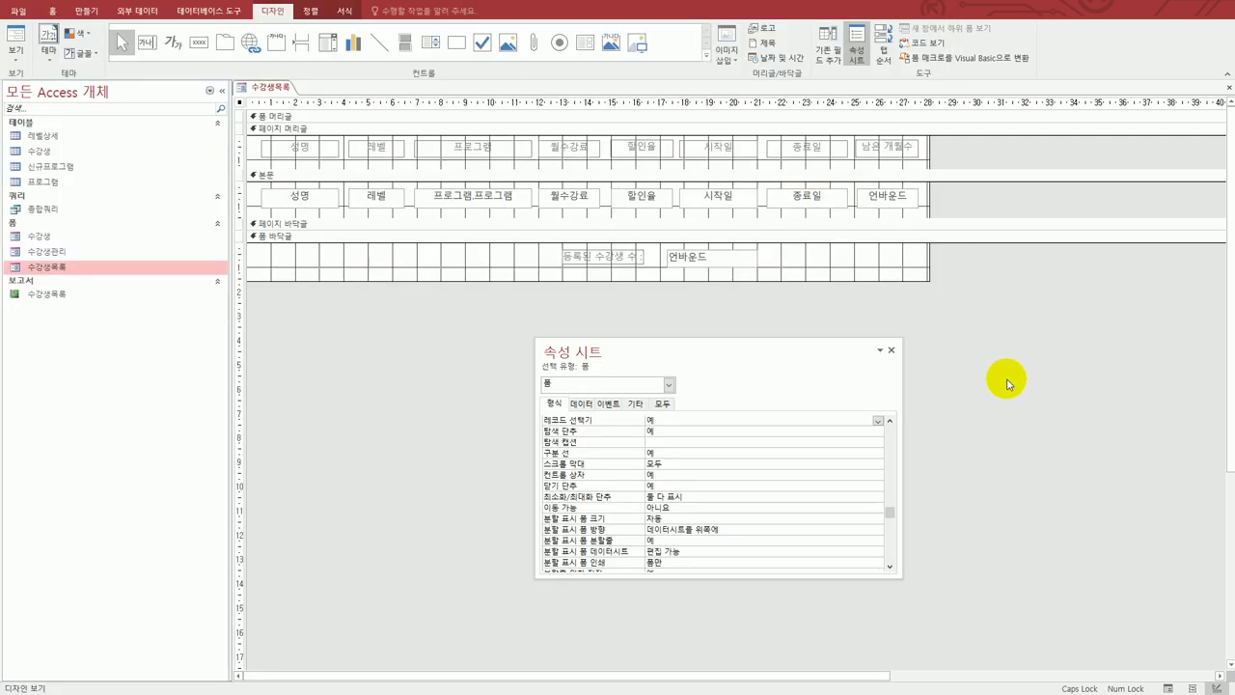
Set the format (형식) of both txt시작일 and txt종료일 in the detail section to YYYY.MM
{"action": "left_click", "coordinate": [707, 201]}
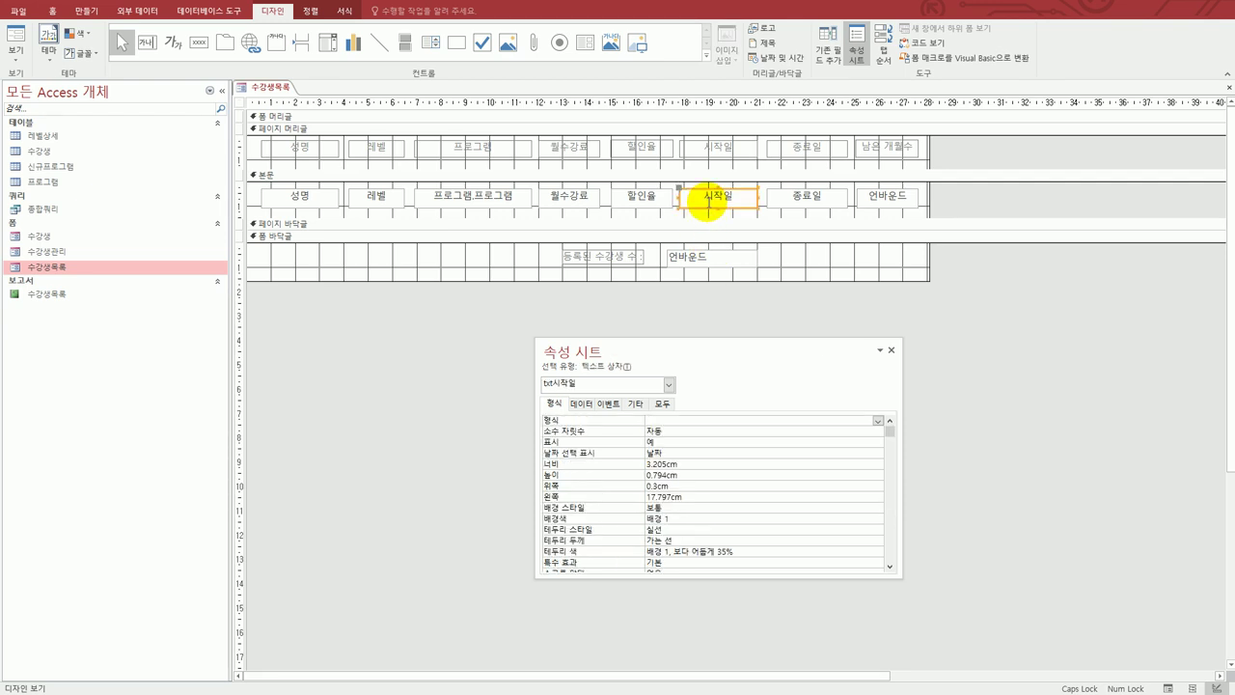
{"action": "left_click", "coordinate": [795, 205], "text": "shift"}
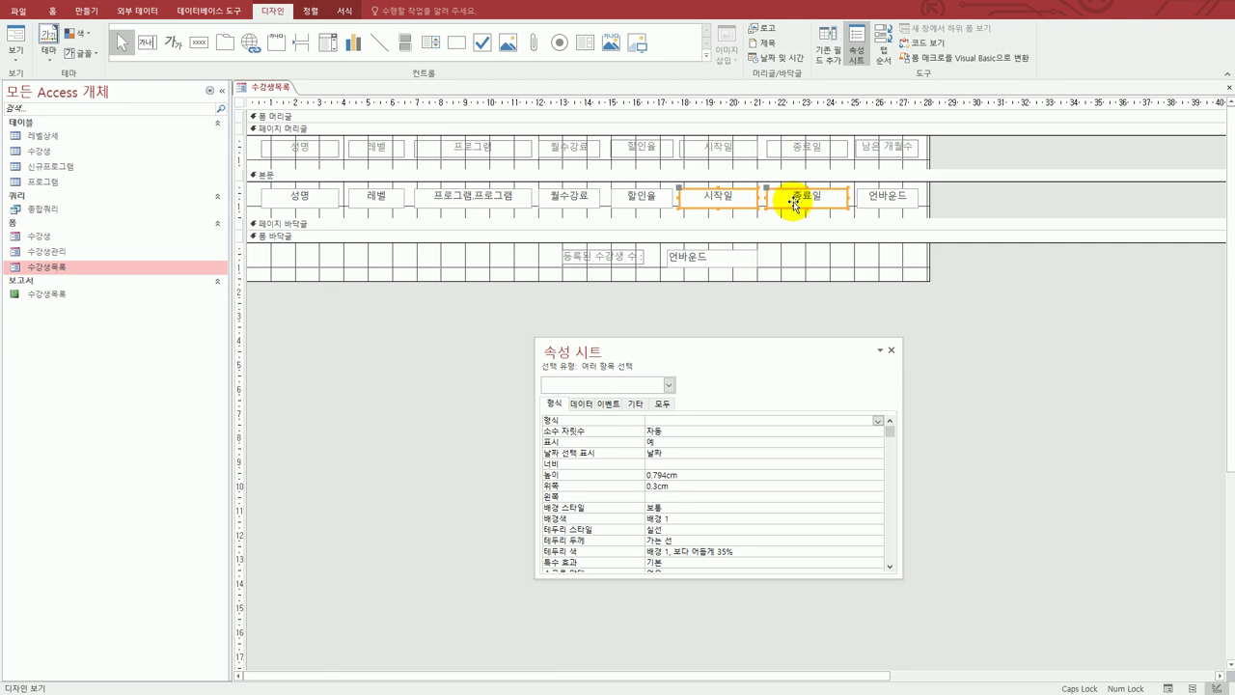
{"action": "left_click", "coordinate": [656, 420]}
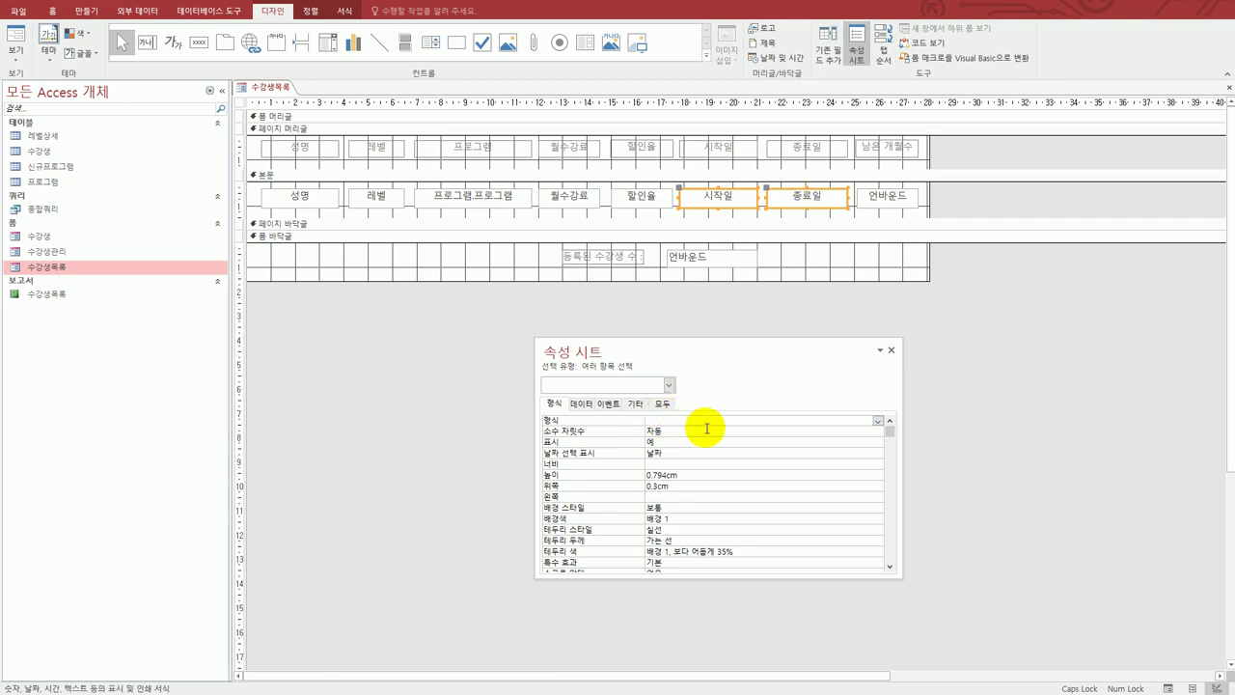
{"action": "type", "text": "ㅛㅛ"}
{"action": "key", "text": "BackSpace"}
{"action": "key", "text": "BackSpace"}
{"action": "type", "text": "YYYY.MM."}
{"action": "key", "text": "Return"}
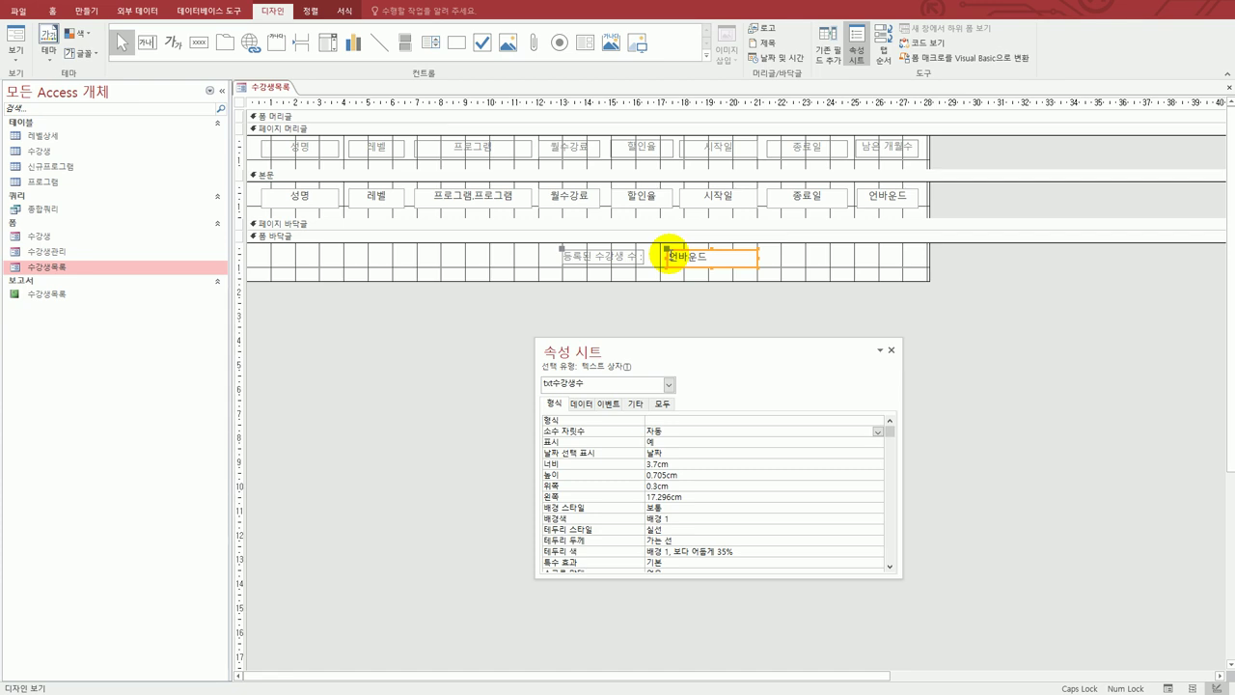
Set the control source of txt수강생수 in the form footer to =Count(*) & "명"
{"action": "left_click", "coordinate": [582, 403]}
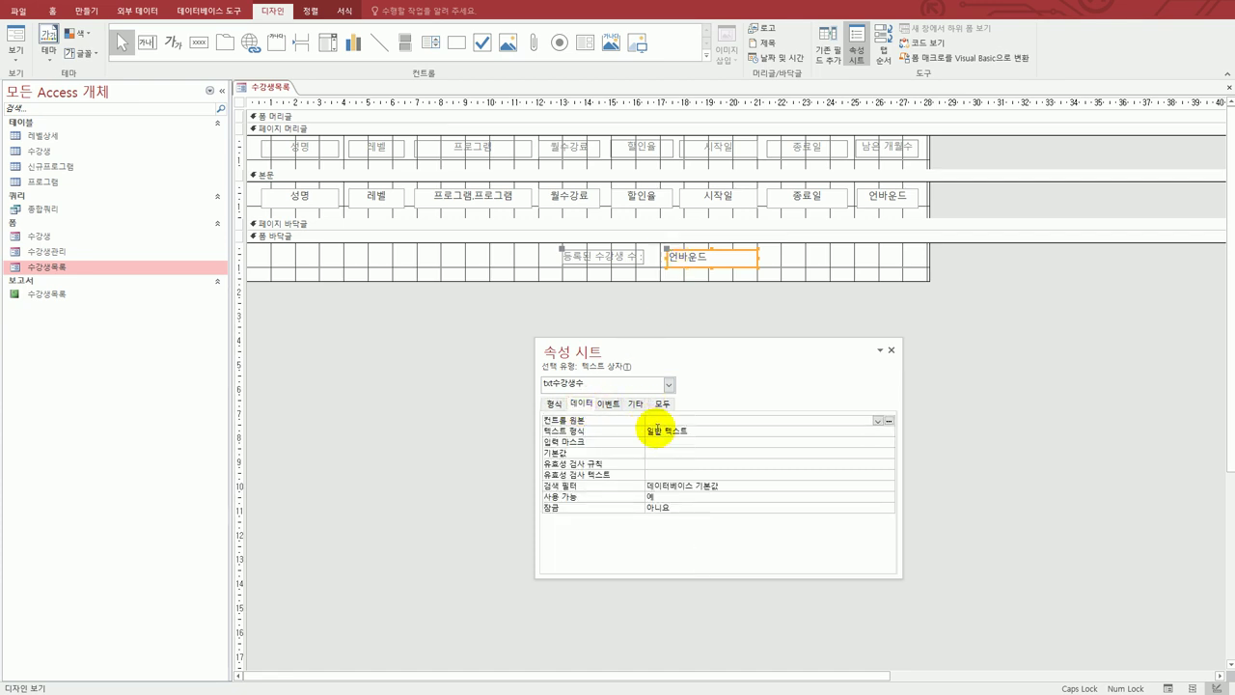
{"action": "left_click", "coordinate": [667, 421]}
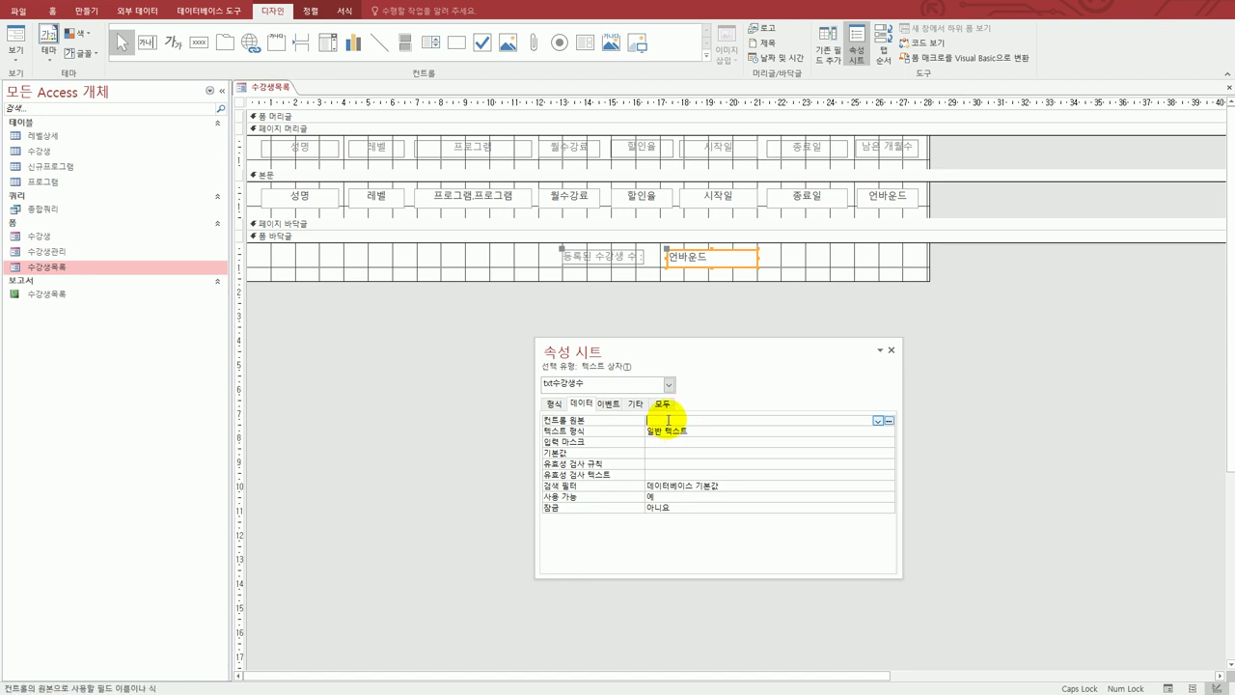
{"action": "type", "text": "=COUNT(*) &\""}
{"action": "key", "text": "Hangul"}
{"action": "type", "text": "명\""}
{"action": "key", "text": "Return"}
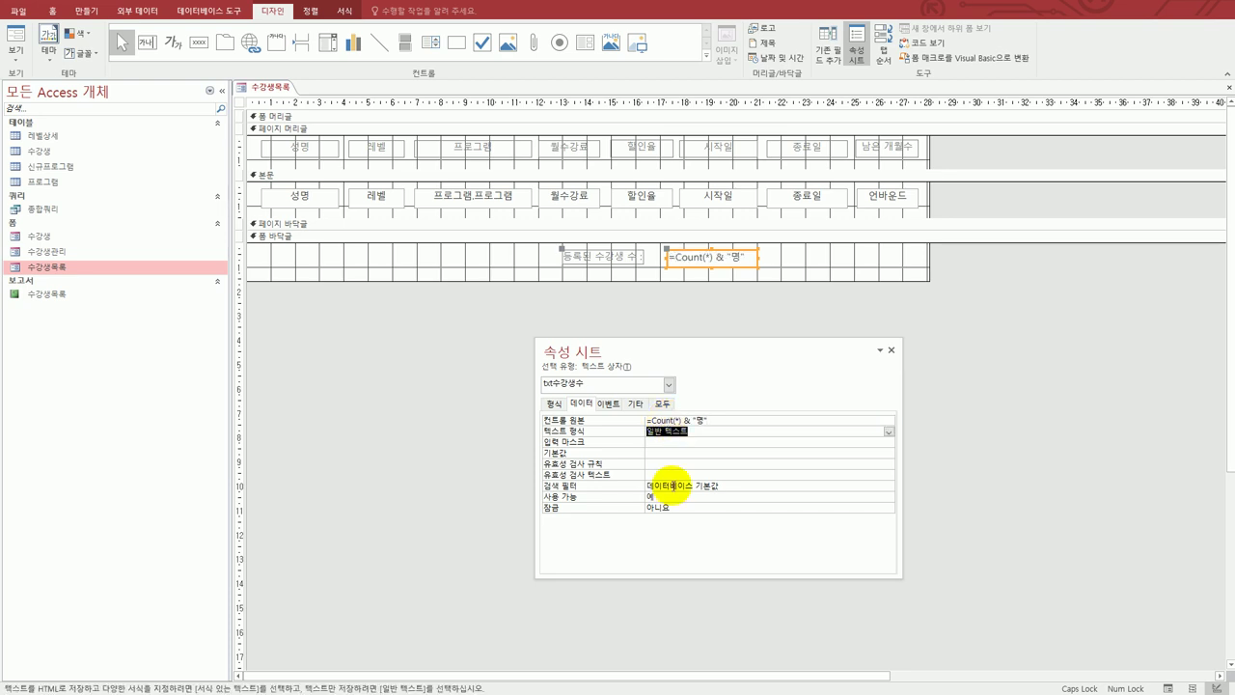
Compare the 수강생목록 form in form view with the exam sheet's sample, and close the form with its changes saved
{"action": "left_click", "coordinate": [15, 44]}
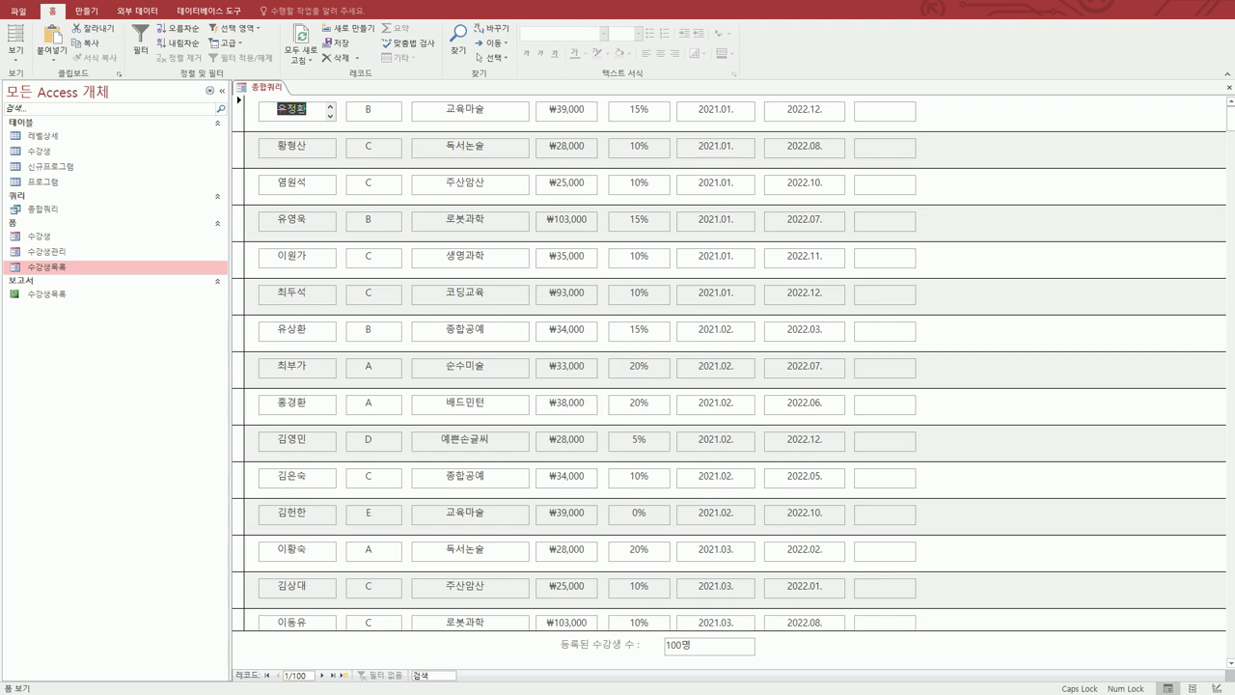
{"action": "key", "text": "alt+Tab"}
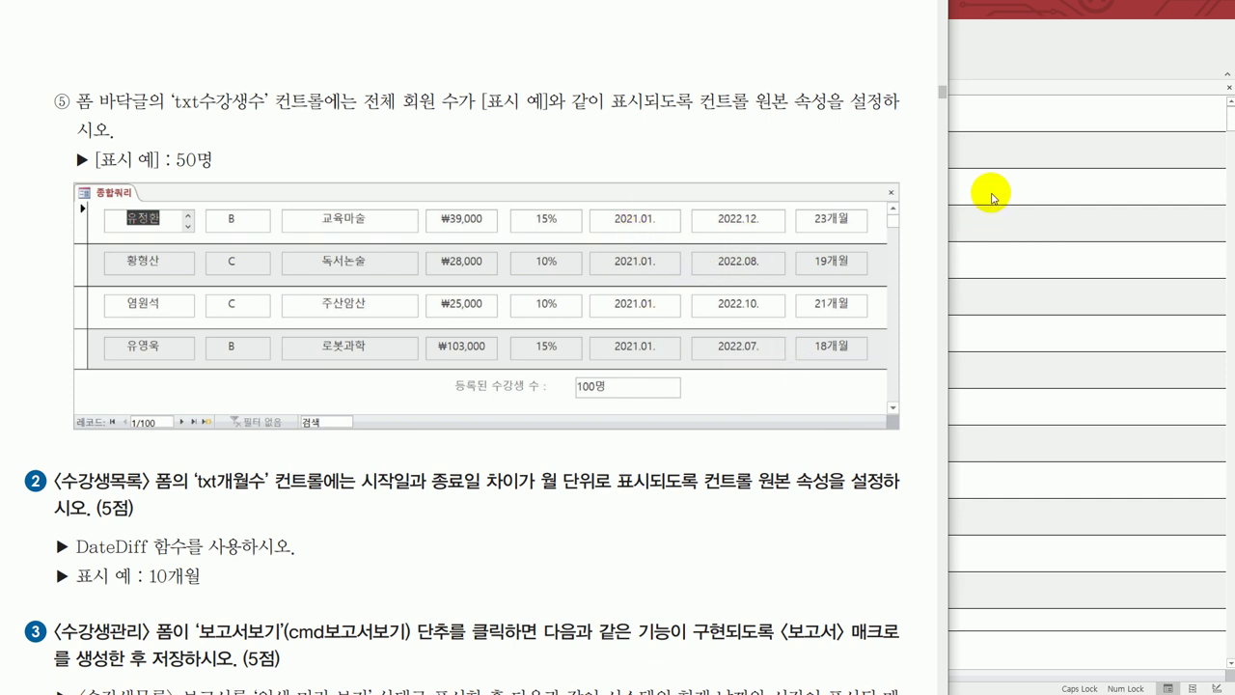
{"action": "left_click", "coordinate": [989, 154]}
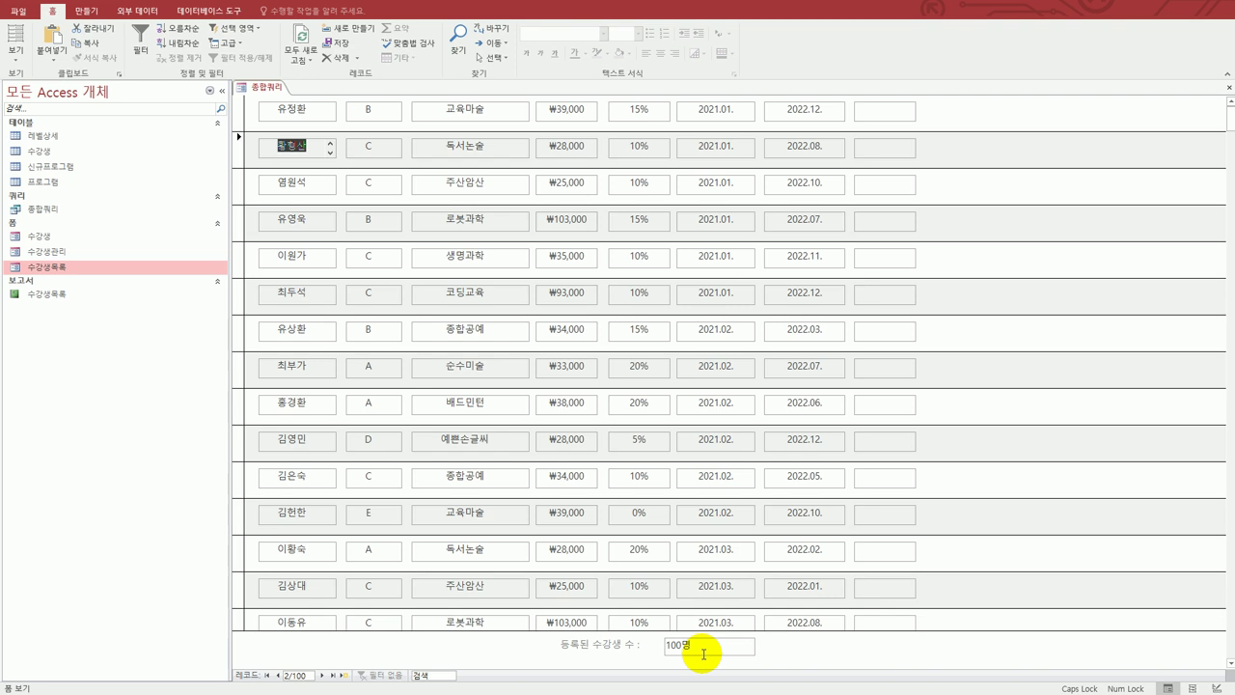
{"action": "left_click", "coordinate": [1229, 88]}
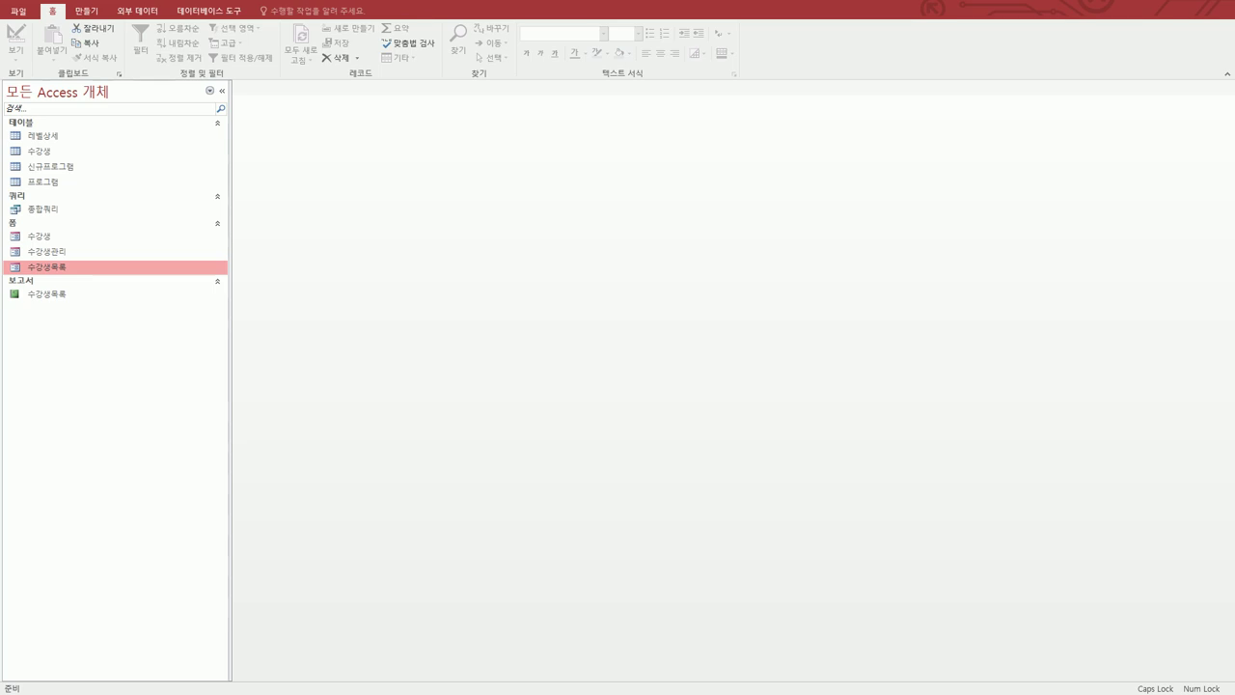
Read the exam task for txt개월수 and reopen the 수강생목록 form in design view
{"action": "key", "text": "alt+Tab"}
{"action": "scroll", "coordinate": [602, 303], "scroll_direction": "down", "scroll_amount": 2}
{"action": "scroll", "coordinate": [605, 393], "scroll_direction": "down", "scroll_amount": 3}
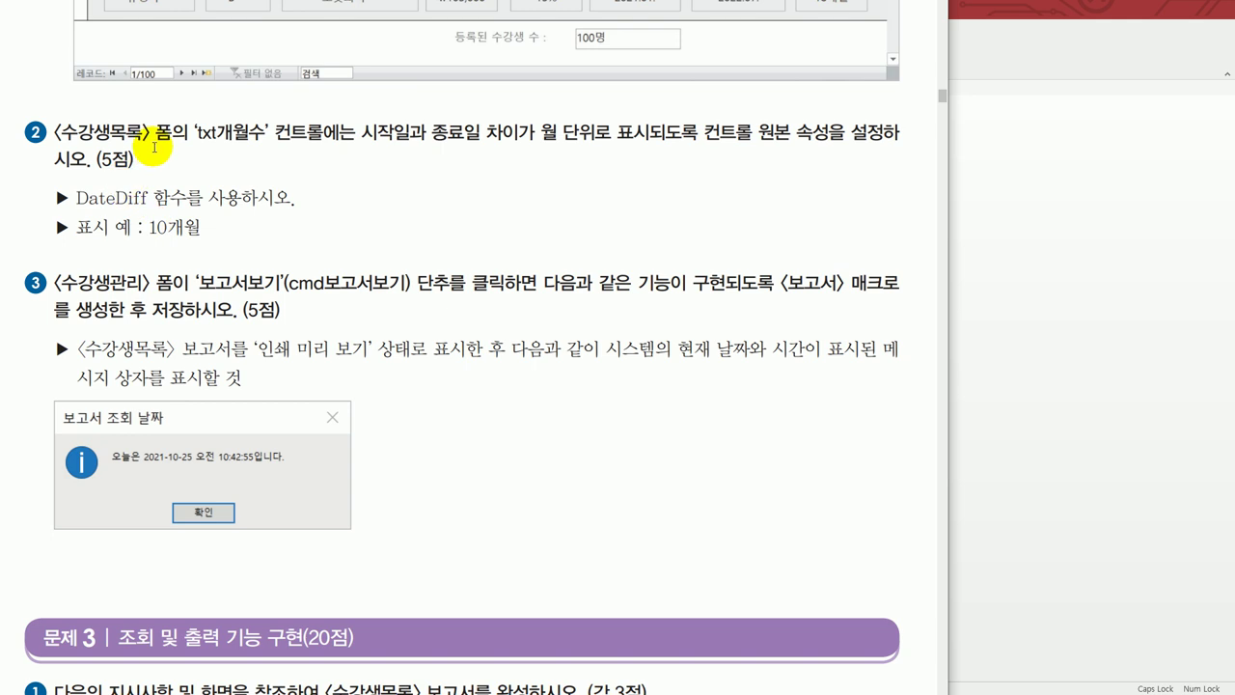
{"action": "left_click", "coordinate": [971, 385]}
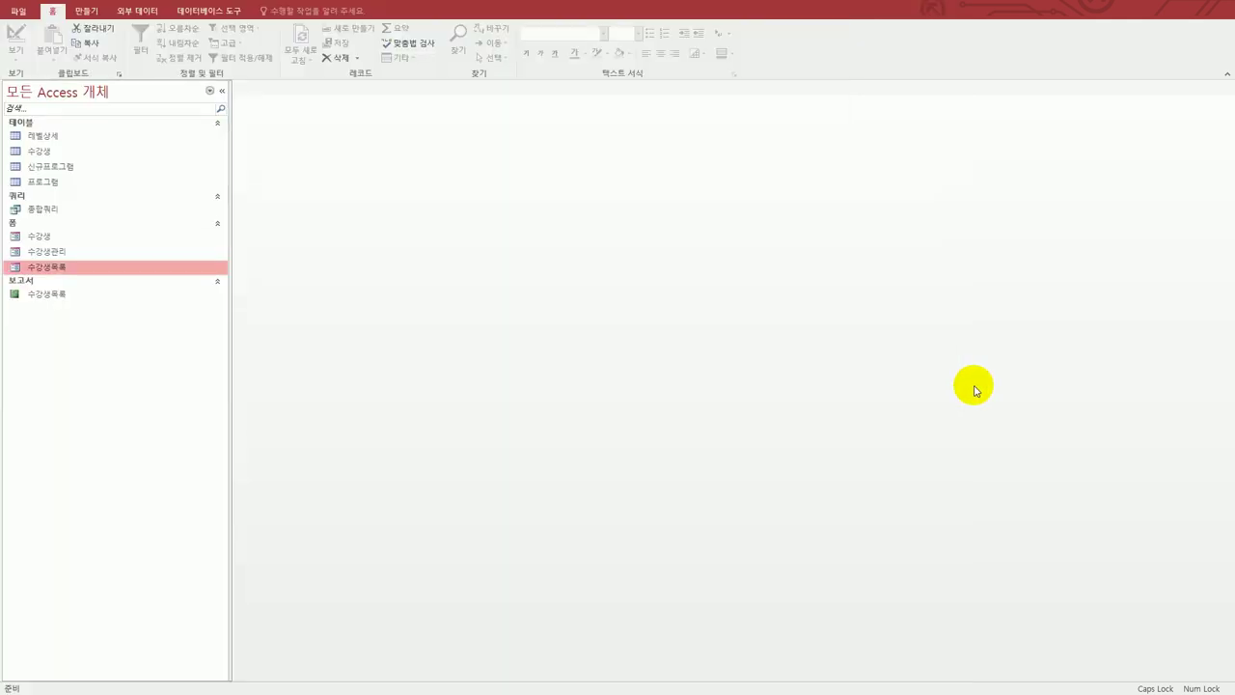
{"action": "right_click", "coordinate": [121, 267]}
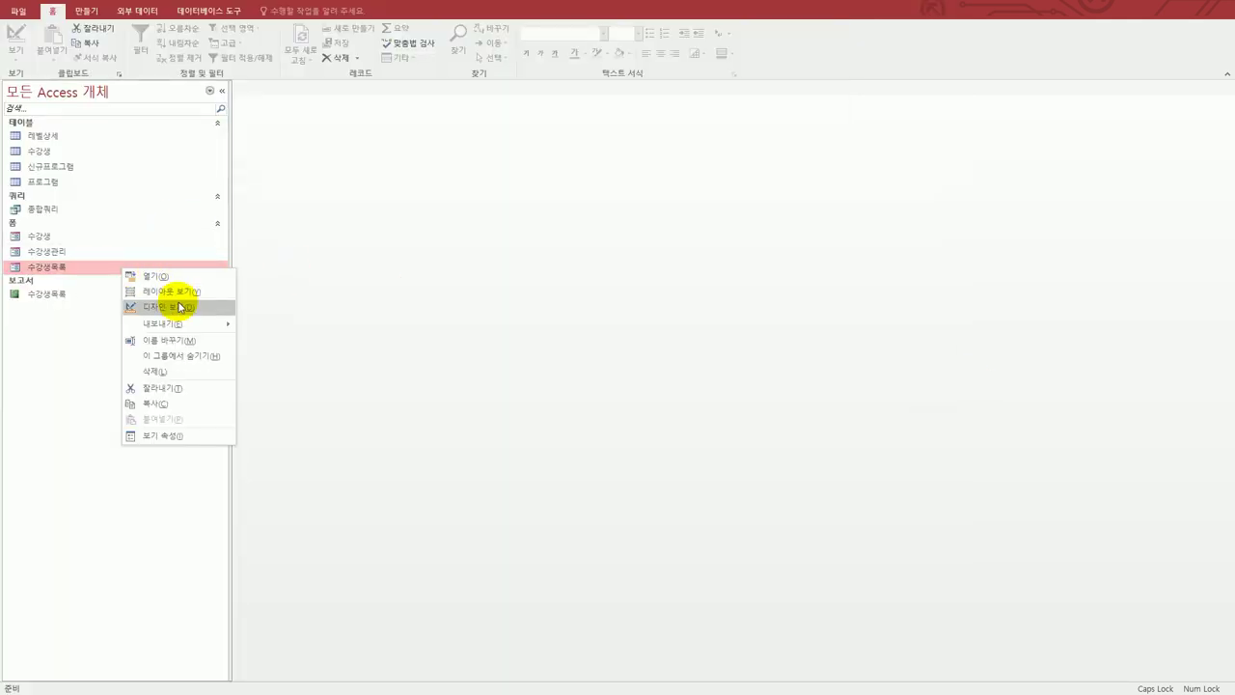
{"action": "left_click", "coordinate": [179, 307]}
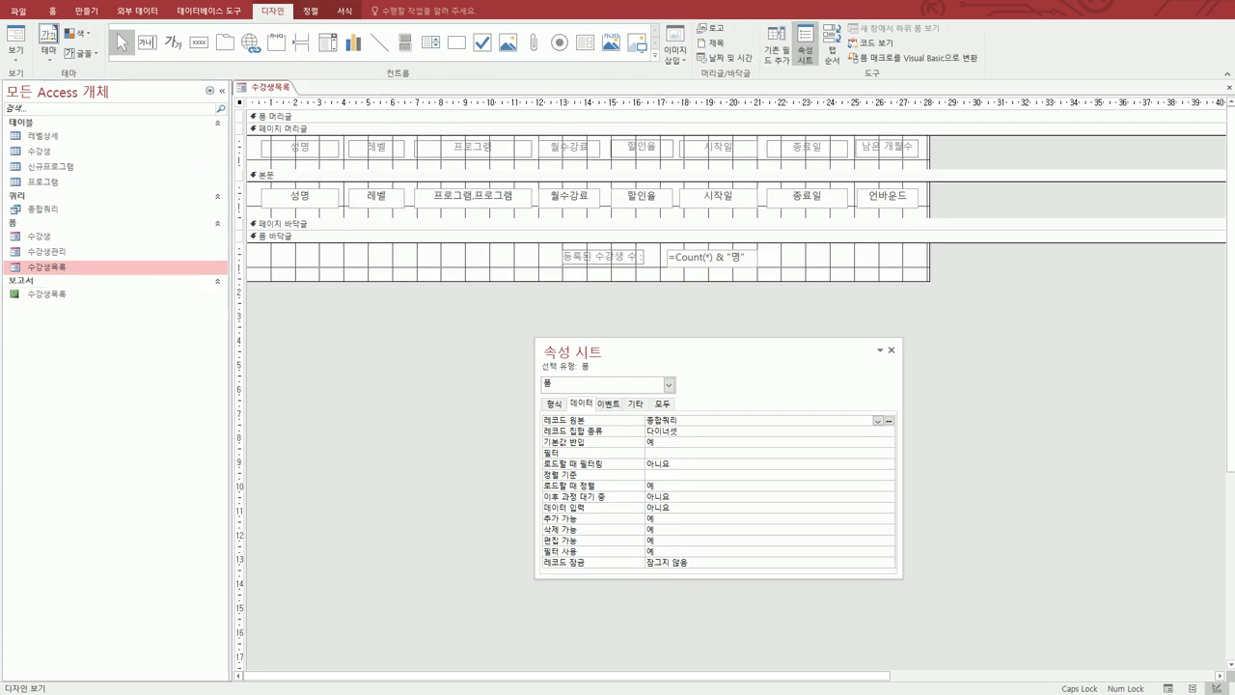
{"action": "key", "text": "alt+Tab"}
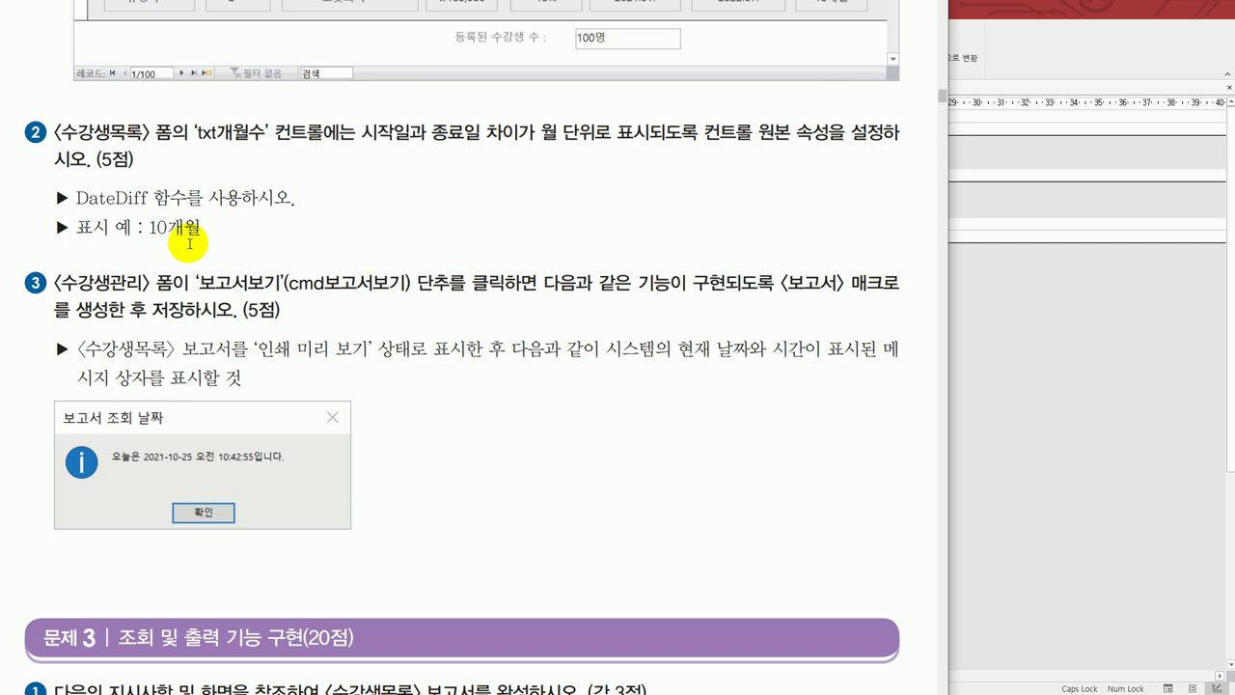
{"action": "left_click", "coordinate": [1096, 386]}
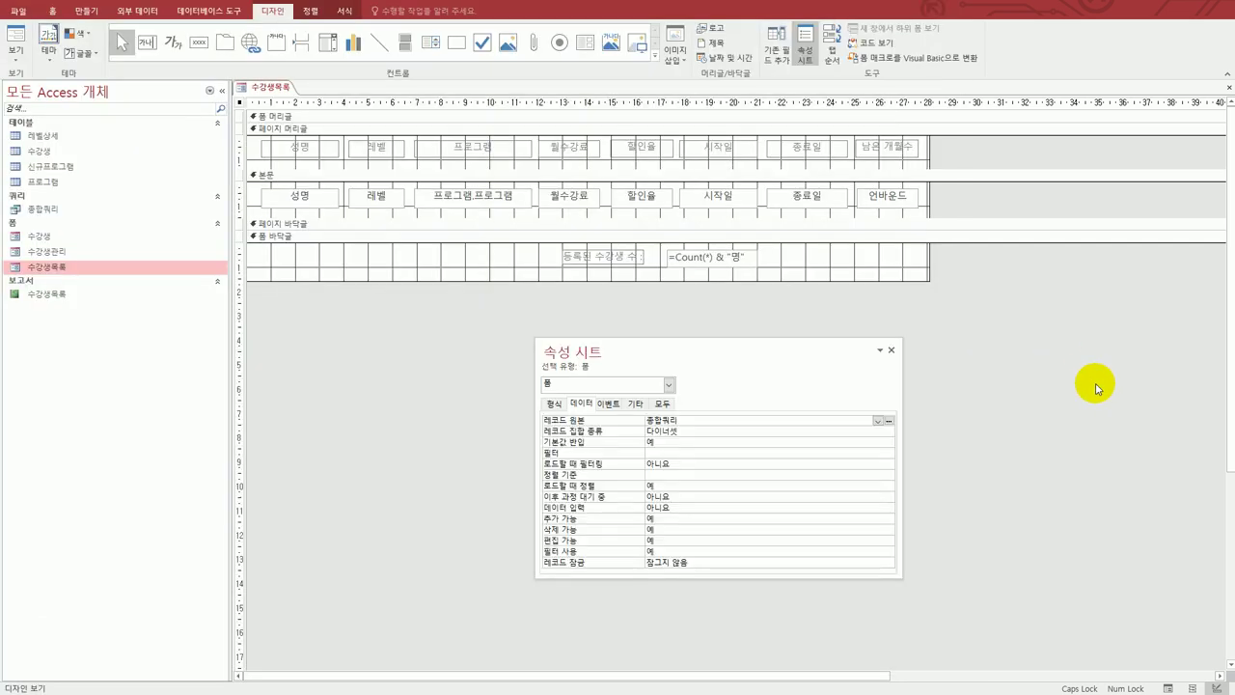
Start the control source expression of txt개월수 in the detail section with =DATEDIFF("M",
{"action": "left_click", "coordinate": [878, 207]}
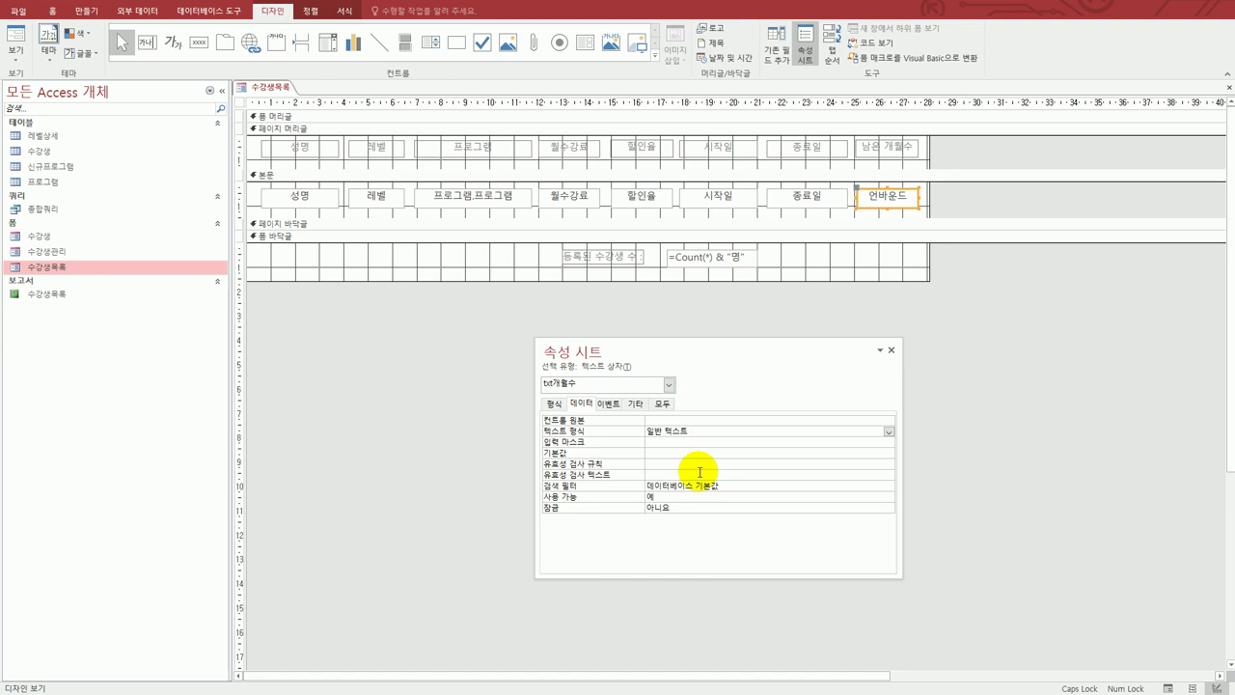
{"action": "left_click", "coordinate": [673, 421]}
{"action": "type", "text": "="}
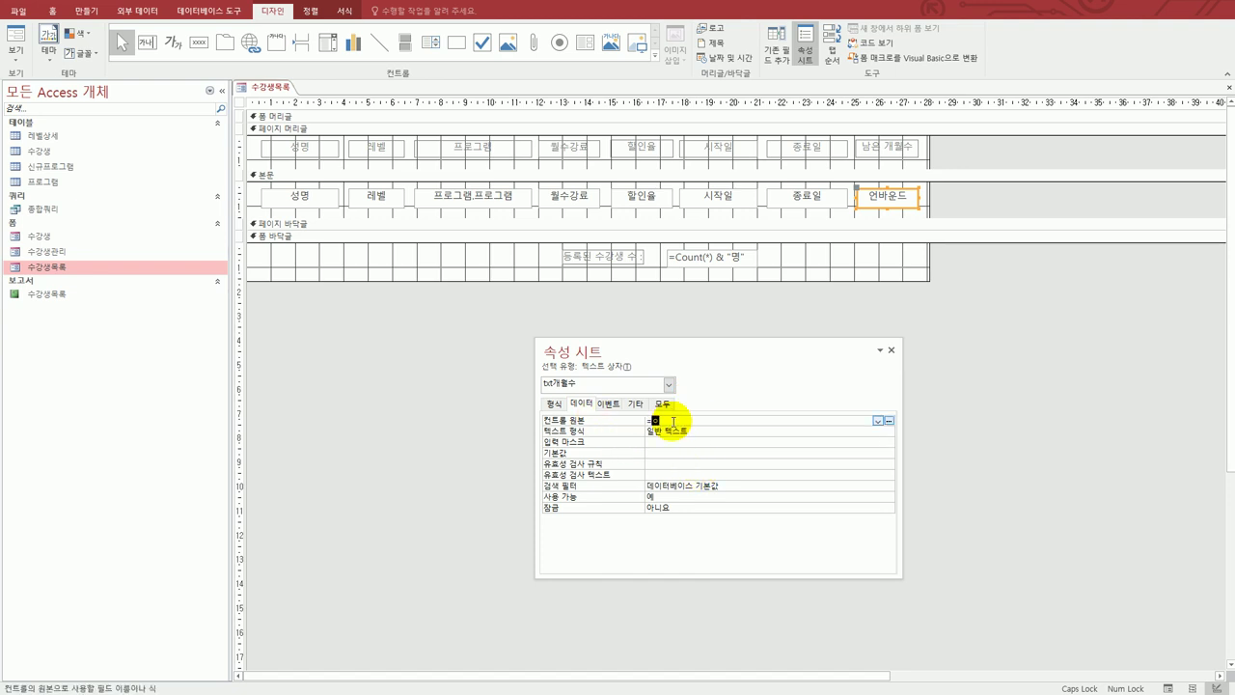
{"action": "type", "text": "DATEDIFF("}
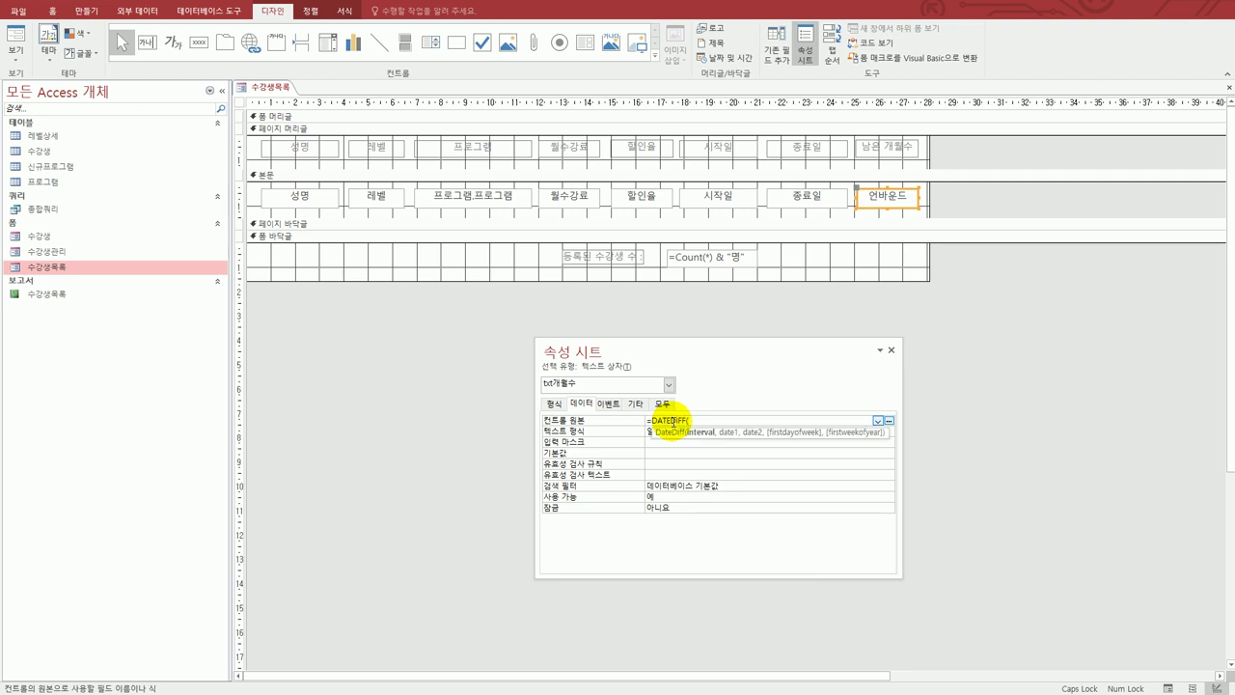
{"action": "type", "text": "\"M\","}
Open the txt개월수 expression in the zoom editor (확대/축소) and set its font size to 18
{"action": "key", "text": "shift+F2"}
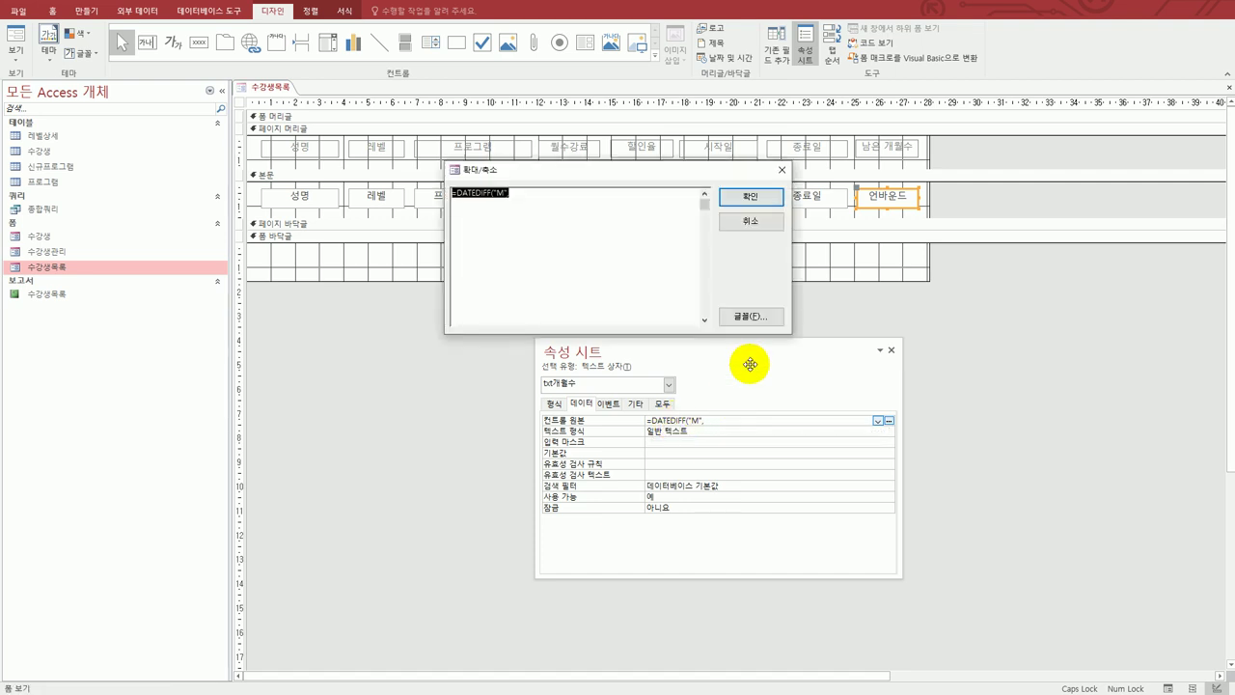
{"action": "left_click", "coordinate": [741, 316]}
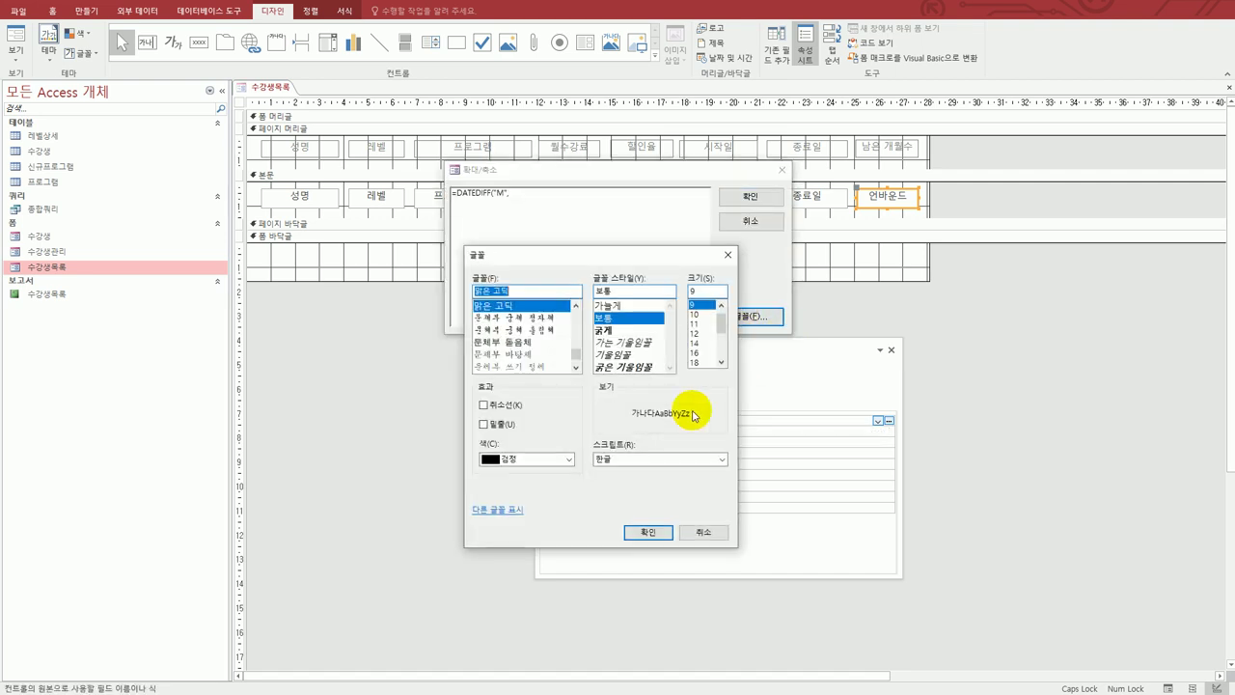
{"action": "left_click", "coordinate": [702, 362]}
{"action": "left_click", "coordinate": [647, 530]}
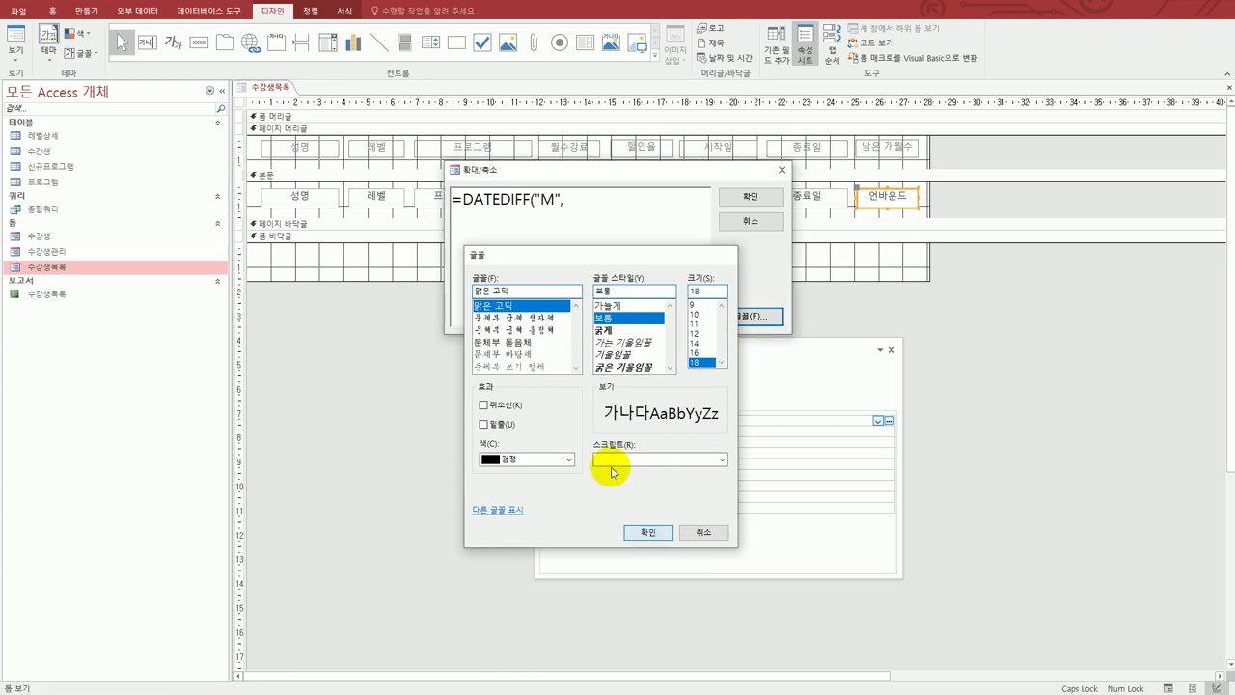
Complete the txt개월수 expression as =DATEDIFF("M",[시작일],[종료일])&"개월" and display the form in form view
{"action": "left_click", "coordinate": [589, 206]}
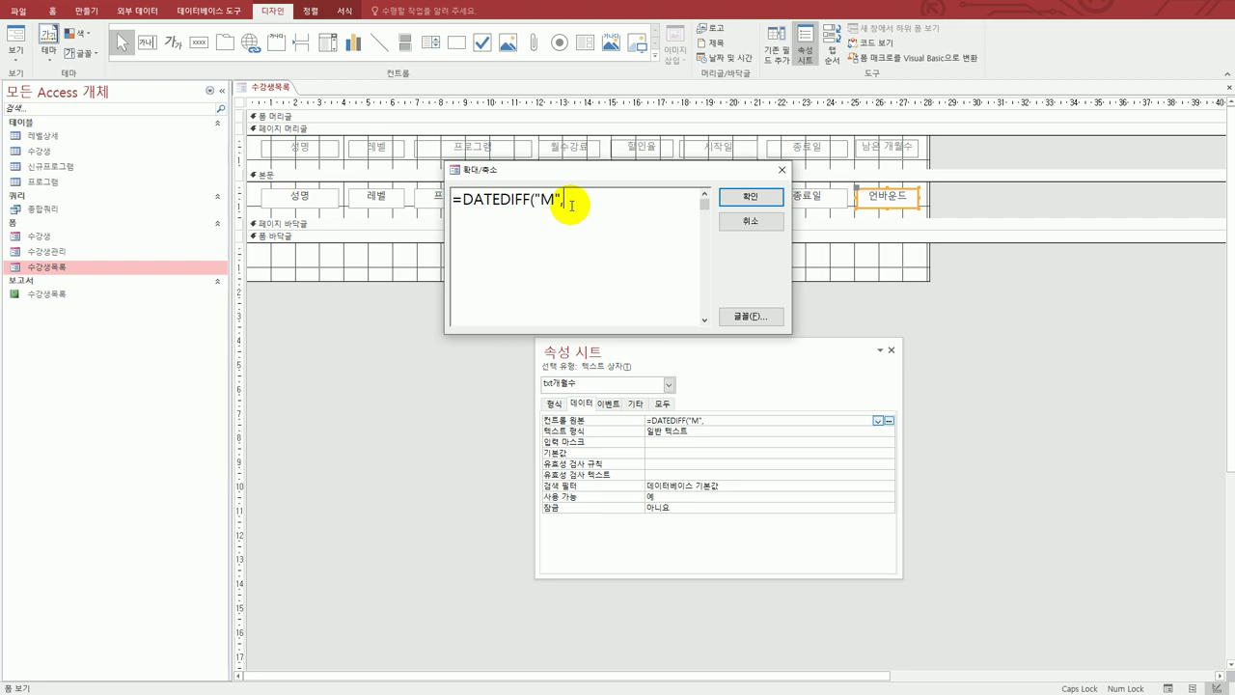
{"action": "type", "text": "[시작일],[ㅈ종료일])"}
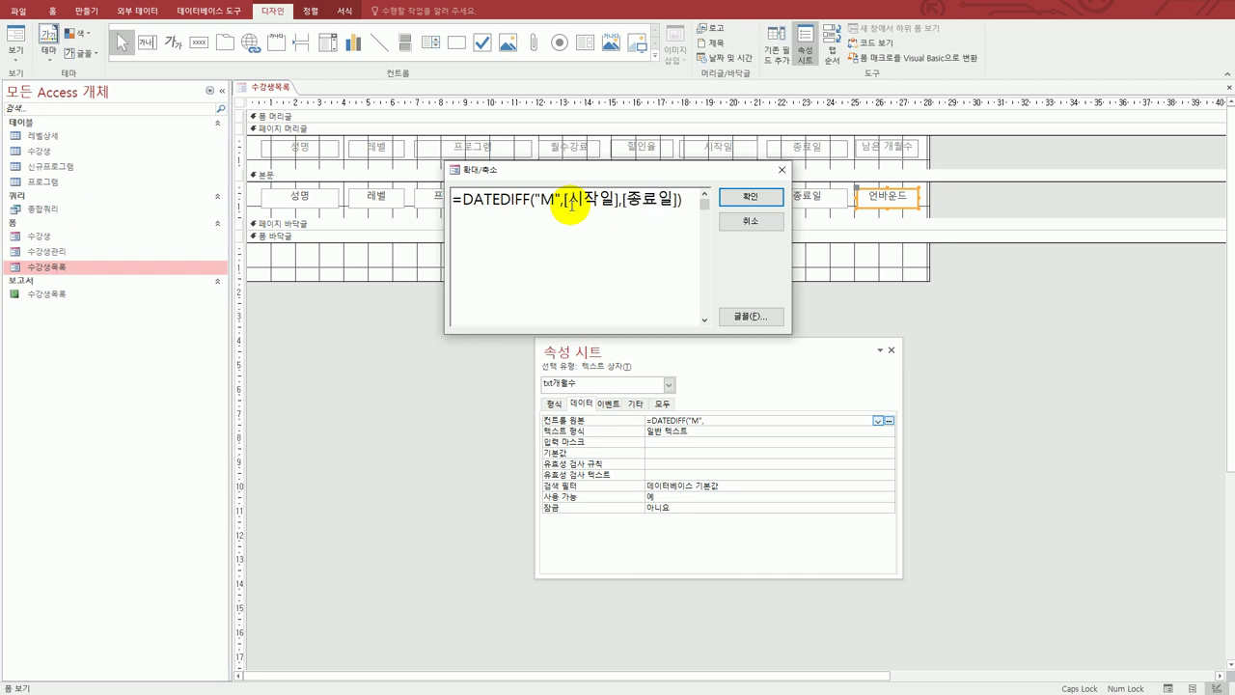
{"action": "type", "text": "&\"RODN"}
{"action": "key", "text": "BackSpace"}
{"action": "key", "text": "BackSpace"}
{"action": "key", "text": "BackSpace"}
{"action": "key", "text": "BackSpace"}
{"action": "type", "text": "개우"}
{"action": "key", "text": "BackSpace"}
{"action": "key", "text": "BackSpace"}
{"action": "type", "text": "개우월\""}
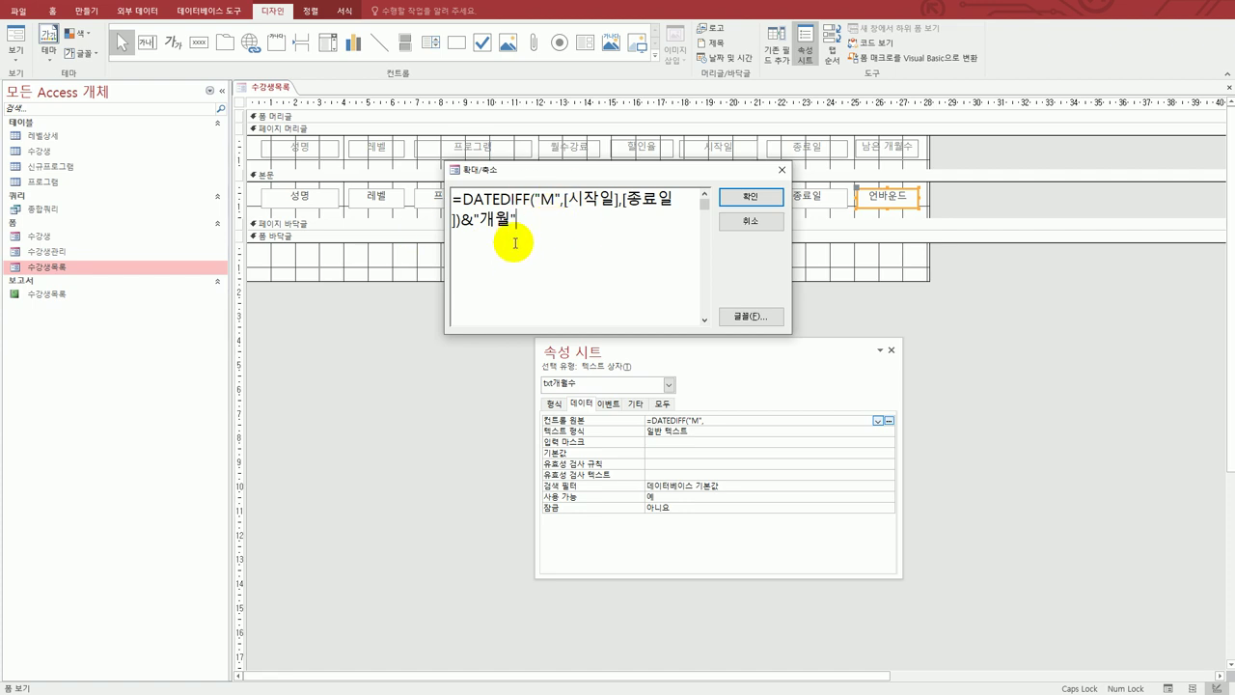
{"action": "left_click", "coordinate": [755, 204]}
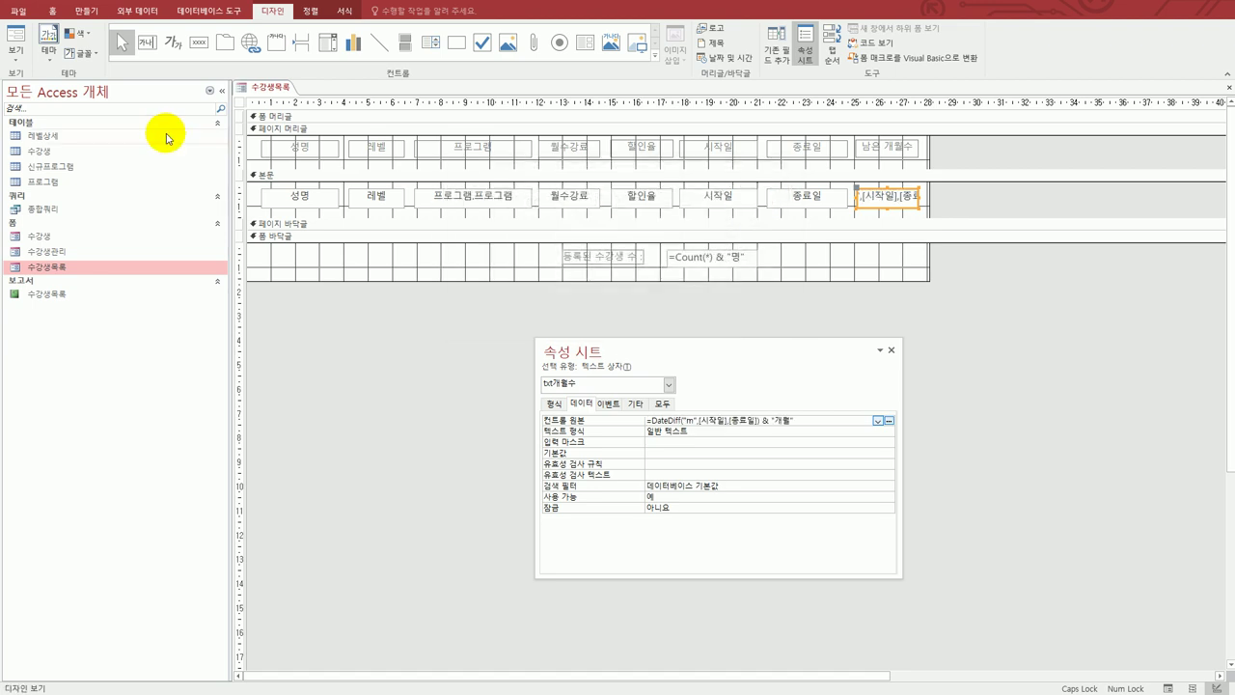
{"action": "left_click", "coordinate": [18, 41]}
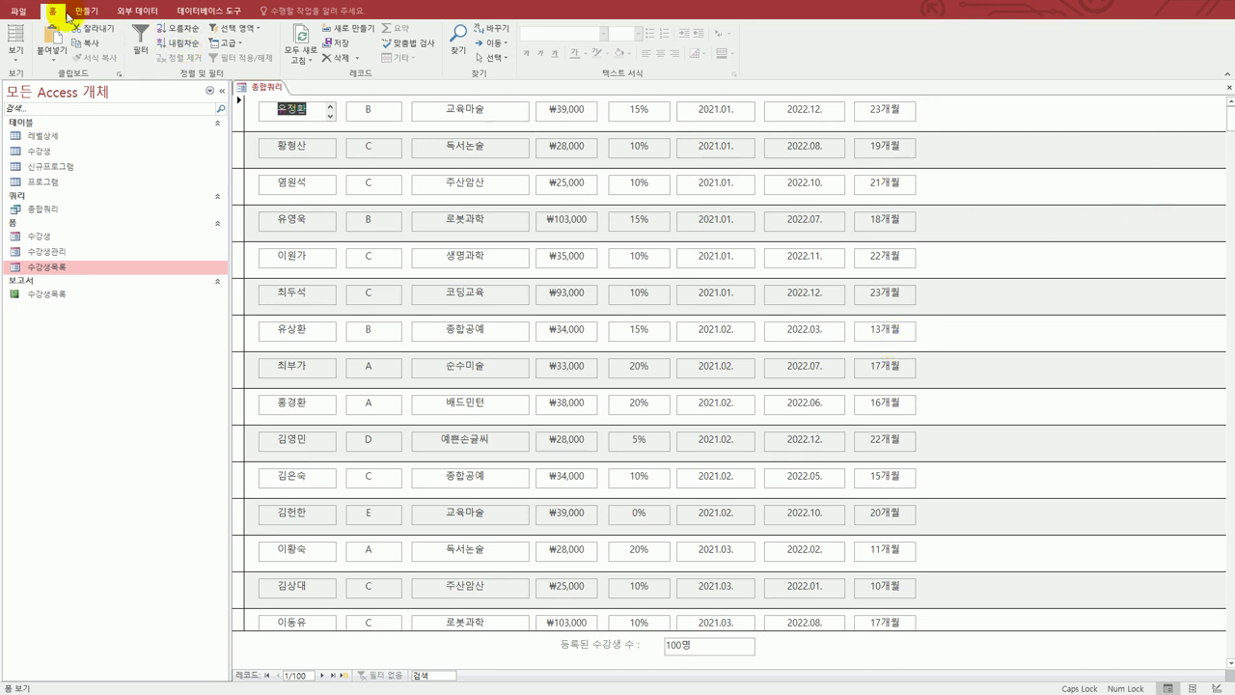
Close the 수강생목록 form and read the exam task for the 보고서 macro
{"action": "left_click", "coordinate": [1227, 87]}
{"action": "key", "text": "alt+Tab"}
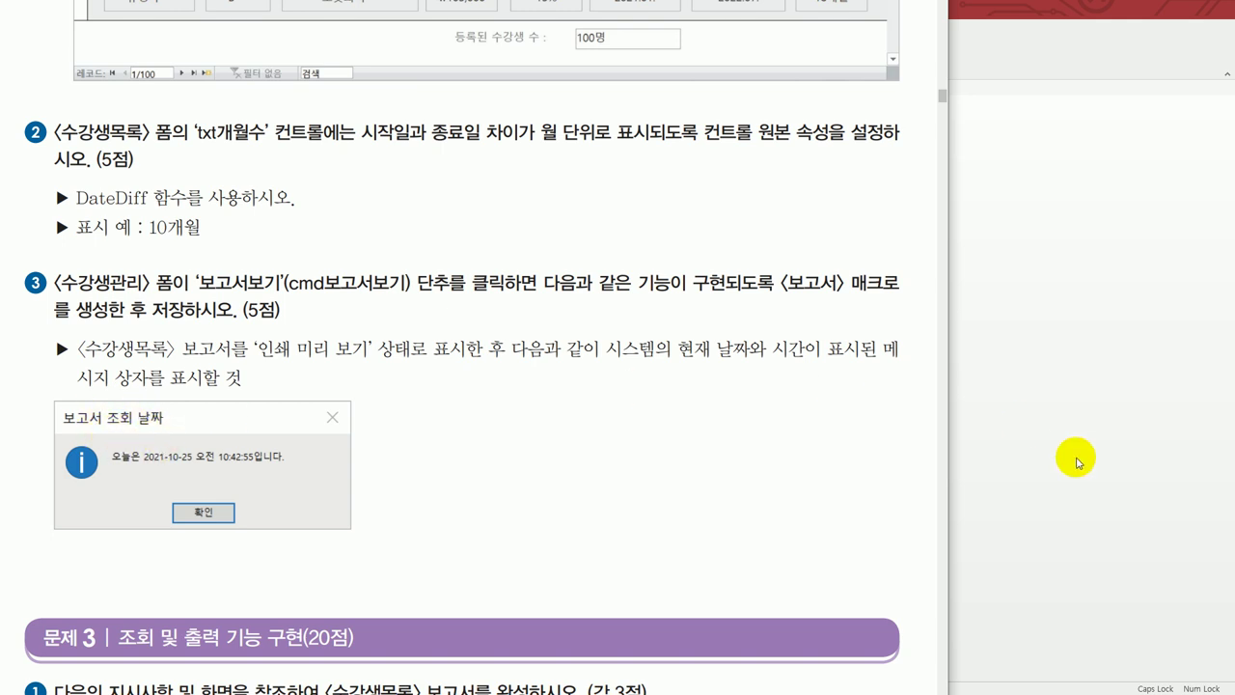
{"action": "left_click", "coordinate": [1078, 463]}
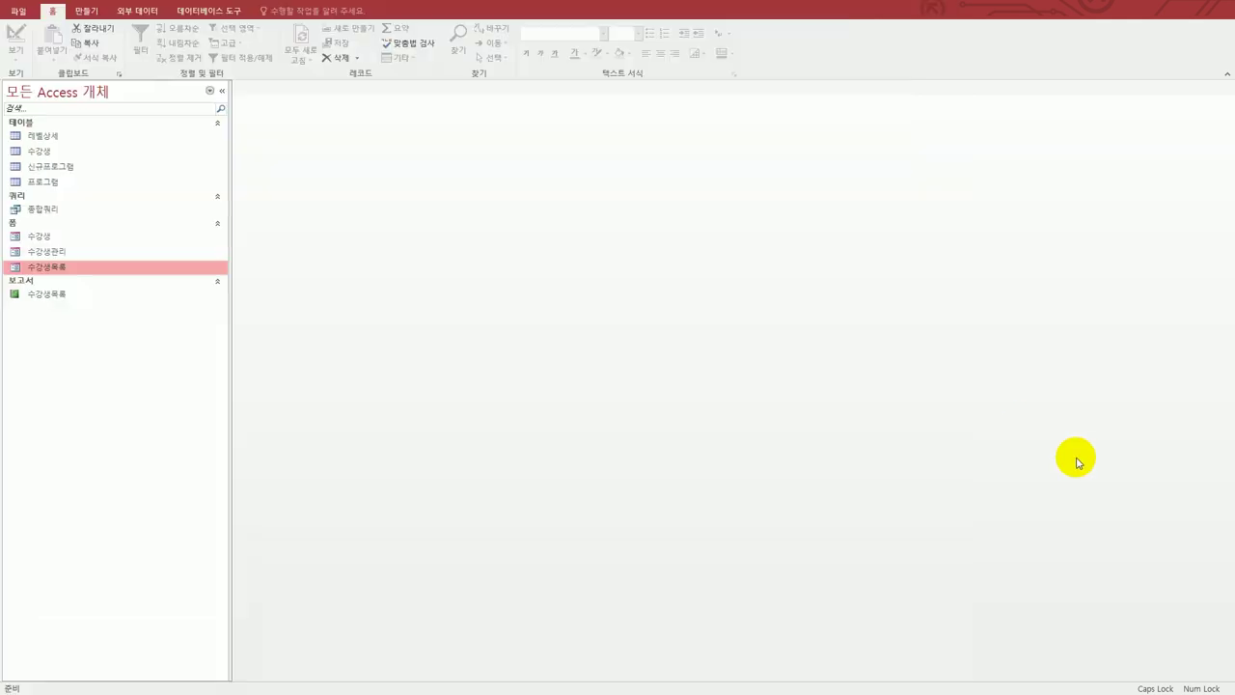
Create a new macro with an OpenReport action that opens the 수강생목록 report in 인쇄 미리 보기 view
{"action": "left_click", "coordinate": [89, 13]}
{"action": "left_click", "coordinate": [605, 46]}
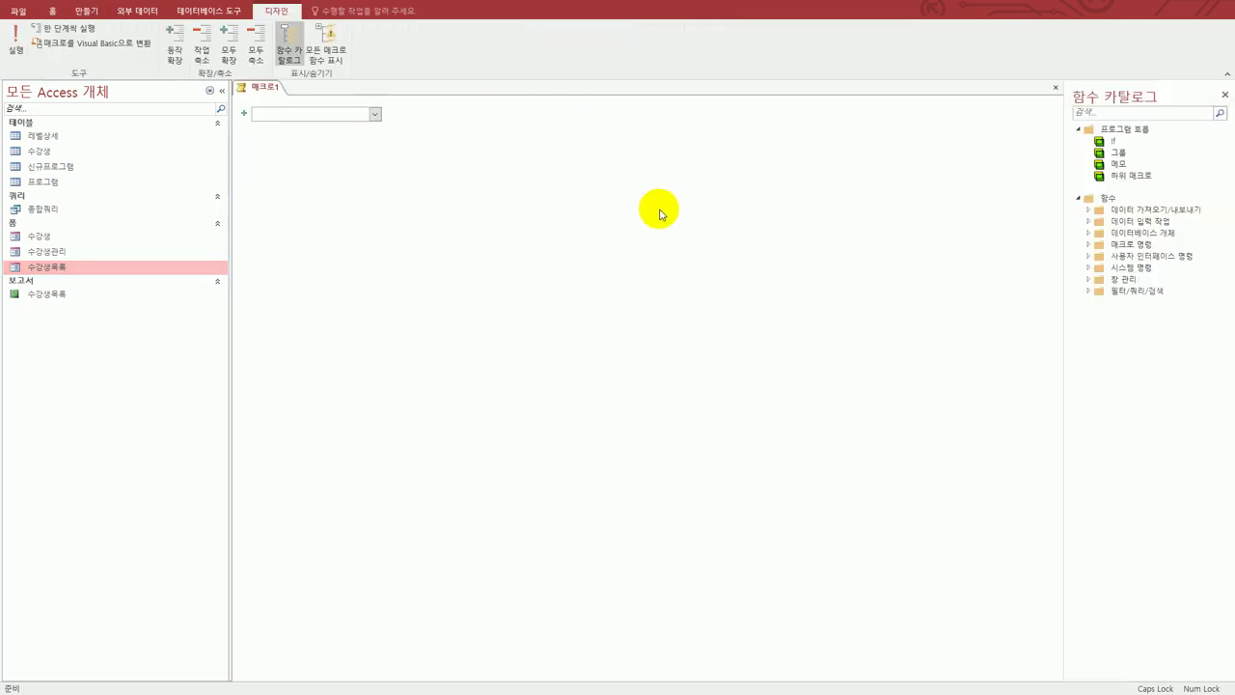
{"action": "left_click", "coordinate": [376, 114]}
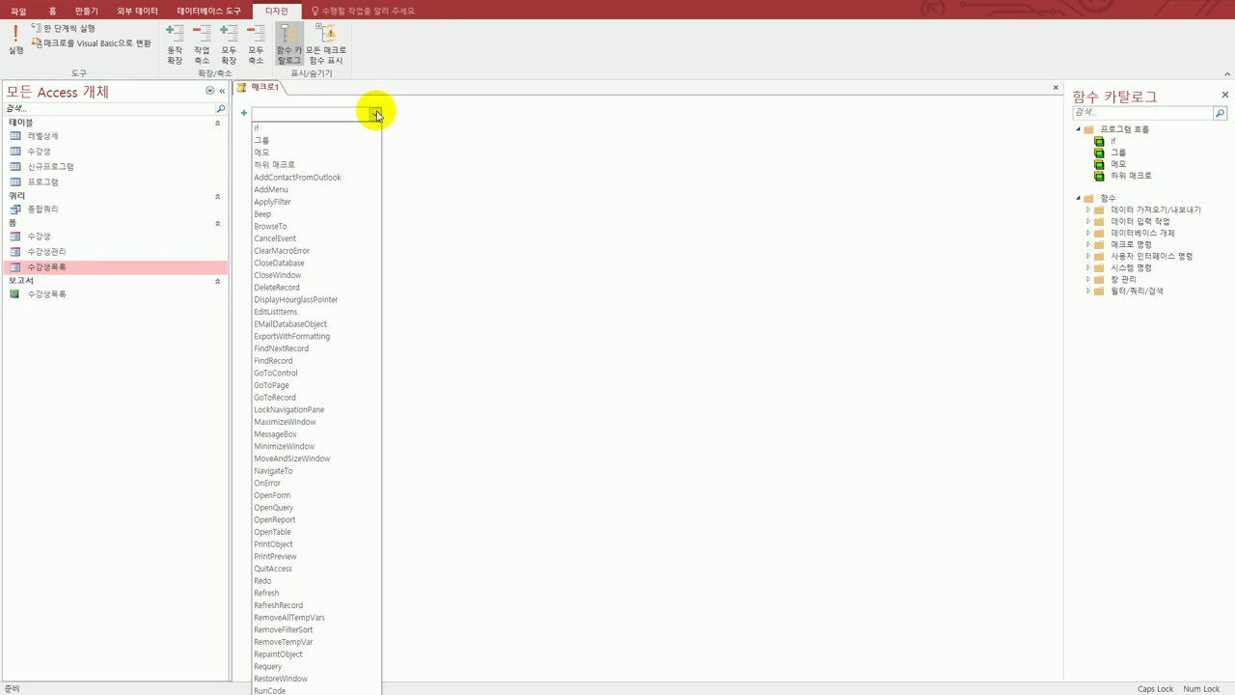
{"action": "left_click", "coordinate": [322, 520]}
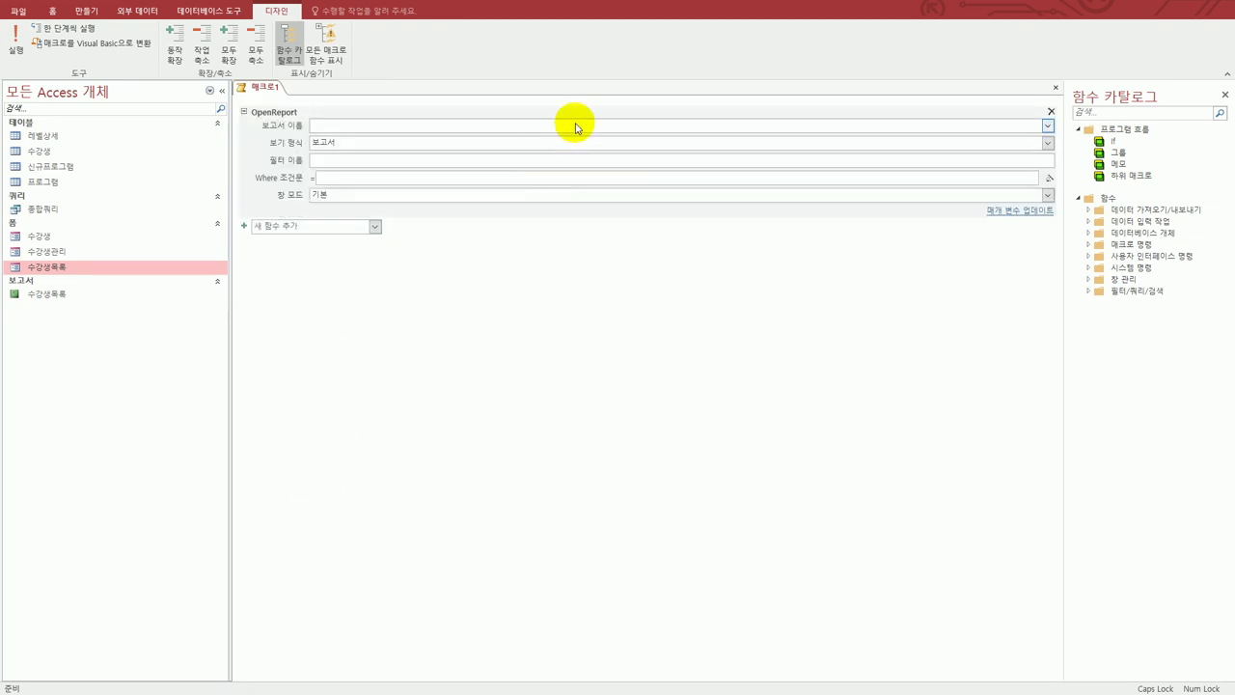
{"action": "left_click", "coordinate": [1047, 126]}
{"action": "left_click", "coordinate": [1023, 140]}
{"action": "left_click", "coordinate": [1046, 143]}
{"action": "left_click", "coordinate": [985, 182]}
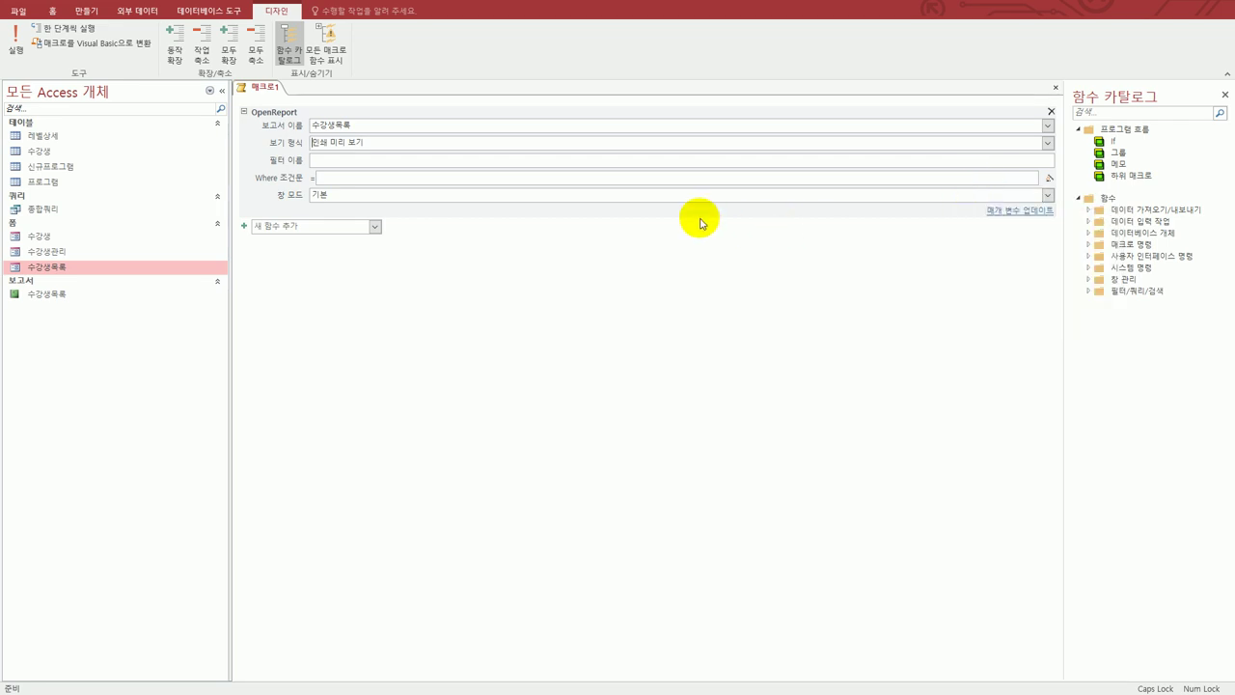
Add a MessageBox action to the macro with the message ="오늘은 " & NOW() & "입니다."
{"action": "left_click", "coordinate": [375, 228]}
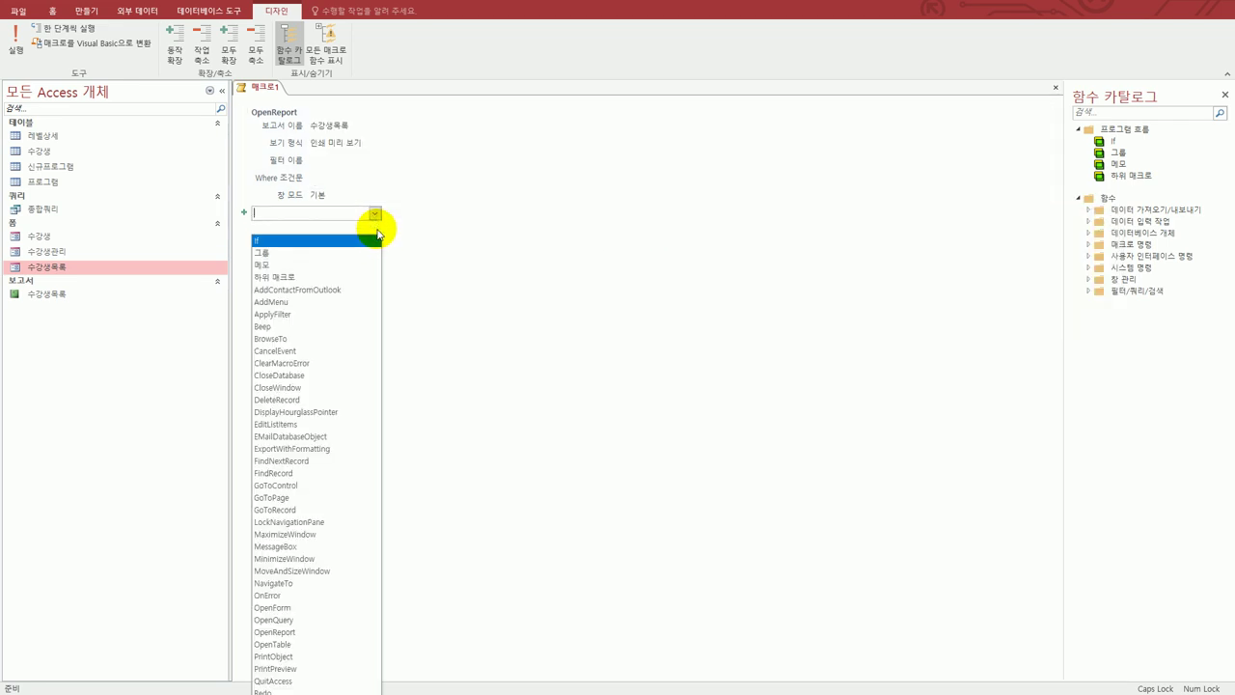
{"action": "left_click", "coordinate": [350, 546]}
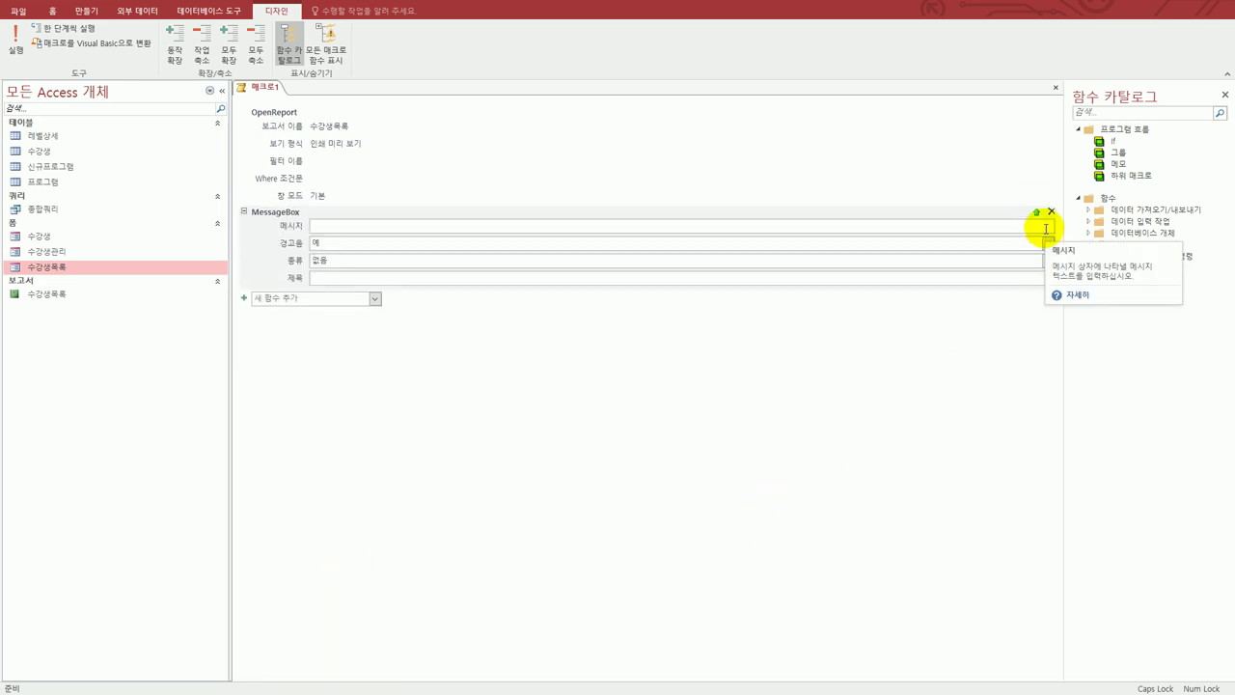
{"action": "type", "text": "ㅋ"}
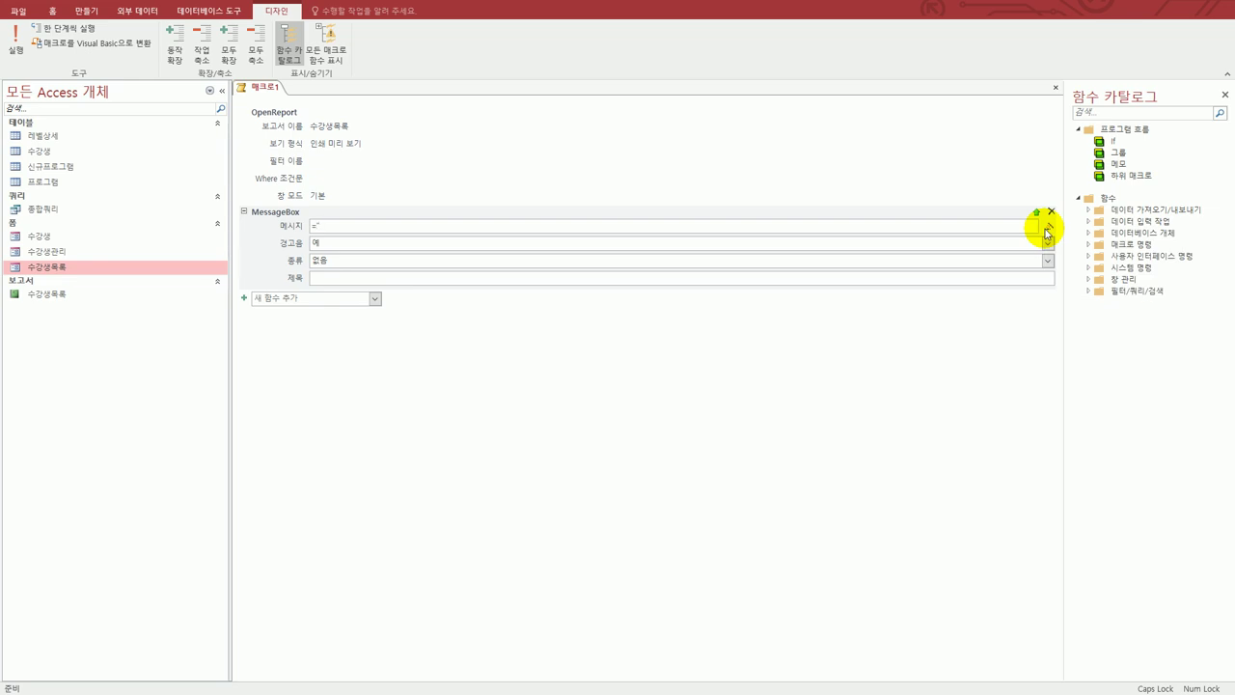
{"action": "key", "text": "BackSpace"}
{"action": "key", "text": "BackSpace"}
{"action": "type", "text": "오늘은 \" & NOW() & \""}
{"action": "key", "text": "BackSpace"}
{"action": "key", "text": "BackSpace"}
{"action": "key", "text": "BackSpace"}
{"action": "type", "text": "입니다."}
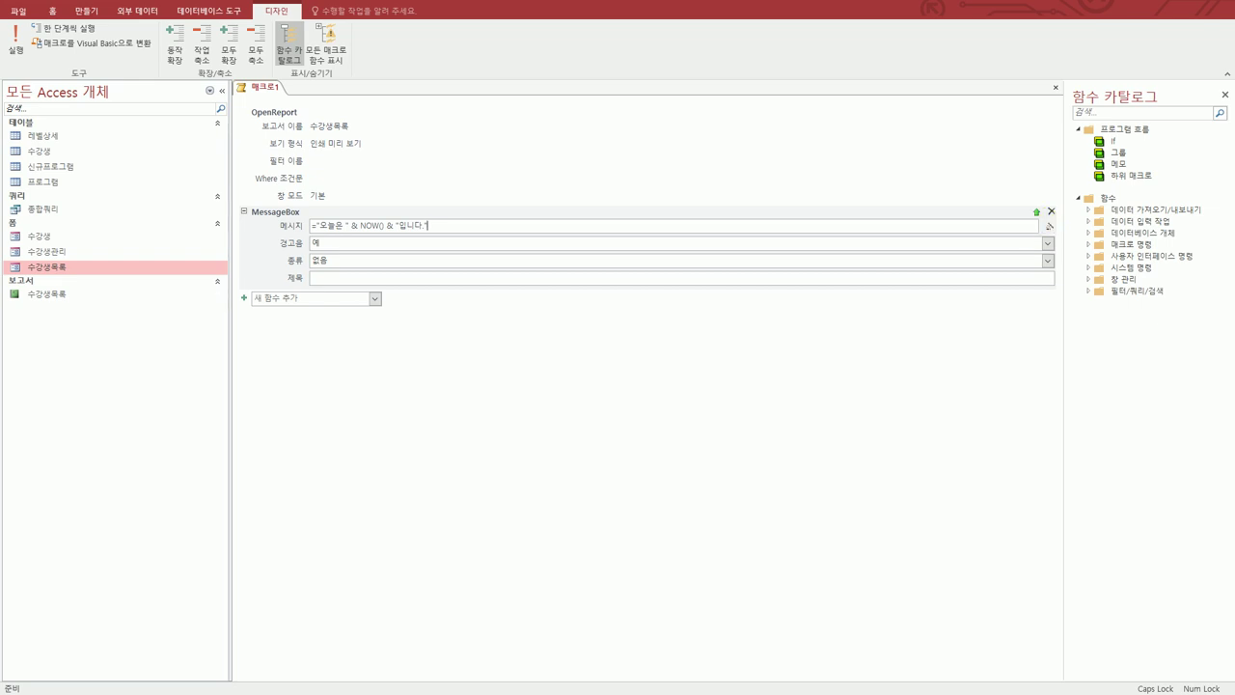
Set the MessageBox type to 정보 and its title to 보고서 조회 날짜, checking both against the exam sheet
{"action": "left_click", "coordinate": [1047, 261]}
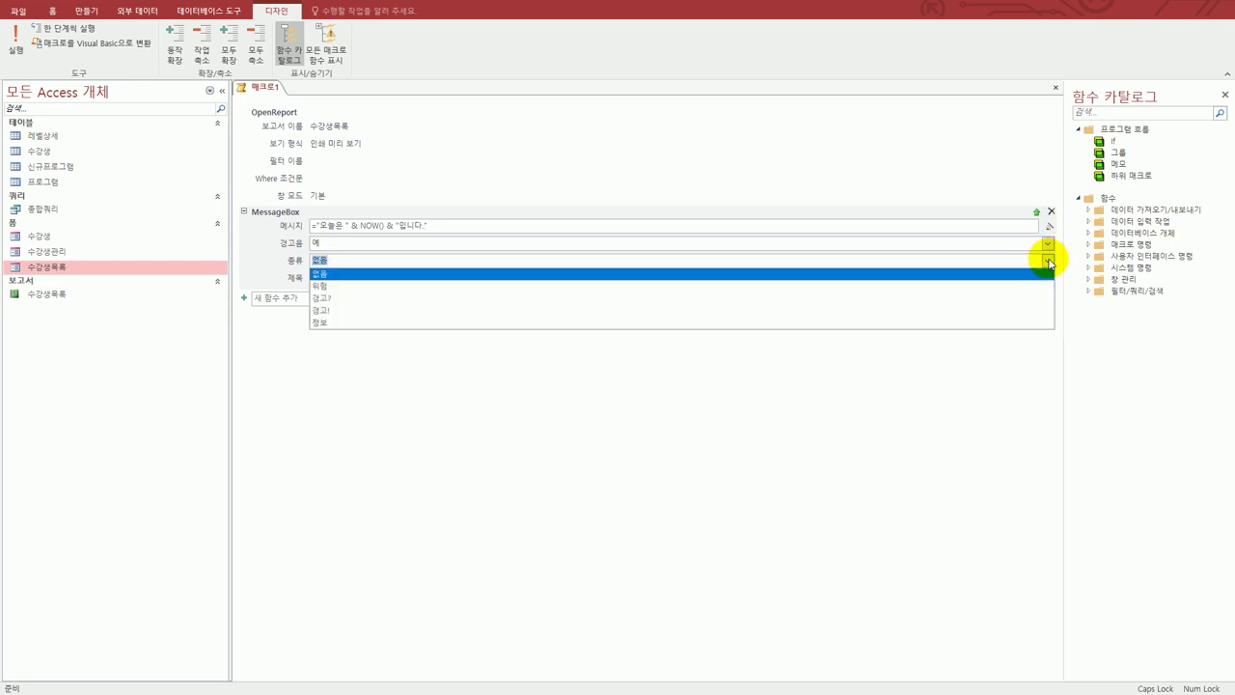
{"action": "left_click", "coordinate": [1014, 325]}
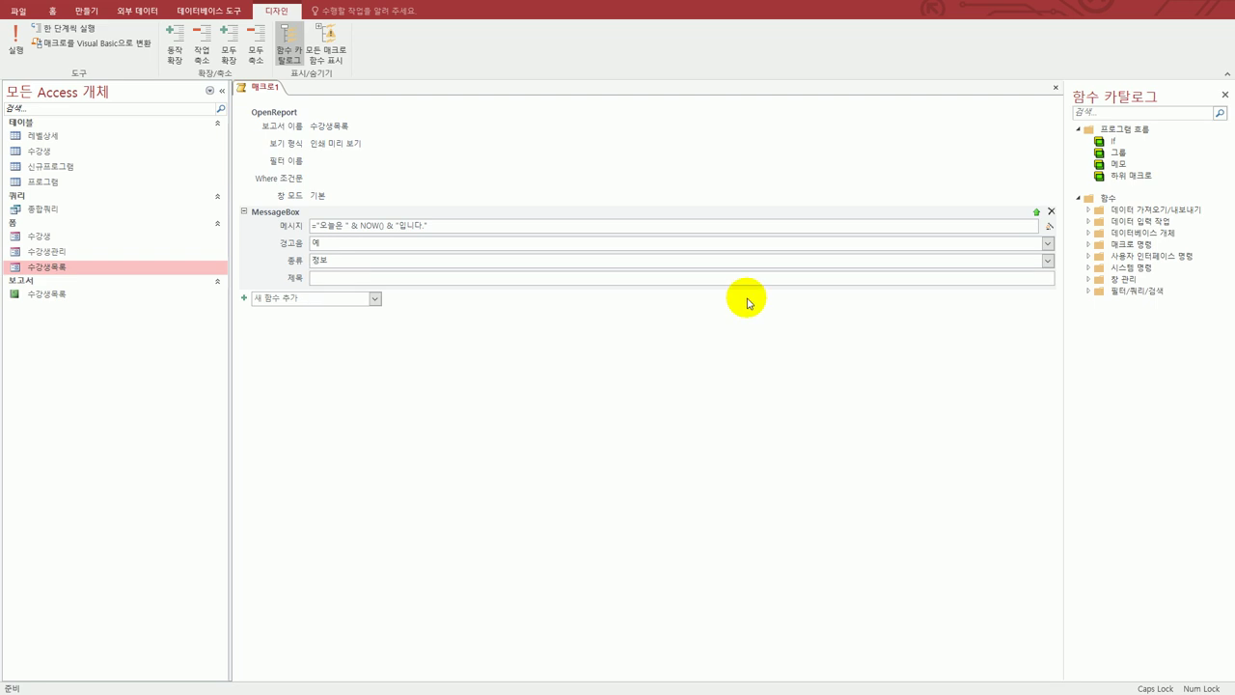
{"action": "key", "text": "alt+Tab"}
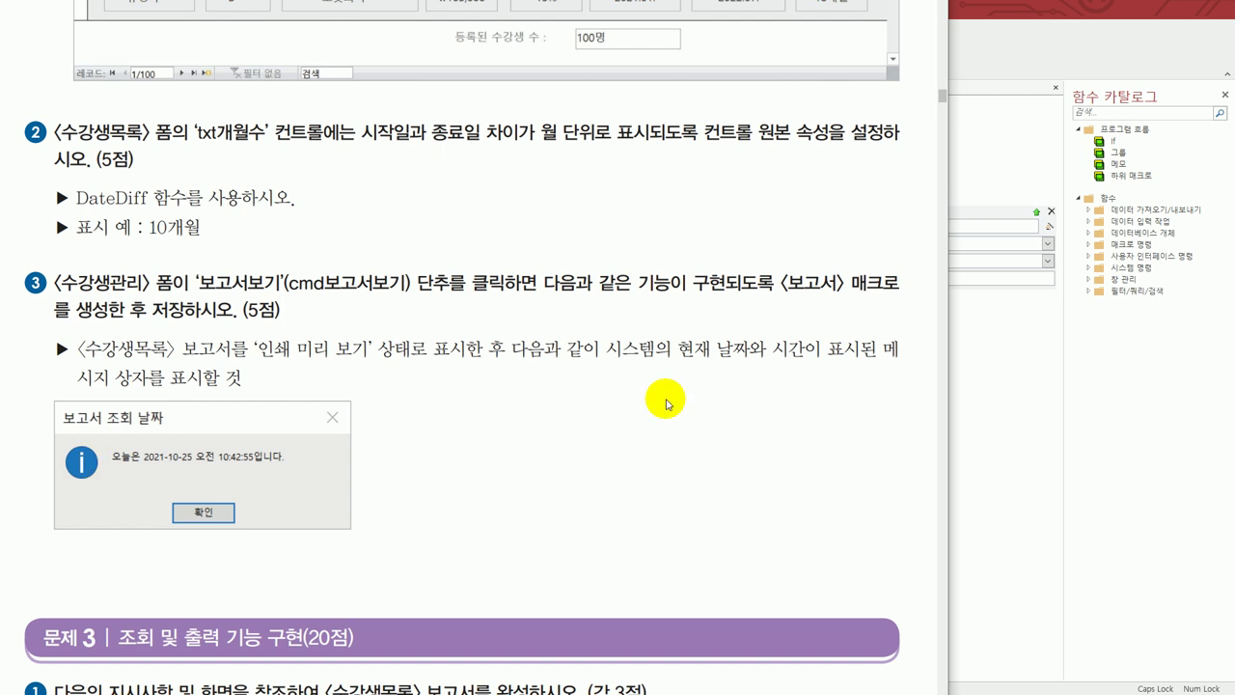
{"action": "left_click", "coordinate": [1014, 349]}
{"action": "left_click", "coordinate": [347, 259]}
{"action": "left_click", "coordinate": [326, 279]}
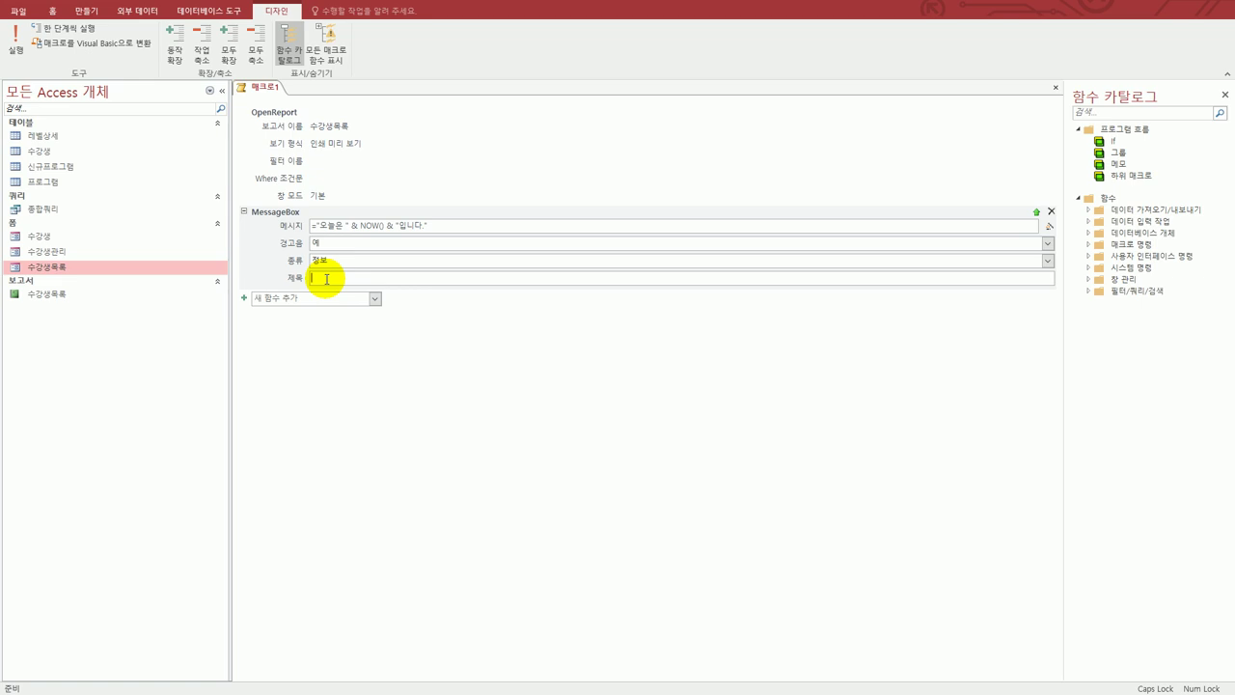
{"action": "type", "text": "보고서 조회 날"}
{"action": "key", "text": "BackSpace"}
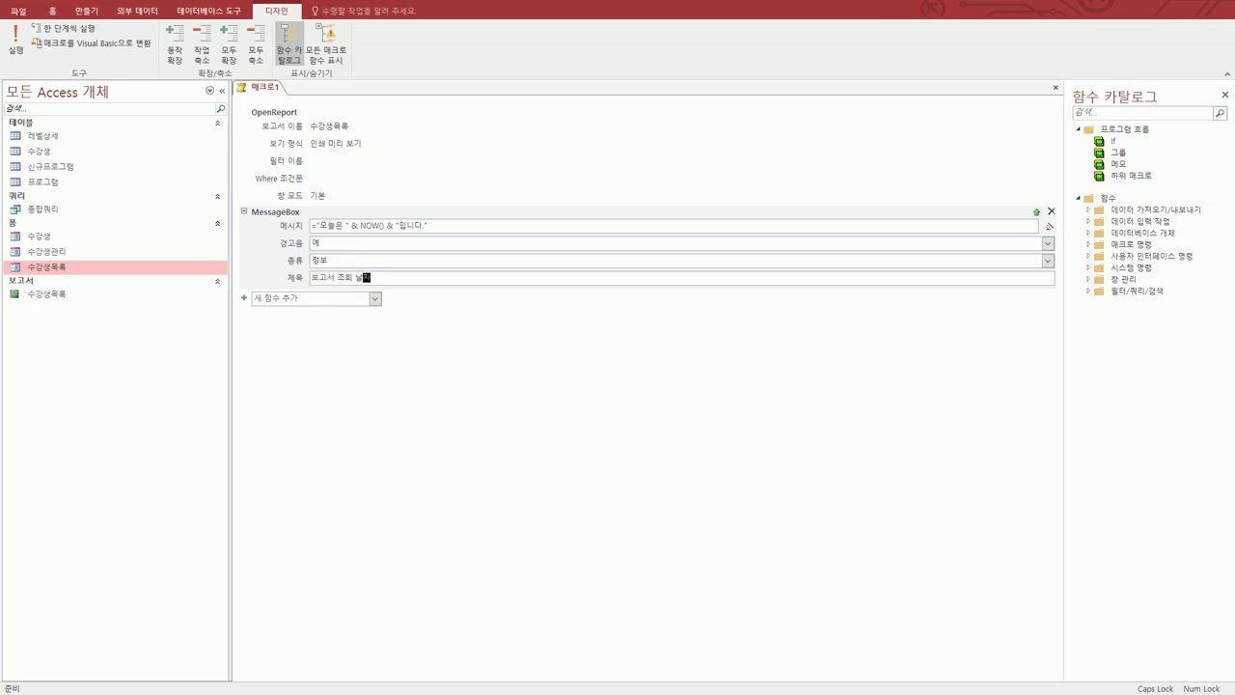
{"action": "key", "text": "alt+Tab"}
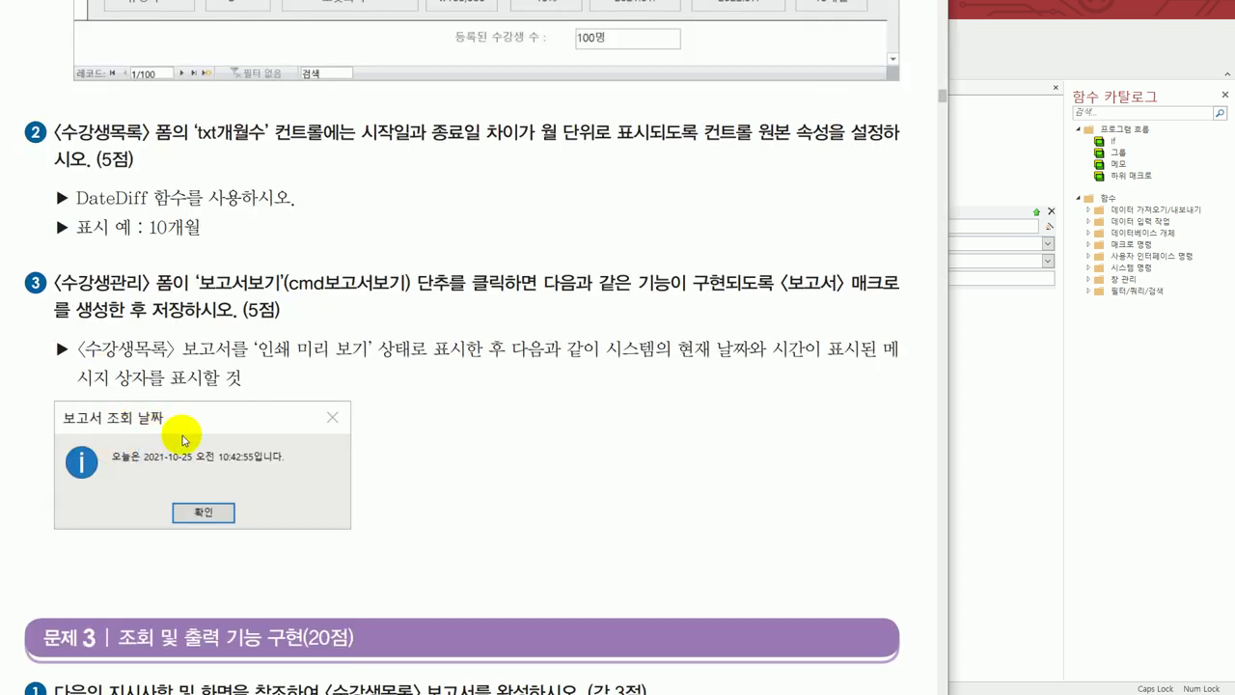
{"action": "key", "text": "alt+Tab"}
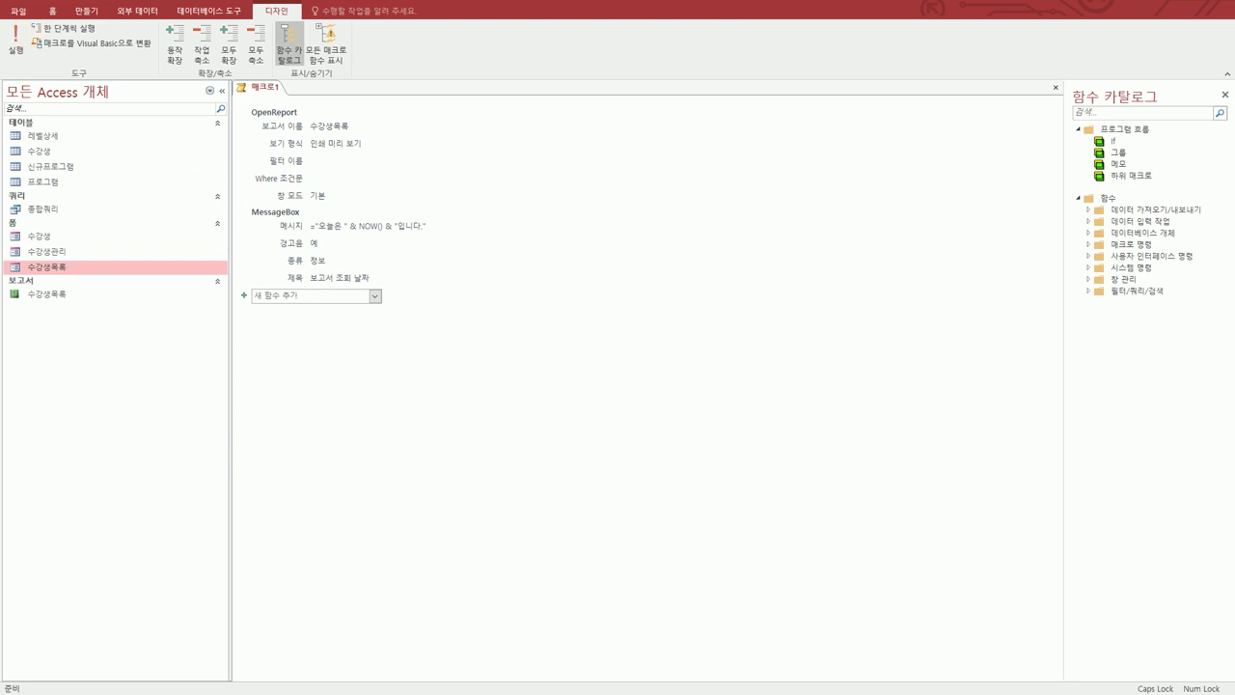
Save the macro under the name 보고서 and close it
{"action": "key", "text": "ctrl+s"}
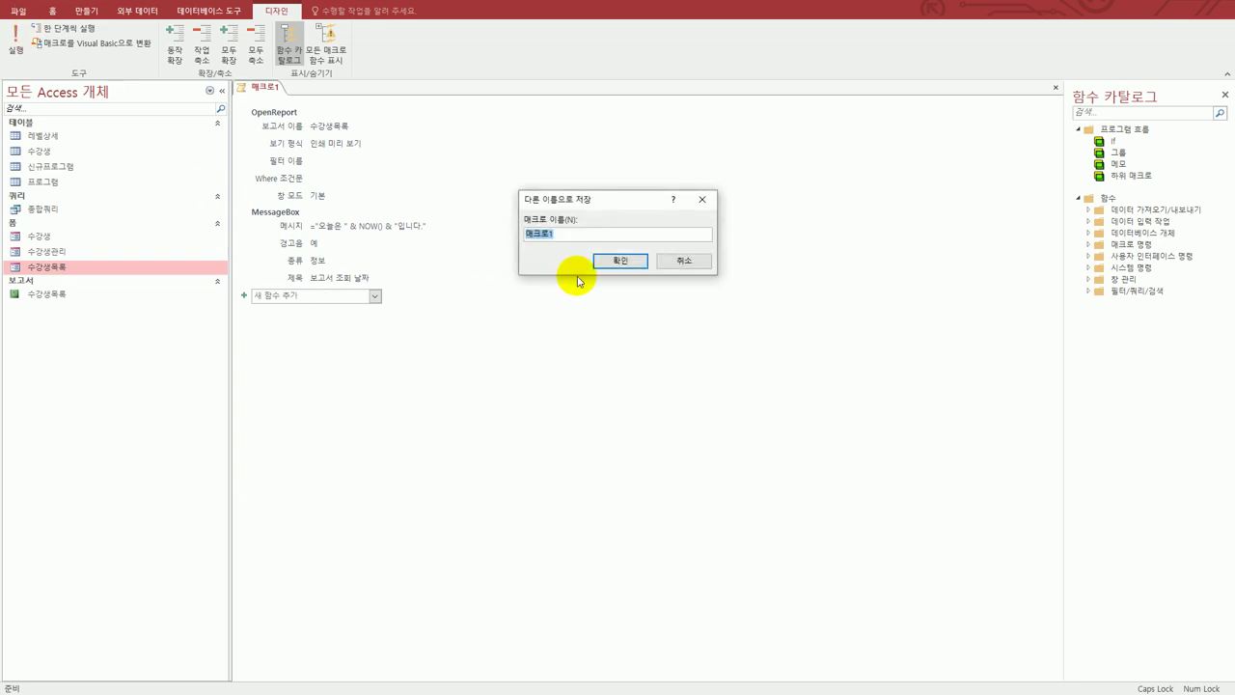
{"action": "type", "text": "보고서"}
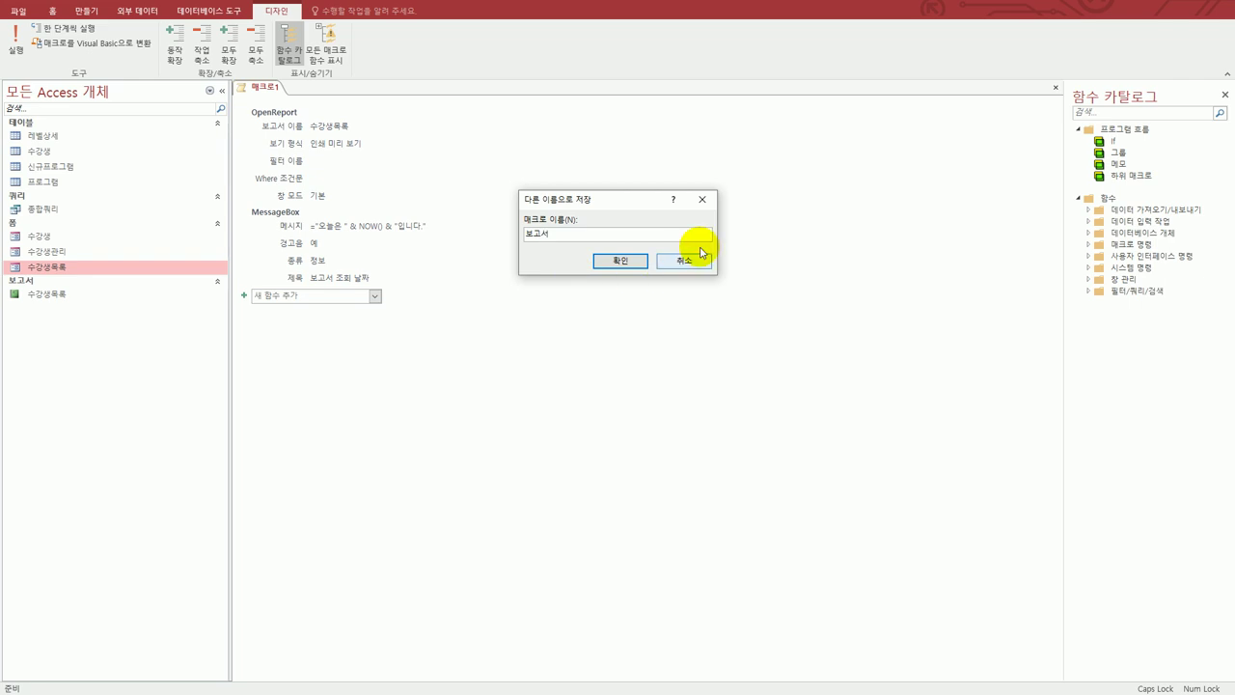
{"action": "left_click", "coordinate": [622, 261]}
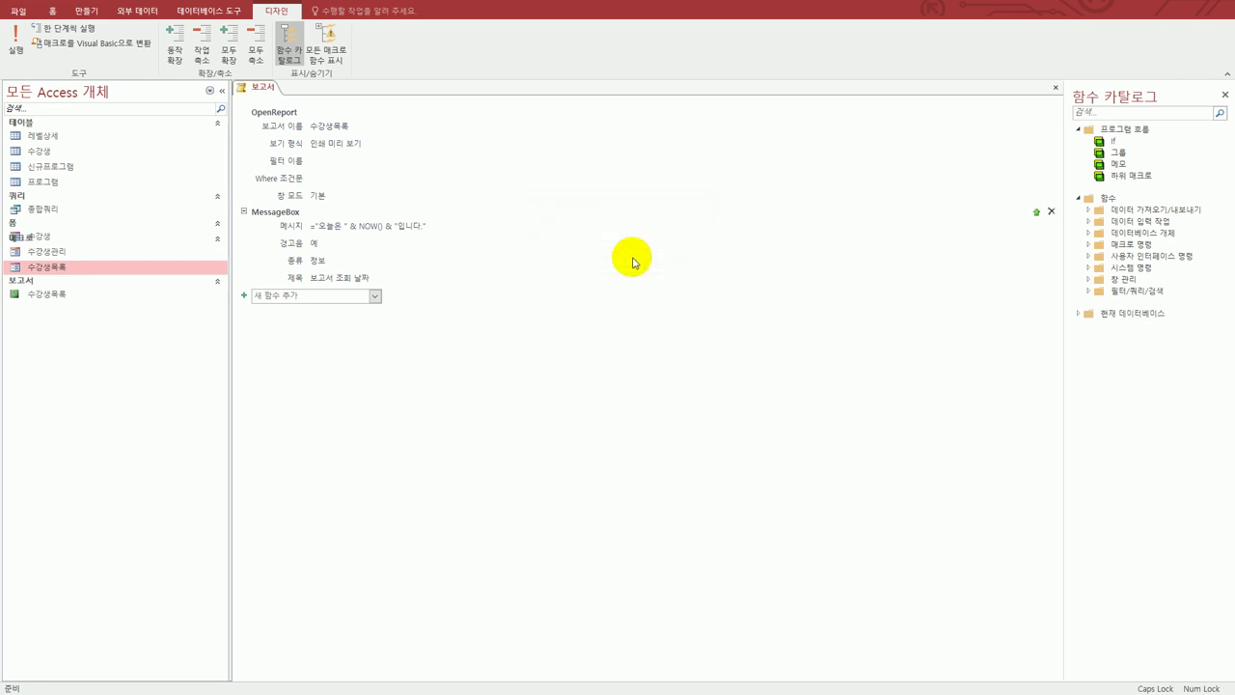
{"action": "left_click", "coordinate": [1055, 88]}
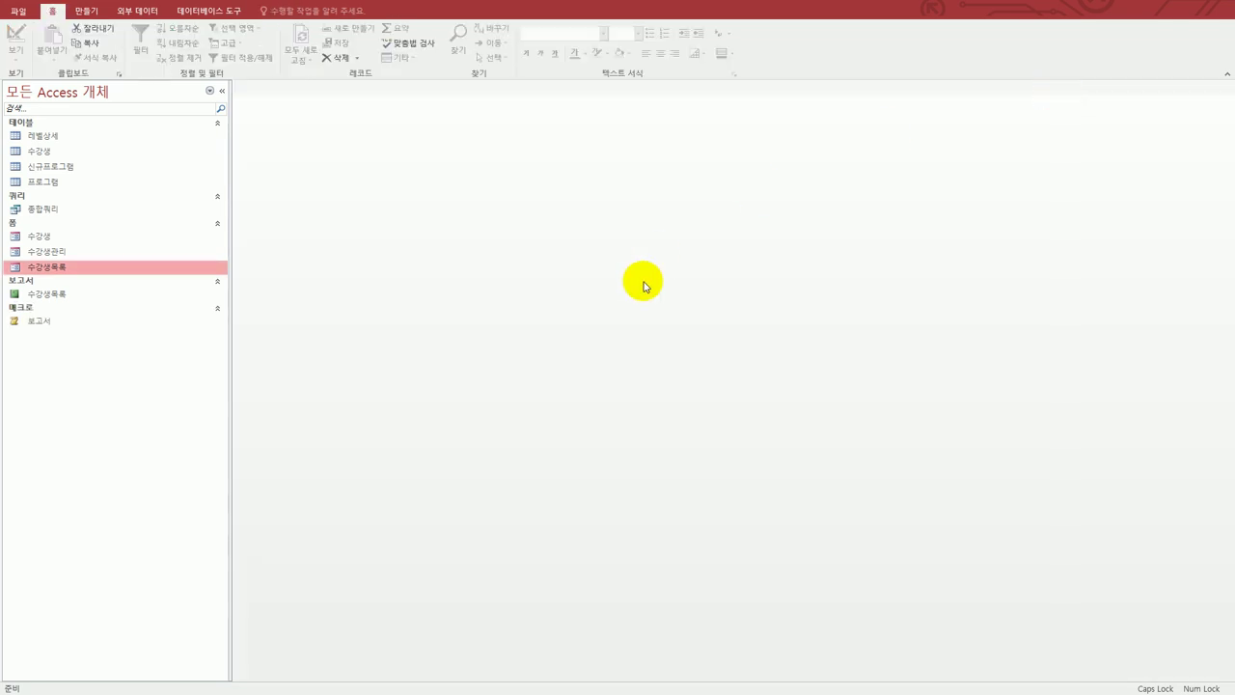
Open the 수강생관리 form in design view and assign the 보고서 macro to the On Click event of the 보고서보기 button
{"action": "left_click", "coordinate": [68, 254]}
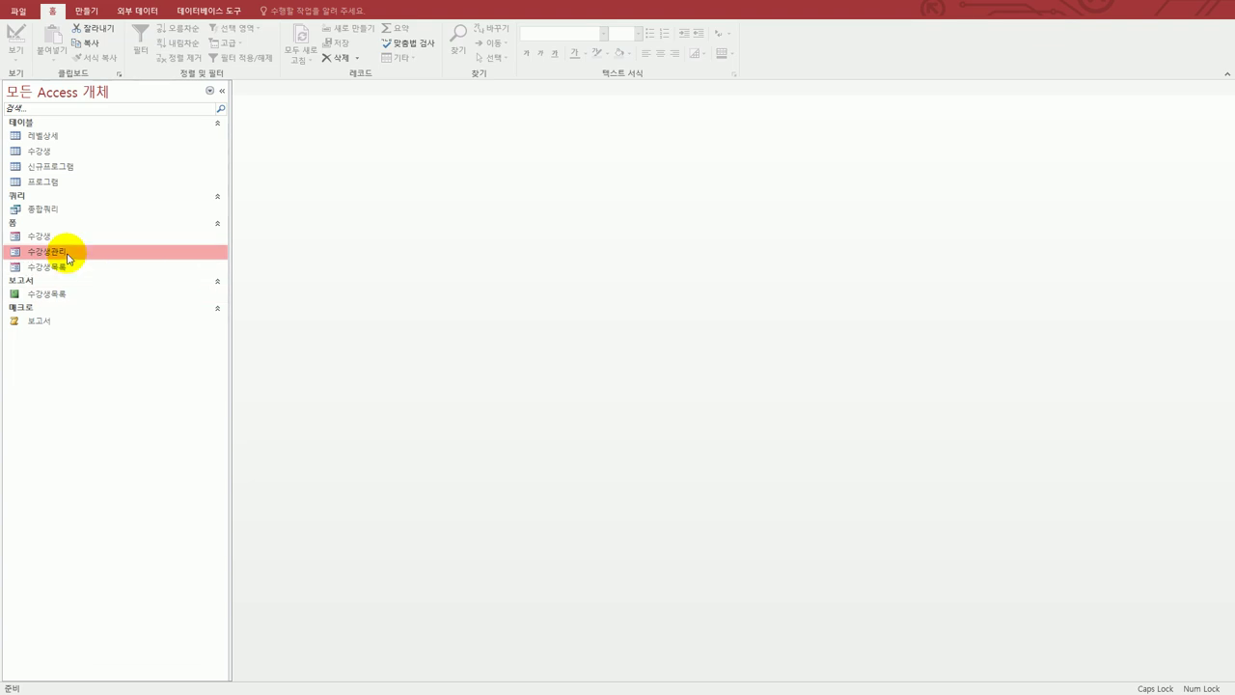
{"action": "right_click", "coordinate": [68, 254]}
{"action": "left_click", "coordinate": [77, 289]}
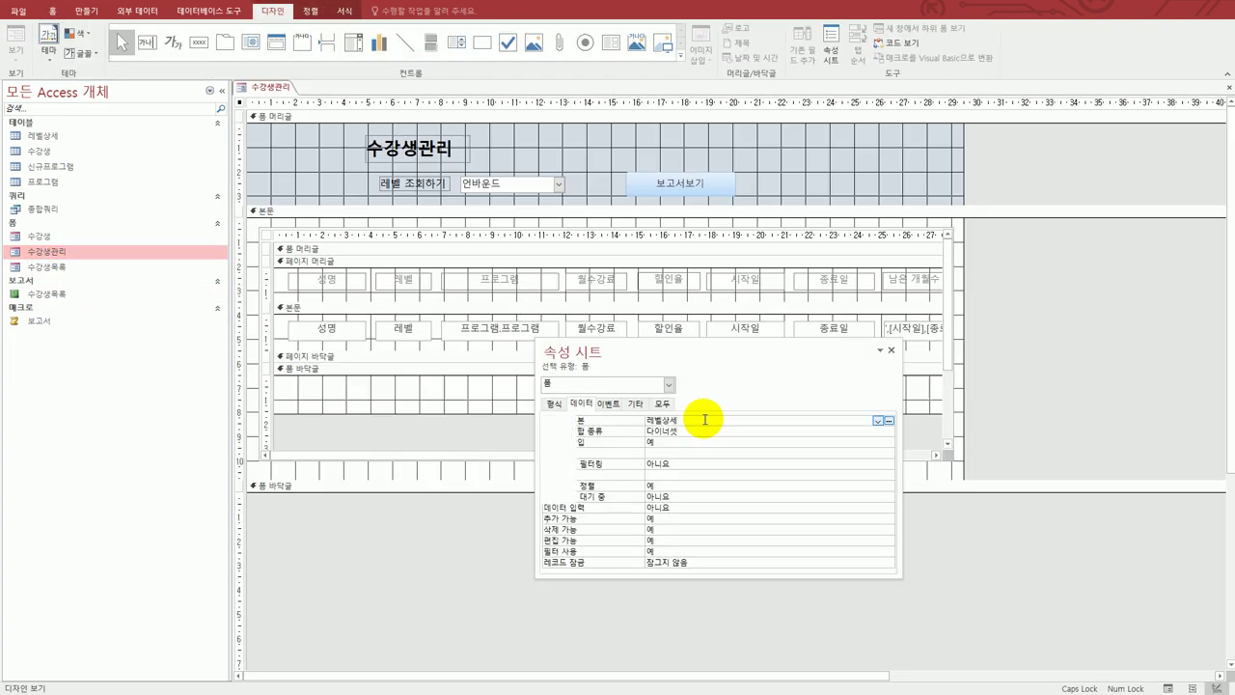
{"action": "left_click", "coordinate": [714, 186]}
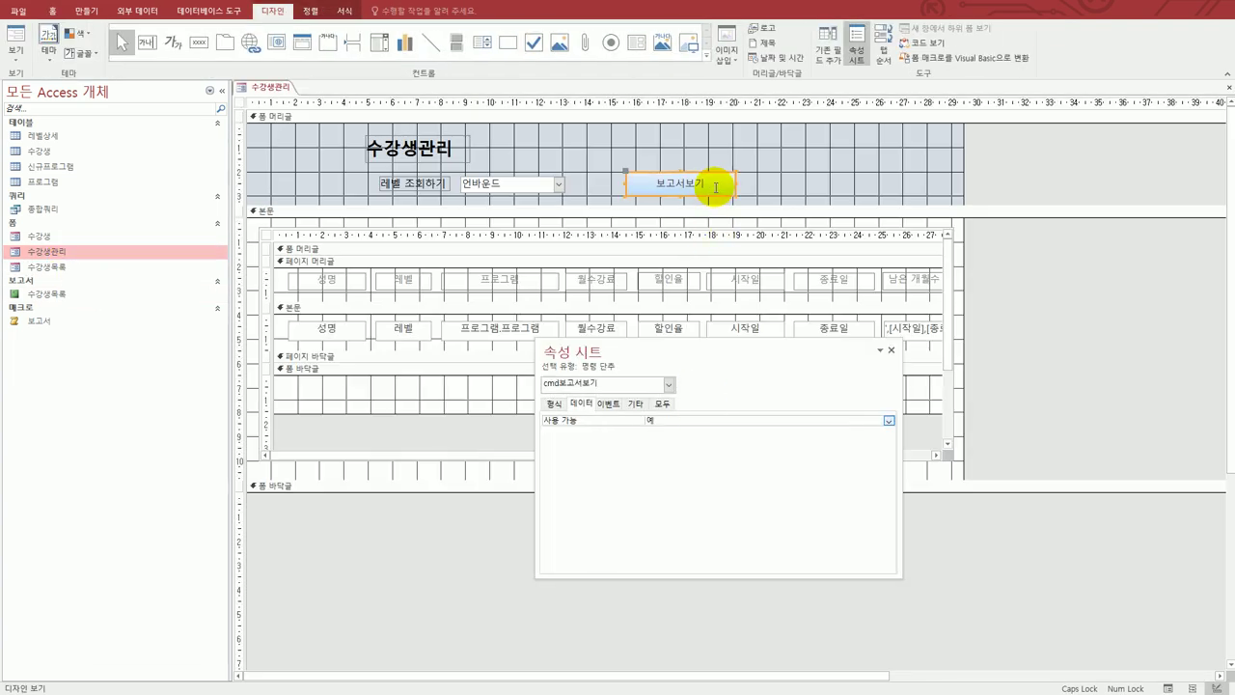
{"action": "left_click", "coordinate": [609, 405]}
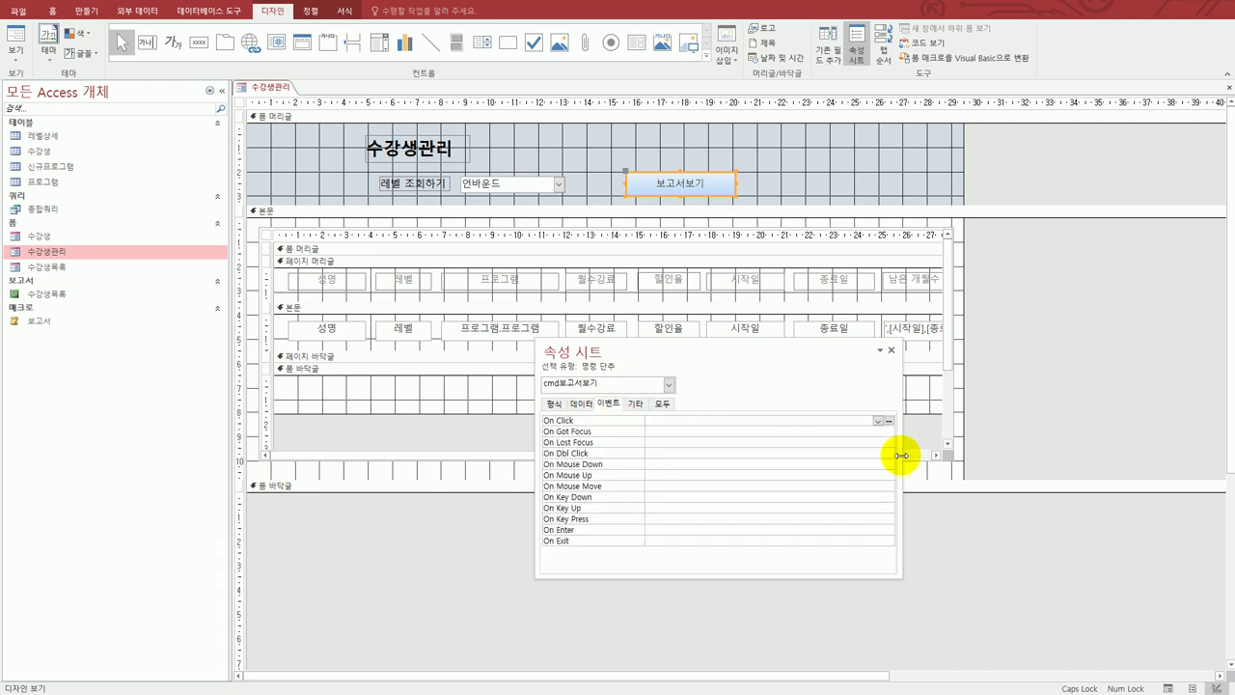
{"action": "left_click", "coordinate": [877, 421]}
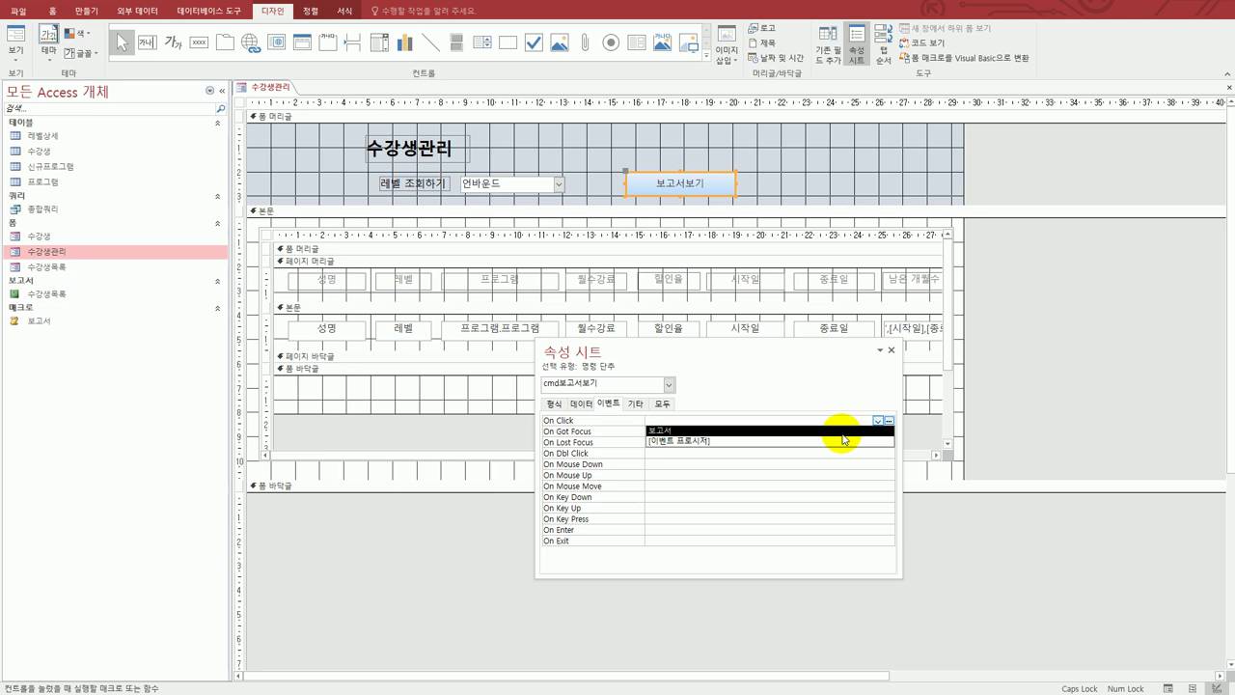
{"action": "left_click", "coordinate": [842, 432]}
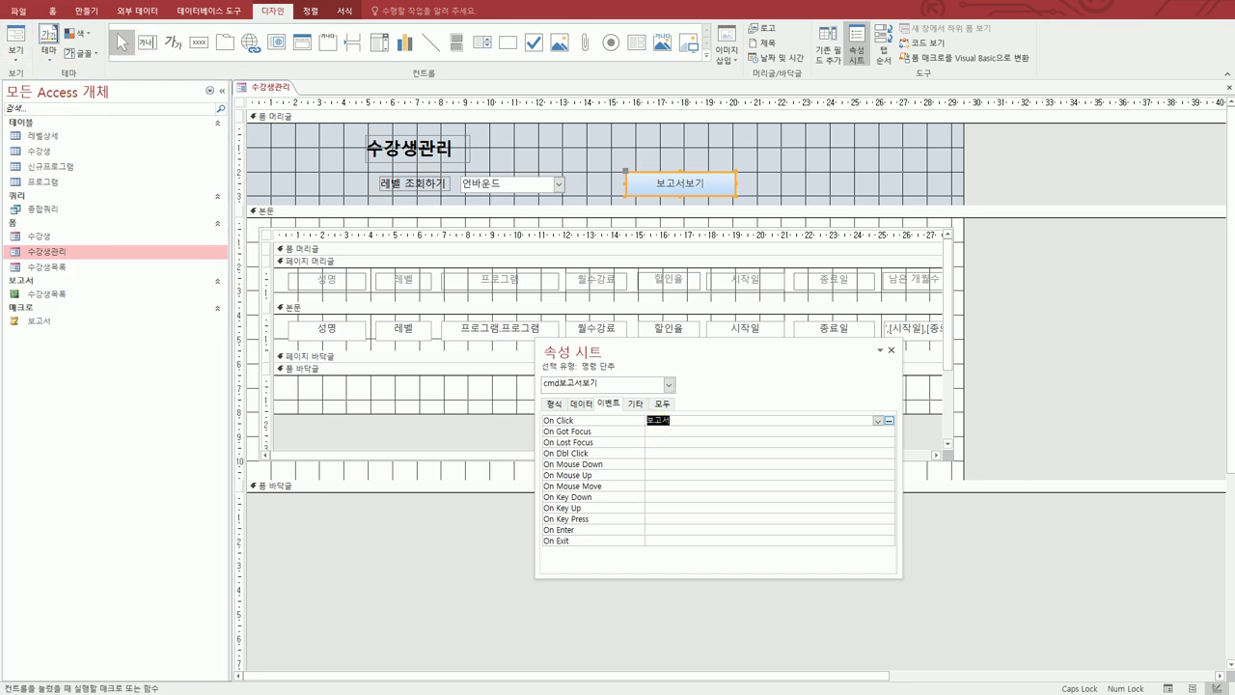
Test the 보고서보기 button in form view, dismiss the message box, and close the print preview and the form
{"action": "left_click", "coordinate": [17, 43]}
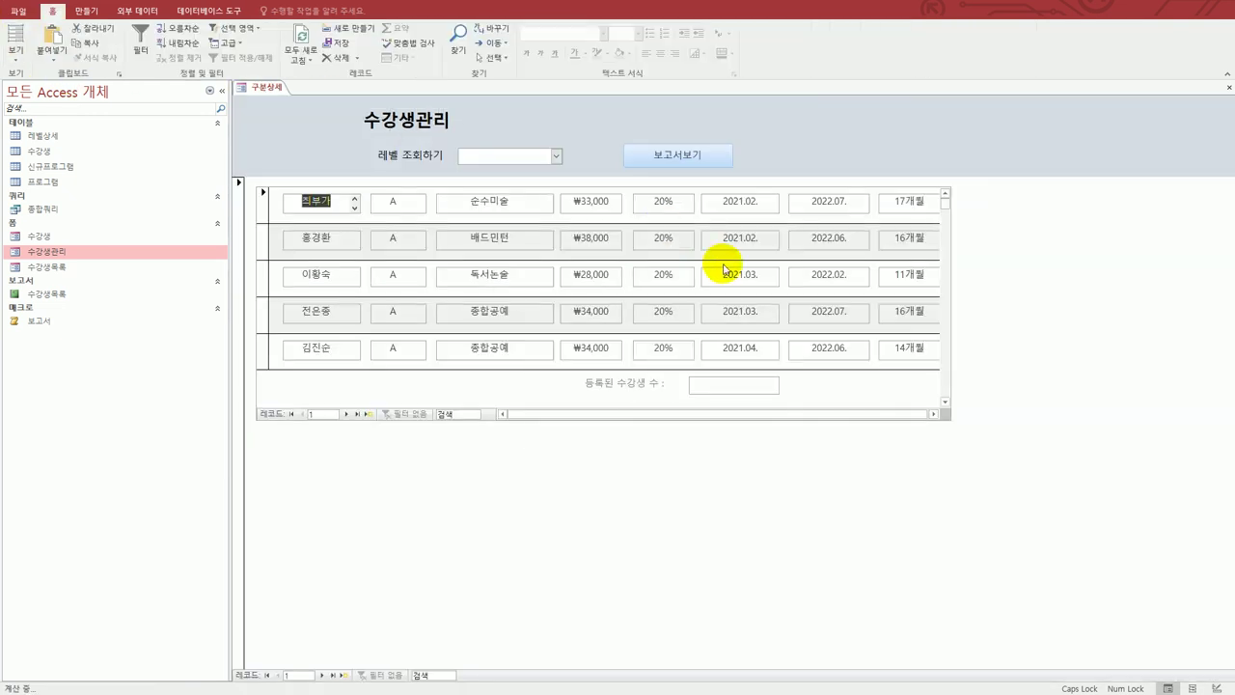
{"action": "left_click", "coordinate": [645, 141]}
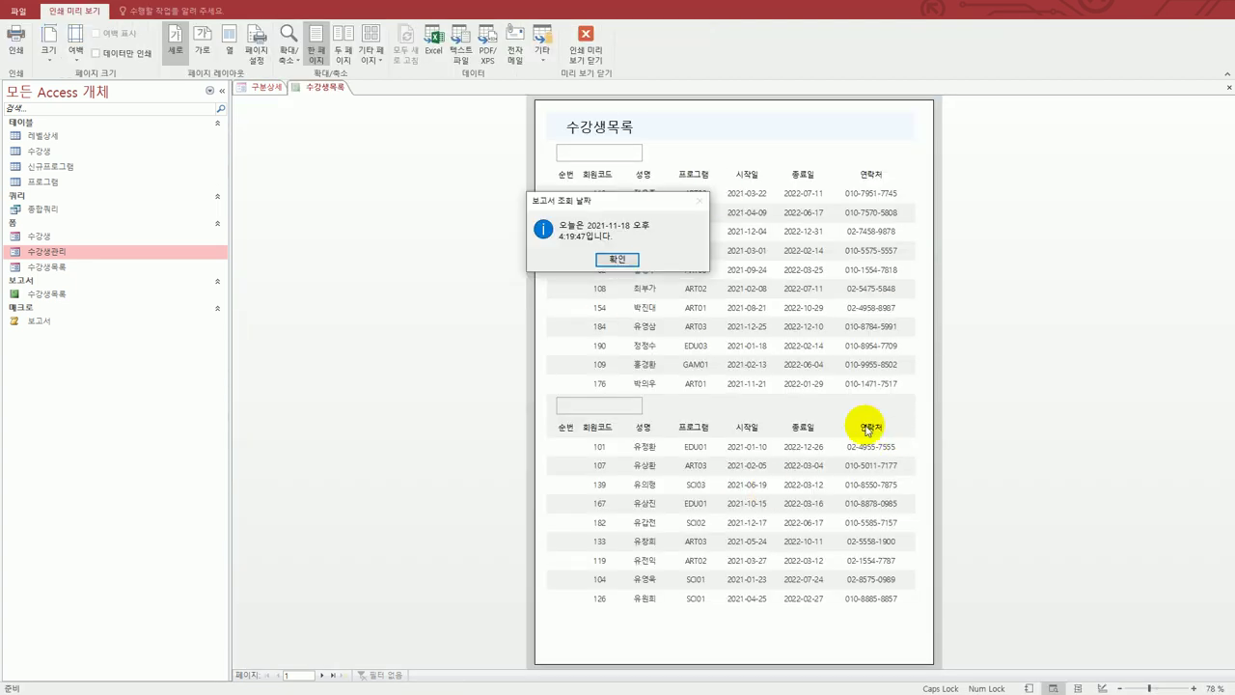
{"action": "left_click", "coordinate": [618, 259]}
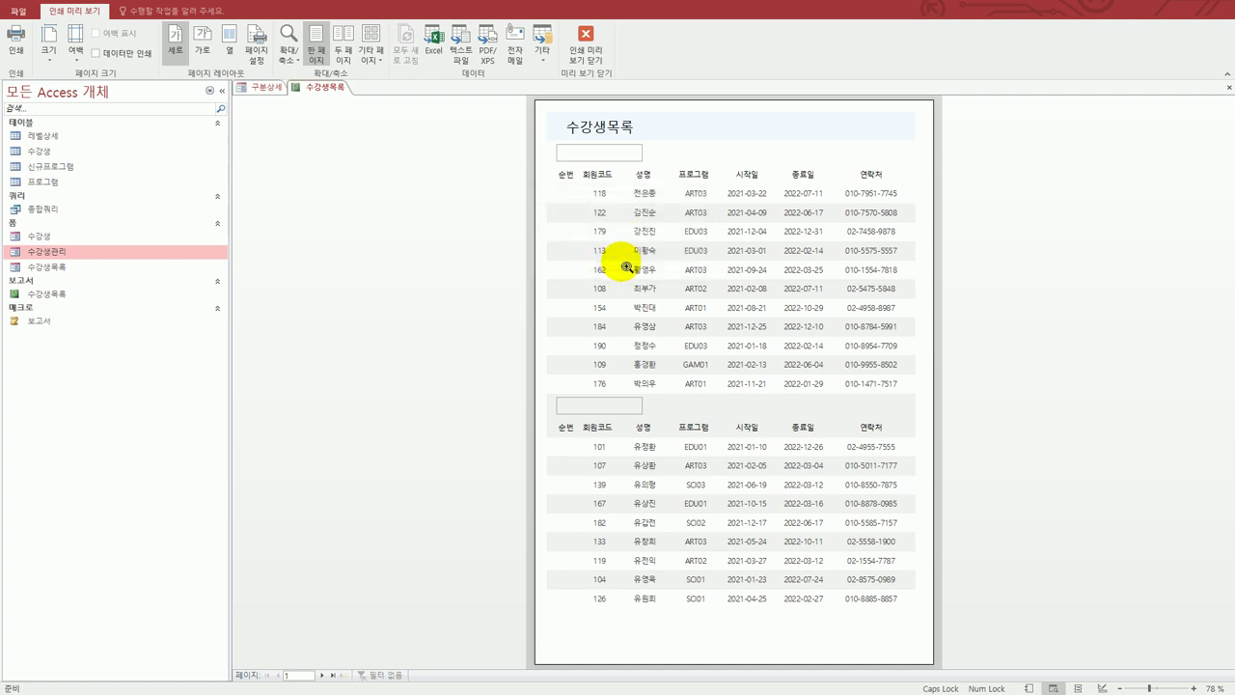
{"action": "left_click", "coordinate": [586, 47]}
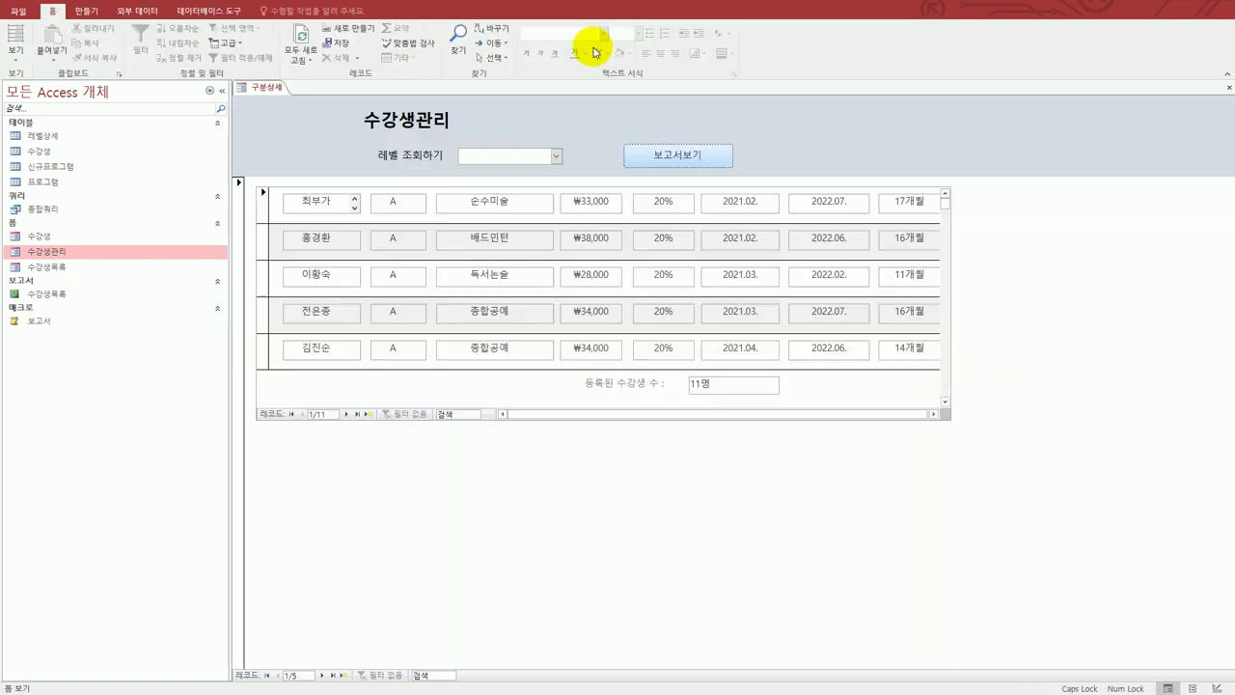
{"action": "left_click", "coordinate": [1230, 88]}
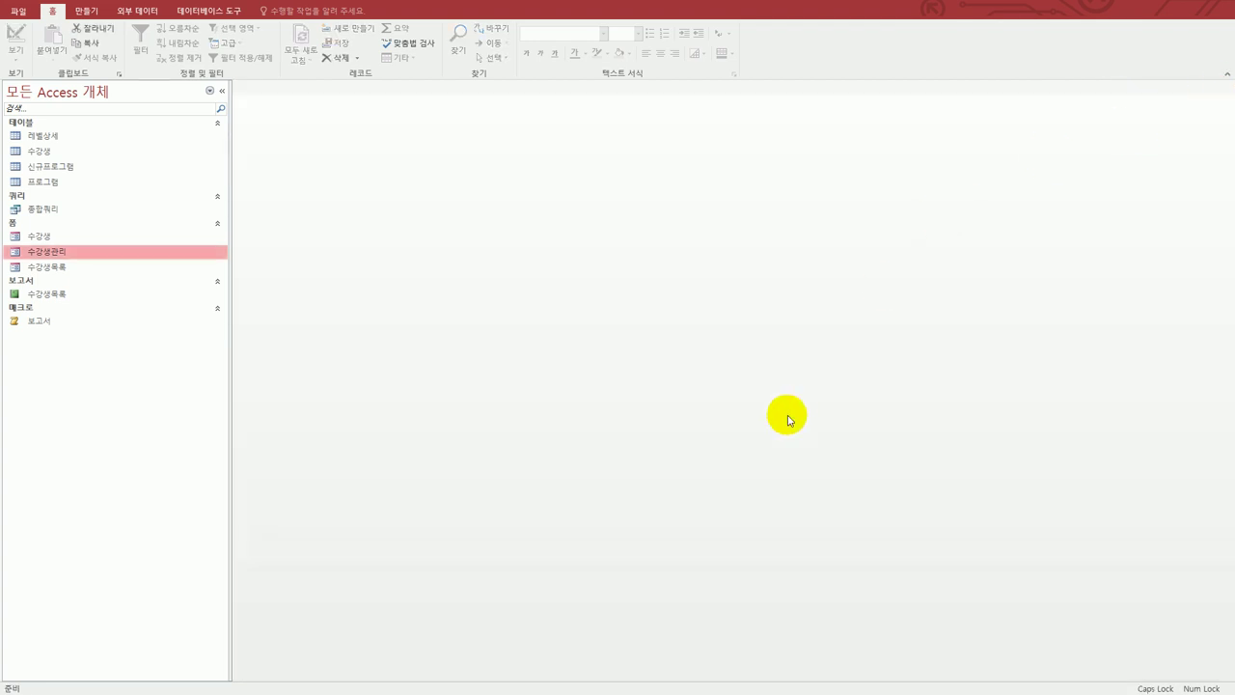
Read the problem 3 exam instructions for completing the 수강생목록 report and return to the database
{"action": "key", "text": "alt+Tab"}
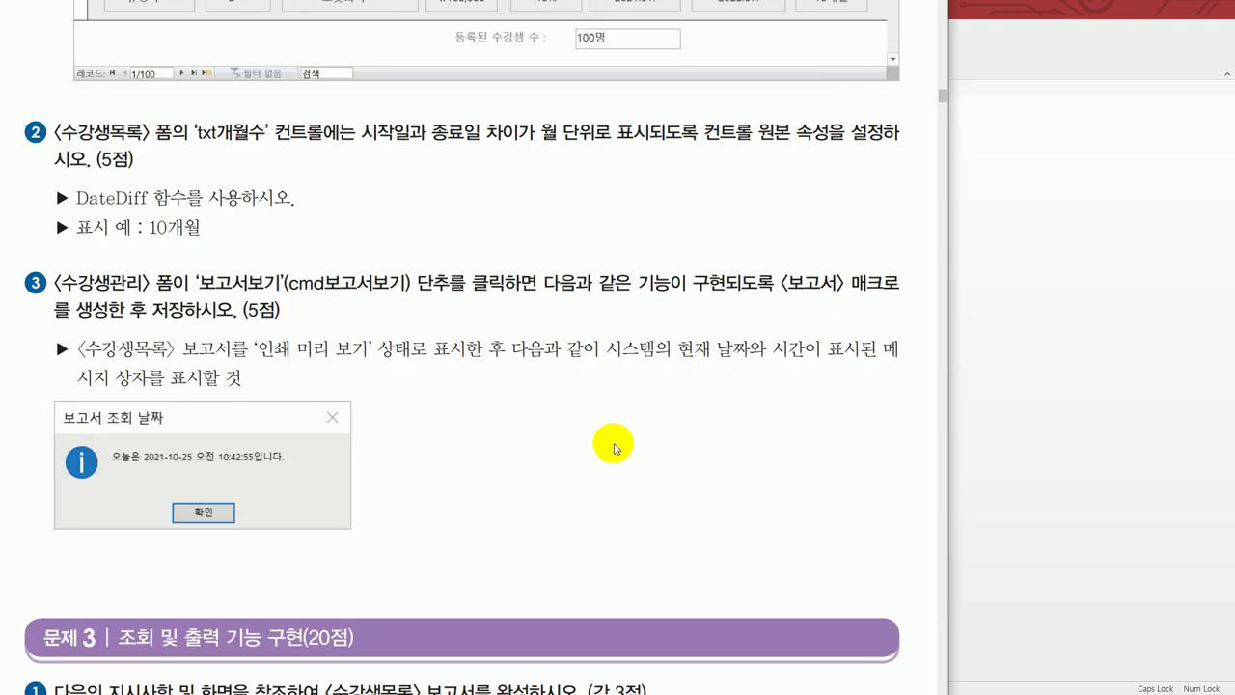
{"action": "scroll", "coordinate": [614, 447], "scroll_direction": "down", "scroll_amount": 4}
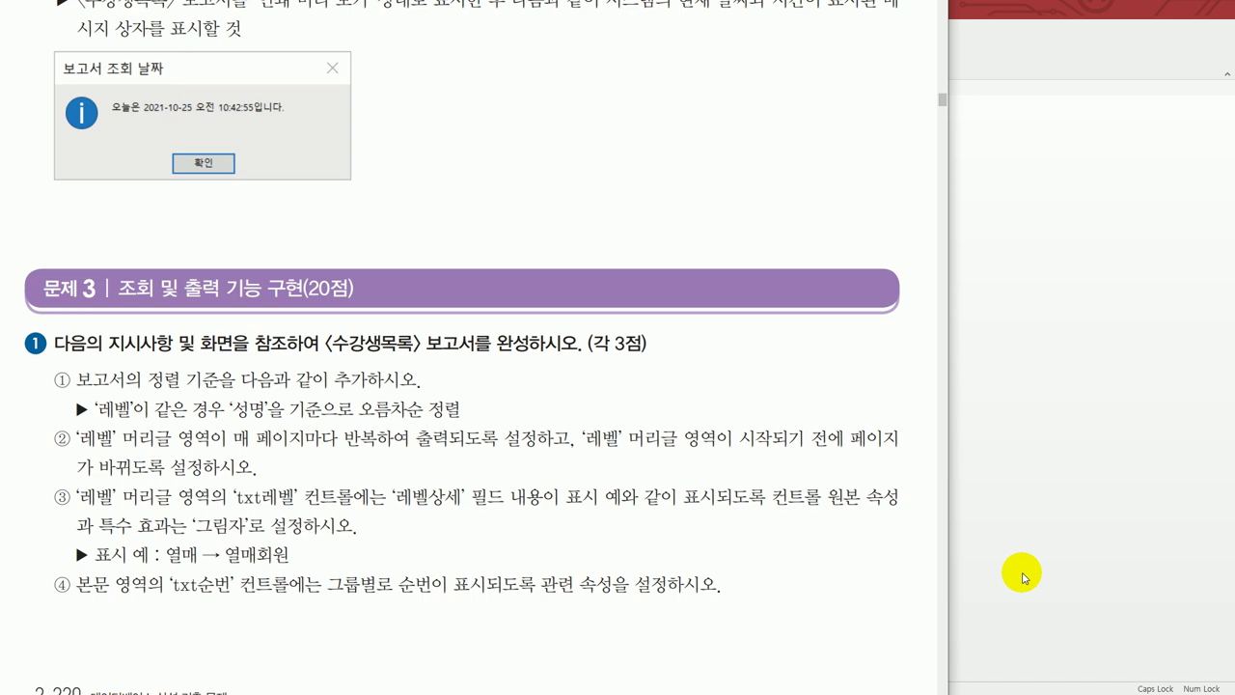
{"action": "left_click", "coordinate": [999, 412]}
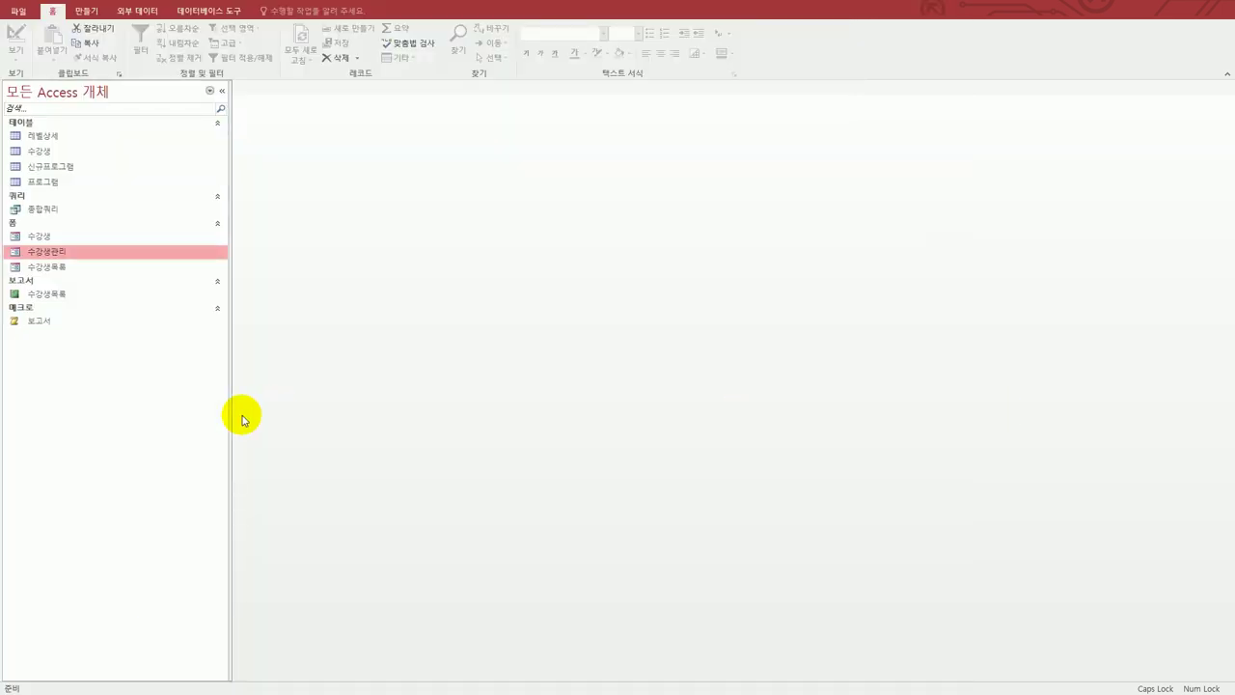
Open the 수강생목록 report in design view and add an ascending sort on 성명 under the 레벨 group
{"action": "left_click", "coordinate": [129, 291]}
{"action": "right_click", "coordinate": [133, 295]}
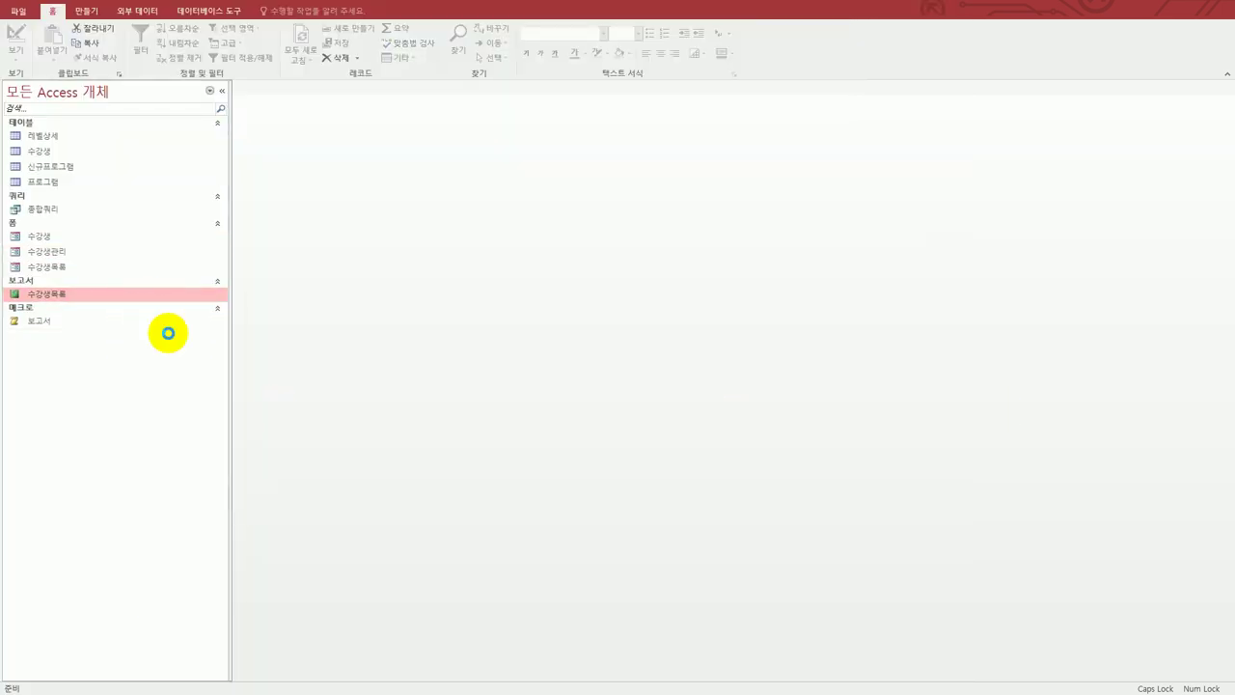
{"action": "left_click", "coordinate": [168, 334]}
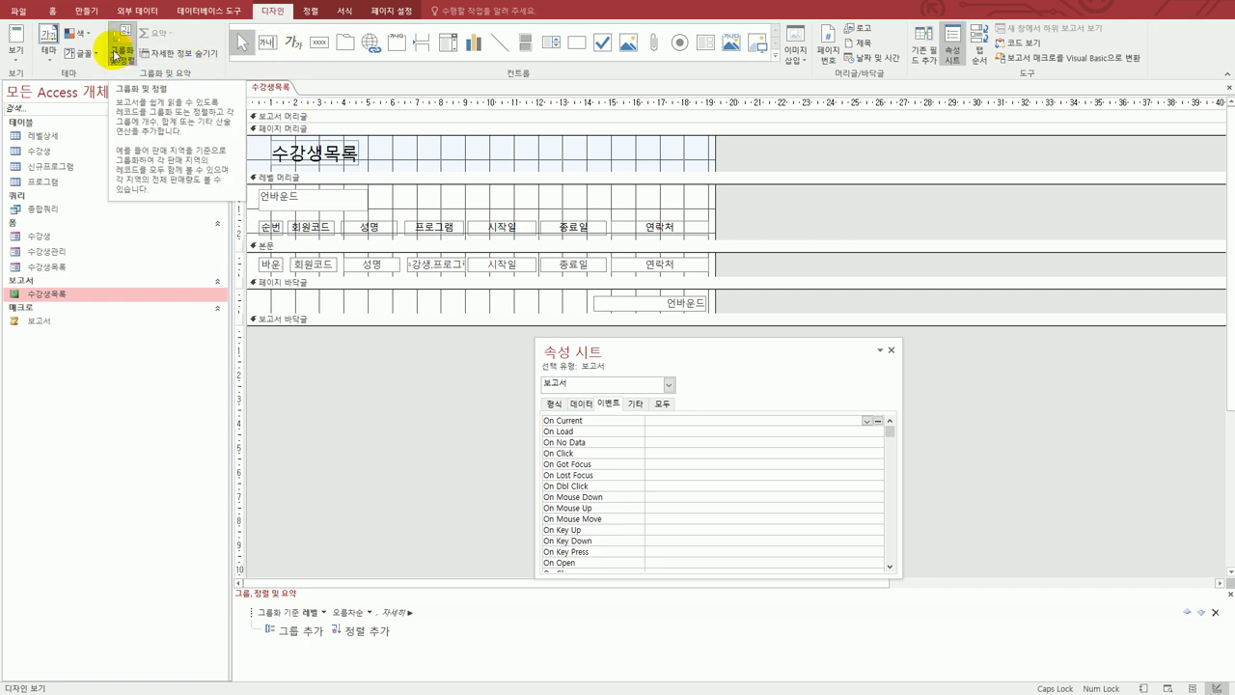
{"action": "left_click", "coordinate": [353, 631]}
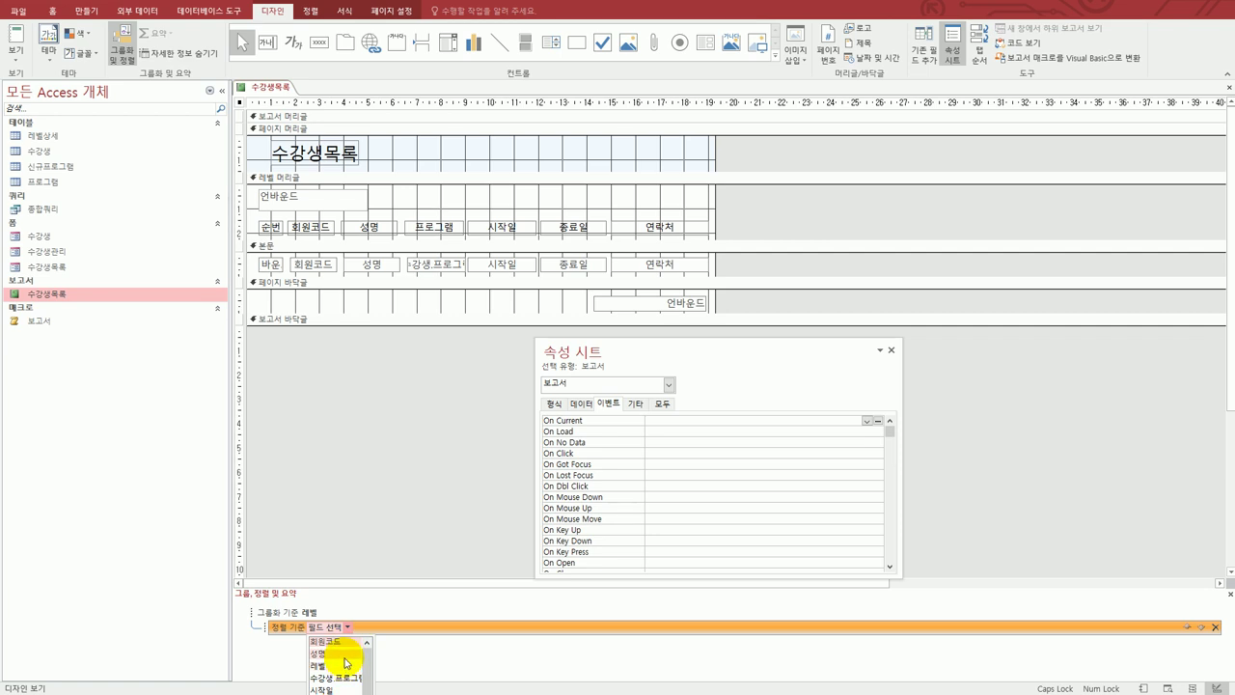
{"action": "left_click", "coordinate": [344, 655]}
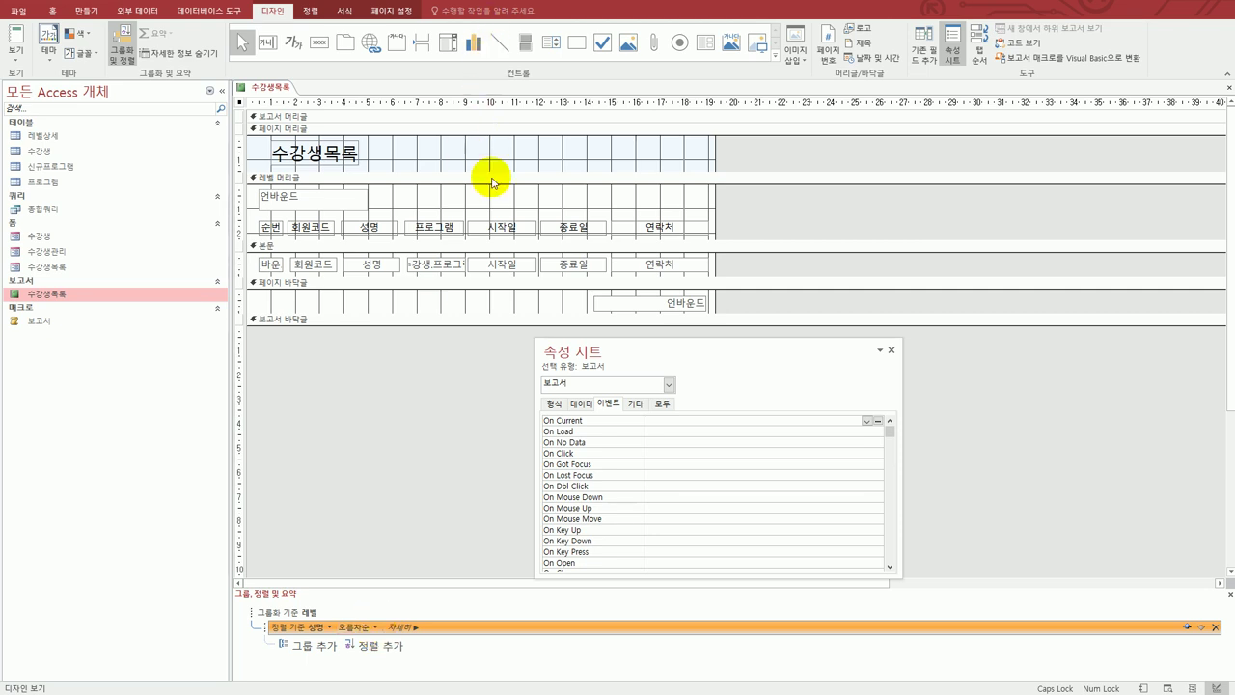
Set the 레벨 header section's 반복 실행 구역 property to 예 and its 페이지 바꿈 property to 구역 전
{"action": "left_click", "coordinate": [380, 178]}
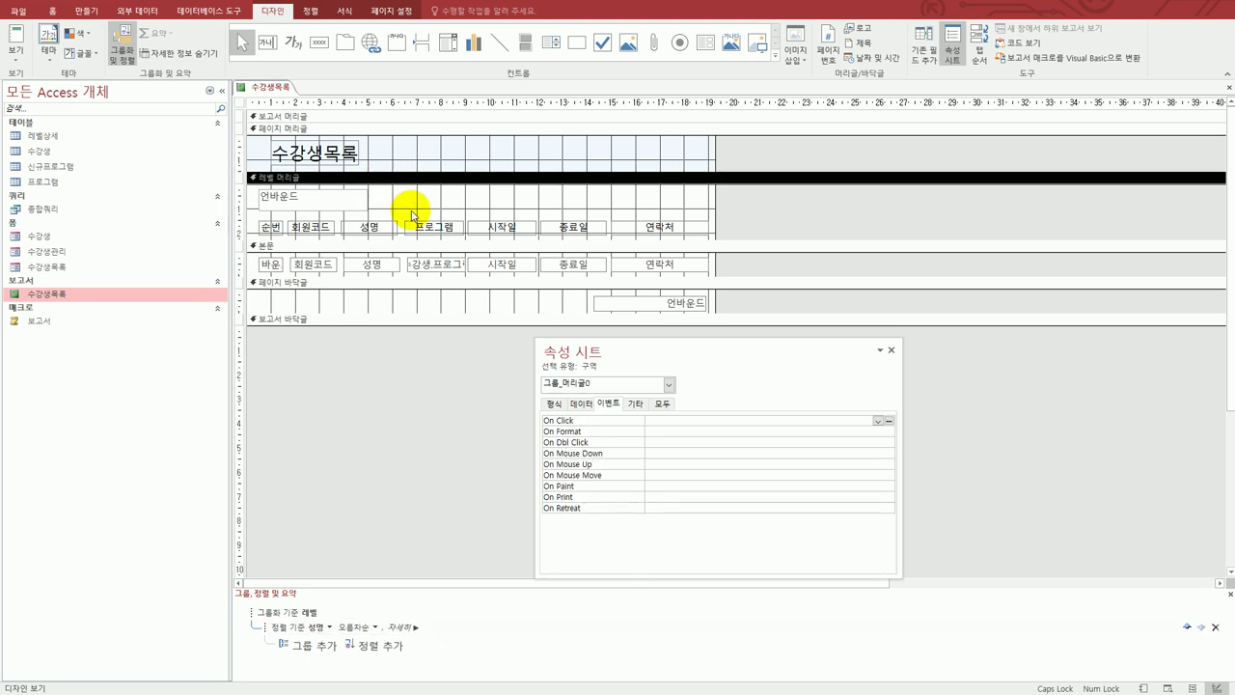
{"action": "left_click", "coordinate": [553, 403]}
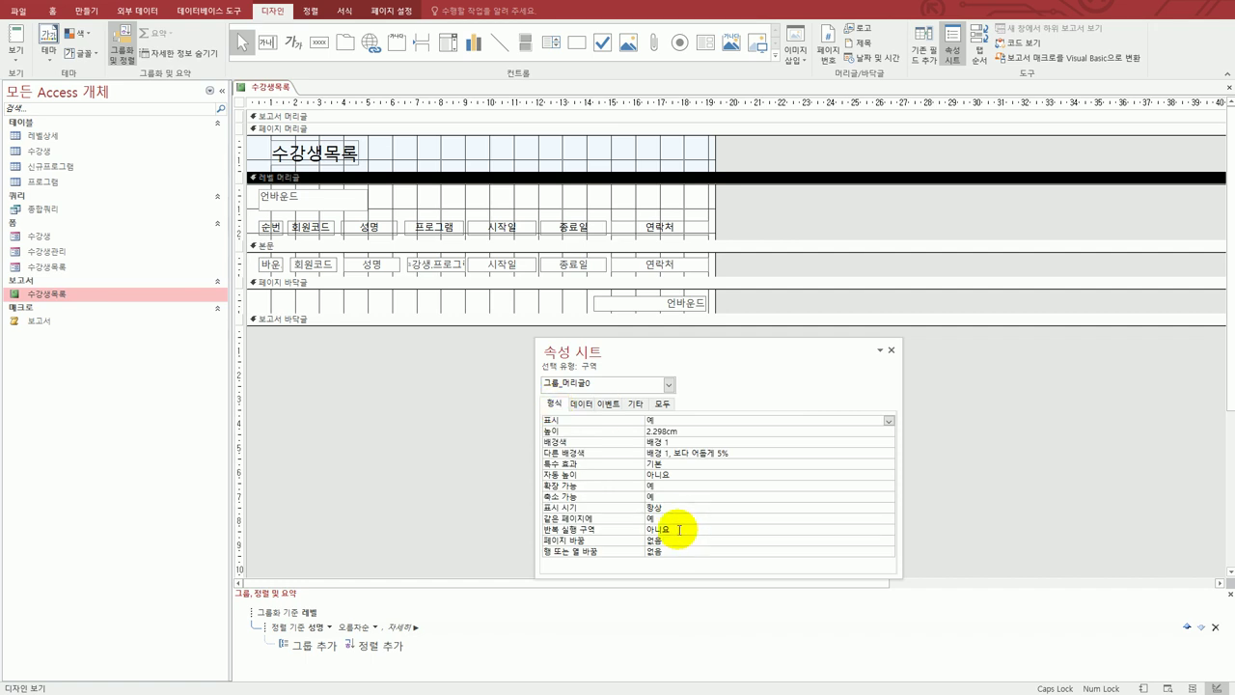
{"action": "left_click", "coordinate": [679, 530]}
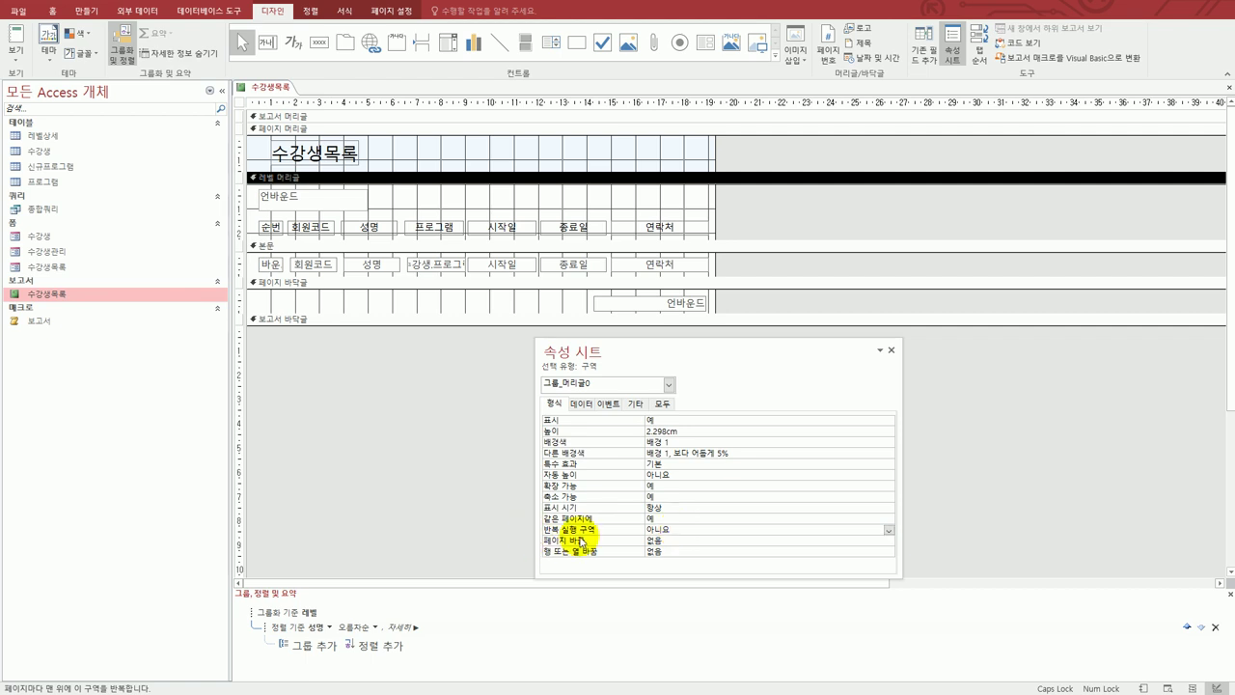
{"action": "double_click", "coordinate": [676, 533]}
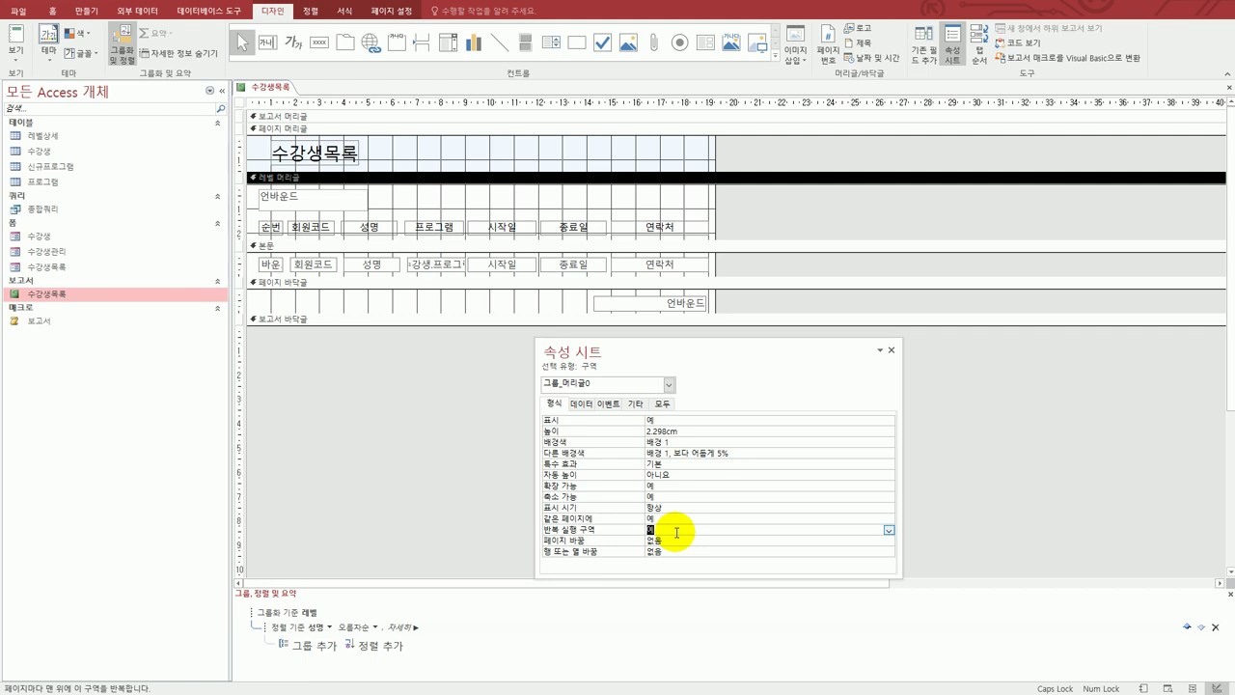
{"action": "left_click", "coordinate": [670, 542]}
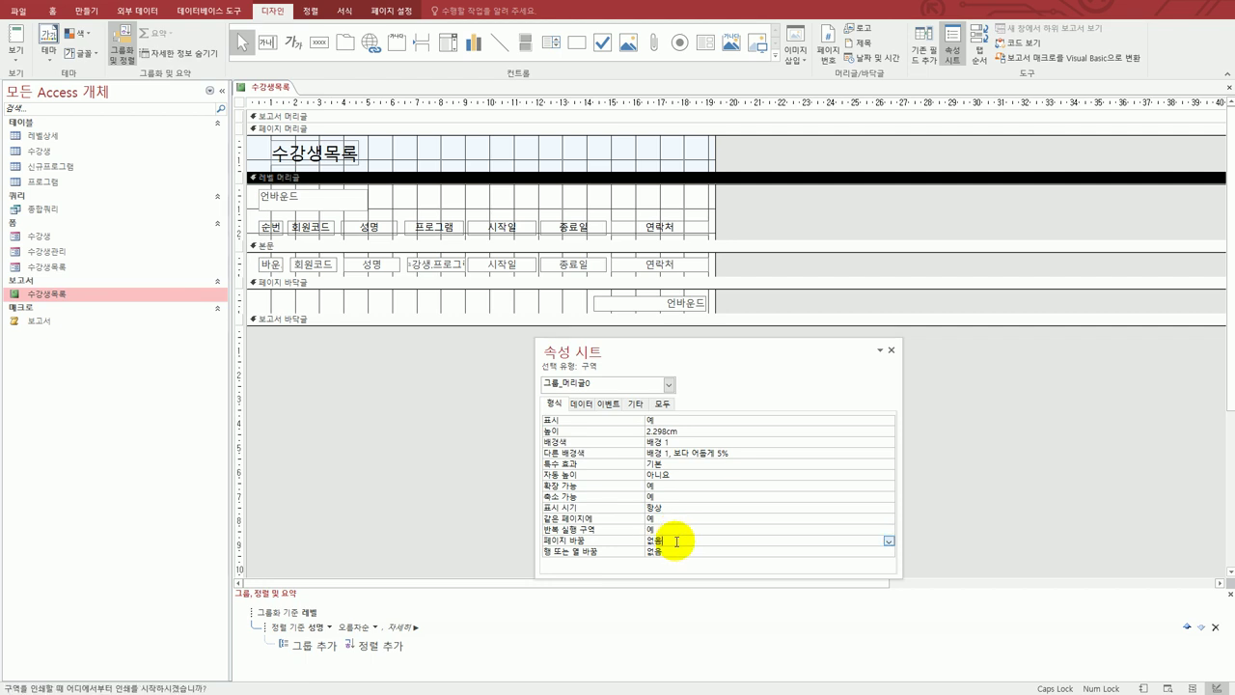
{"action": "left_click", "coordinate": [889, 542]}
{"action": "left_click", "coordinate": [874, 562]}
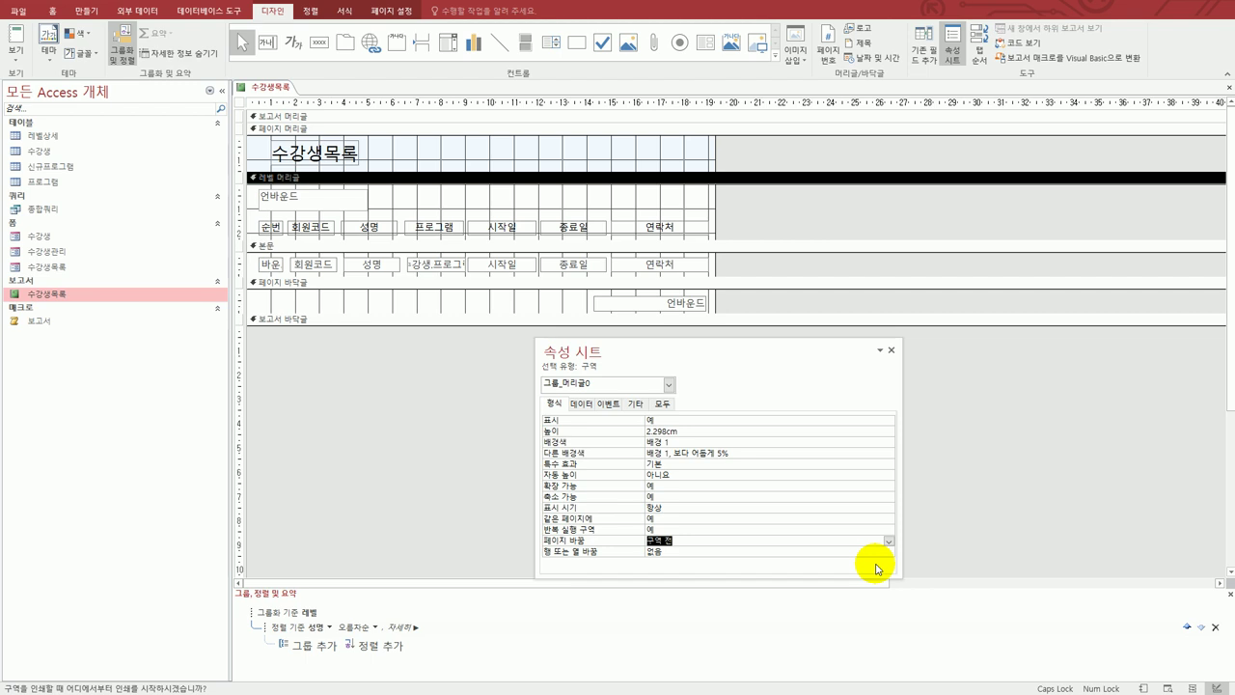
Set the special effect of the txt레벨 text box in the 레벨 header to 그림자
{"action": "left_click", "coordinate": [320, 206]}
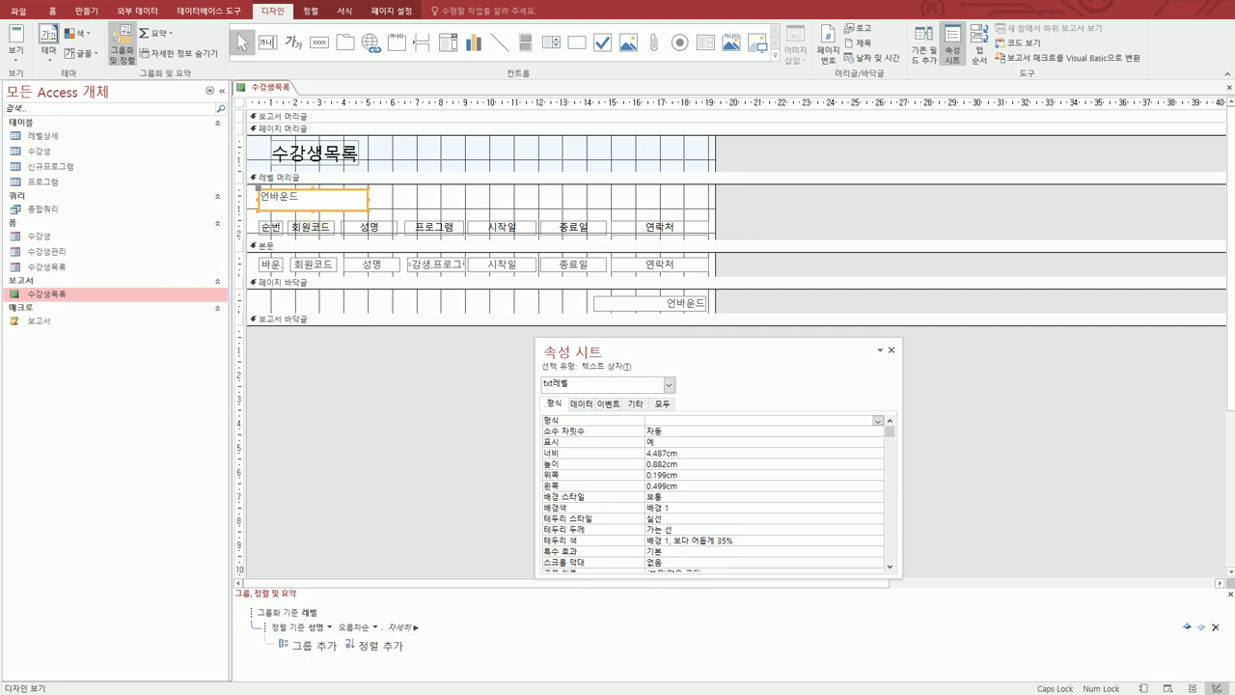
{"action": "key", "text": "alt+Tab"}
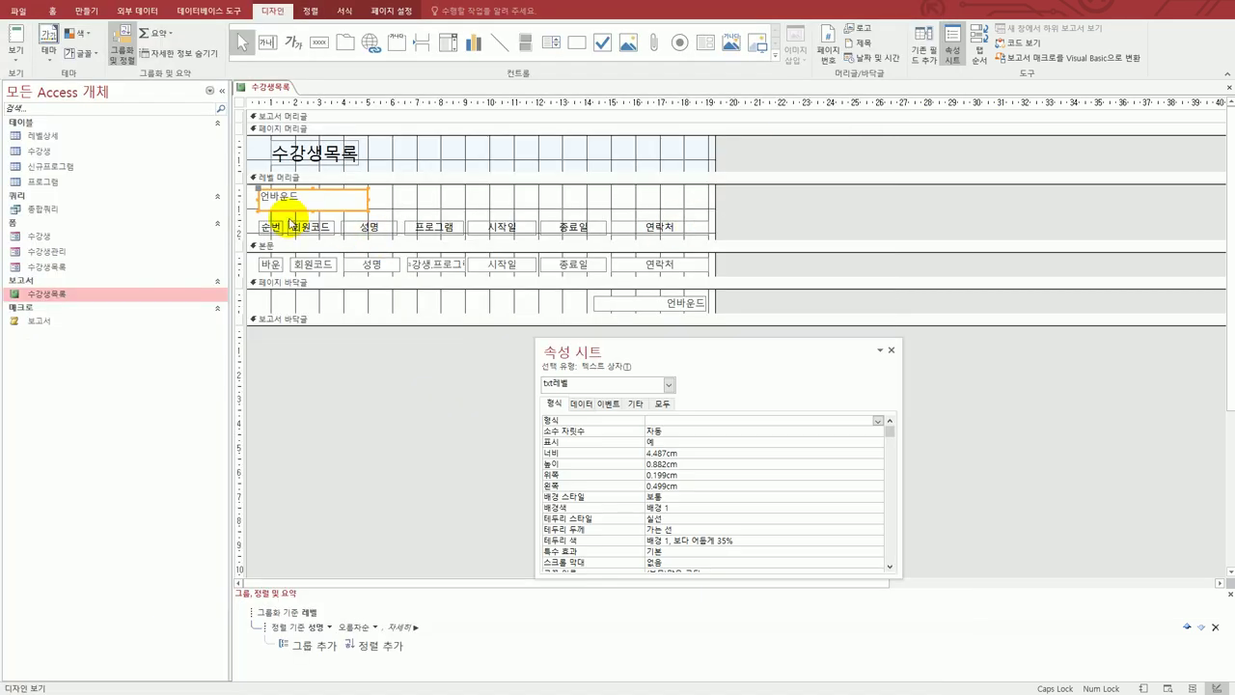
{"action": "left_click", "coordinate": [673, 555]}
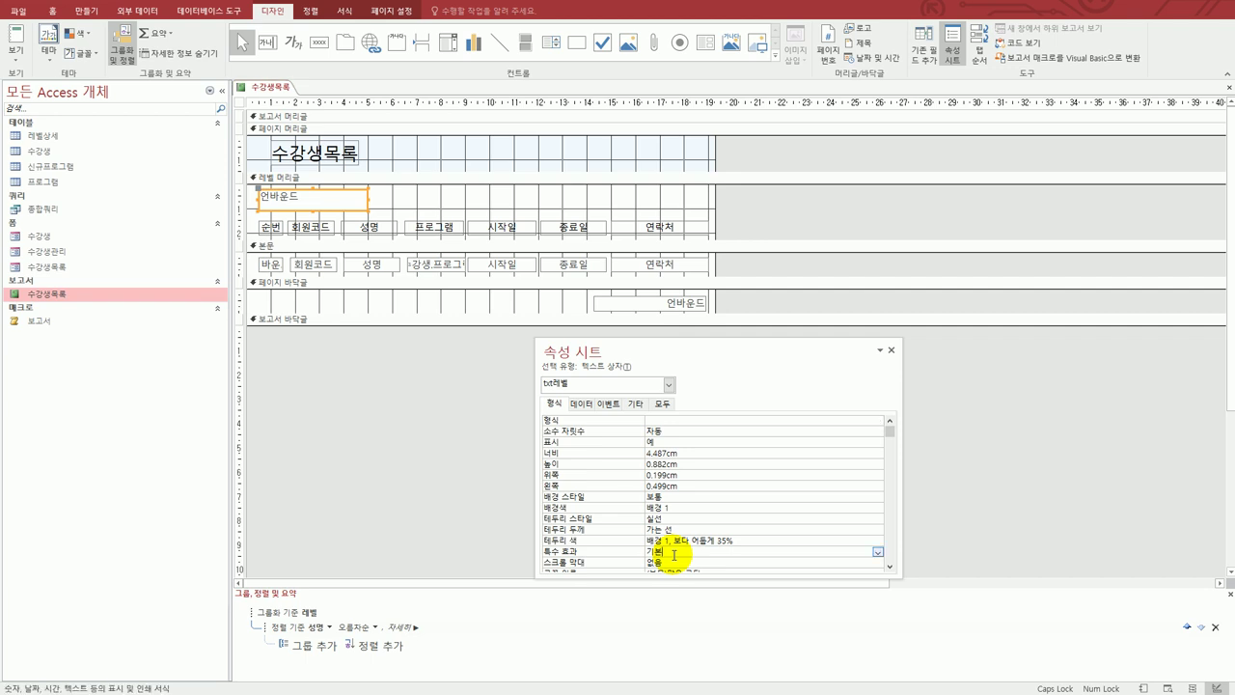
{"action": "left_click", "coordinate": [878, 552]}
{"action": "left_click", "coordinate": [827, 602]}
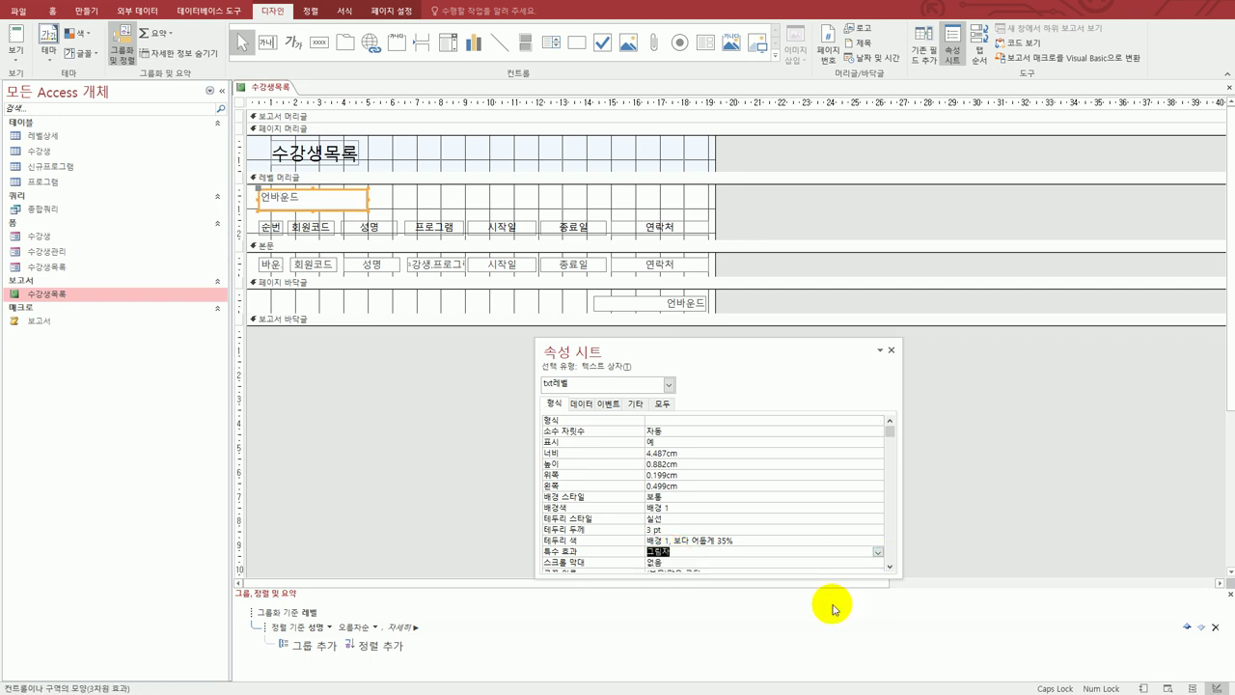
Set the control source of the txt레벨 text box to =[레벨상세] & "회원"
{"action": "left_click", "coordinate": [581, 403]}
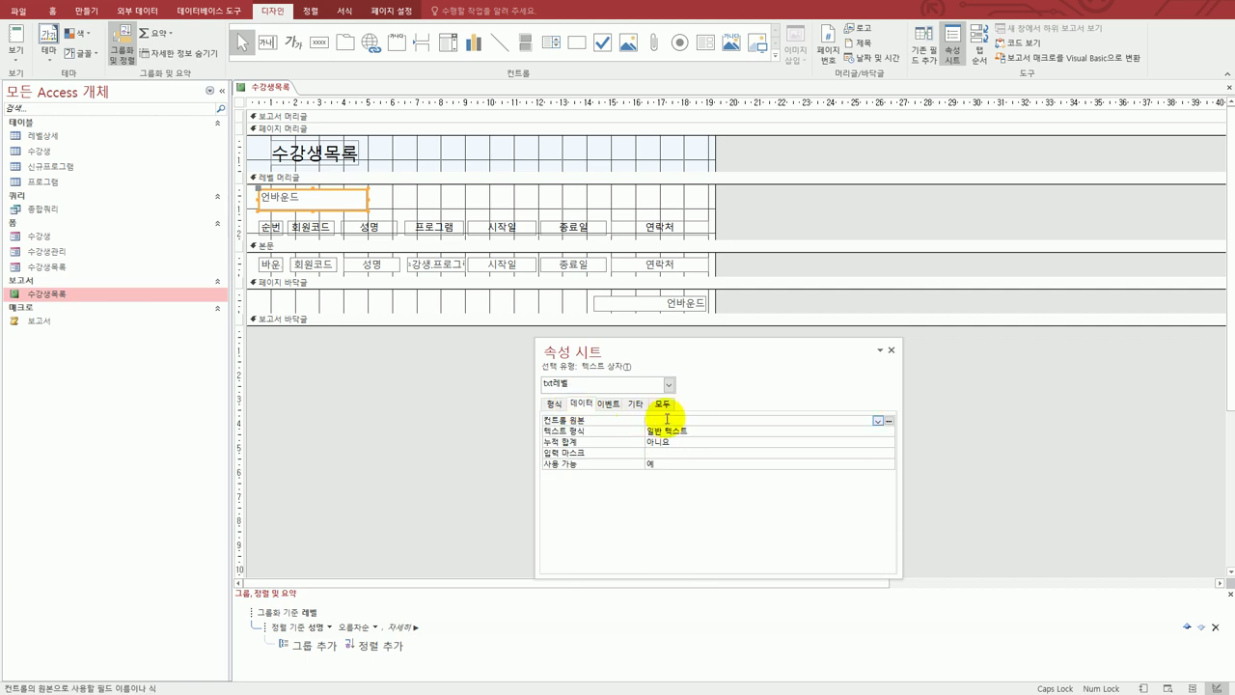
{"action": "type", "text": "=[레벨상세]&\"GHL"}
{"action": "key", "text": "BackSpace"}
{"action": "key", "text": "BackSpace"}
{"action": "key", "text": "BackSpace"}
{"action": "type", "text": "회원\""}
Following the exam instructions, set the txt순번 control source to =1 and make it a running sum within each group
{"action": "key", "text": "alt+Tab"}
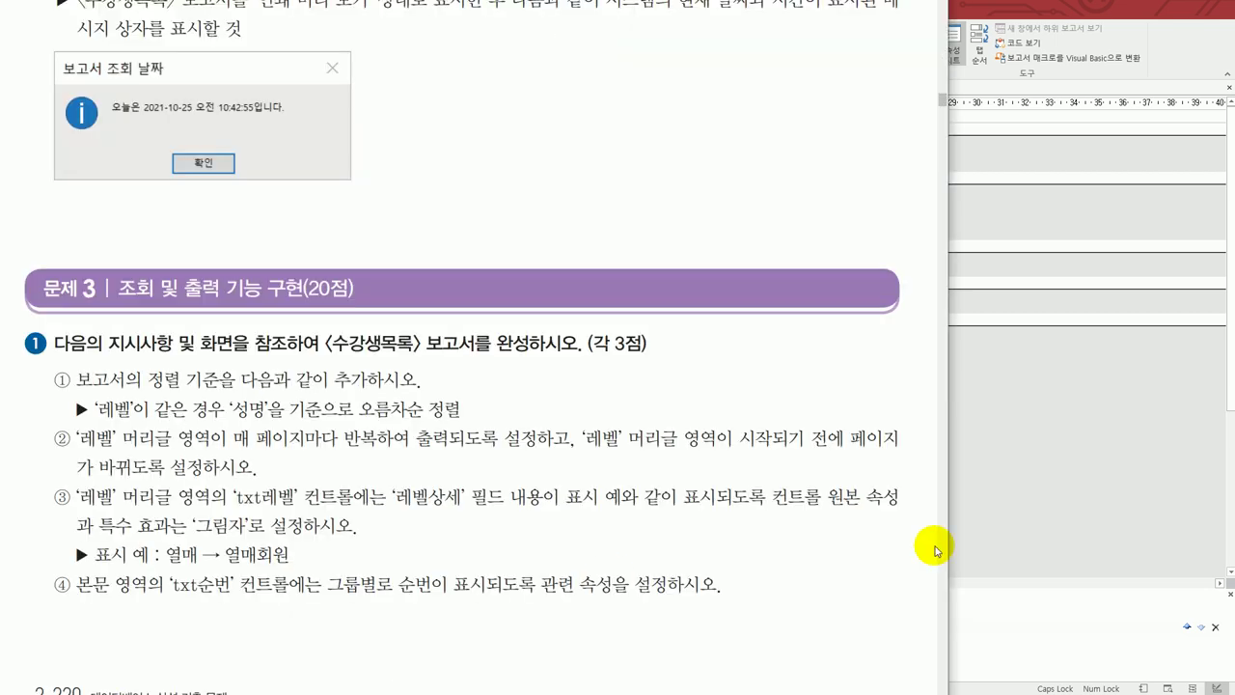
{"action": "left_click", "coordinate": [1018, 555]}
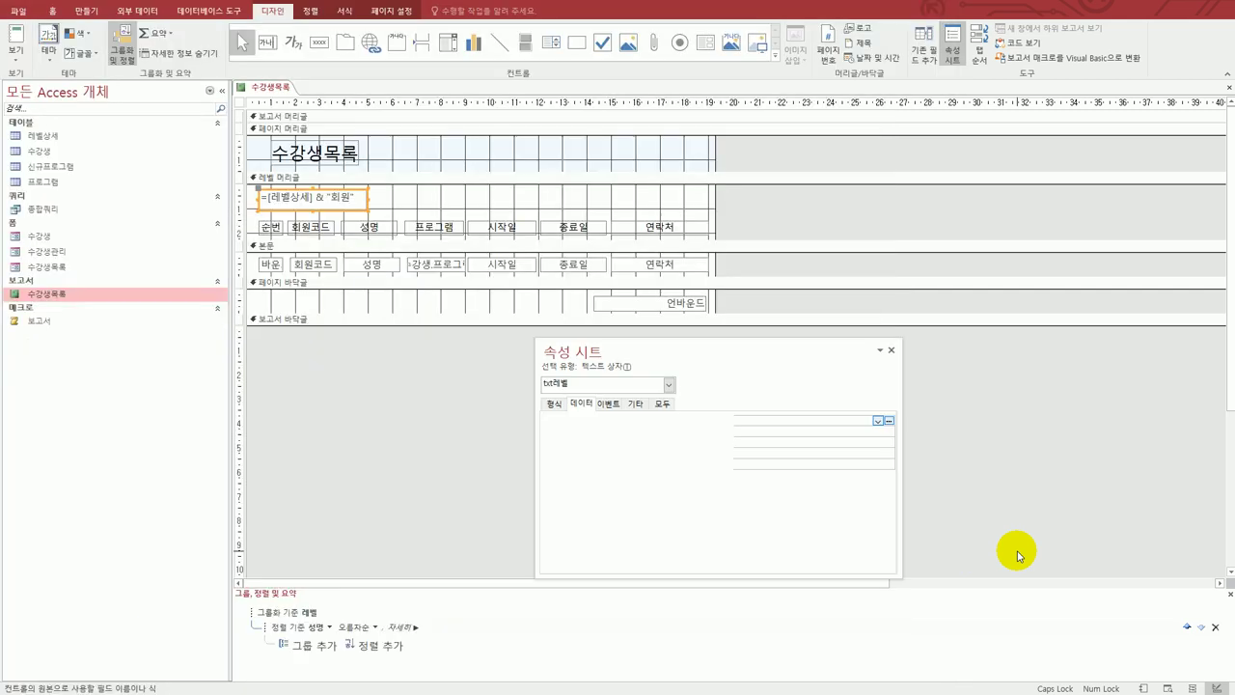
{"action": "left_click", "coordinate": [274, 265]}
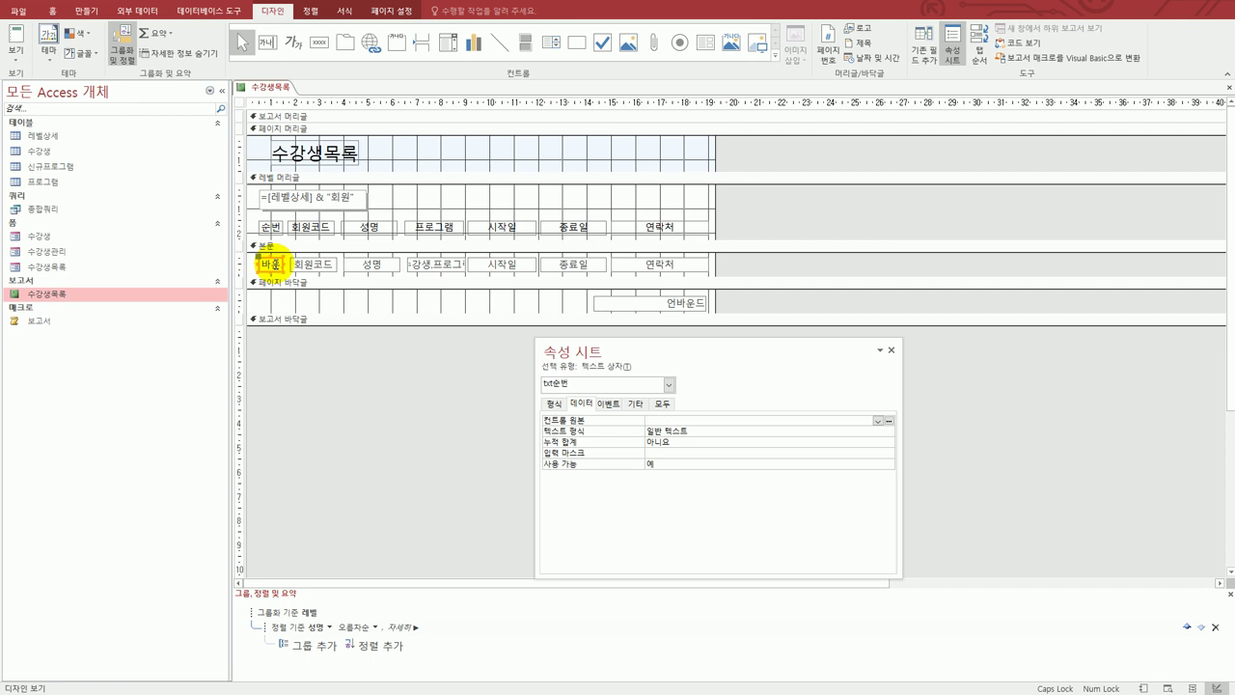
{"action": "left_click", "coordinate": [672, 421]}
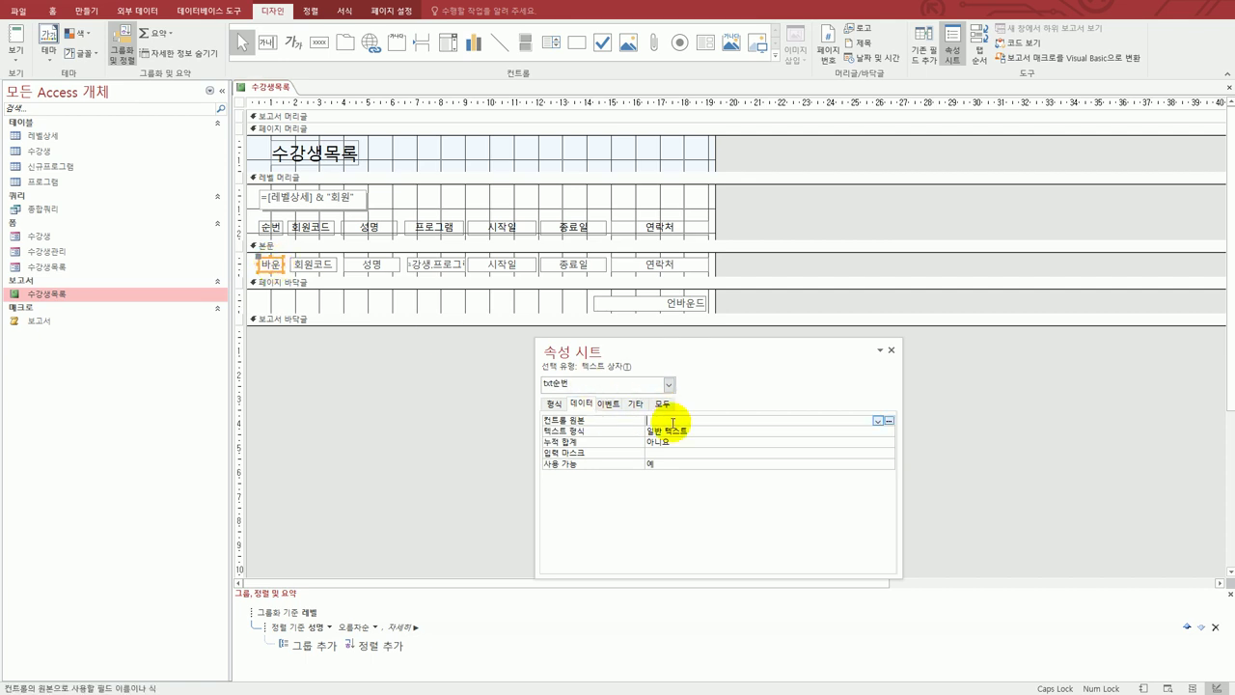
{"action": "type", "text": "=1"}
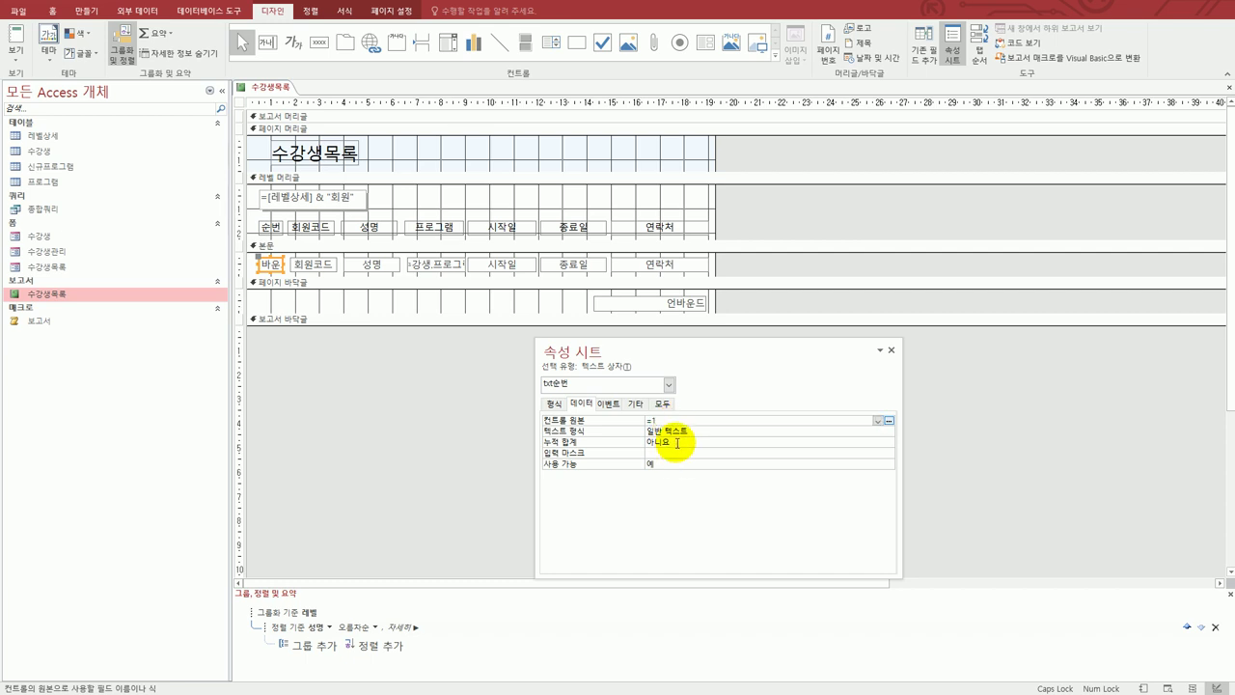
{"action": "left_click", "coordinate": [675, 442]}
{"action": "left_click", "coordinate": [887, 442]}
{"action": "left_click", "coordinate": [865, 457]}
{"action": "left_click", "coordinate": [1023, 486]}
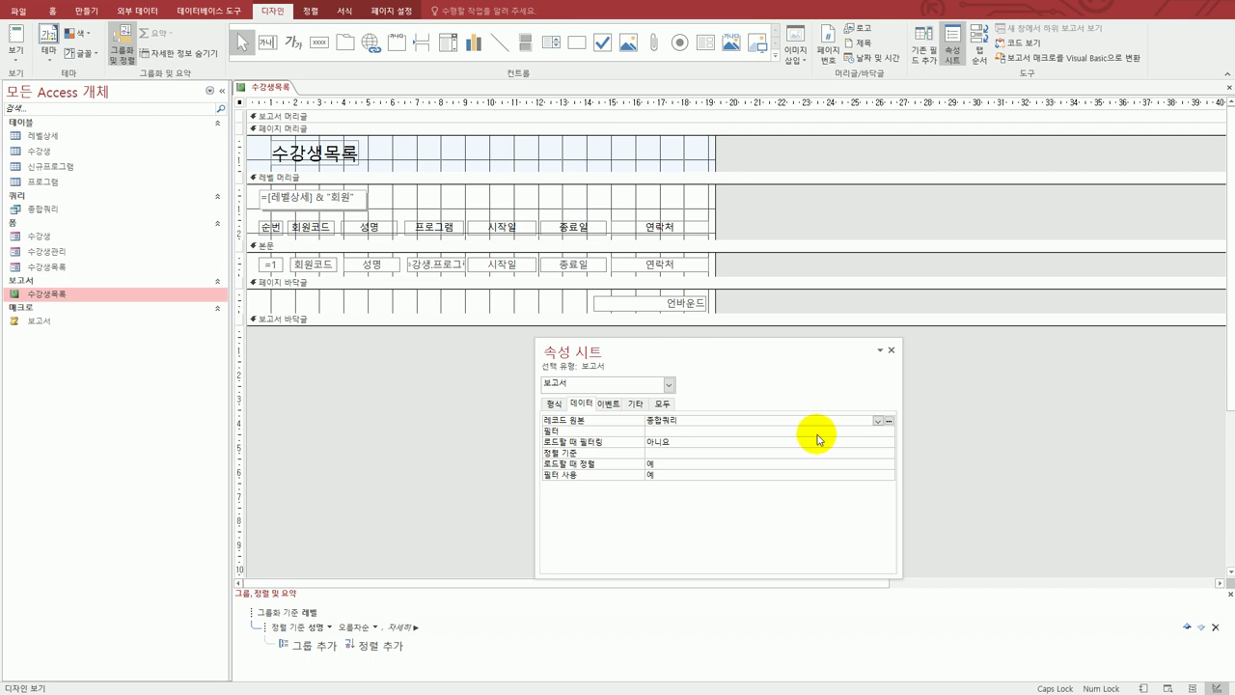
Set the control source of the txt페이지 text box in the page footer to =[Page] & " / " & [Pages]
{"action": "left_click", "coordinate": [650, 308]}
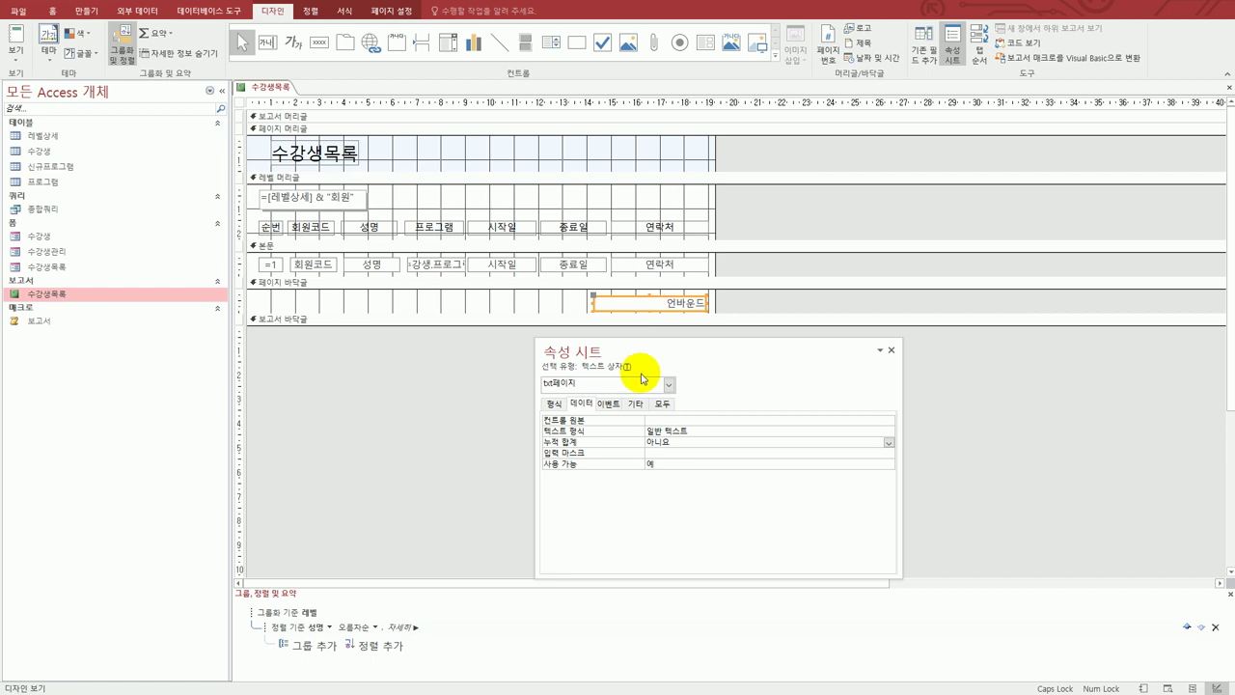
{"action": "left_click", "coordinate": [666, 422]}
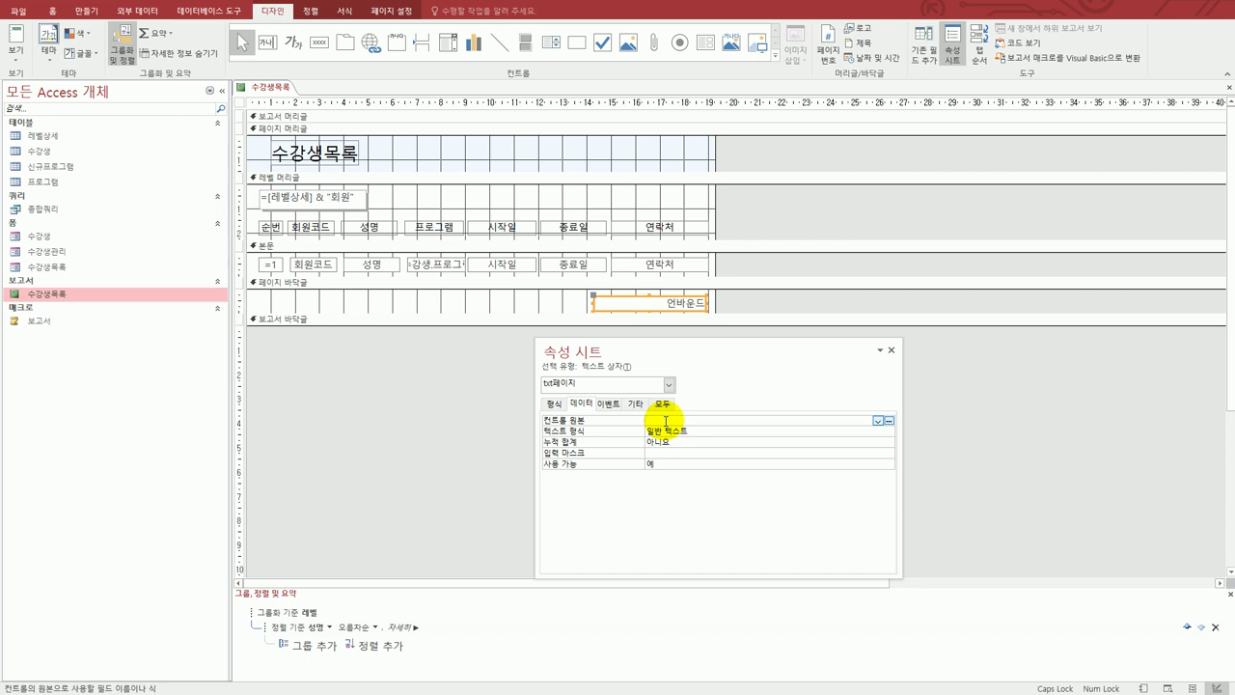
{"action": "key", "text": "shift+F2"}
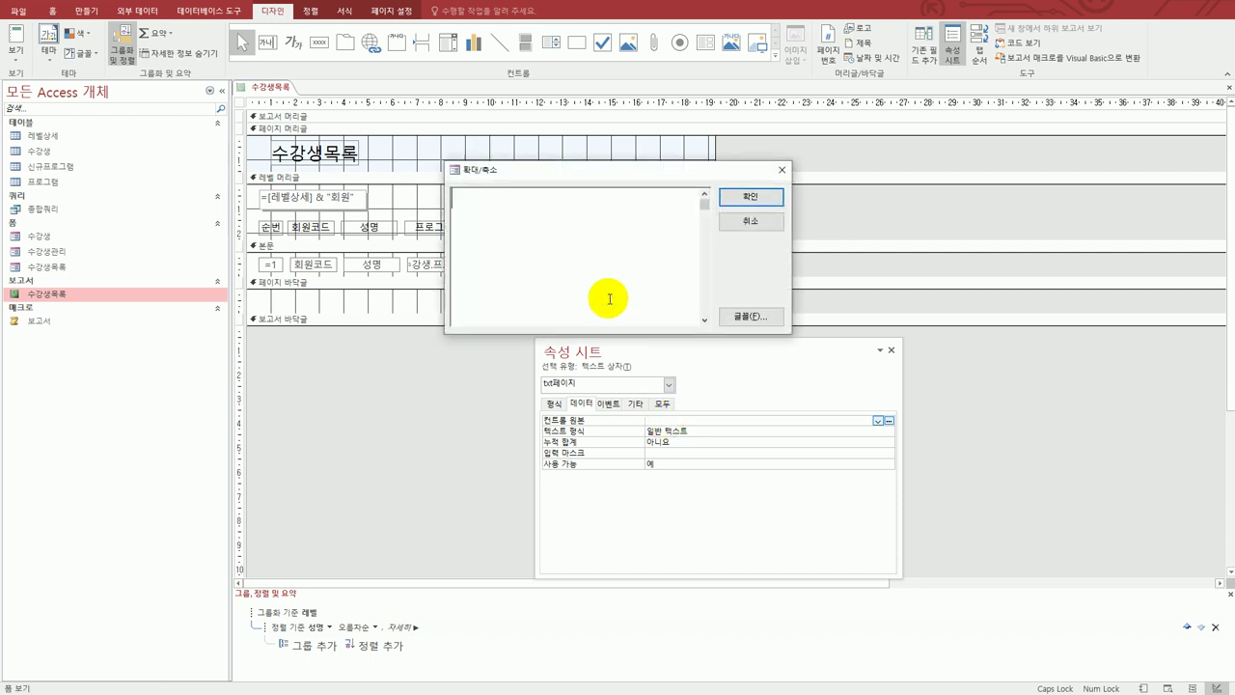
{"action": "type", "text": "=[PAGE] & \" / \" & [PAGES]"}
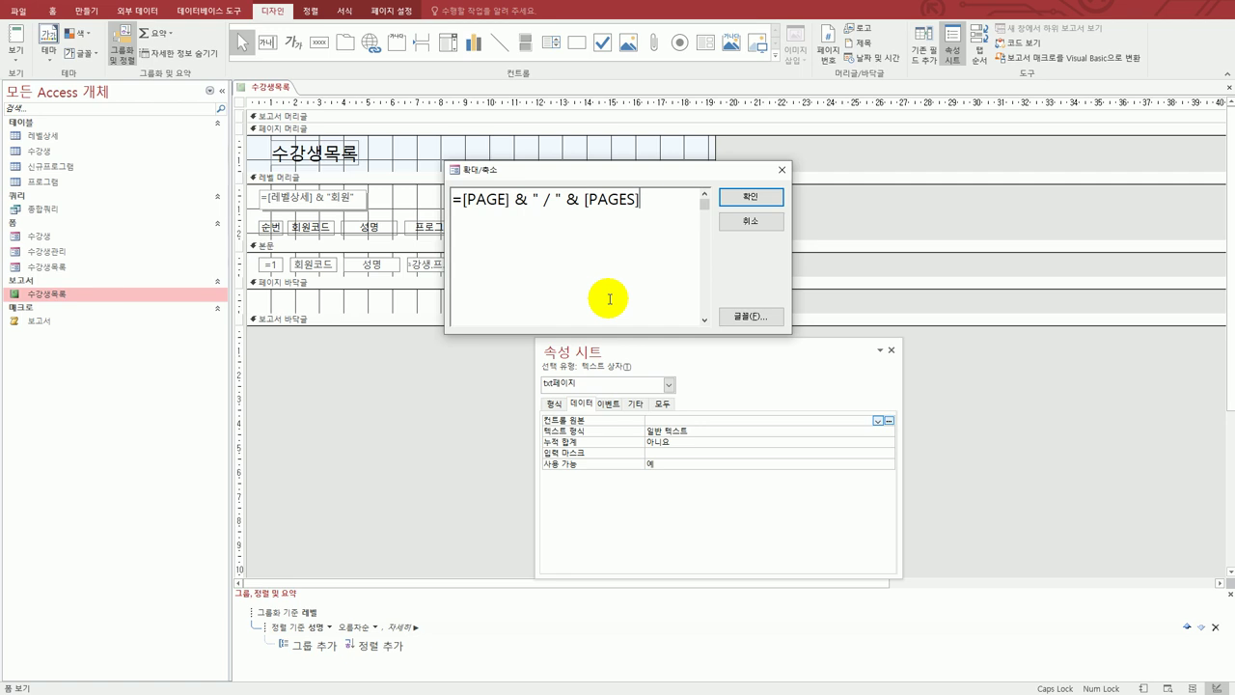
{"action": "left_click", "coordinate": [762, 198]}
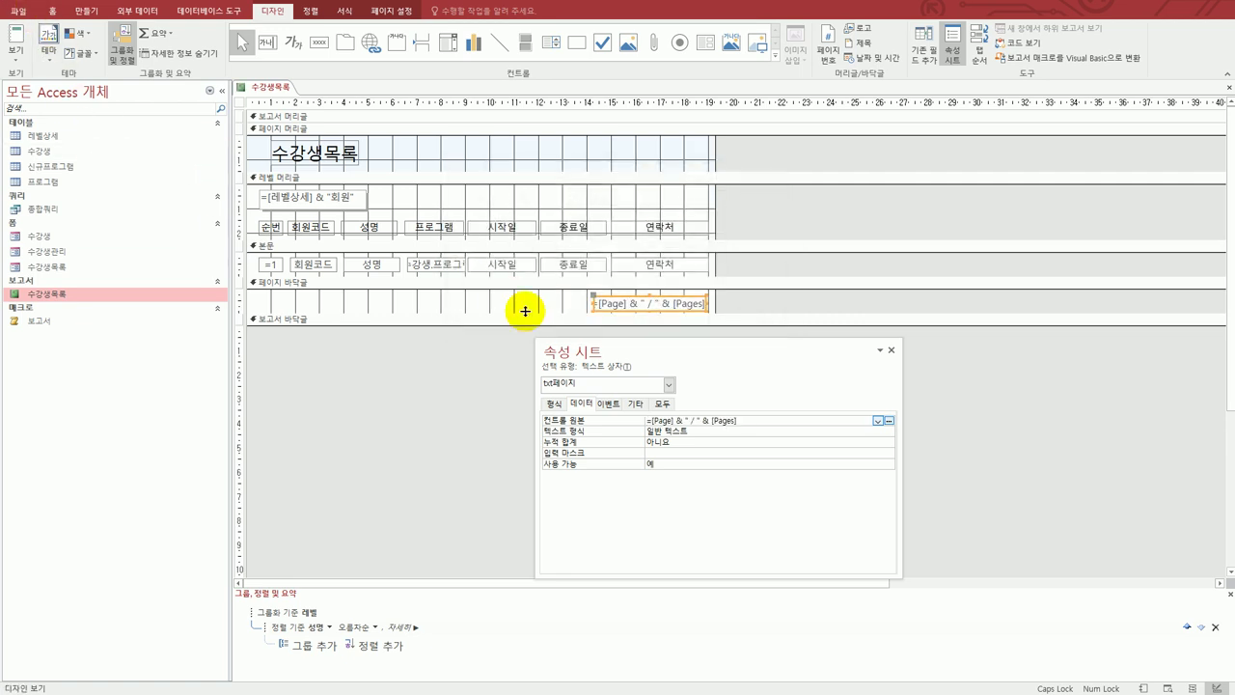
Check the grouping, numbering and page footer of the 수강생목록 report in print preview, and close the preview and the report
{"action": "left_click", "coordinate": [12, 60]}
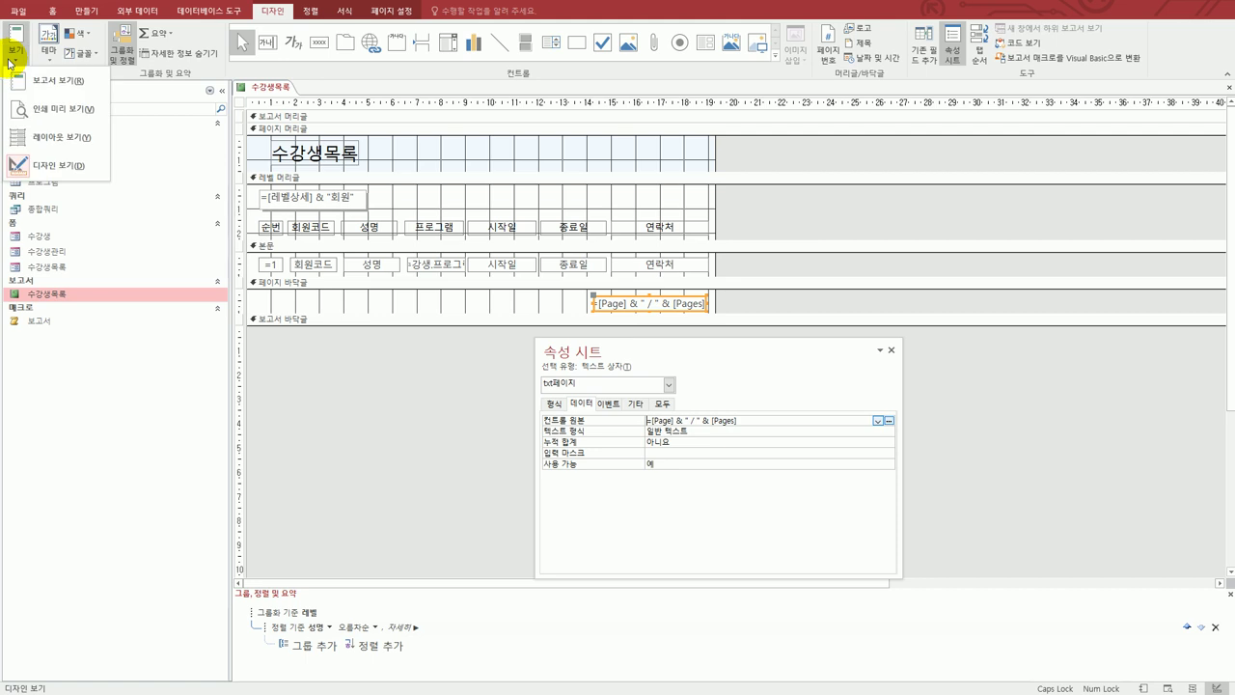
{"action": "left_click", "coordinate": [43, 110]}
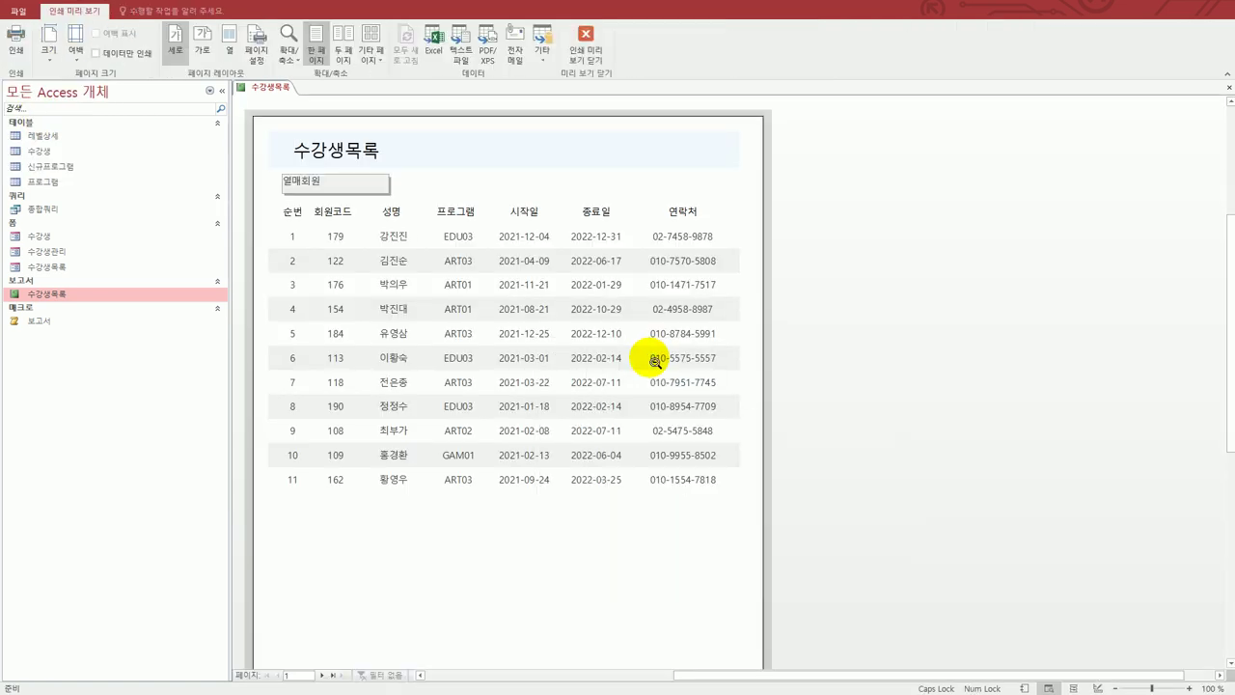
{"action": "scroll", "coordinate": [739, 496], "scroll_direction": "down", "scroll_amount": 3}
{"action": "scroll", "coordinate": [741, 503], "scroll_direction": "down", "scroll_amount": 2}
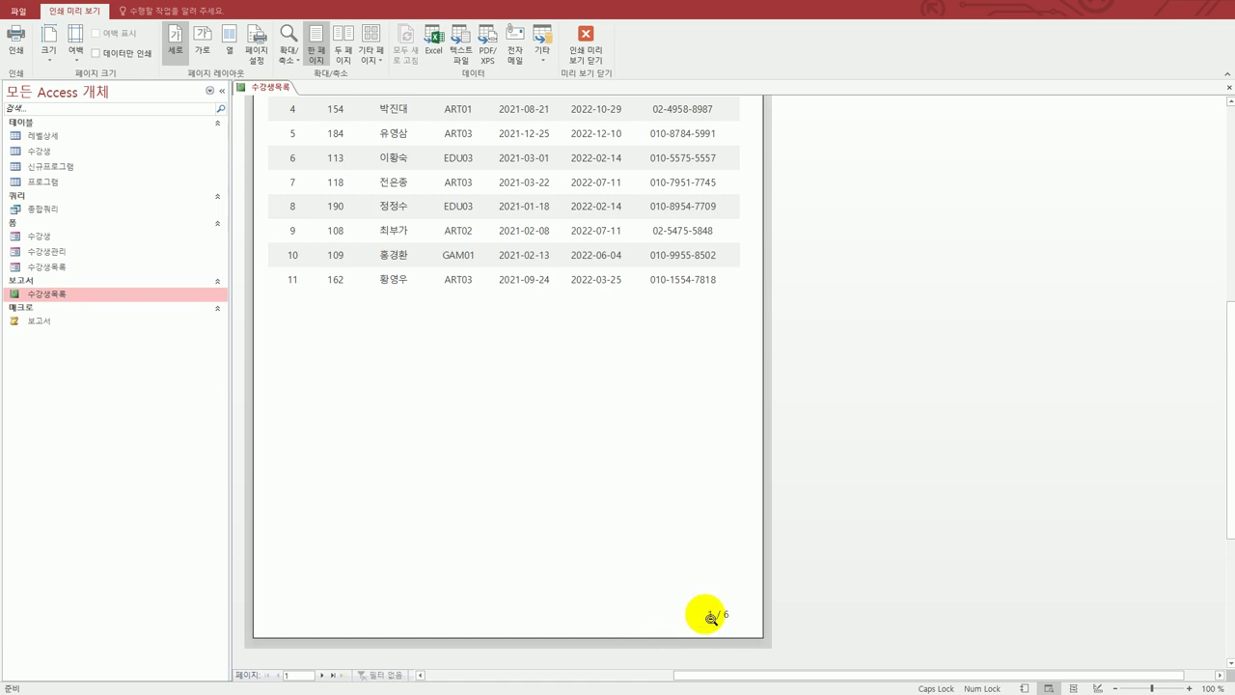
{"action": "scroll", "coordinate": [667, 588], "scroll_direction": "up", "scroll_amount": 5}
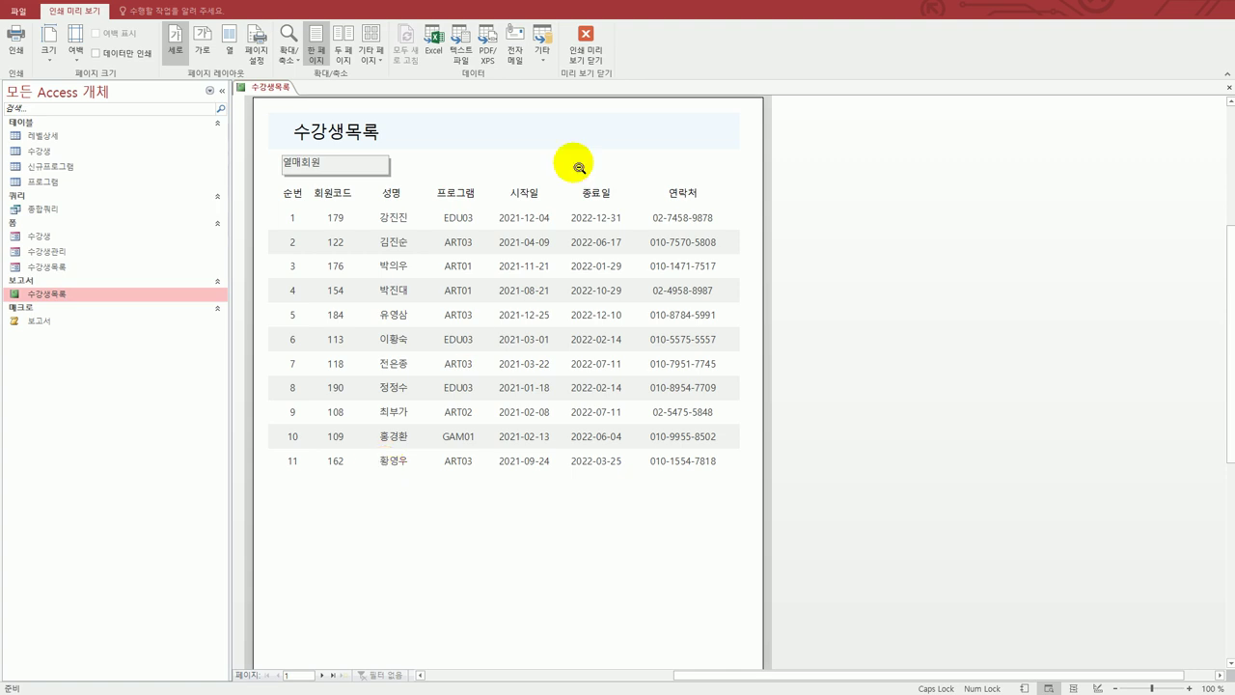
{"action": "left_click", "coordinate": [589, 64]}
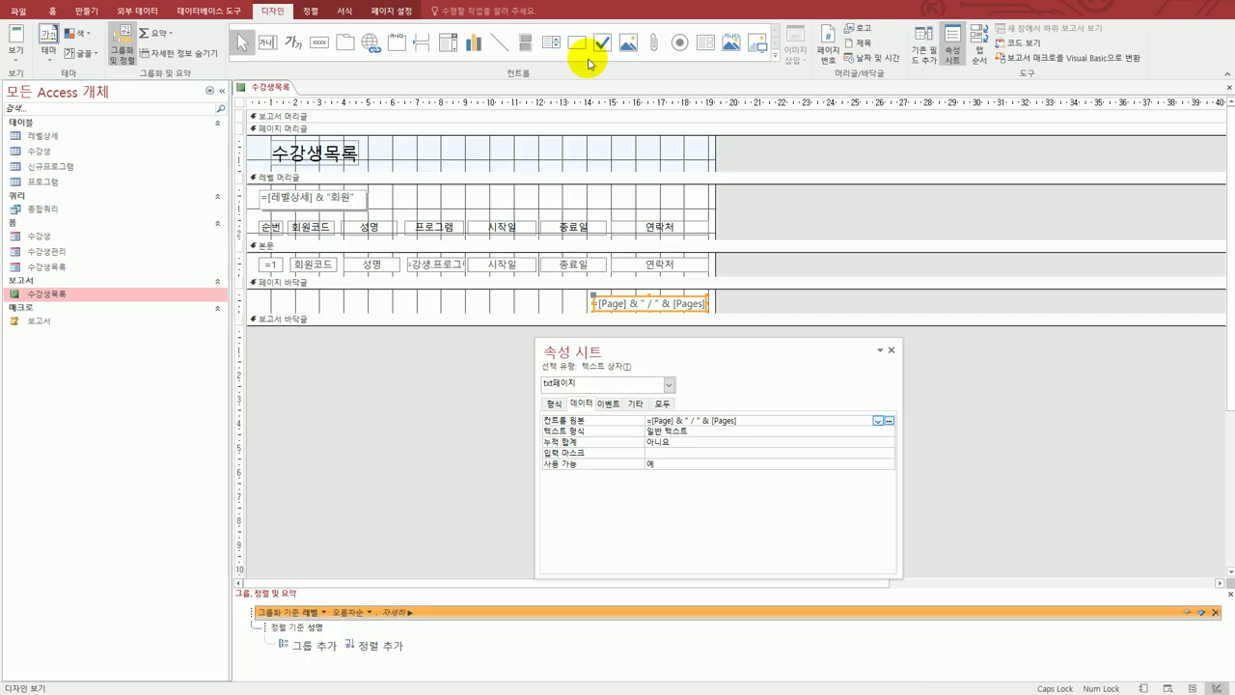
{"action": "left_click", "coordinate": [1228, 86]}
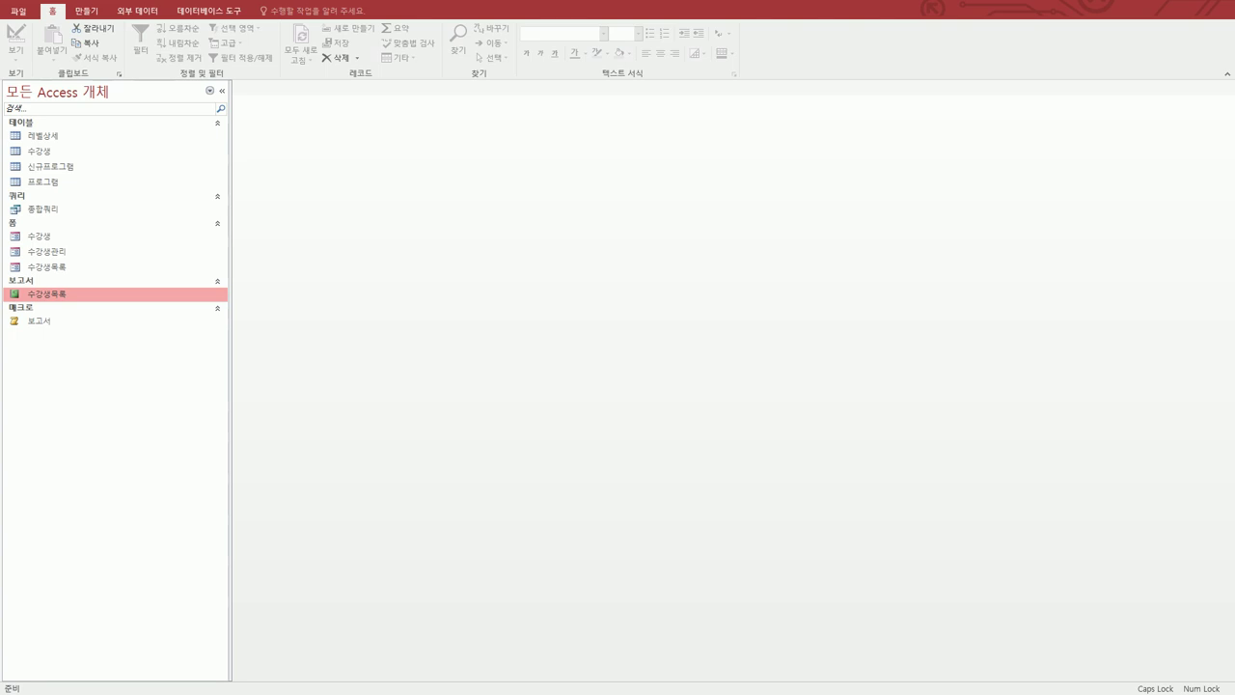
Read the exam instructions for the cmb레벨 change event procedure on the 수강생관리 form and return to the database
{"action": "key", "text": "alt+Tab"}
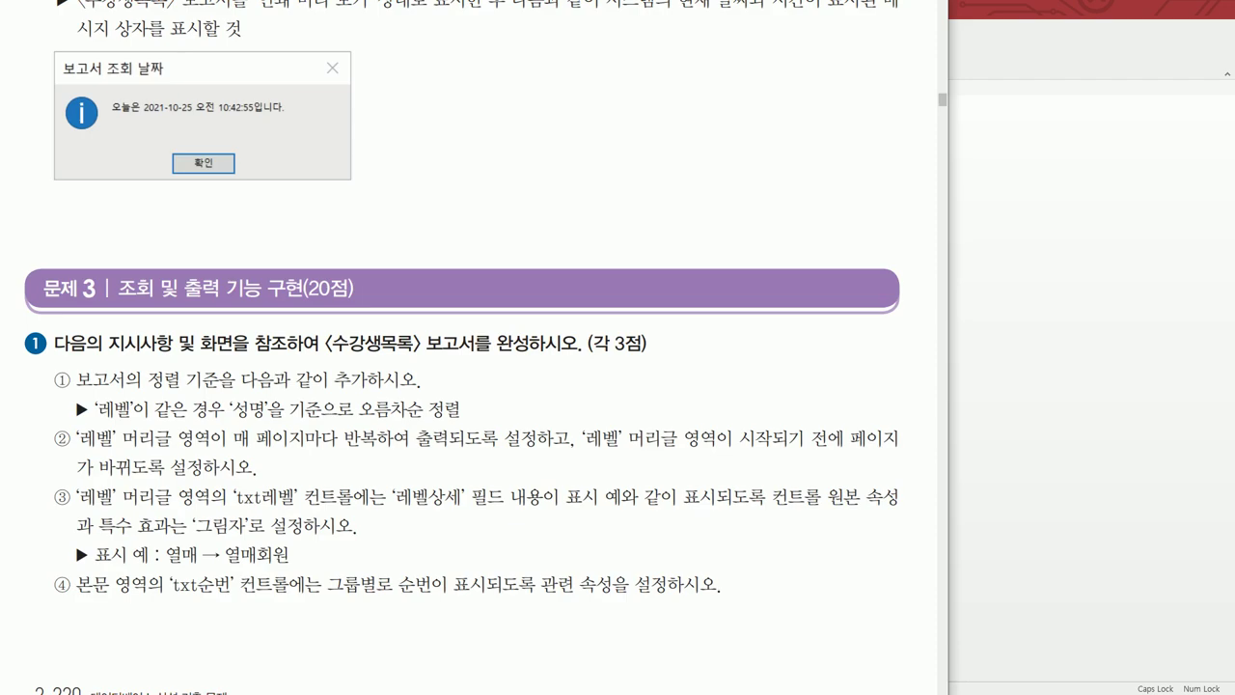
{"action": "key", "text": "Right"}
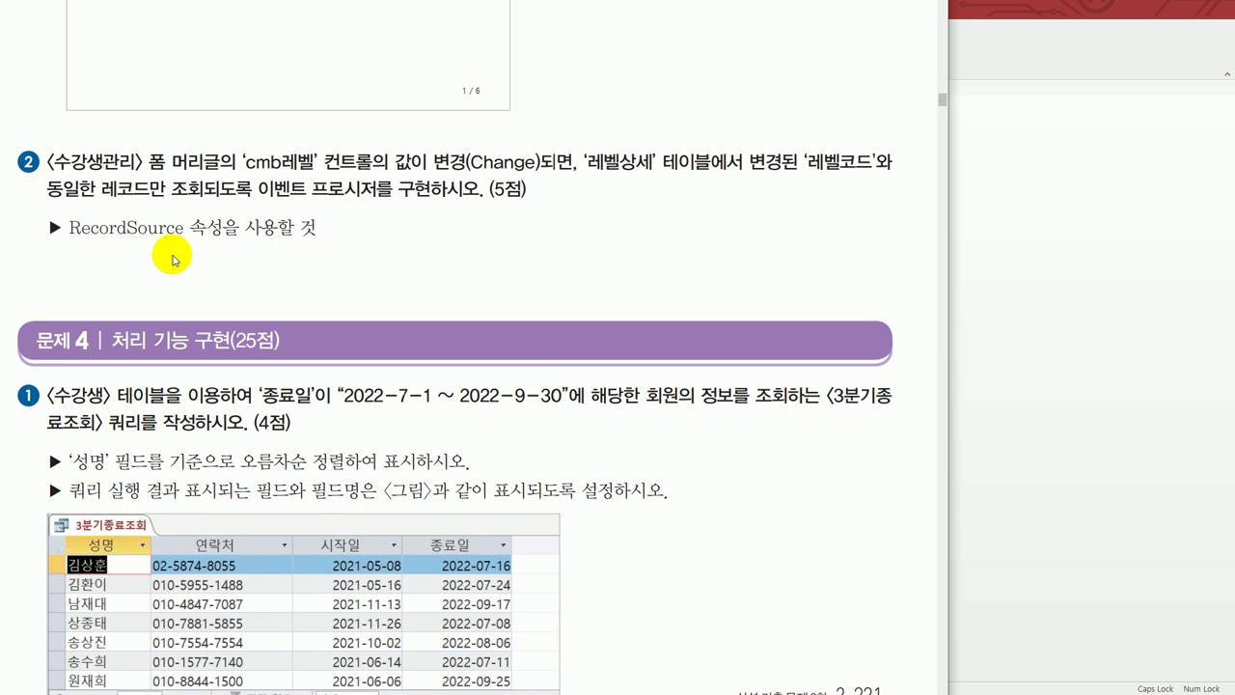
{"action": "left_click", "coordinate": [1006, 261]}
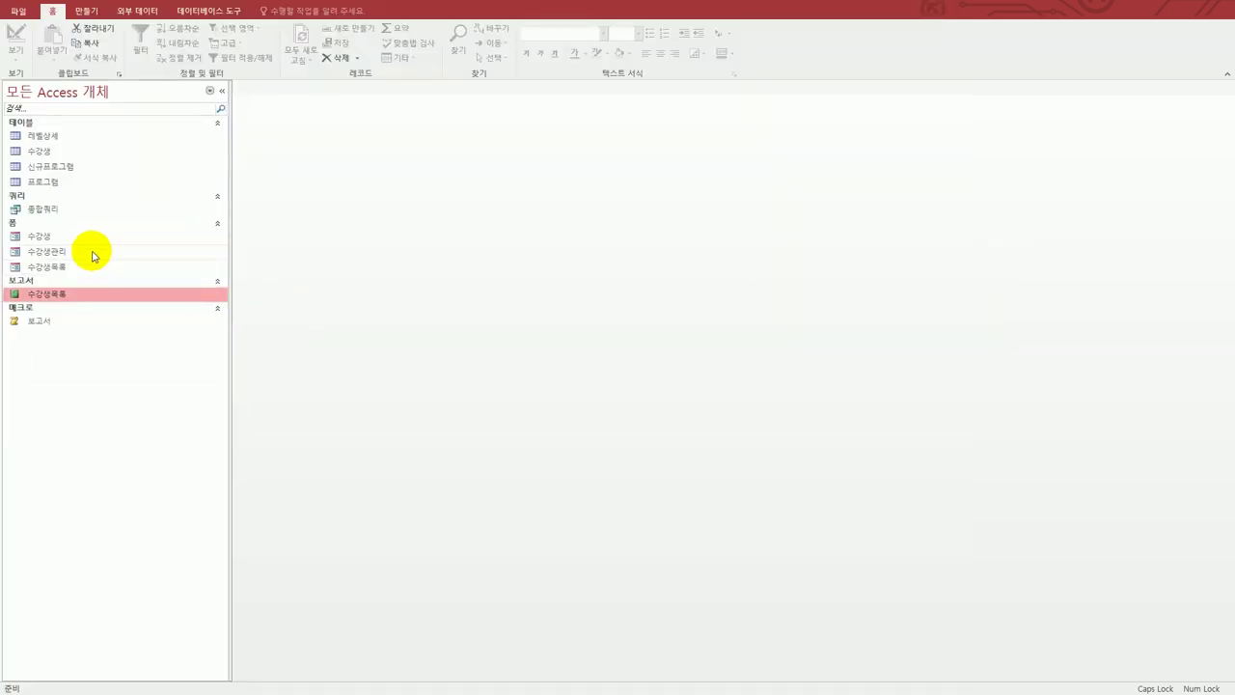
Open the 수강생관리 form in design view and create an event procedure for the On Change event of the cmb레벨 combo box
{"action": "left_click", "coordinate": [94, 252]}
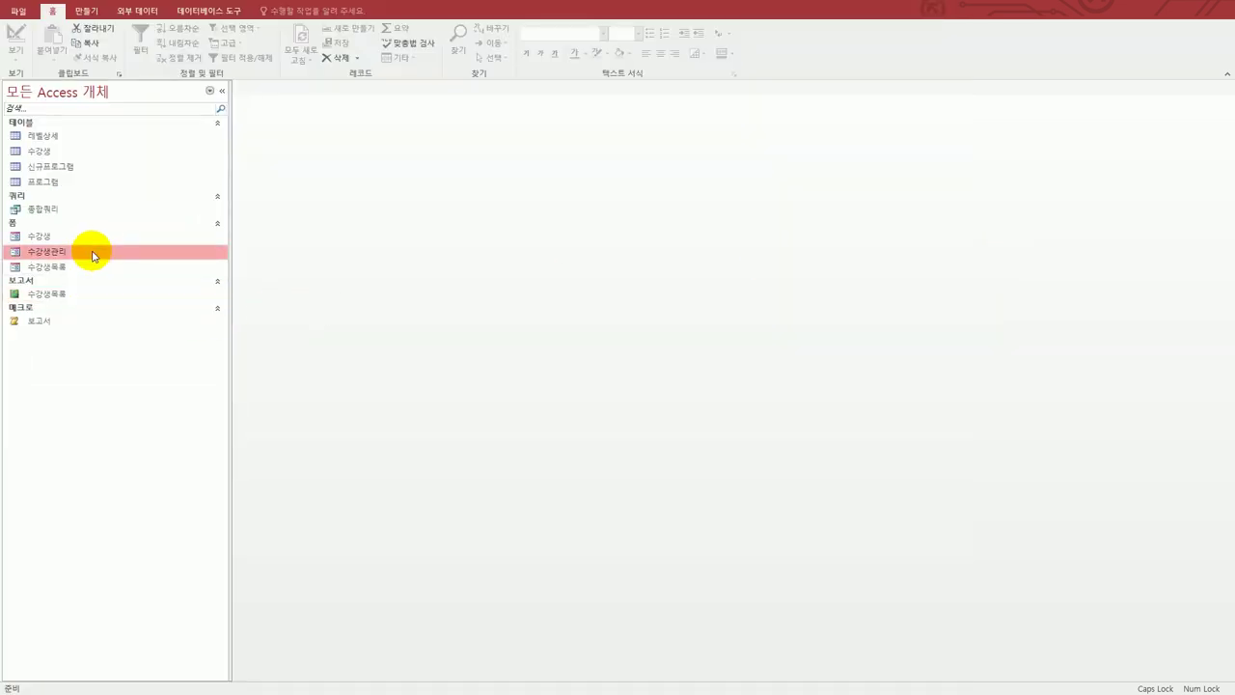
{"action": "right_click", "coordinate": [93, 256]}
{"action": "left_click", "coordinate": [113, 285]}
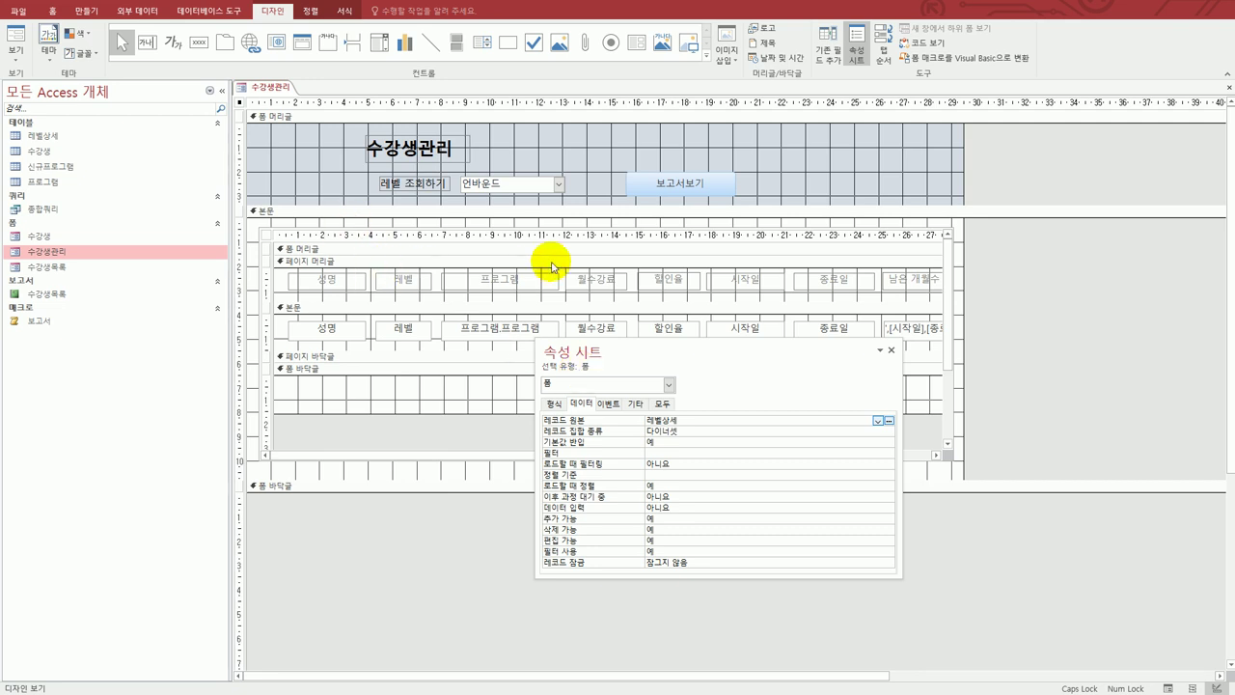
{"action": "left_click", "coordinate": [529, 184]}
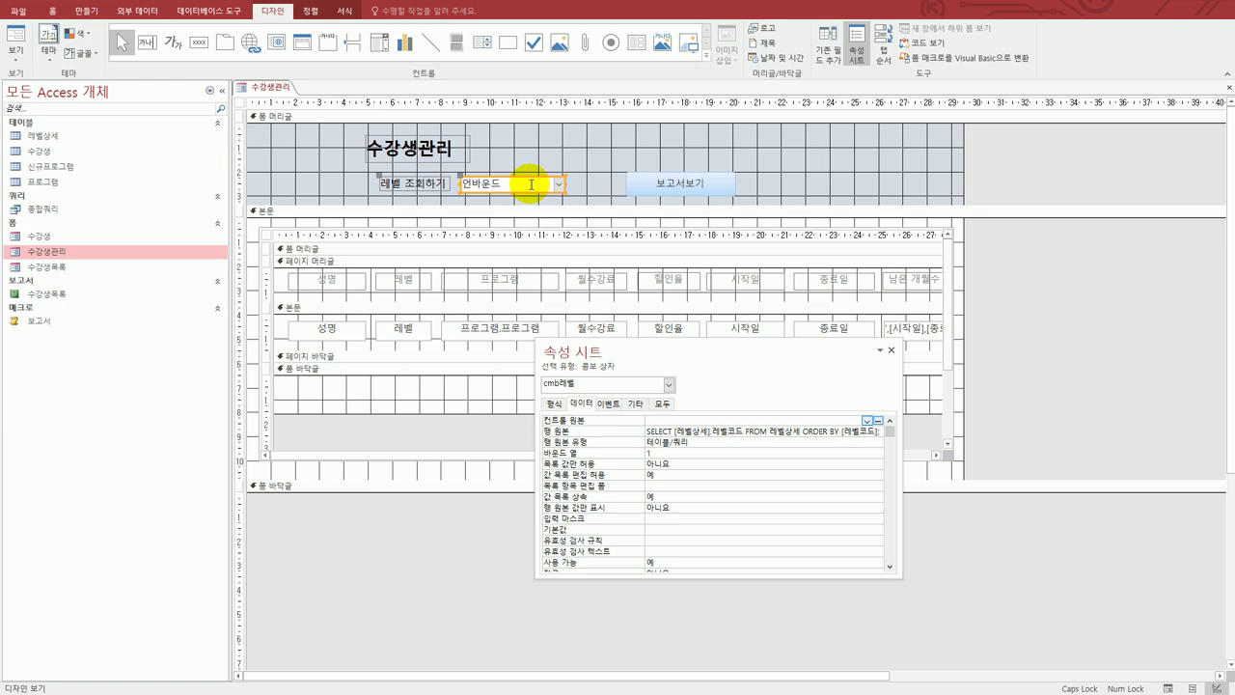
{"action": "left_click", "coordinate": [606, 404]}
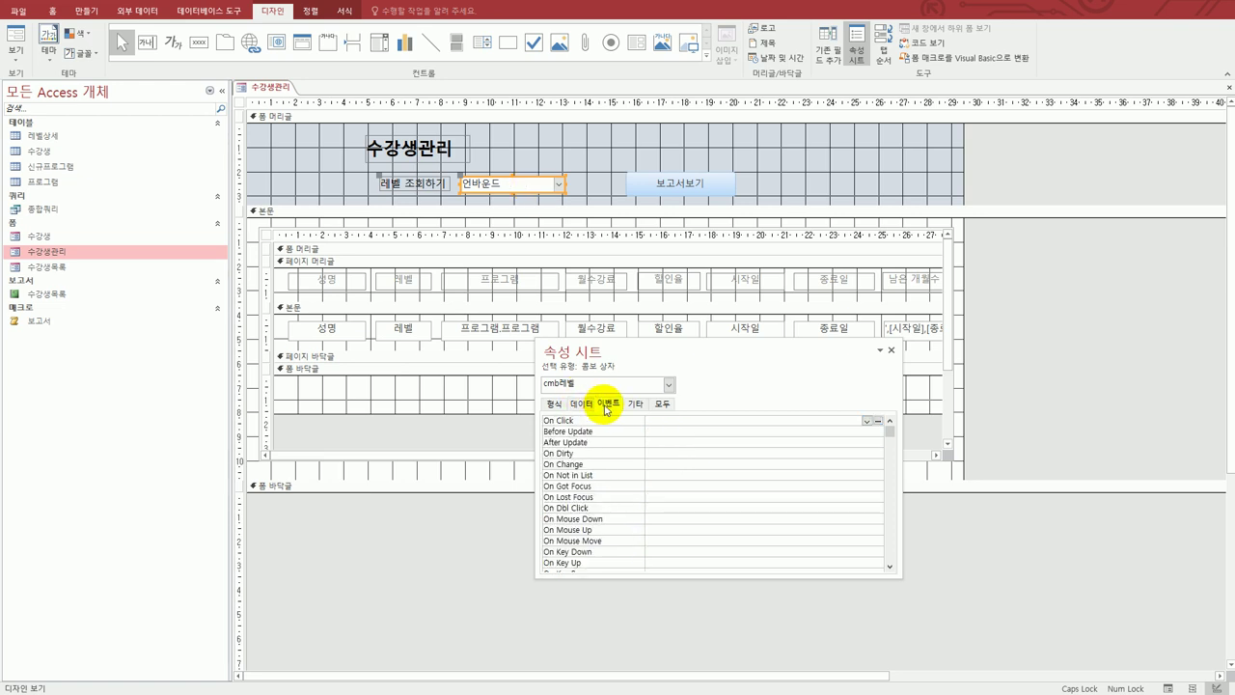
{"action": "left_click", "coordinate": [665, 464]}
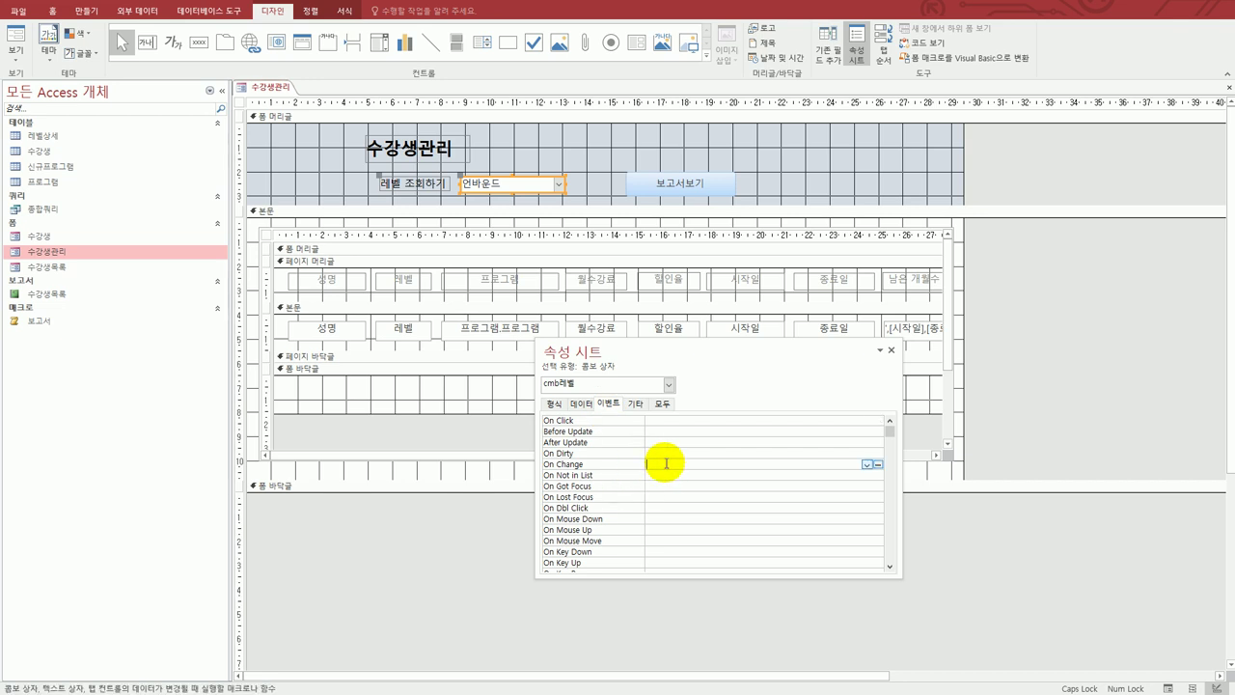
{"action": "left_click", "coordinate": [868, 466]}
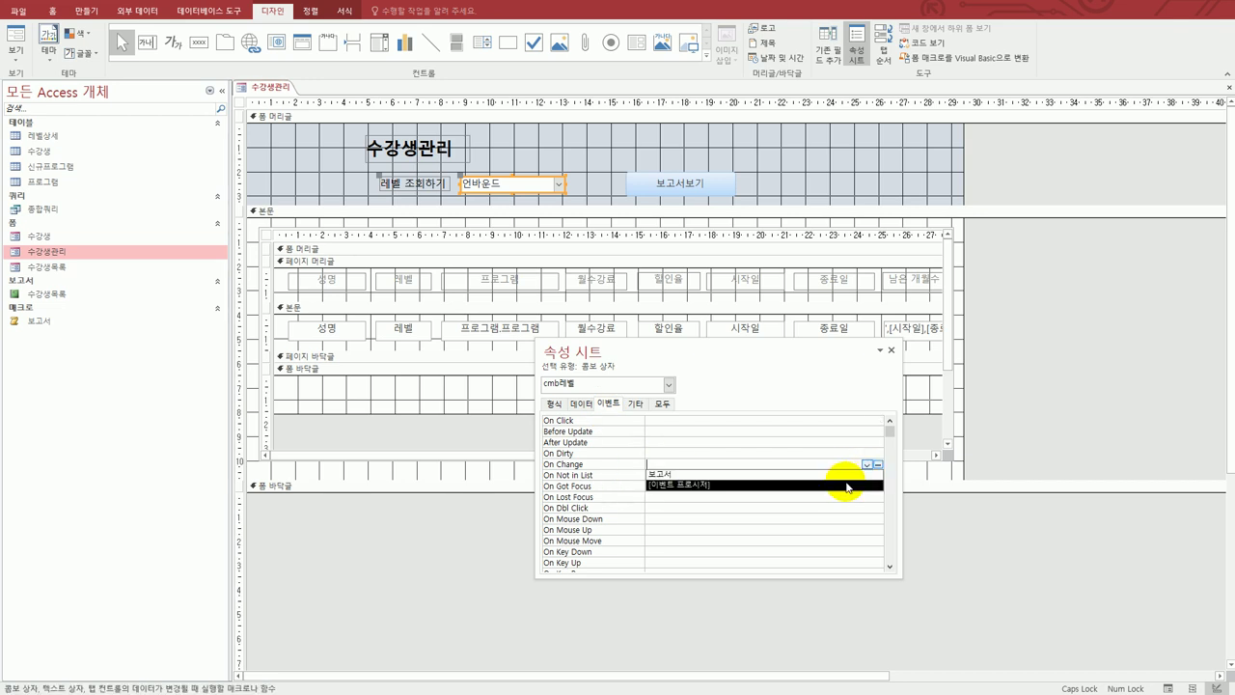
{"action": "left_click", "coordinate": [847, 485]}
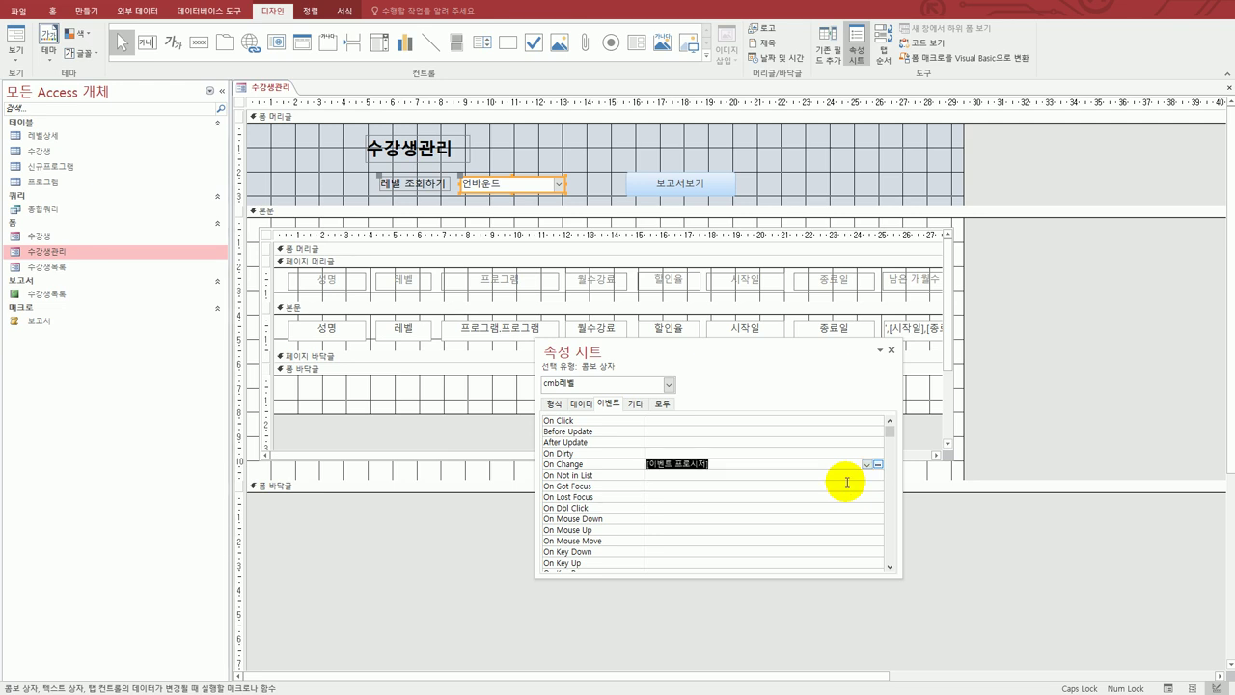
{"action": "left_click", "coordinate": [877, 465]}
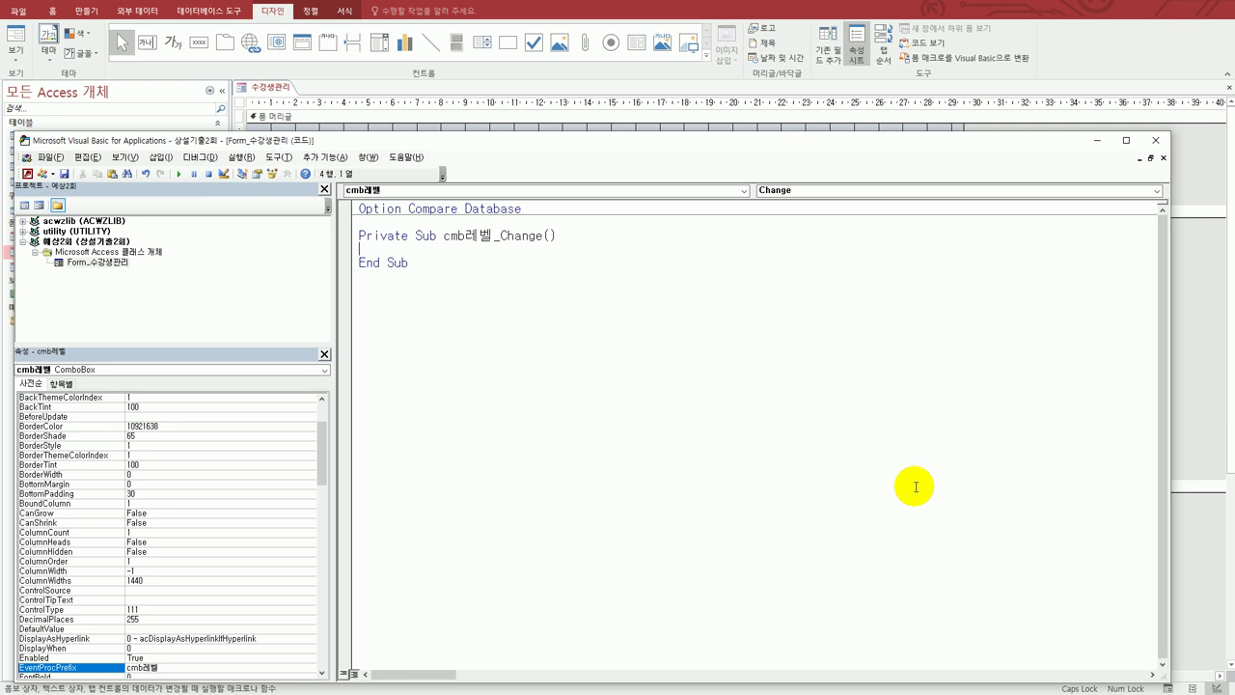
In cmb레벨_Change, begin a Me.RecordSource assignment with the string "SELECT * FROM 레벨상세
{"action": "key", "text": "Tab"}
{"action": "type", "text": "ME."}
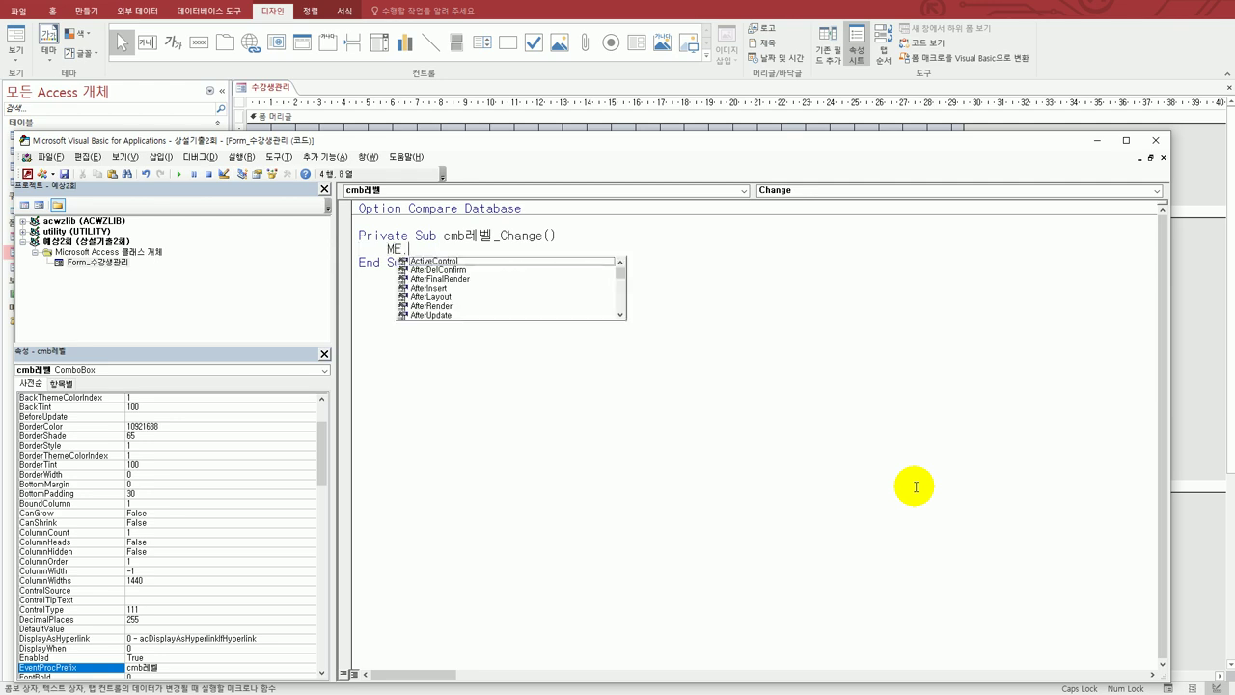
{"action": "type", "text": "RE"}
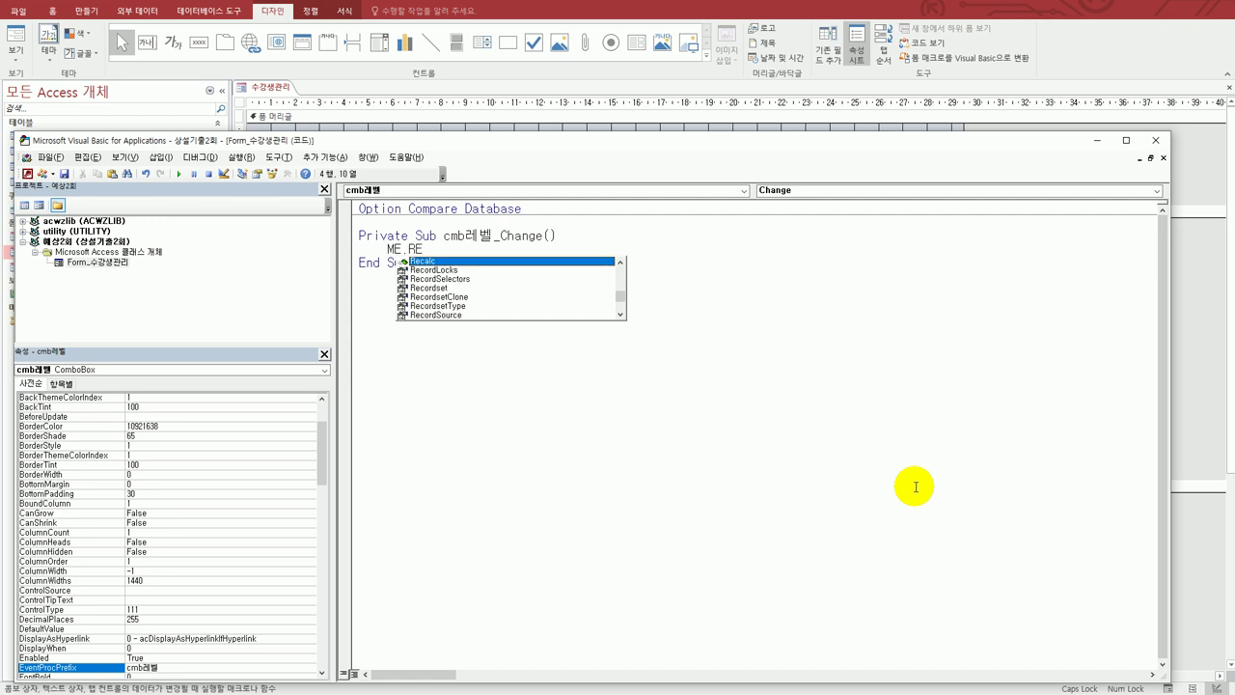
{"action": "key", "text": "Down"}
{"action": "key", "text": "Down"}
{"action": "key", "text": "Down"}
{"action": "key", "text": "Down"}
{"action": "key", "text": "Down"}
{"action": "key", "text": "Down"}
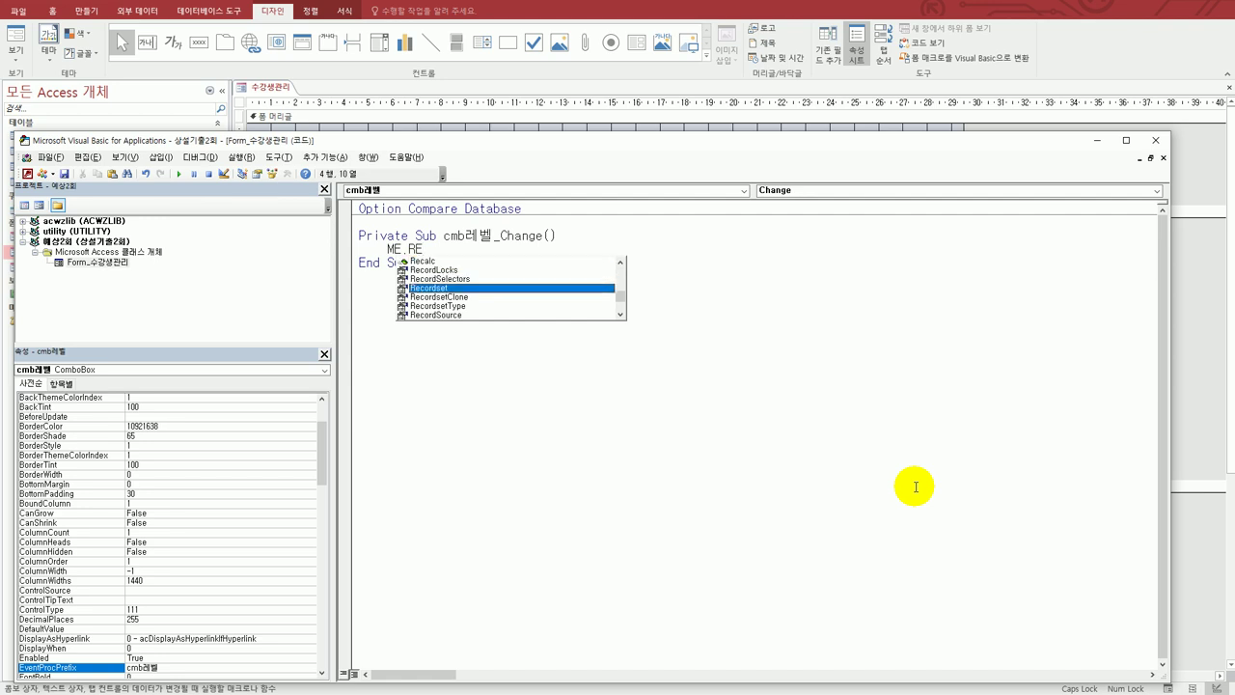
{"action": "key", "text": "Tab"}
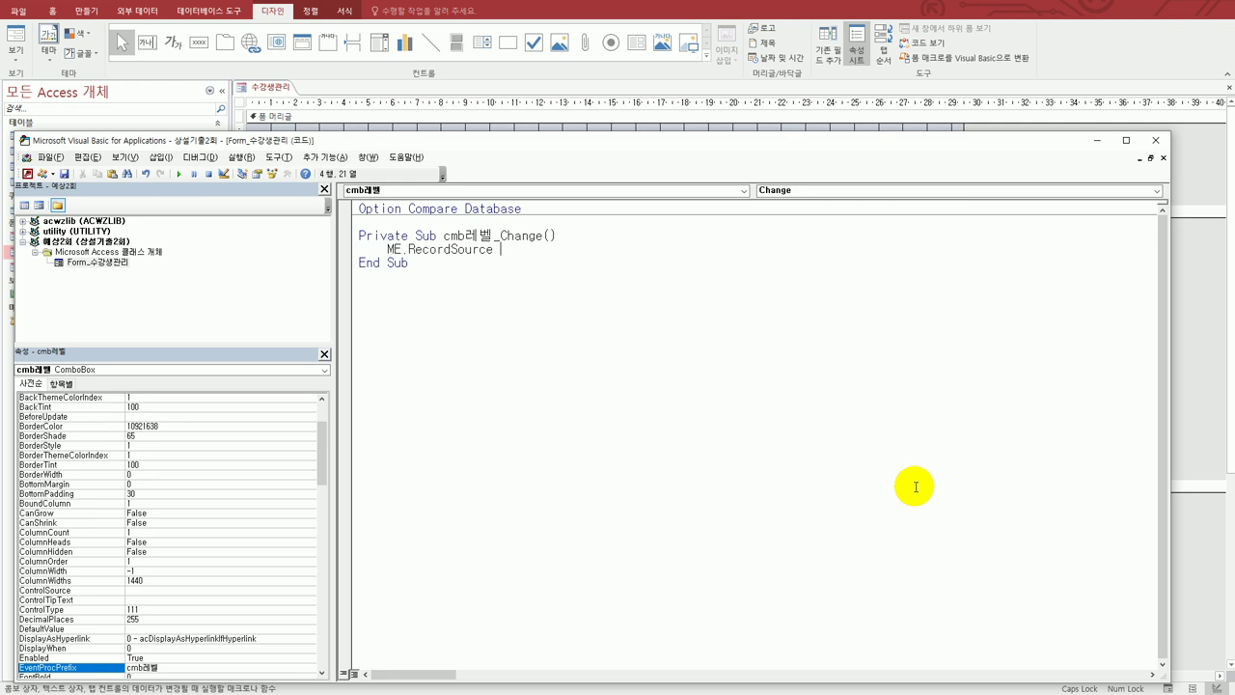
{"action": "type", "text": "= \"SELECT * FROM 레벨상세"}
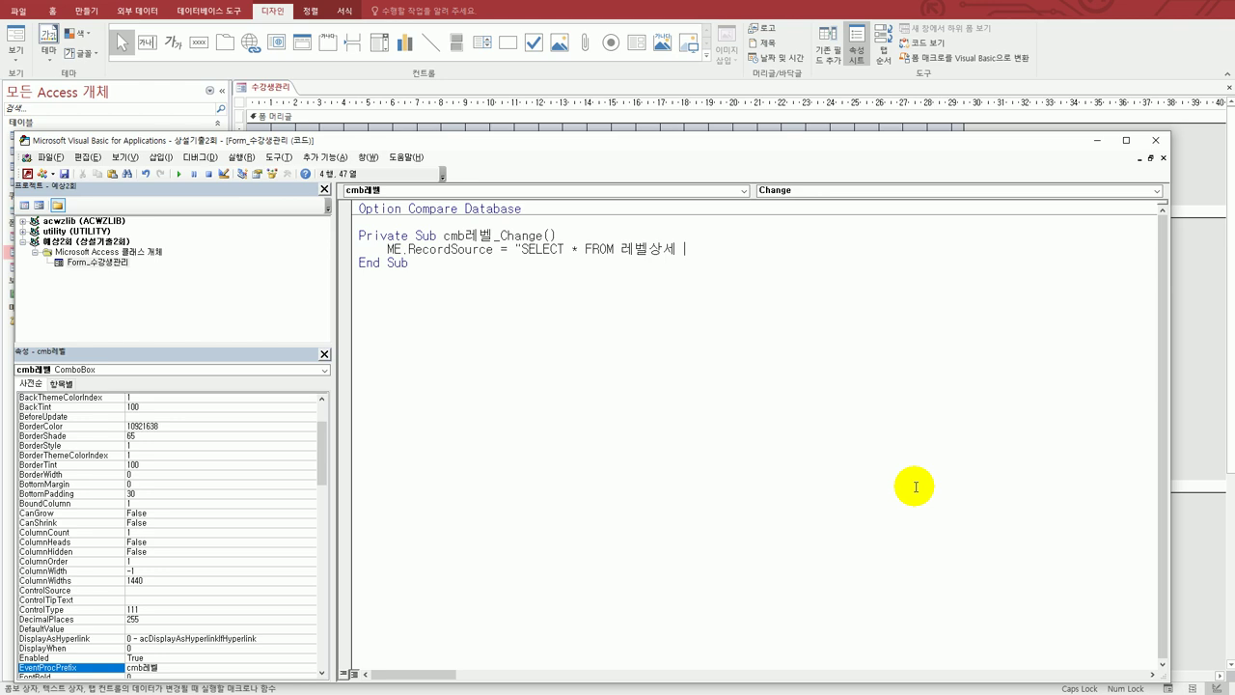
Complete the RecordSource query string with the condition WHERE 레벨코드 = CMB레벨 and close the quotation
{"action": "type", "text": "WHERE"}
{"action": "type", "text": "fp"}
{"action": "key", "text": "BackSpace"}
{"action": "key", "text": "BackSpace"}
{"action": "type", "text": "레벨상세"}
{"action": "key", "text": "BackSpace"}
{"action": "key", "text": "BackSpace"}
{"action": "type", "text": "코드 = CMB"}
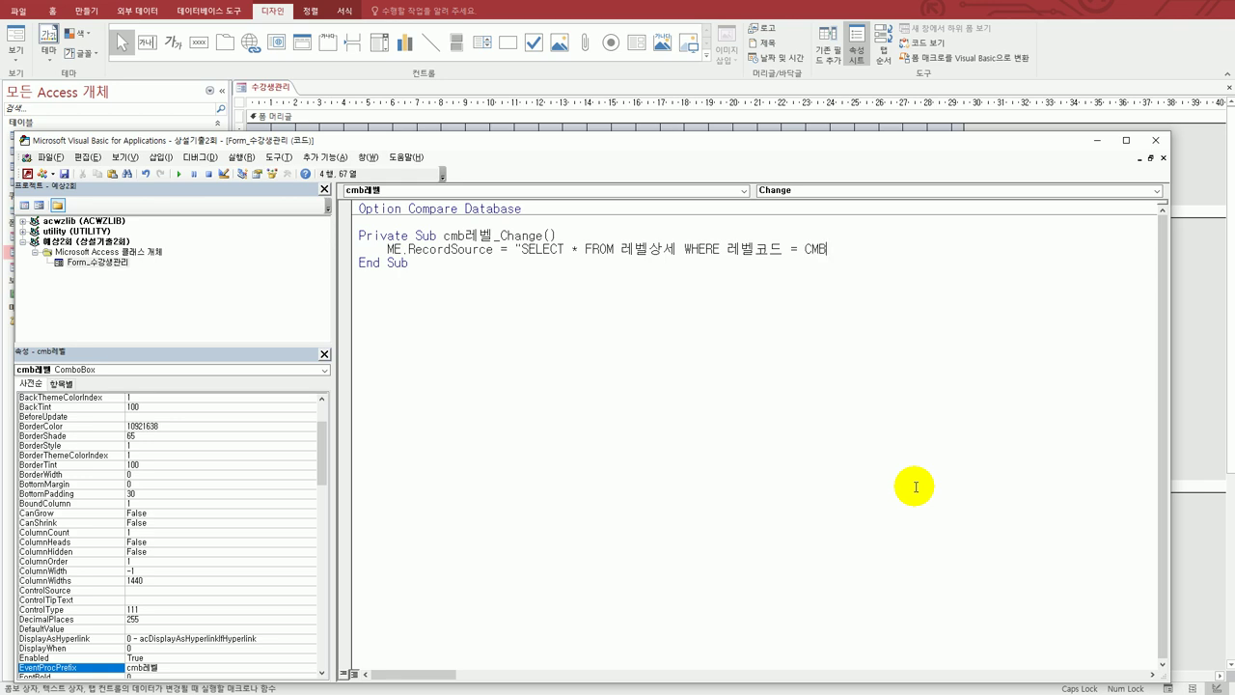
{"action": "type", "text": "레벨\""}
{"action": "key", "text": "Down"}
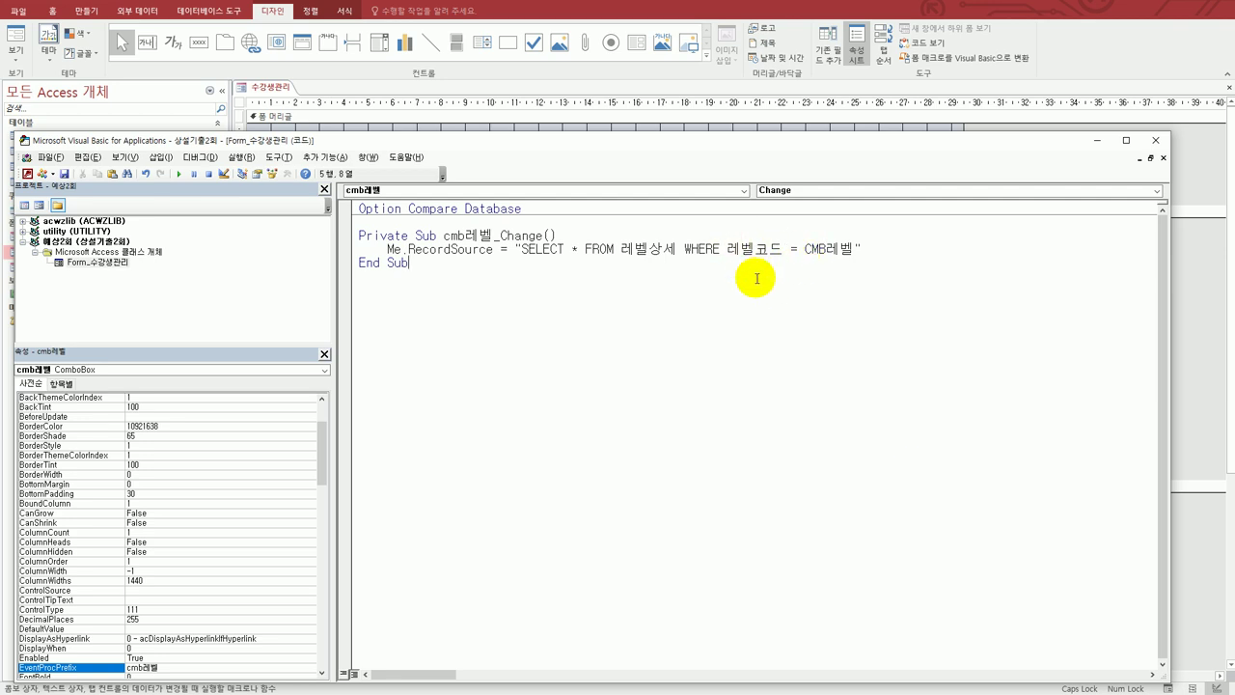
Change the CMB prefix of the combo box name in the WHERE condition to lowercase cmb
{"action": "left_click_drag", "start_coordinate": [805, 248], "coordinate": [822, 249]}
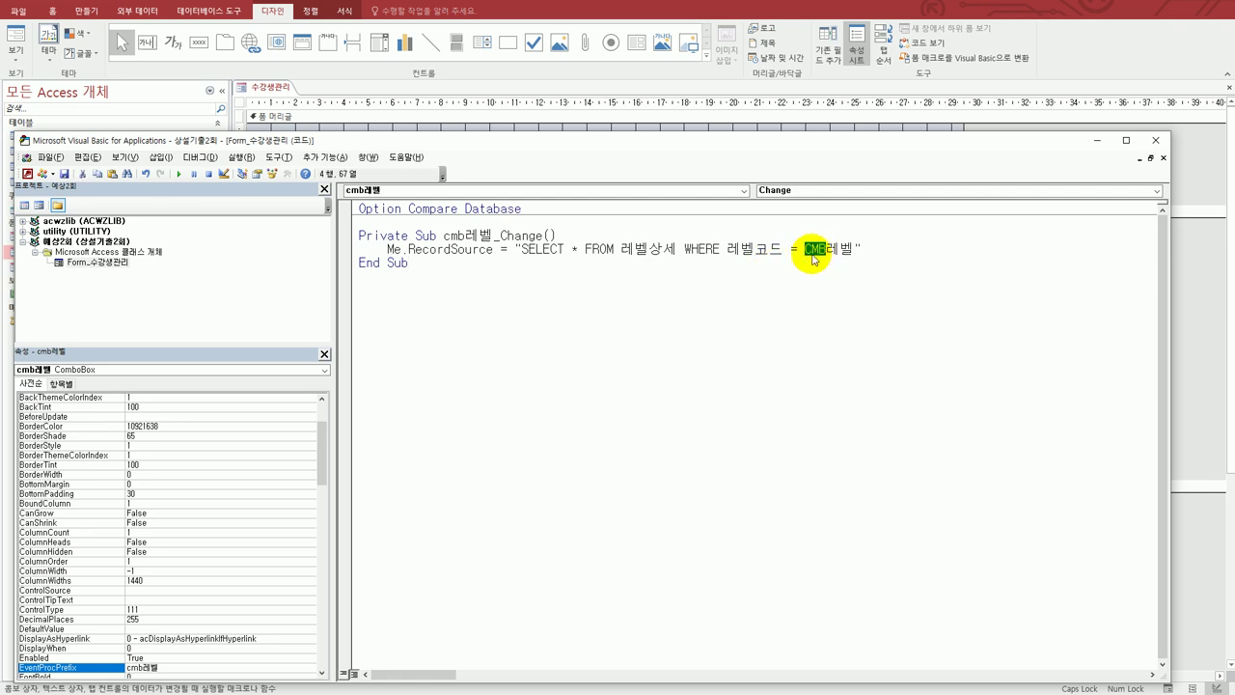
{"action": "key", "text": "Caps_Lock"}
{"action": "type", "text": "cmb"}
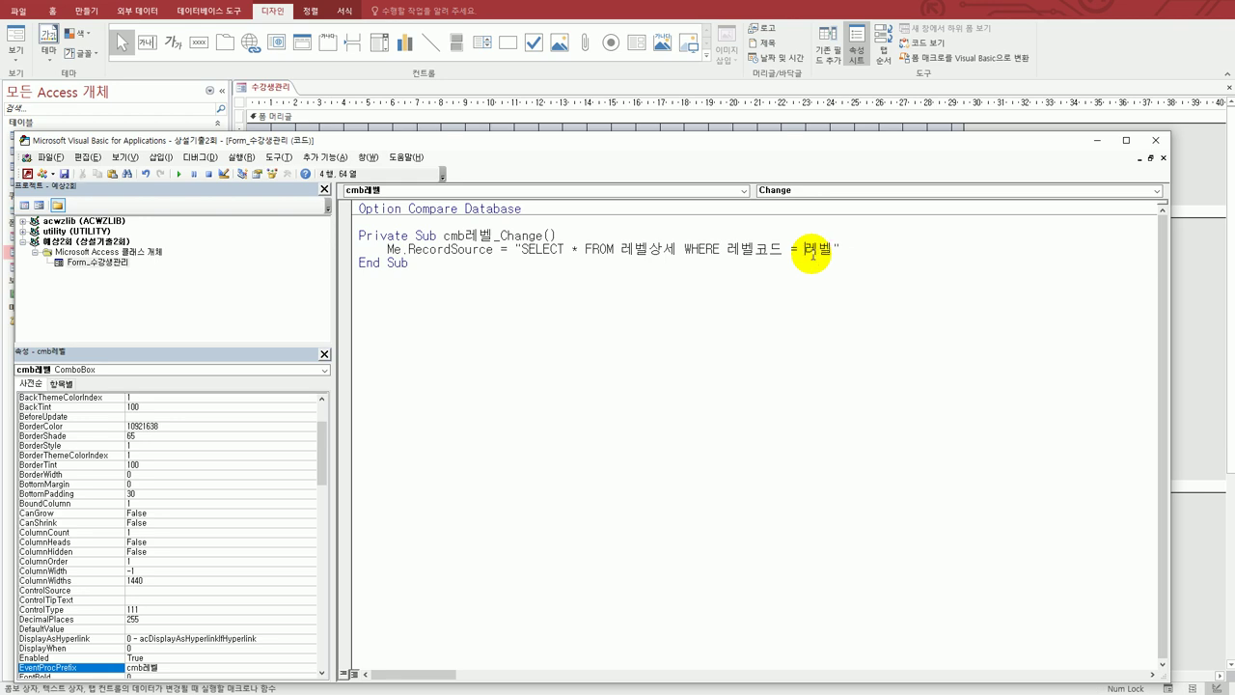
{"action": "key", "text": "BackSpace"}
{"action": "type", "text": "b"}
{"action": "key", "text": "Down"}
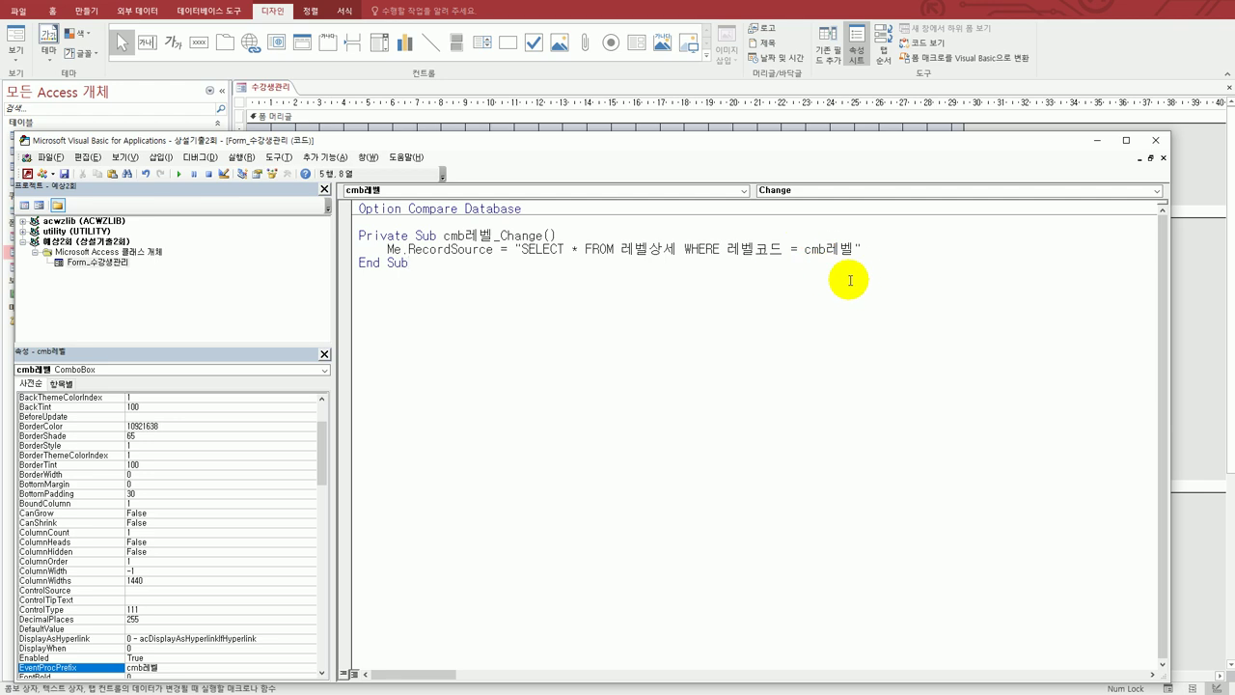
Check the data type of the 레벨코드 values in the 레벨상세 table, close it and return to the cmb레벨_Change code
{"action": "left_click", "coordinate": [592, 12]}
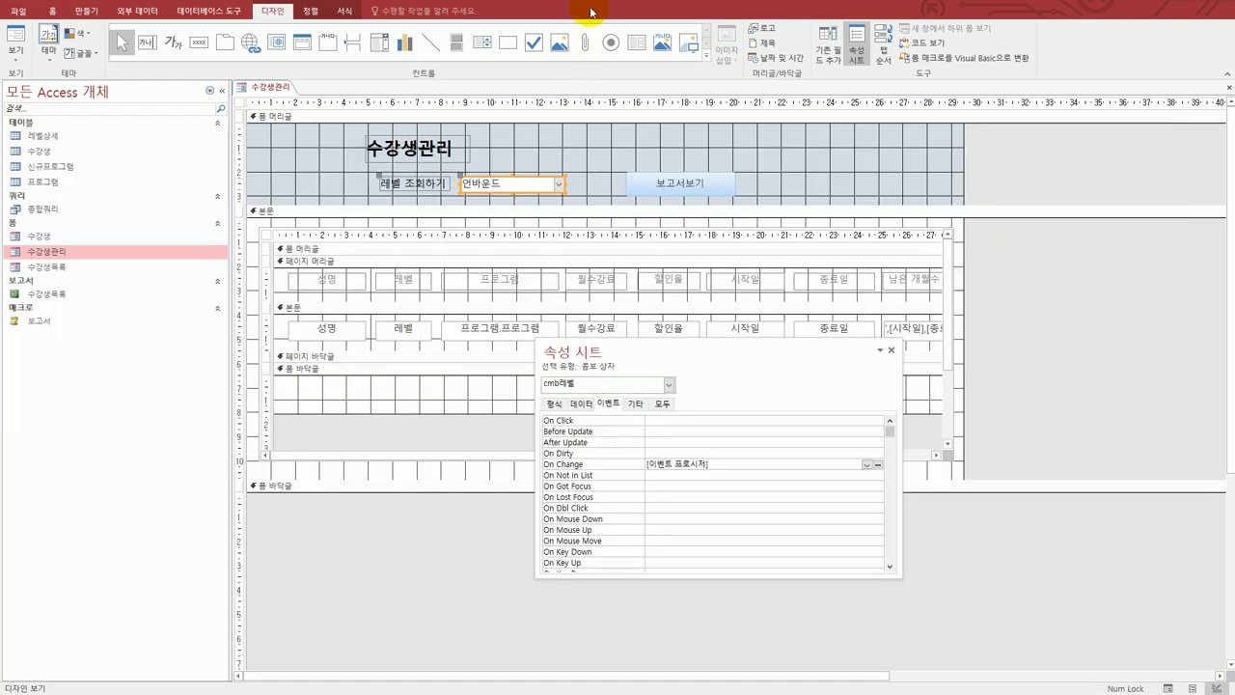
{"action": "left_click", "coordinate": [70, 141]}
{"action": "double_click", "coordinate": [70, 141]}
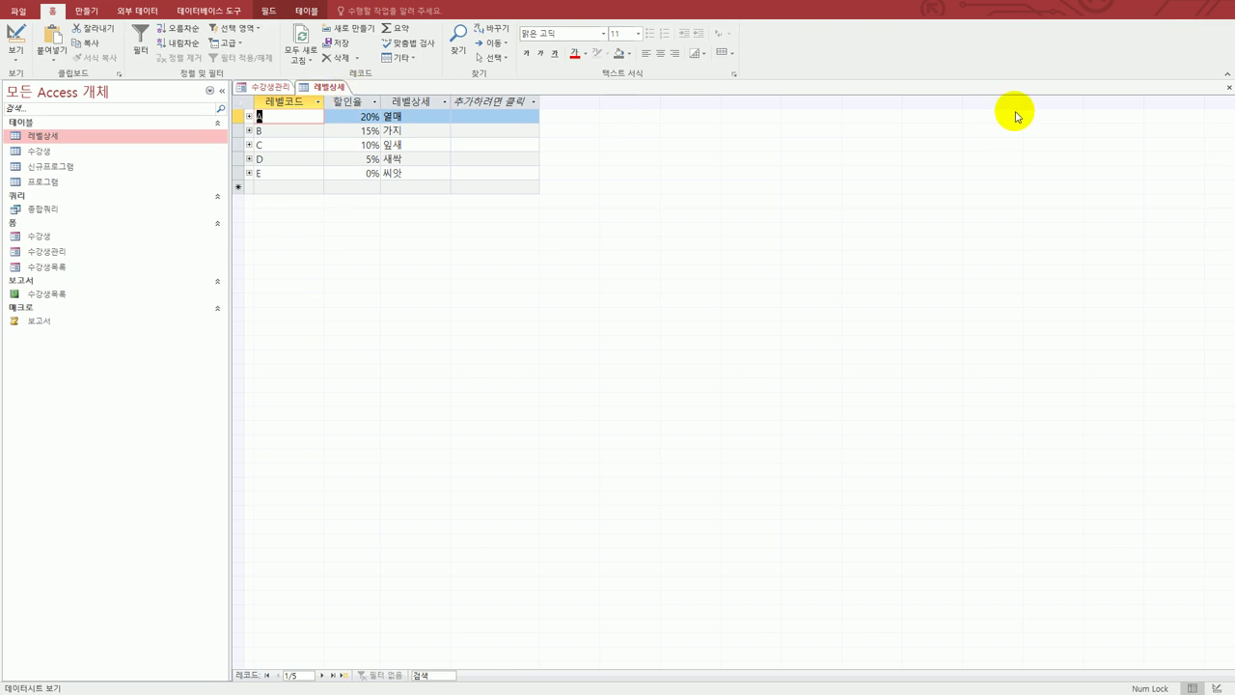
{"action": "left_click", "coordinate": [1228, 89]}
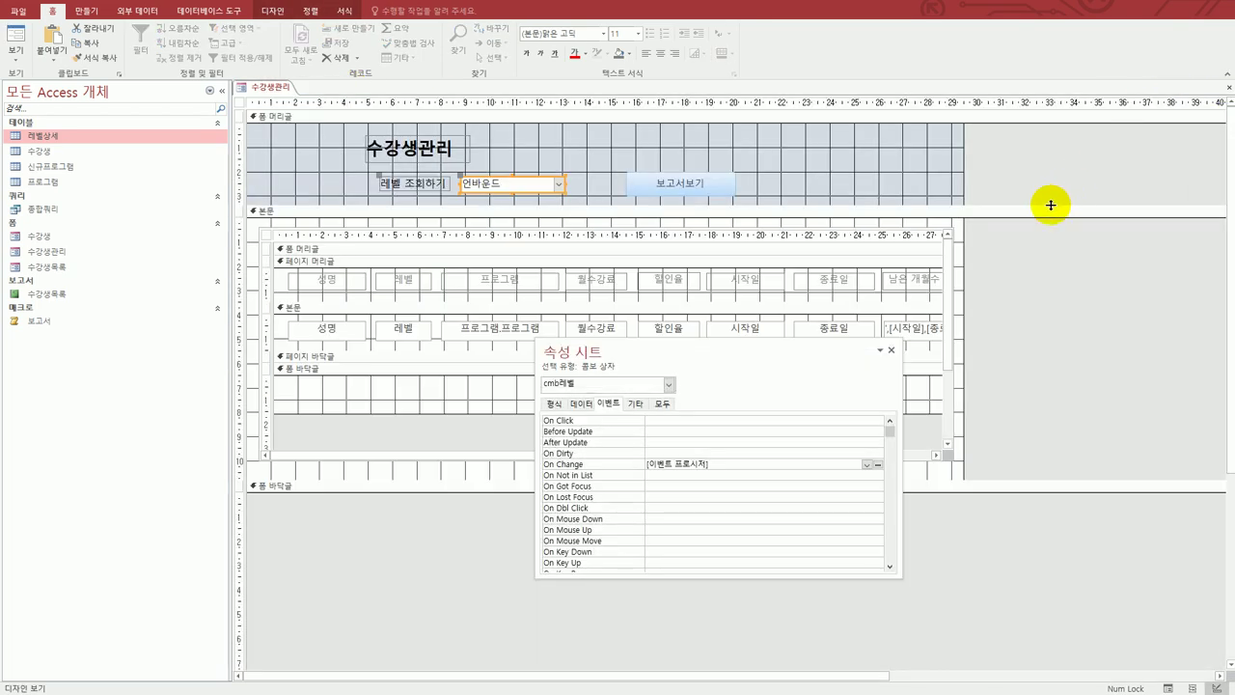
{"action": "left_click", "coordinate": [877, 464]}
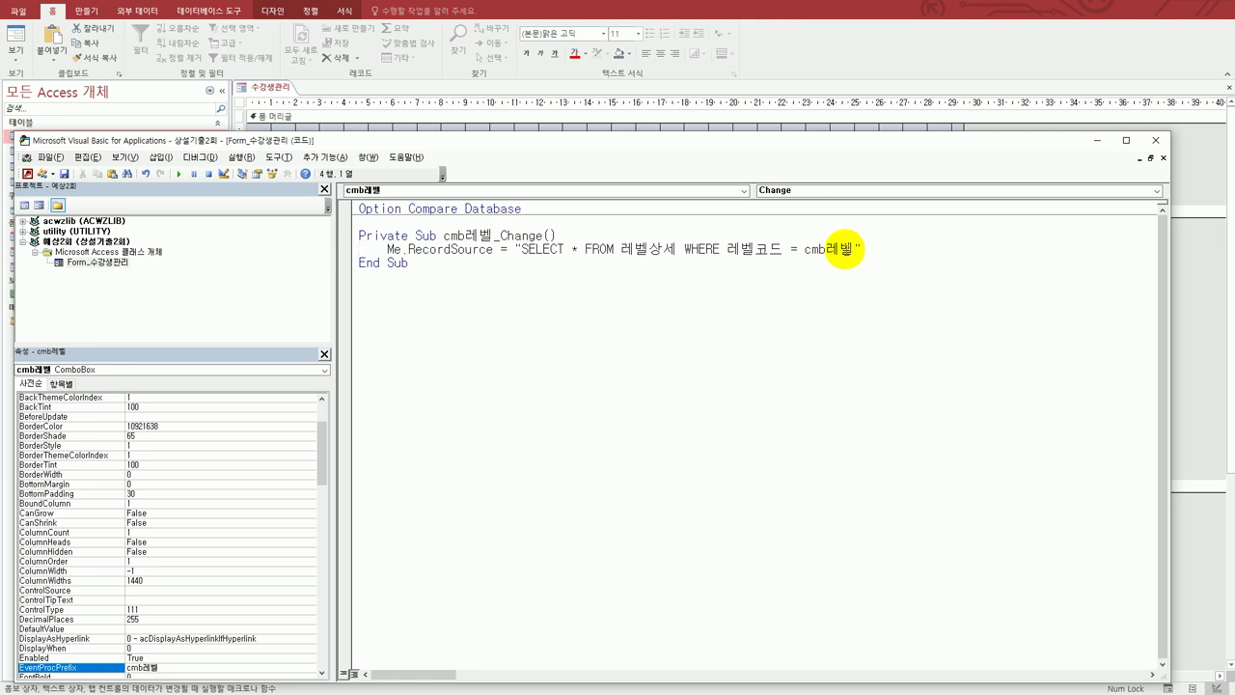
Rewrite the condition as a quoted text comparison by concatenating the combo box value: 레벨코드 = '" & cmb레벨 & "'"
{"action": "left_click", "coordinate": [803, 249]}
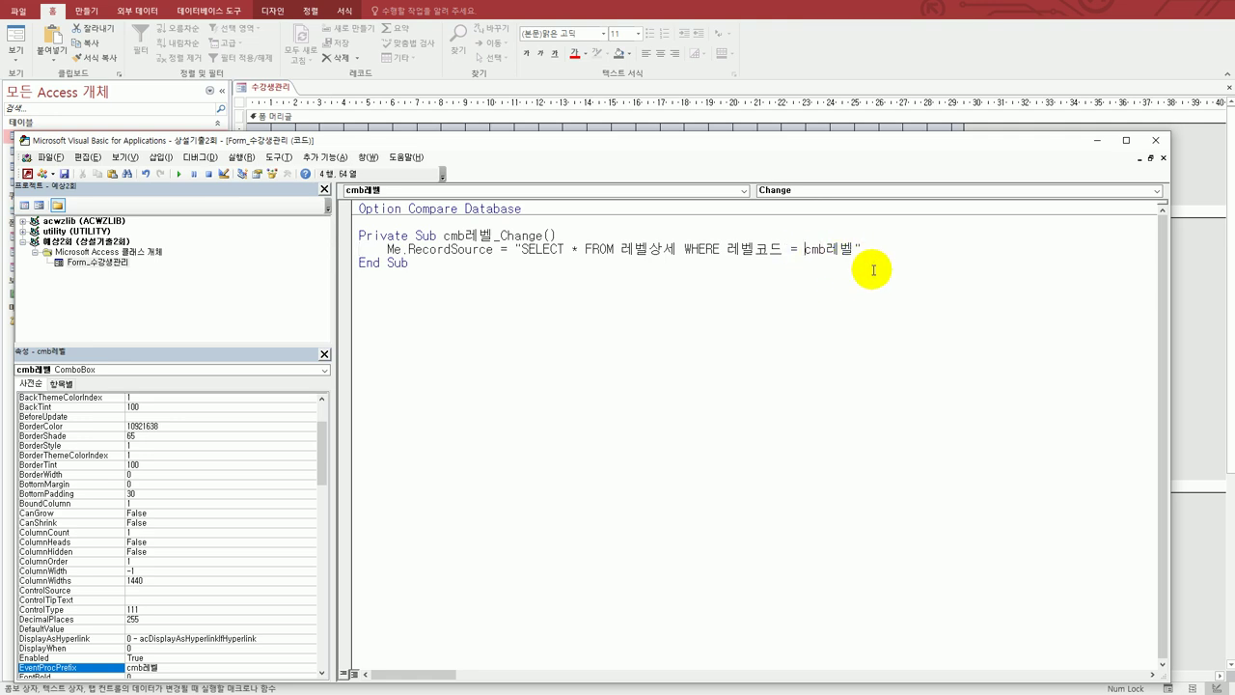
{"action": "type", "text": "'"}
{"action": "key", "text": "Right"}
{"action": "key", "text": "Right"}
{"action": "key", "text": "Right"}
{"action": "key", "text": "Right"}
{"action": "key", "text": "Right"}
{"action": "type", "text": "'"}
{"action": "key", "text": "Left"}
{"action": "key", "text": "Left"}
{"action": "type", "text": "\" &"}
{"action": "key", "text": "Right"}
{"action": "key", "text": "Right"}
{"action": "type", "text": "& "}
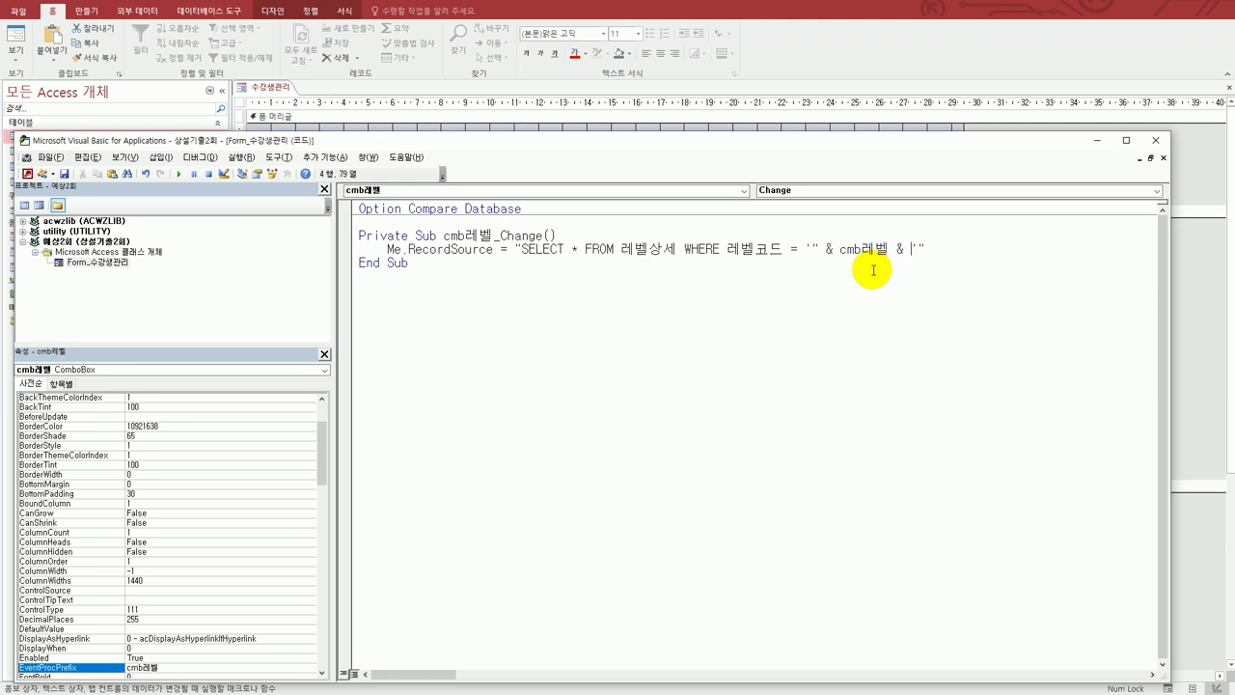
{"action": "type", "text": "\""}
{"action": "left_click", "coordinate": [873, 270]}
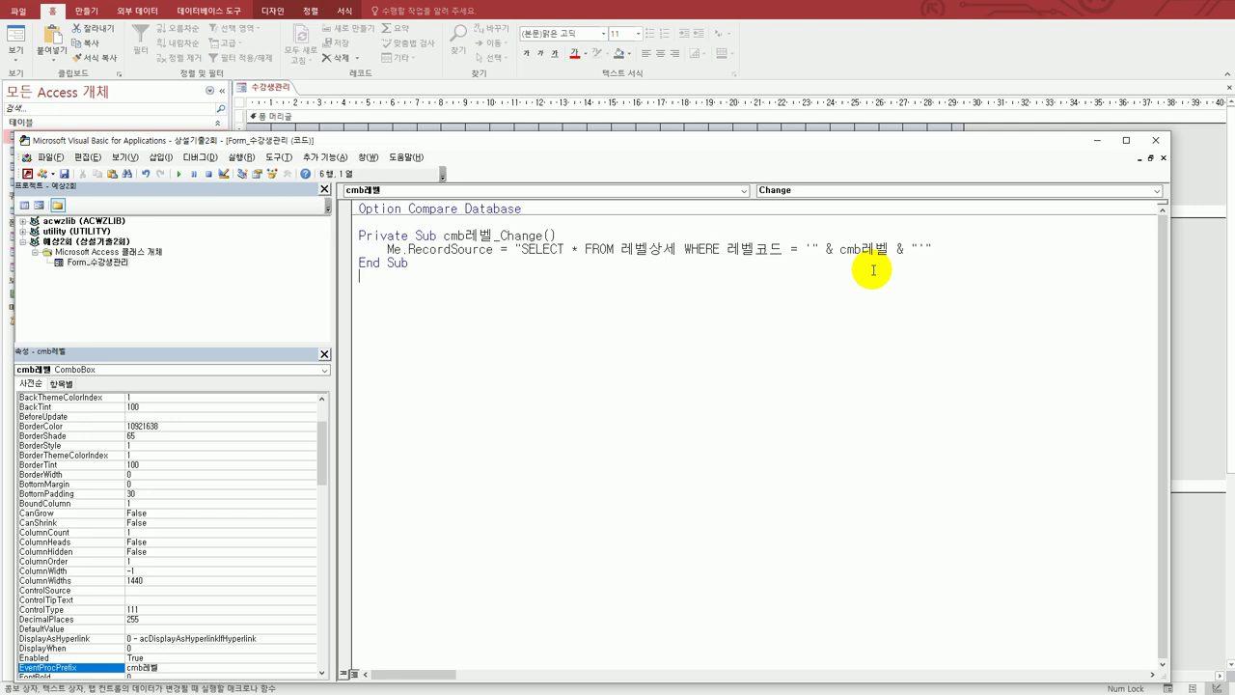
Close the code editor, test the 수강생관리 form in form view with levels C and B, and close the form
{"action": "left_click", "coordinate": [1155, 141]}
{"action": "left_click", "coordinate": [17, 37]}
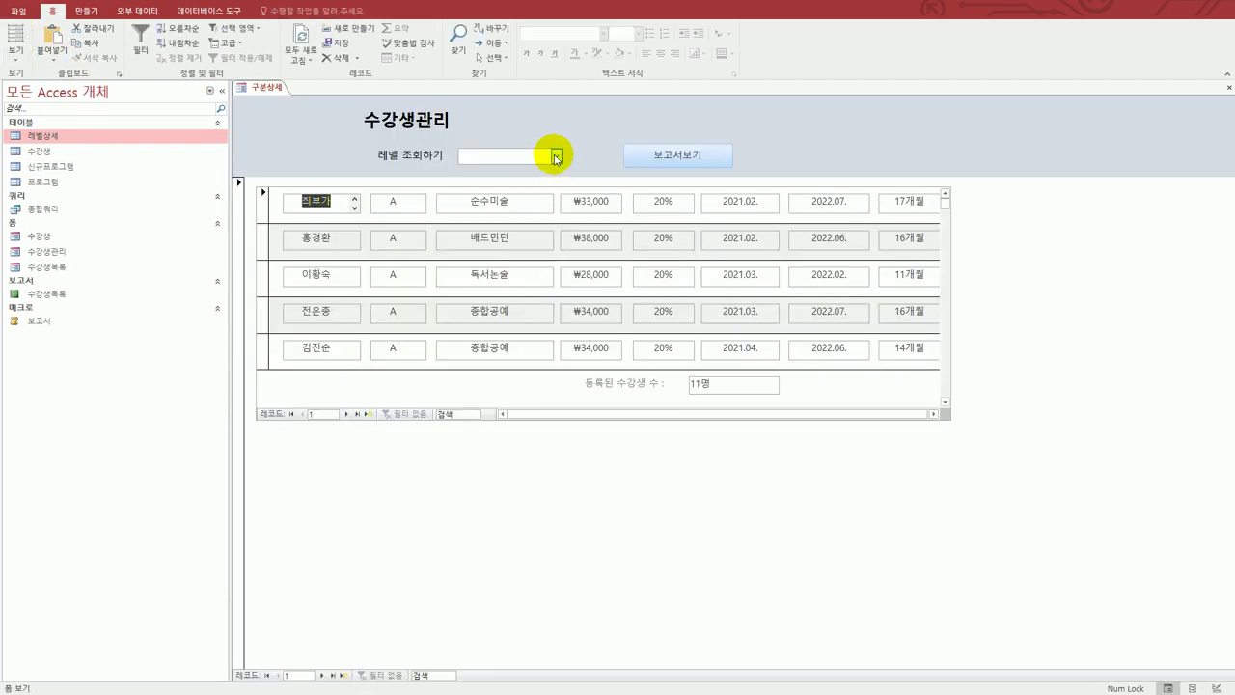
{"action": "left_click", "coordinate": [556, 155]}
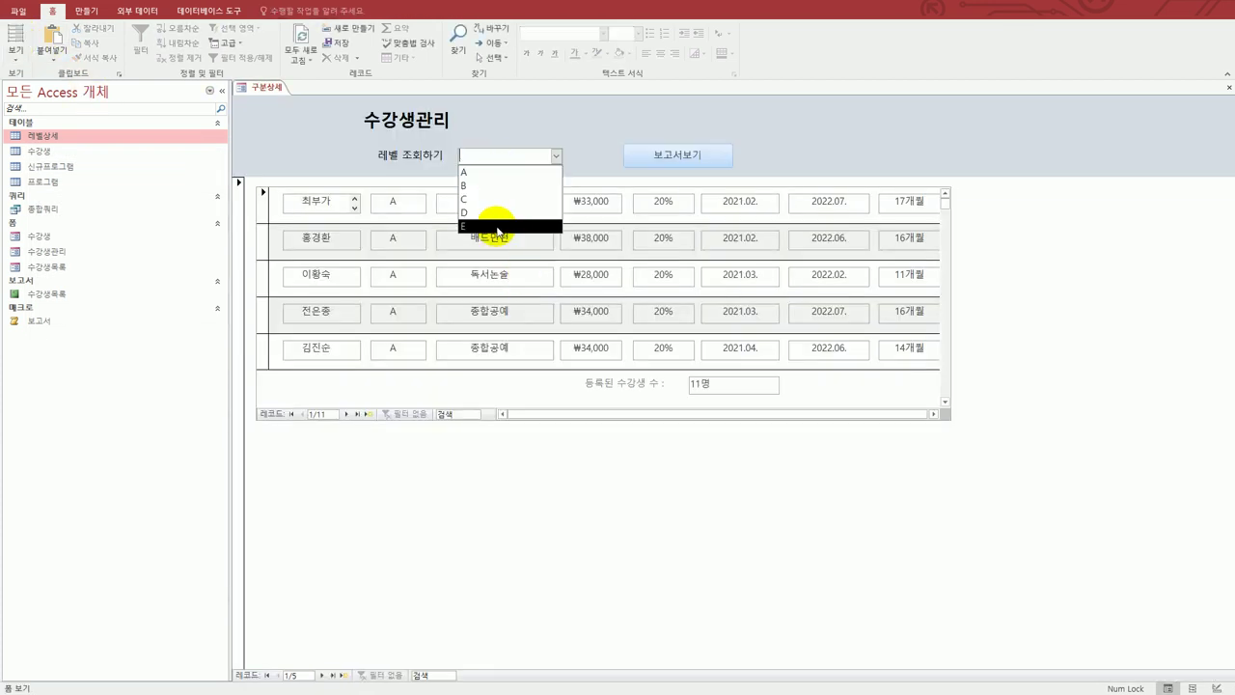
{"action": "left_click", "coordinate": [490, 200]}
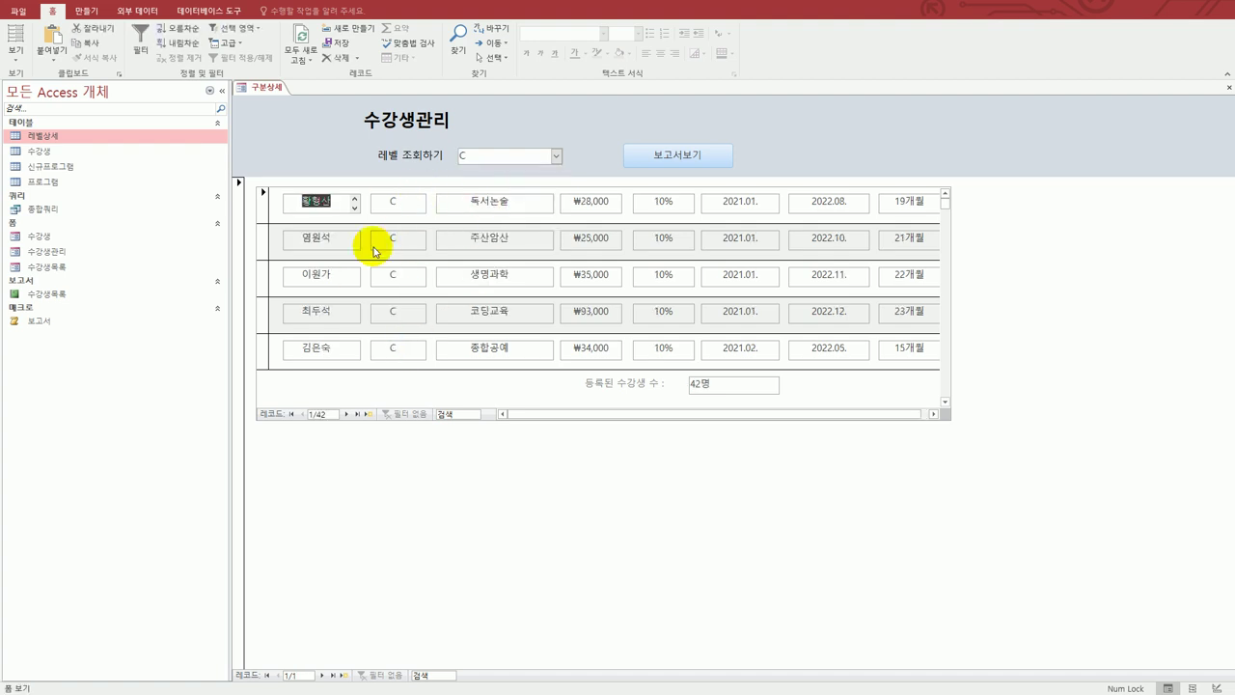
{"action": "left_click", "coordinate": [557, 156]}
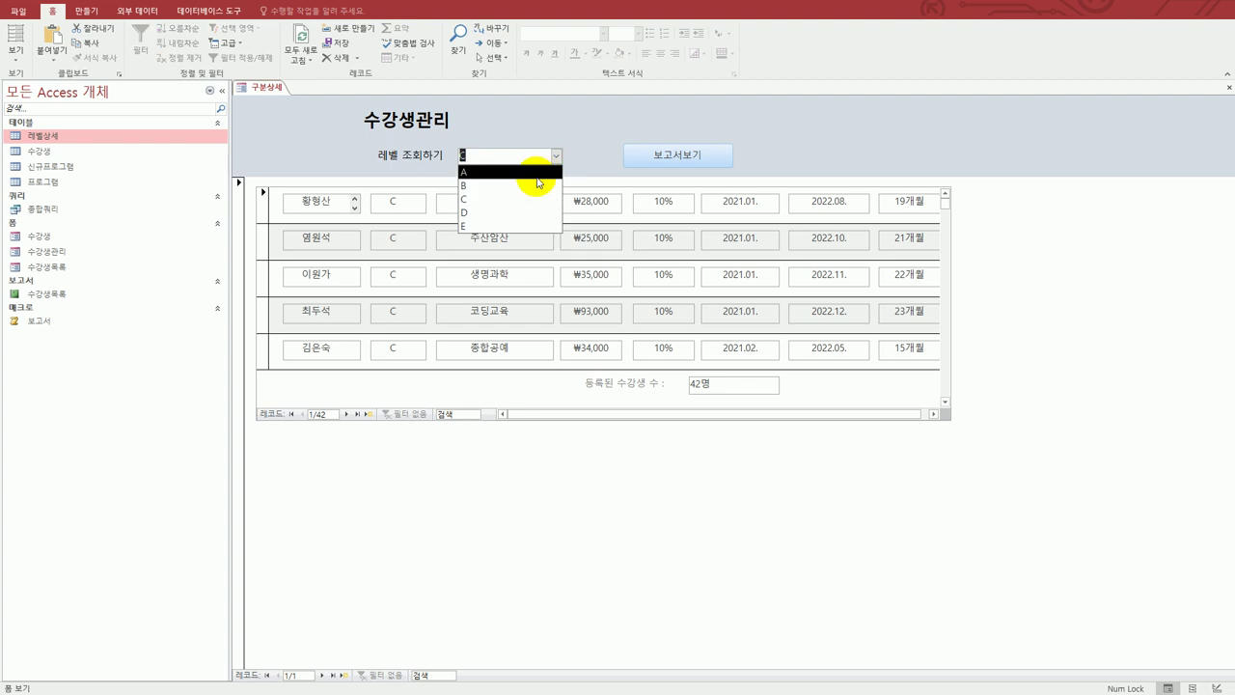
{"action": "left_click", "coordinate": [533, 186]}
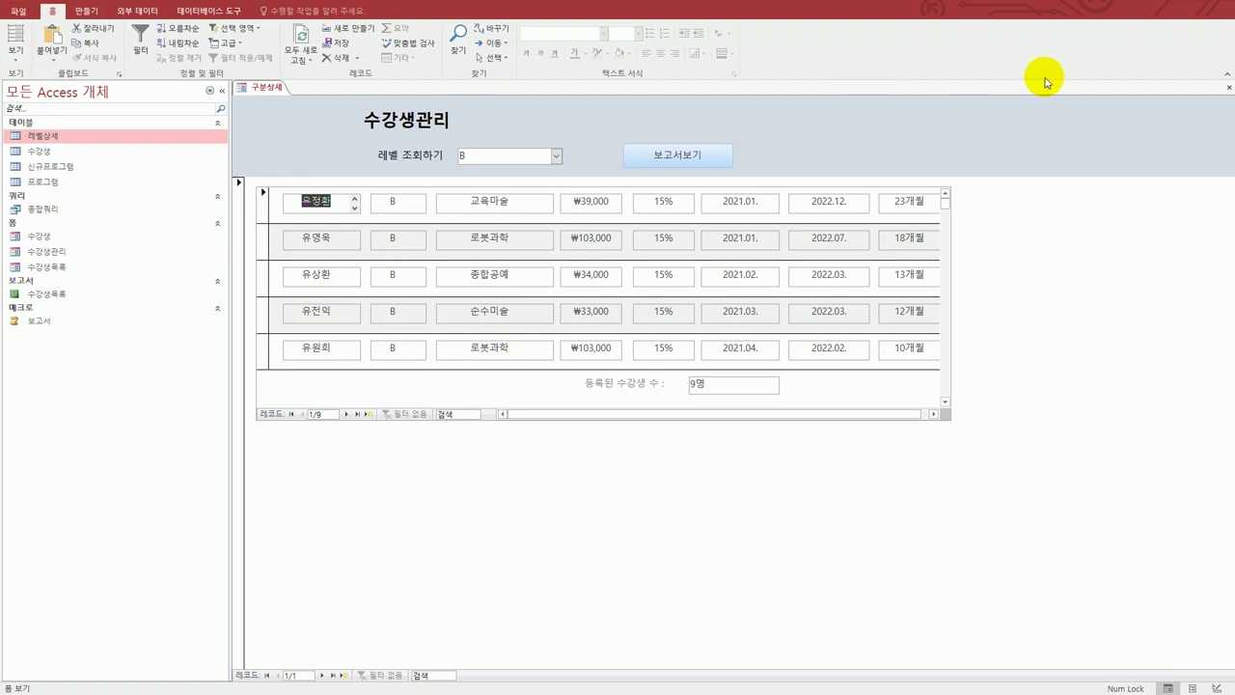
{"action": "left_click", "coordinate": [1228, 87]}
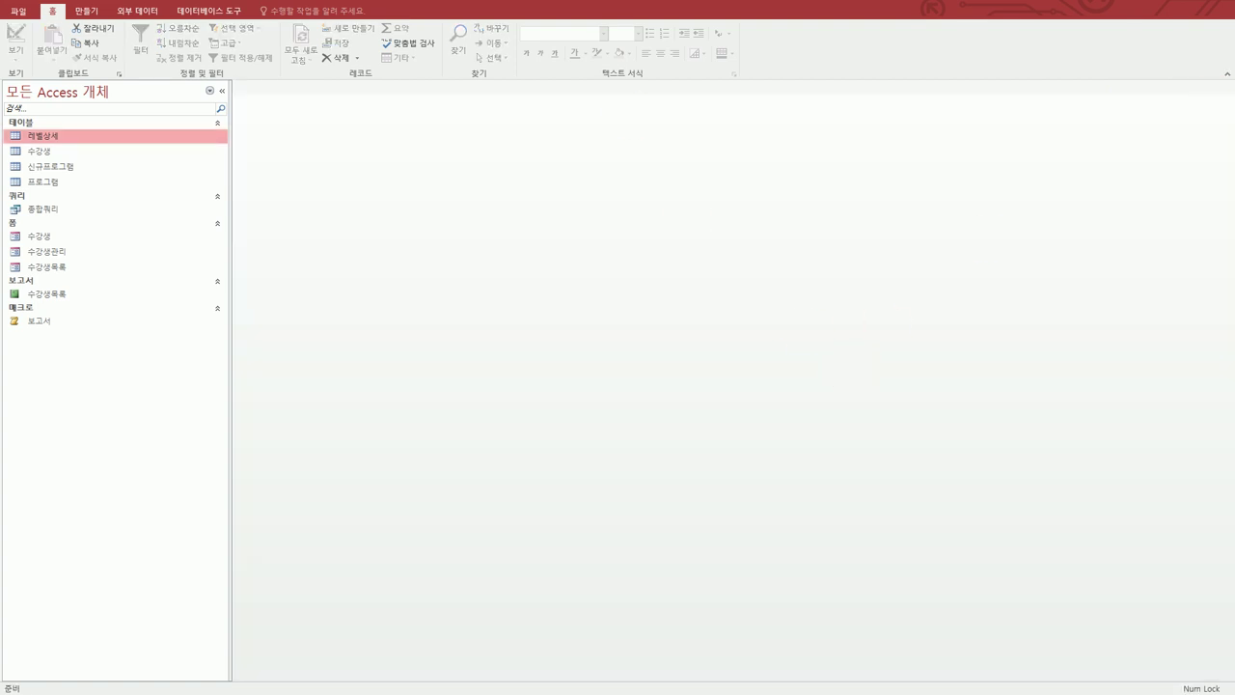
Read the exam instructions for the 3분기종료조회 query and return to the database
{"action": "key", "text": "alt+Tab"}
{"action": "scroll", "coordinate": [678, 425], "scroll_direction": "down", "scroll_amount": 3}
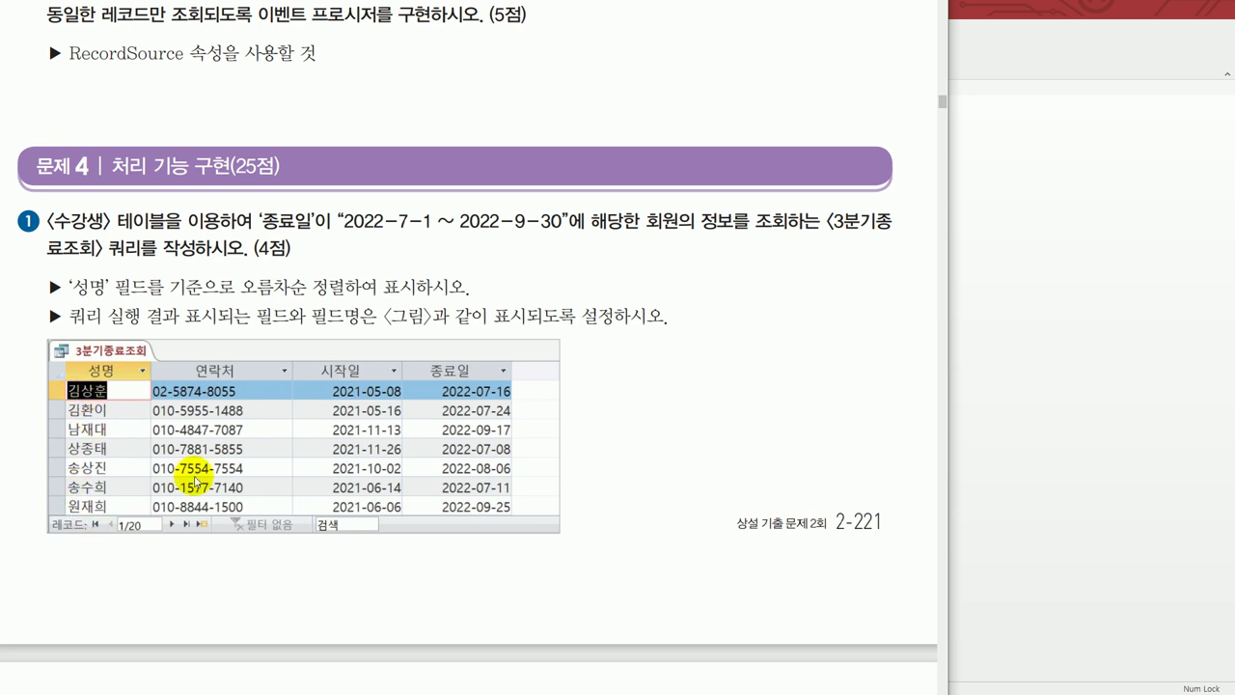
{"action": "left_click", "coordinate": [1042, 380]}
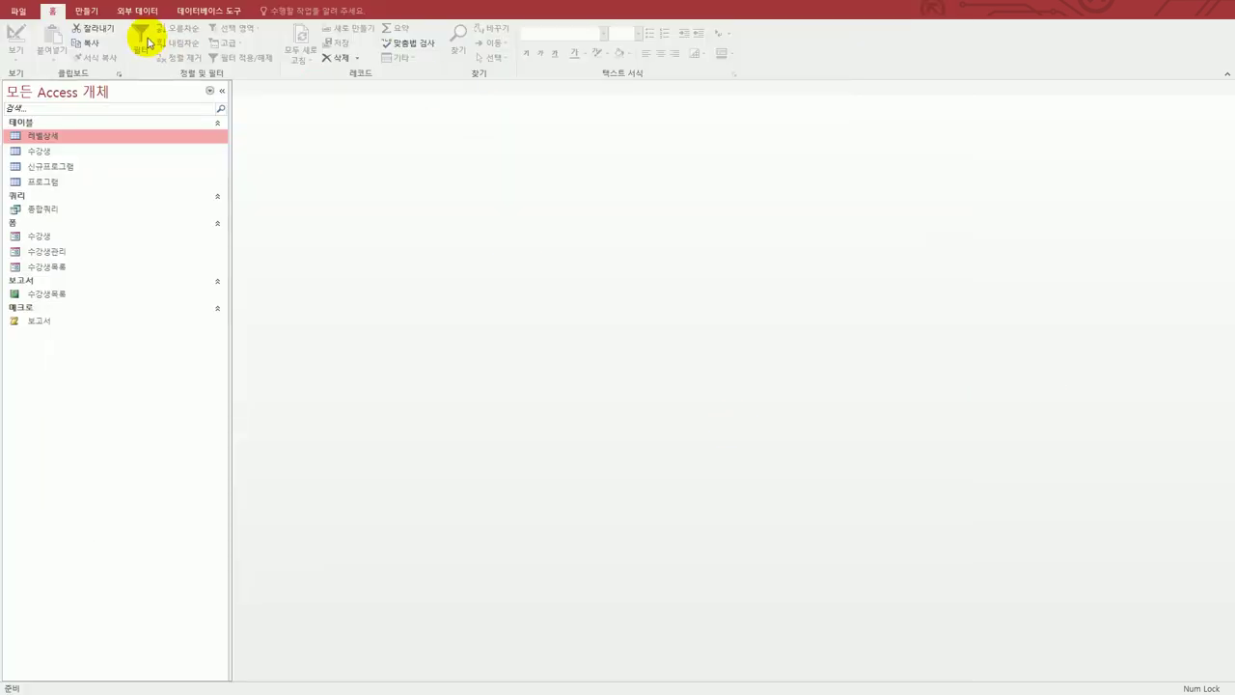
Create a new query in design view based on the 수강생 table and close the table list and property sheet
{"action": "left_click", "coordinate": [86, 11]}
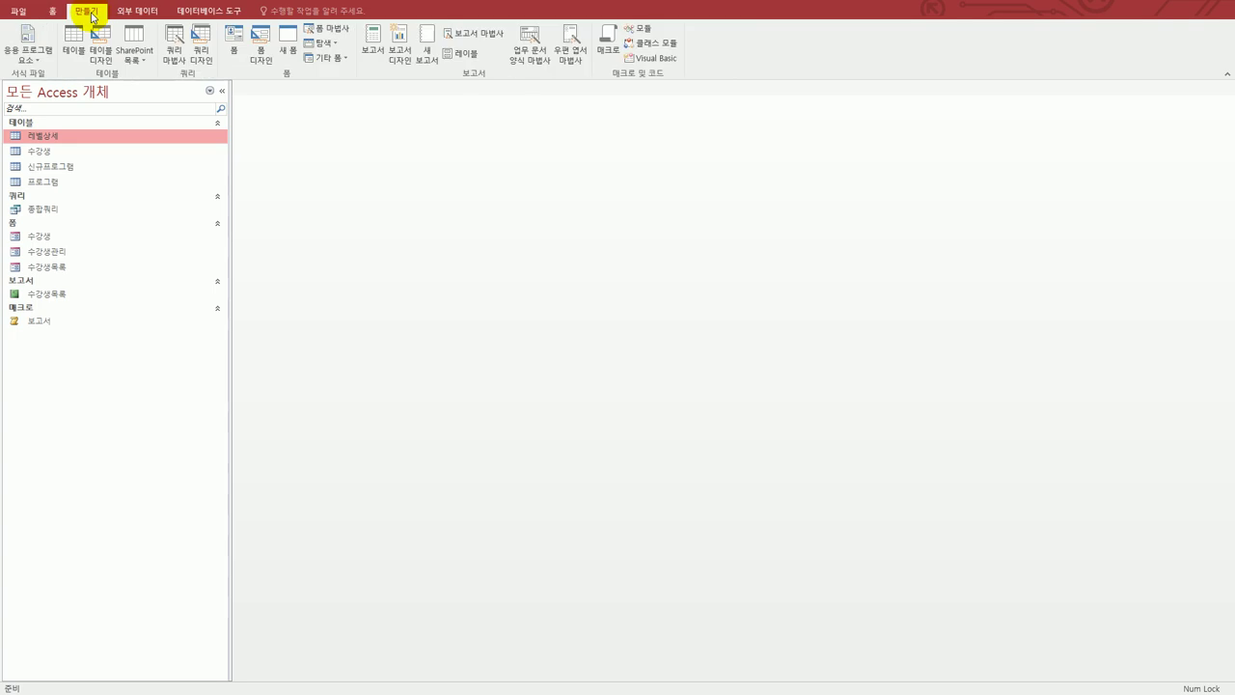
{"action": "left_click", "coordinate": [212, 48]}
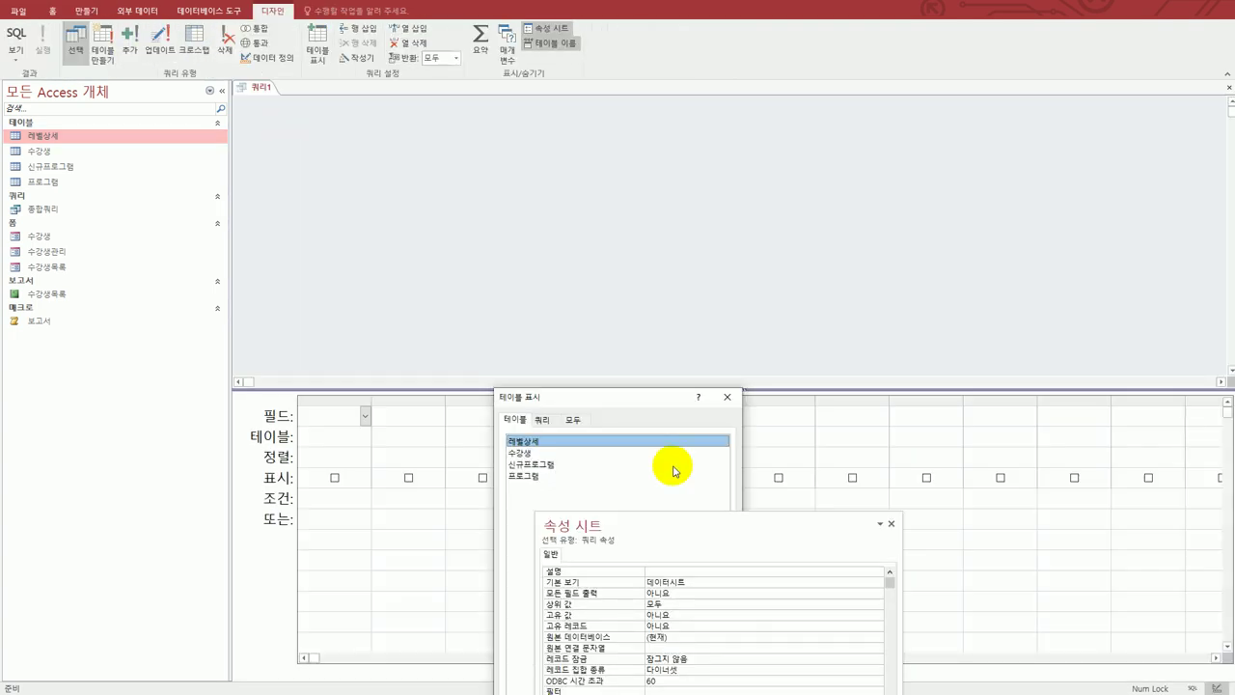
{"action": "left_click", "coordinate": [556, 457]}
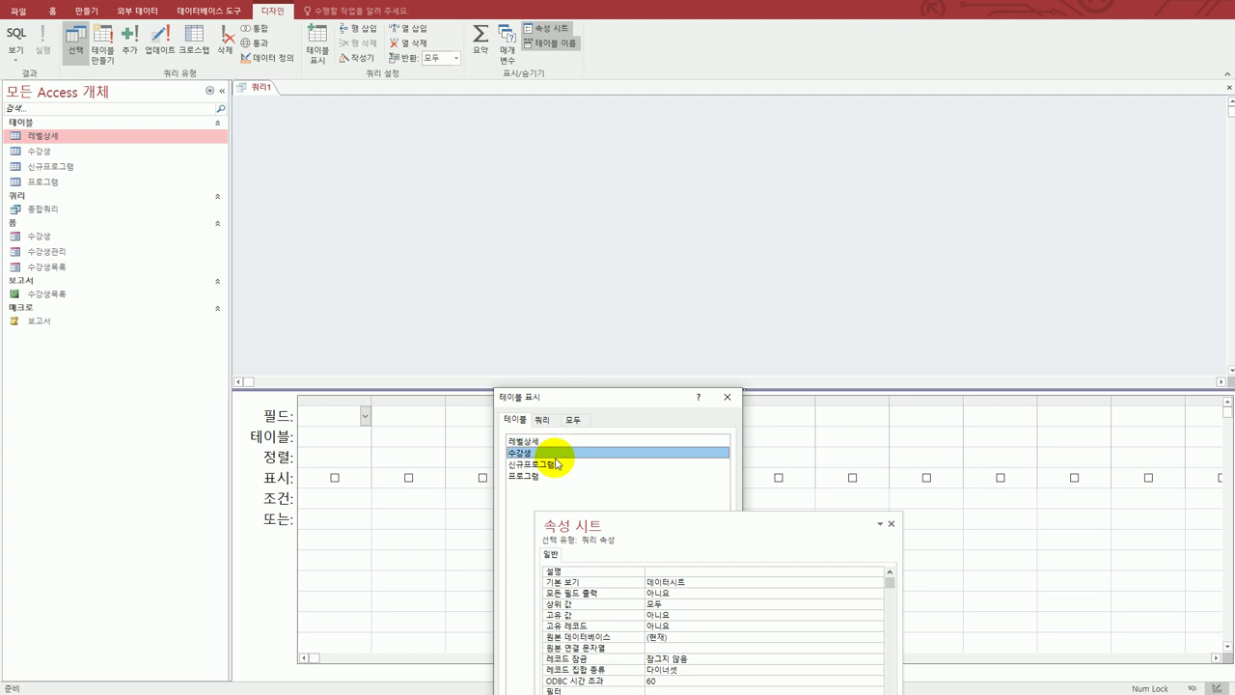
{"action": "double_click", "coordinate": [556, 457]}
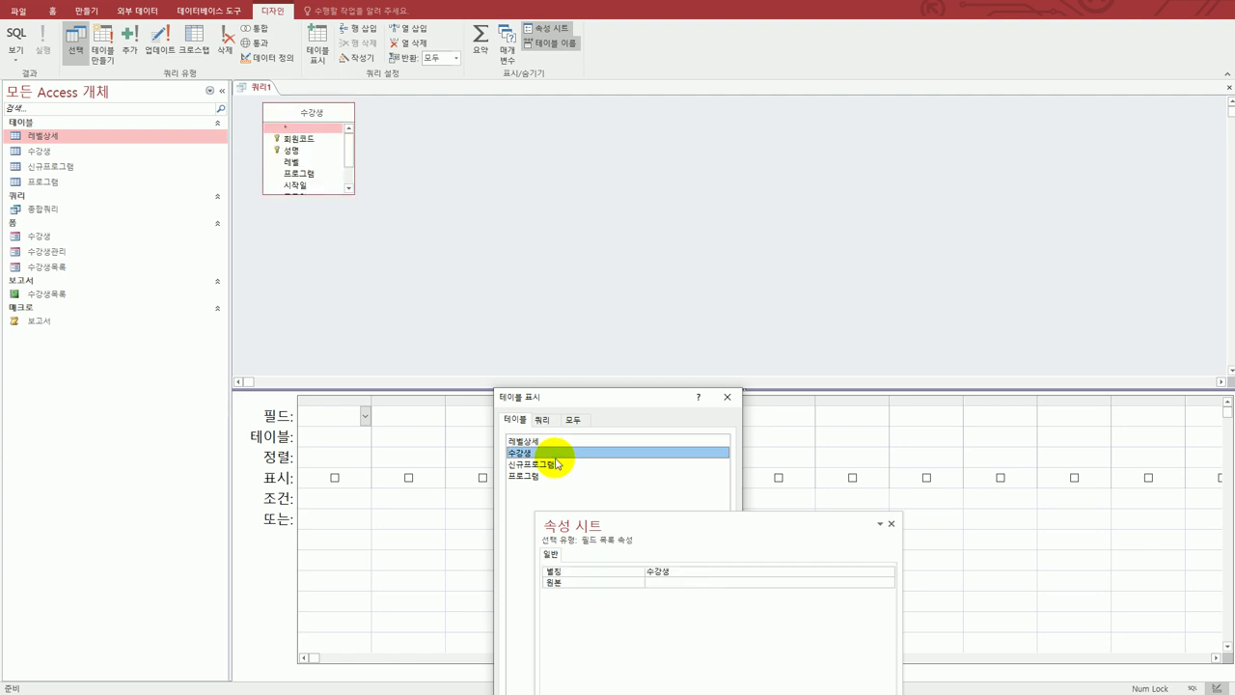
{"action": "left_click", "coordinate": [724, 403]}
{"action": "left_click", "coordinate": [889, 523]}
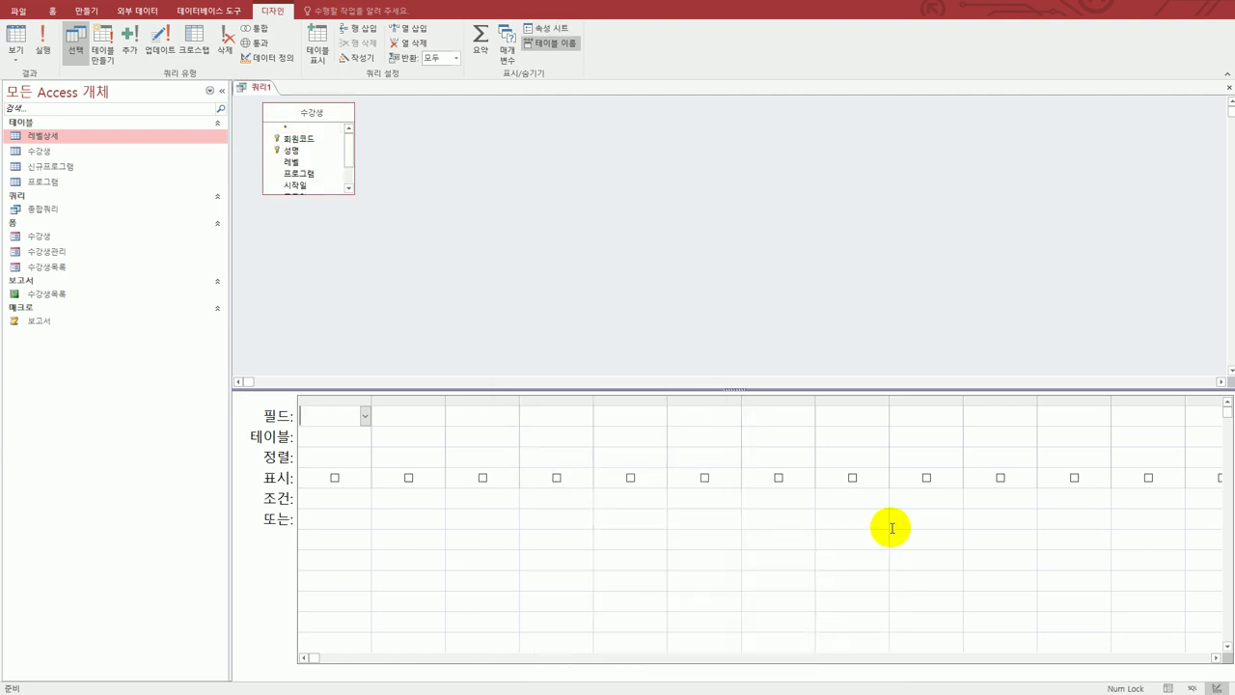
Add the 성명, 연락처, 시작일 and 종료일 fields of the 수강생 table to the query grid in that order
{"action": "double_click", "coordinate": [322, 156]}
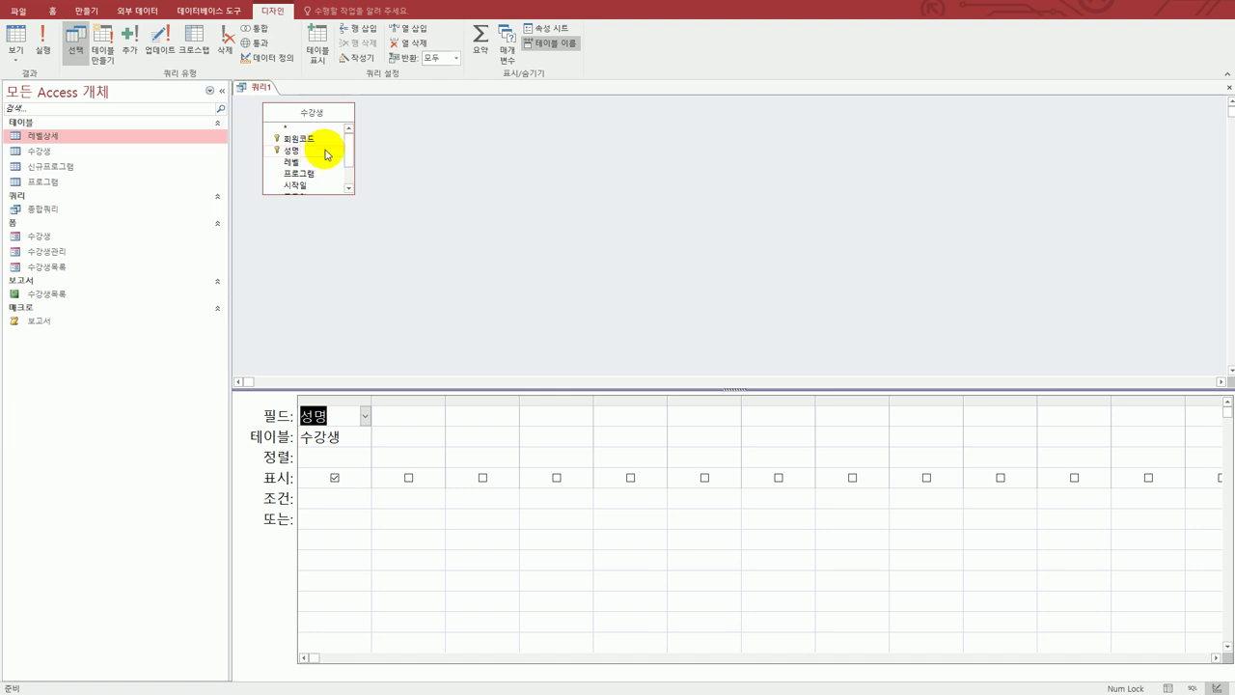
{"action": "left_click_drag", "start_coordinate": [346, 146], "coordinate": [349, 172]}
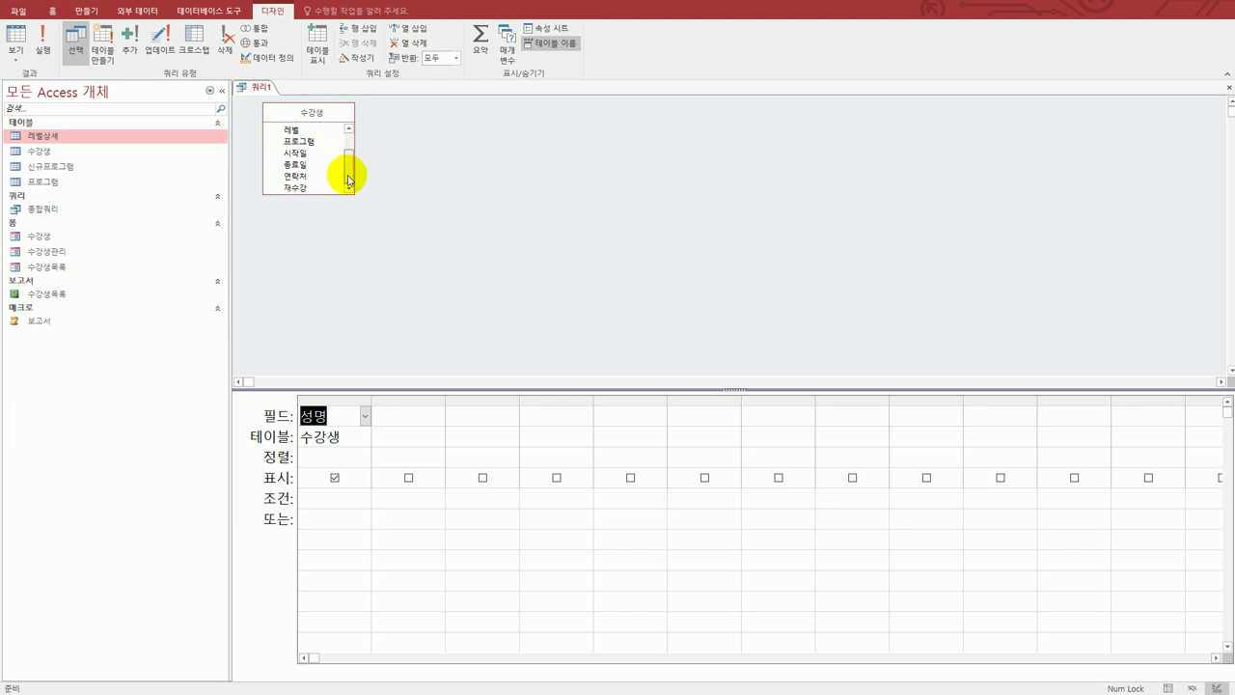
{"action": "double_click", "coordinate": [321, 176]}
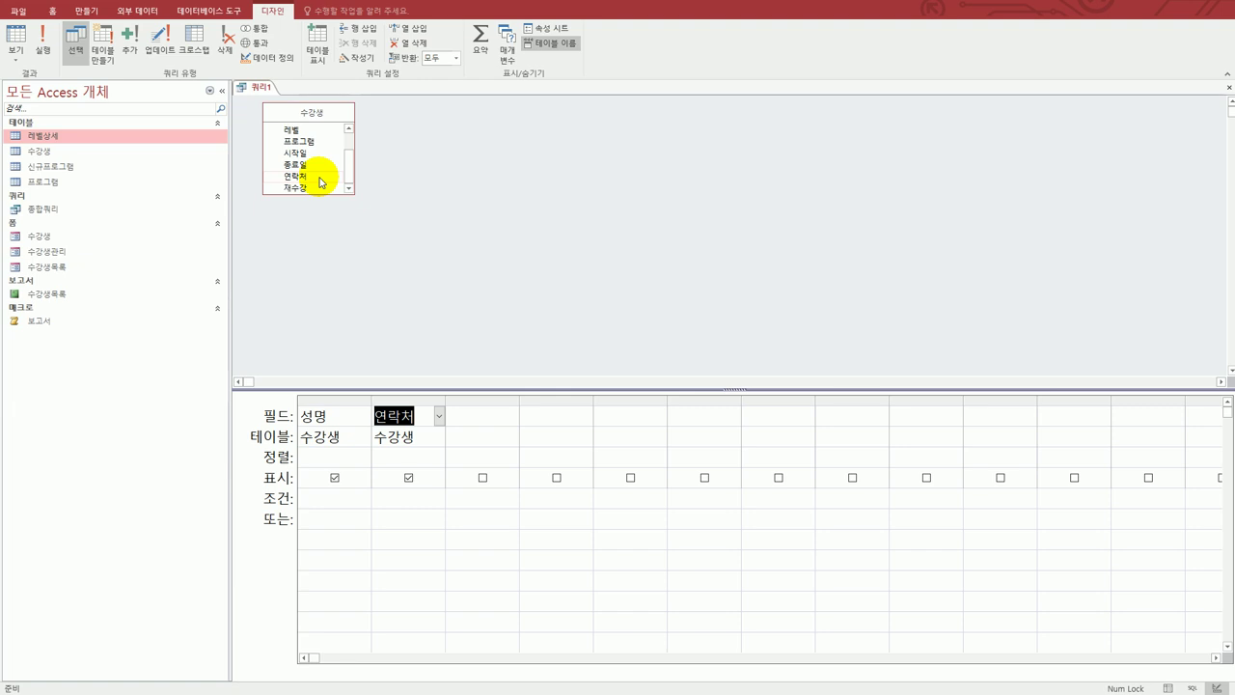
{"action": "double_click", "coordinate": [324, 153]}
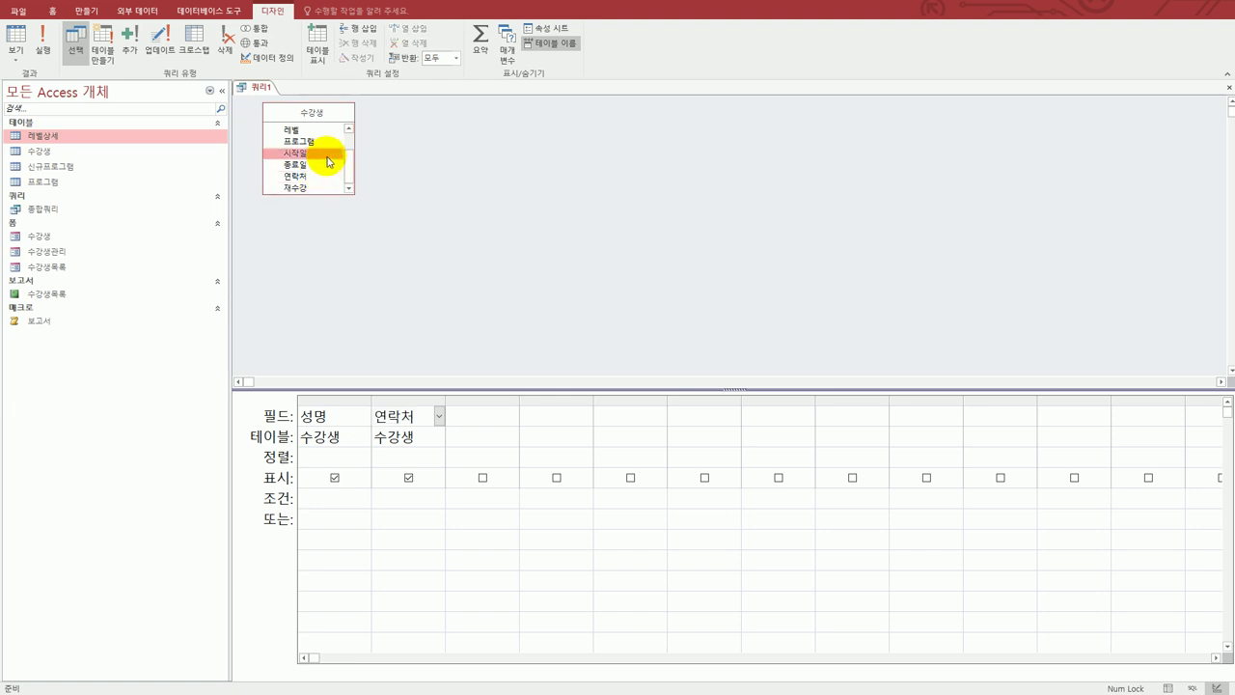
{"action": "double_click", "coordinate": [324, 166]}
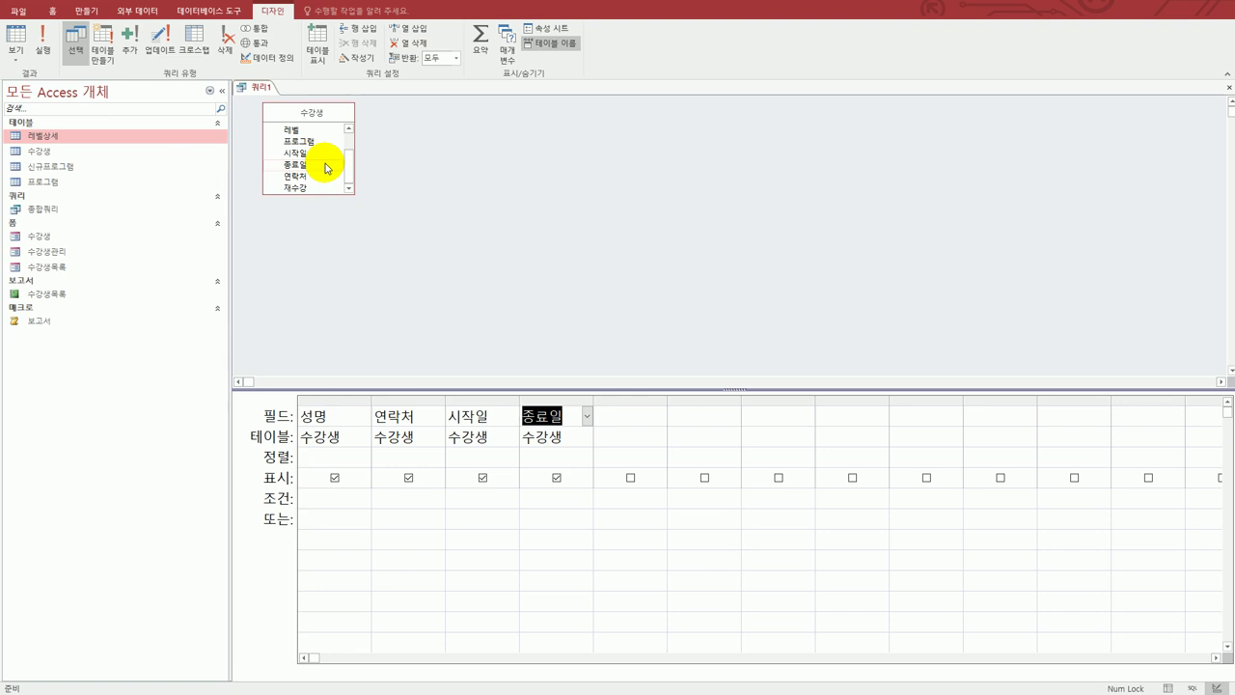
Sort the query's 성명 field in ascending order (오름차순)
{"action": "left_click", "coordinate": [363, 464]}
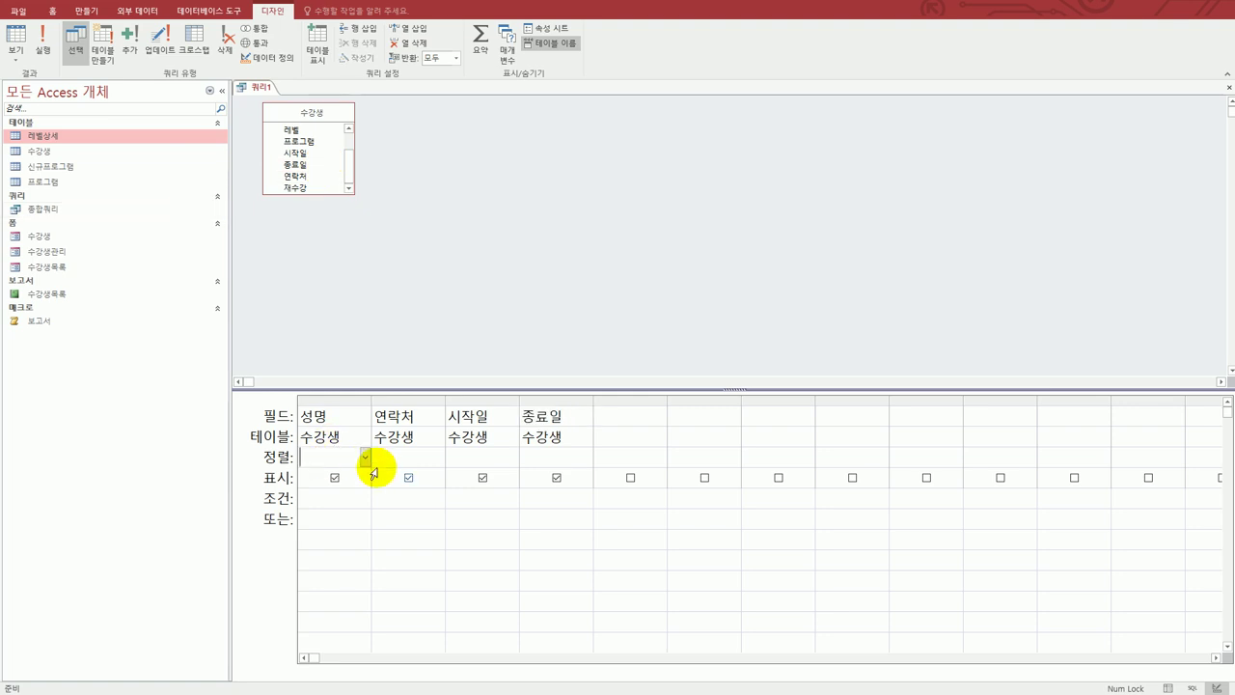
{"action": "left_click", "coordinate": [365, 457]}
{"action": "left_click", "coordinate": [358, 475]}
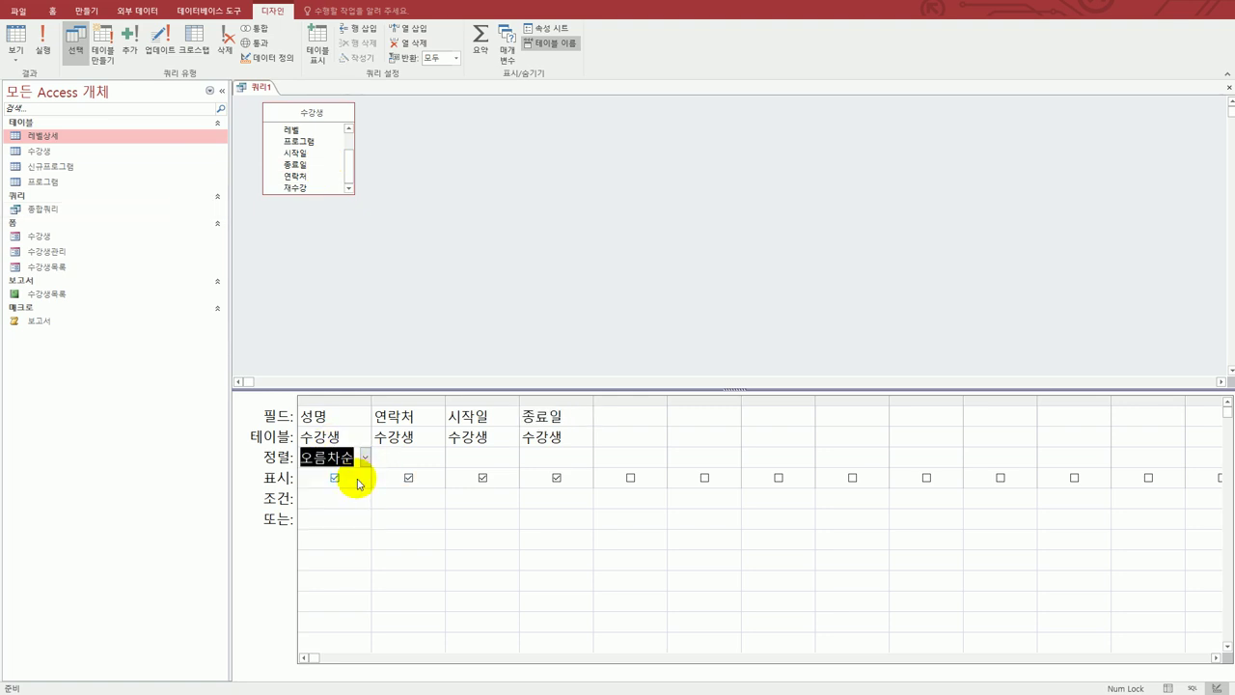
Widen the 종료일 column and enter the start of its date criterion, beginning with >=#
{"action": "left_click", "coordinate": [551, 502]}
{"action": "left_click_drag", "start_coordinate": [594, 406], "coordinate": [821, 405]}
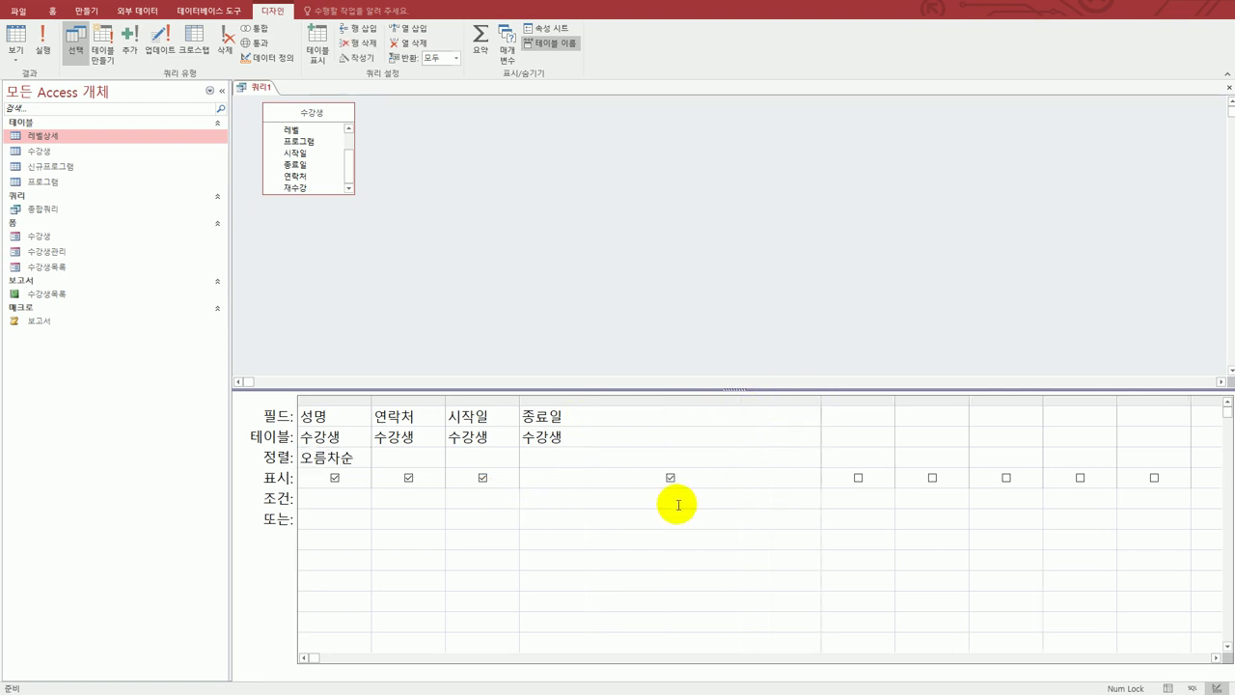
{"action": "type", "text": ">="}
{"action": "type", "text": "#"}
{"action": "type", "text": "20"}
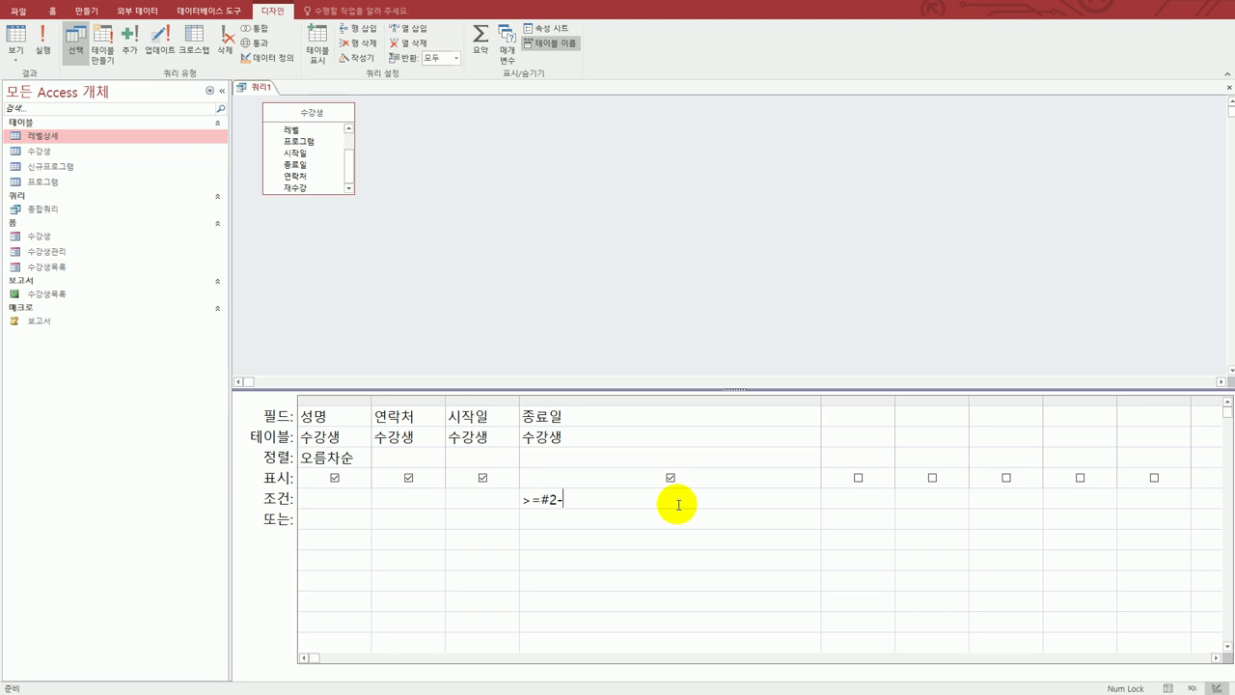